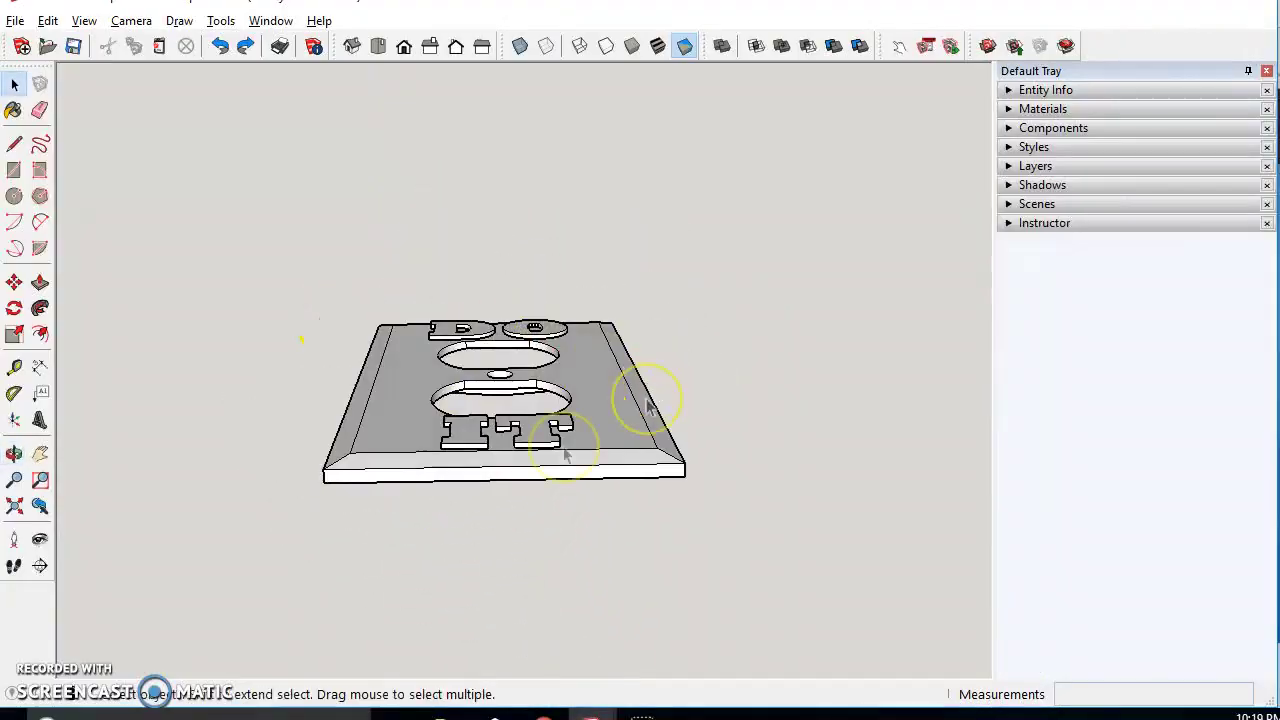
Draw a circle with a radius of about 1.62" on the ground beside the outlet cover plate
{"action": "scroll", "coordinate": [355, 478], "scroll_direction": "up", "scroll_amount": 5}
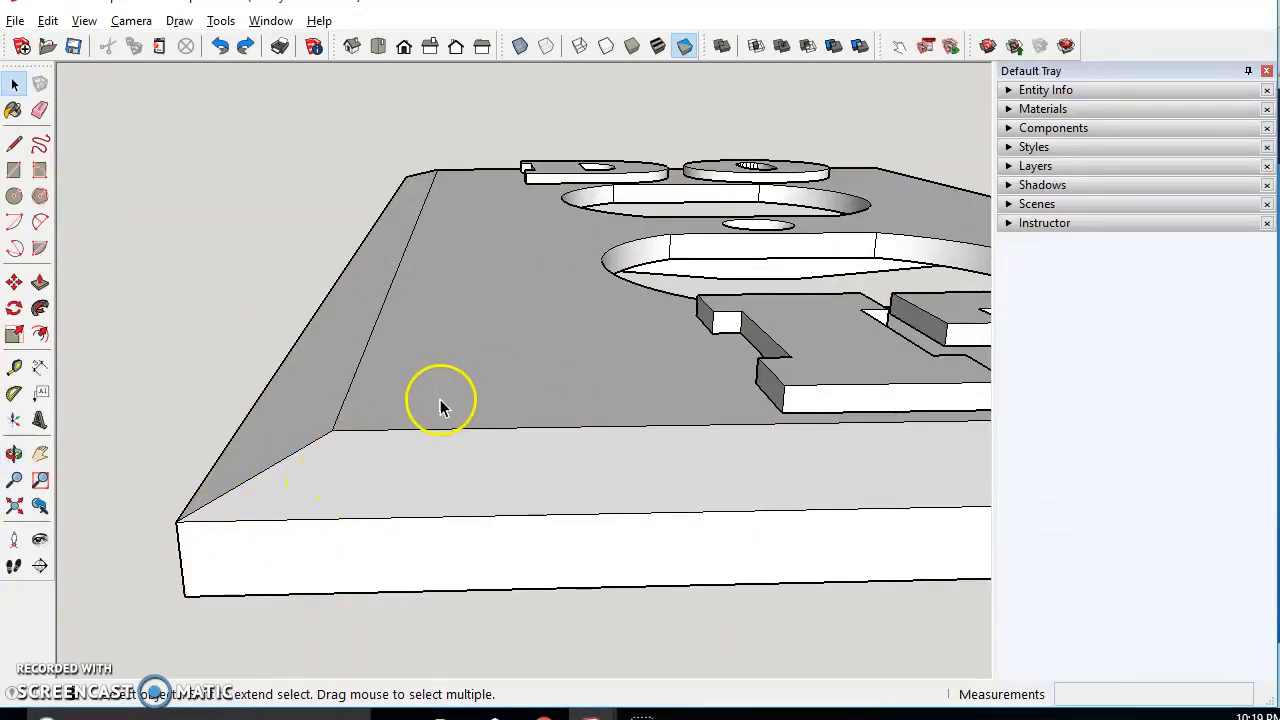
{"action": "scroll", "coordinate": [443, 410], "scroll_direction": "down", "scroll_amount": 5}
{"action": "middle_click_drag", "start_coordinate": [458, 450], "coordinate": [437, 537]}
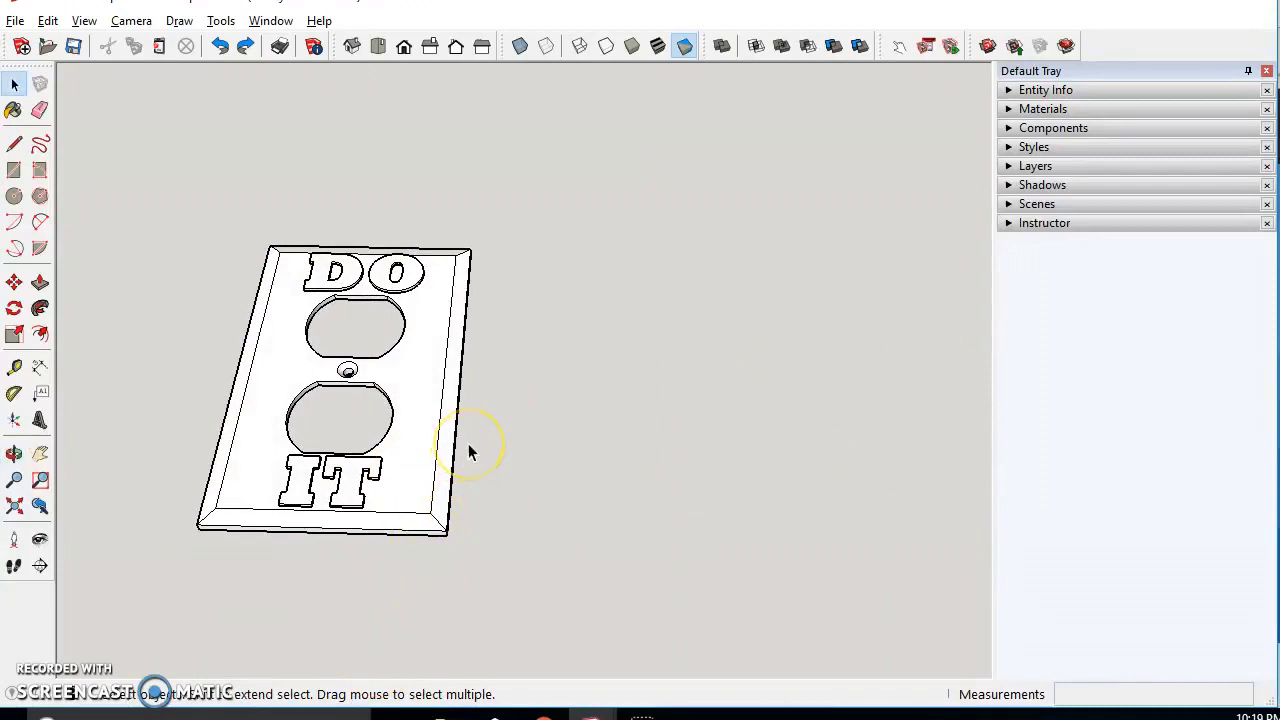
{"action": "left_click", "coordinate": [16, 199]}
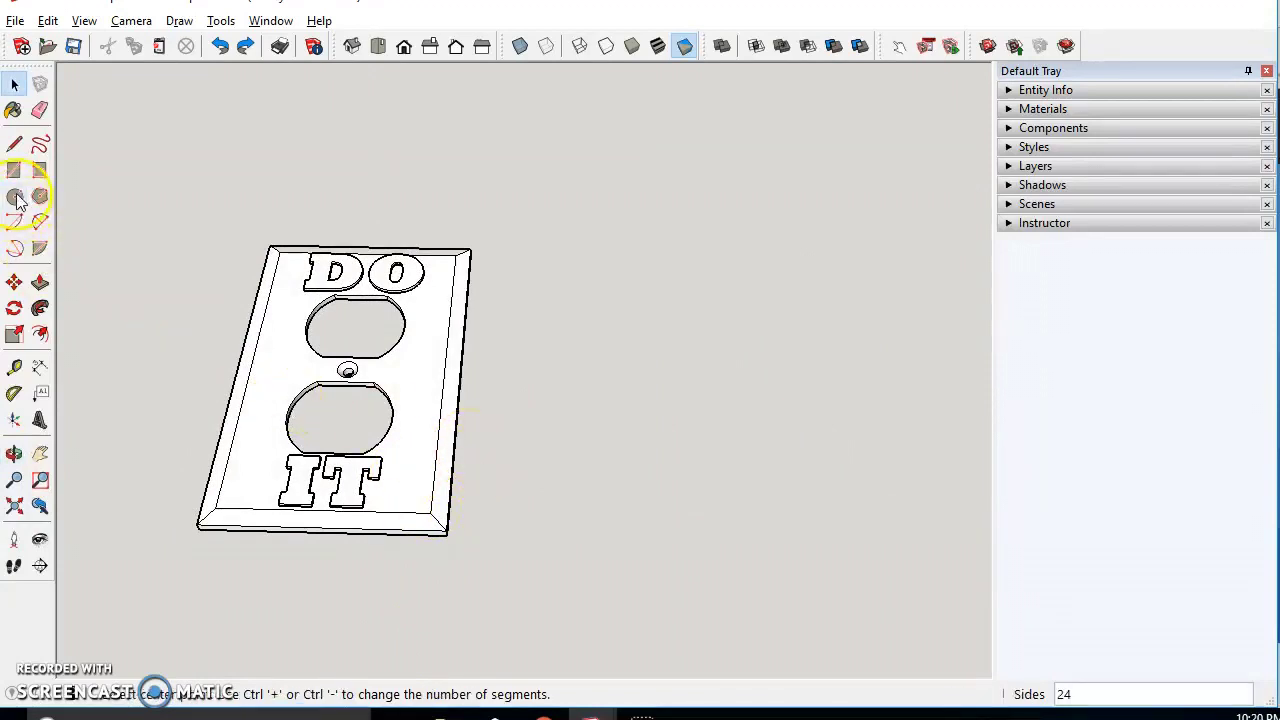
{"action": "left_click", "coordinate": [607, 442]}
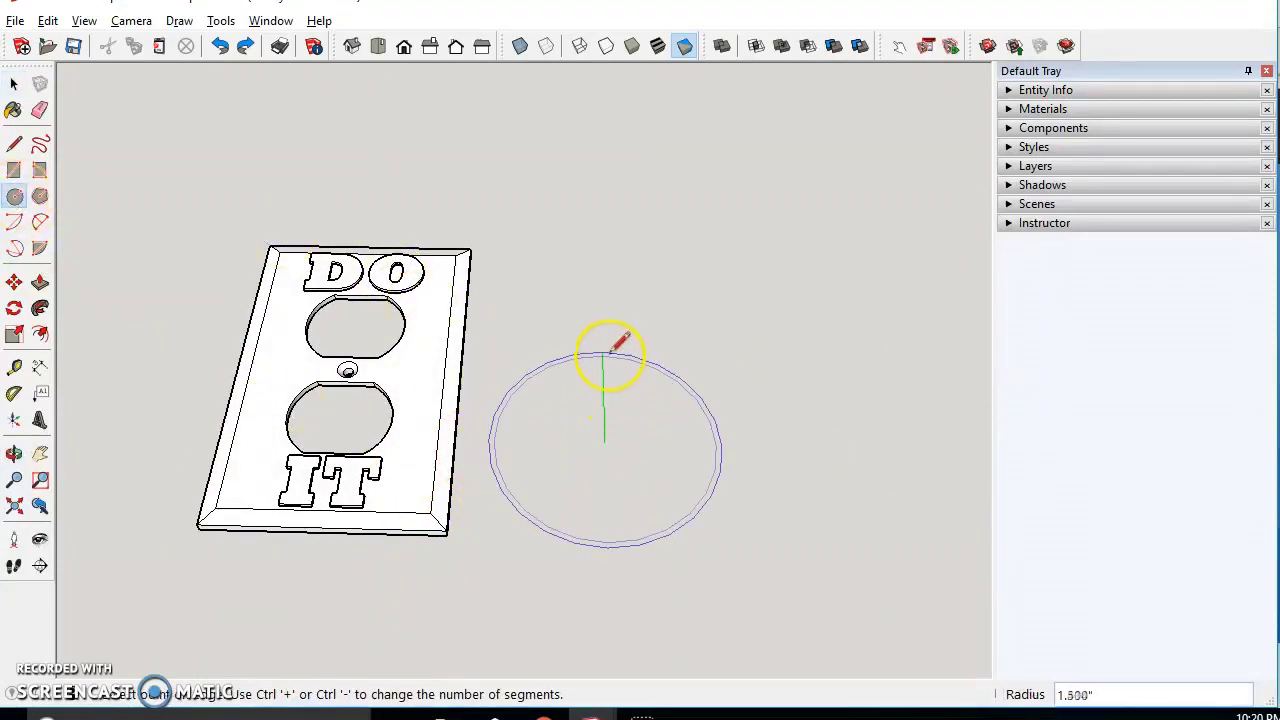
{"action": "scroll", "coordinate": [608, 346], "scroll_direction": "up", "scroll_amount": 5}
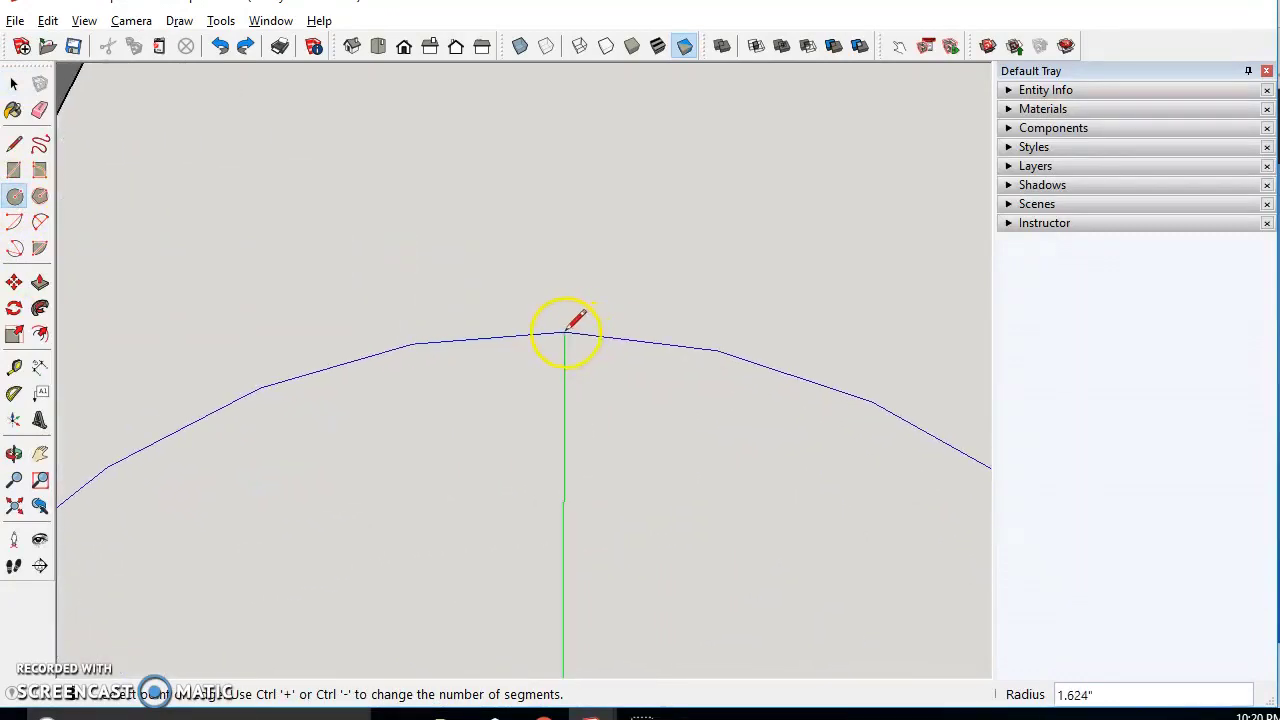
{"action": "left_click", "coordinate": [566, 331]}
{"action": "key", "text": "space"}
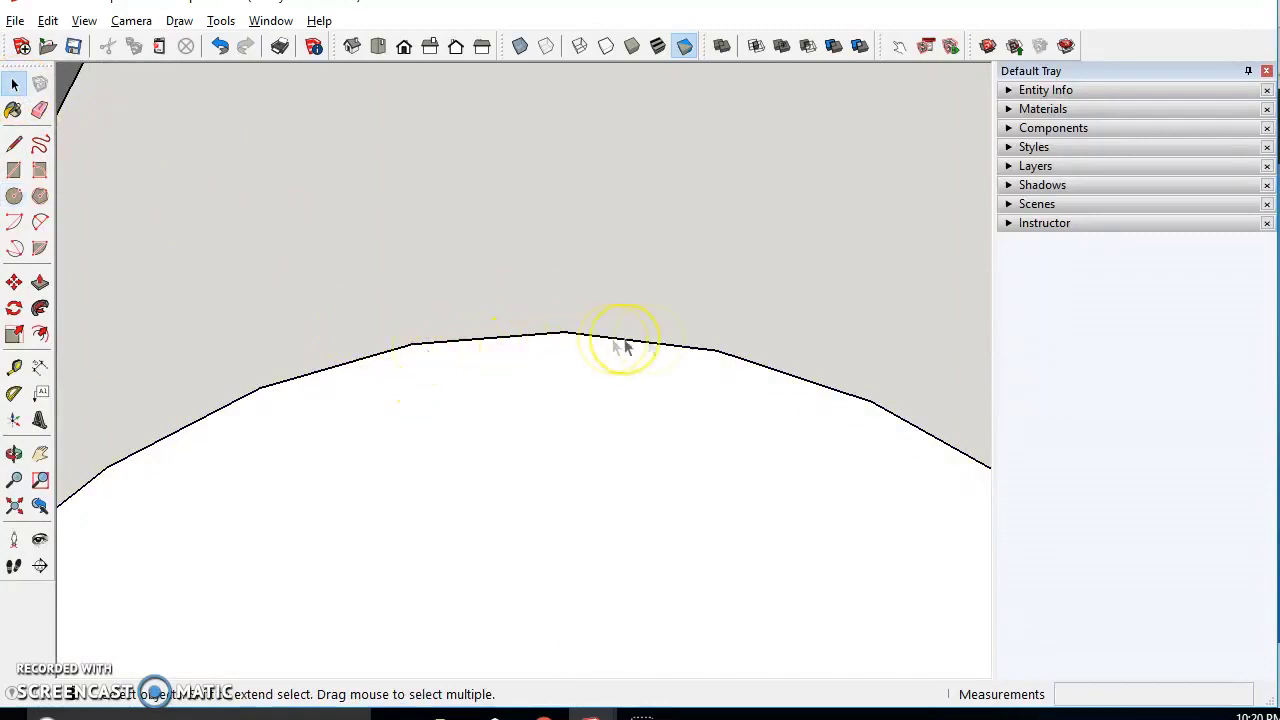
Show the entity info of the circle's edge and examine the straight segments that form it up close
{"action": "left_click", "coordinate": [867, 375]}
{"action": "left_click", "coordinate": [1010, 92]}
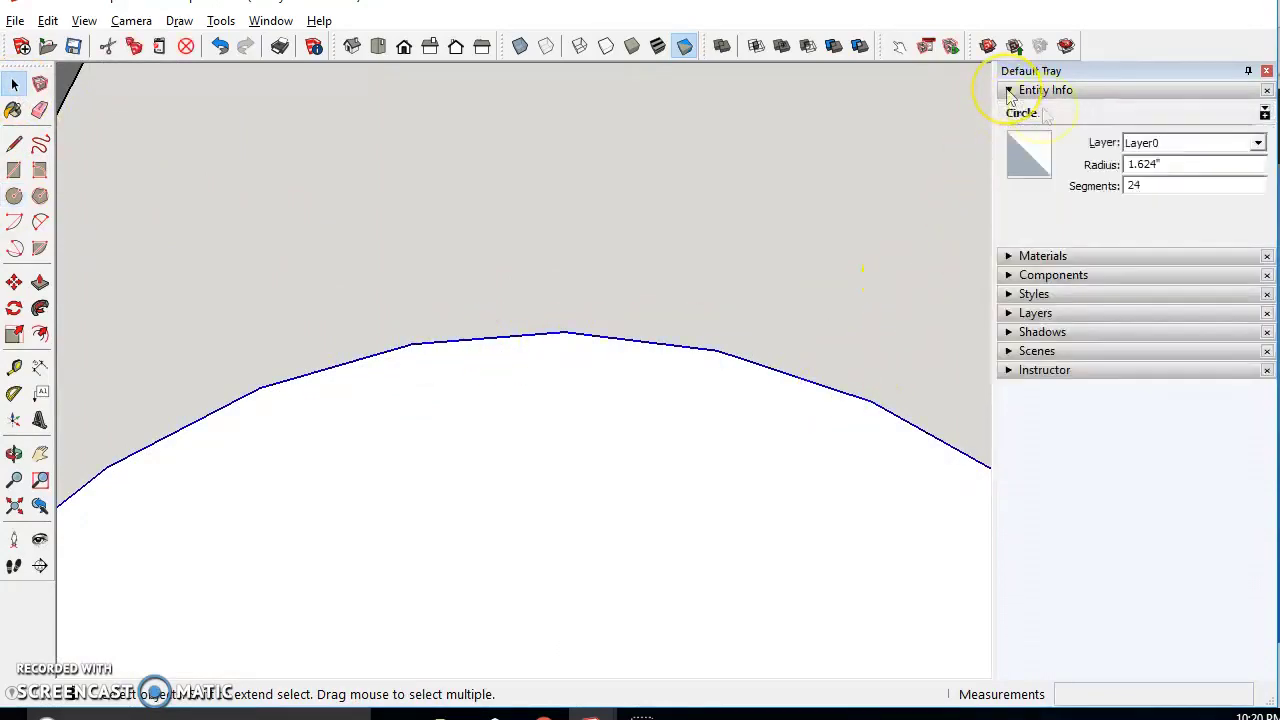
{"action": "scroll", "coordinate": [614, 366], "scroll_direction": "down", "scroll_amount": 4}
{"action": "middle_click_drag", "start_coordinate": [645, 432], "coordinate": [603, 371]}
{"action": "scroll", "coordinate": [788, 335], "scroll_direction": "up", "scroll_amount": 3}
{"action": "scroll", "coordinate": [788, 335], "scroll_direction": "up", "scroll_amount": 2}
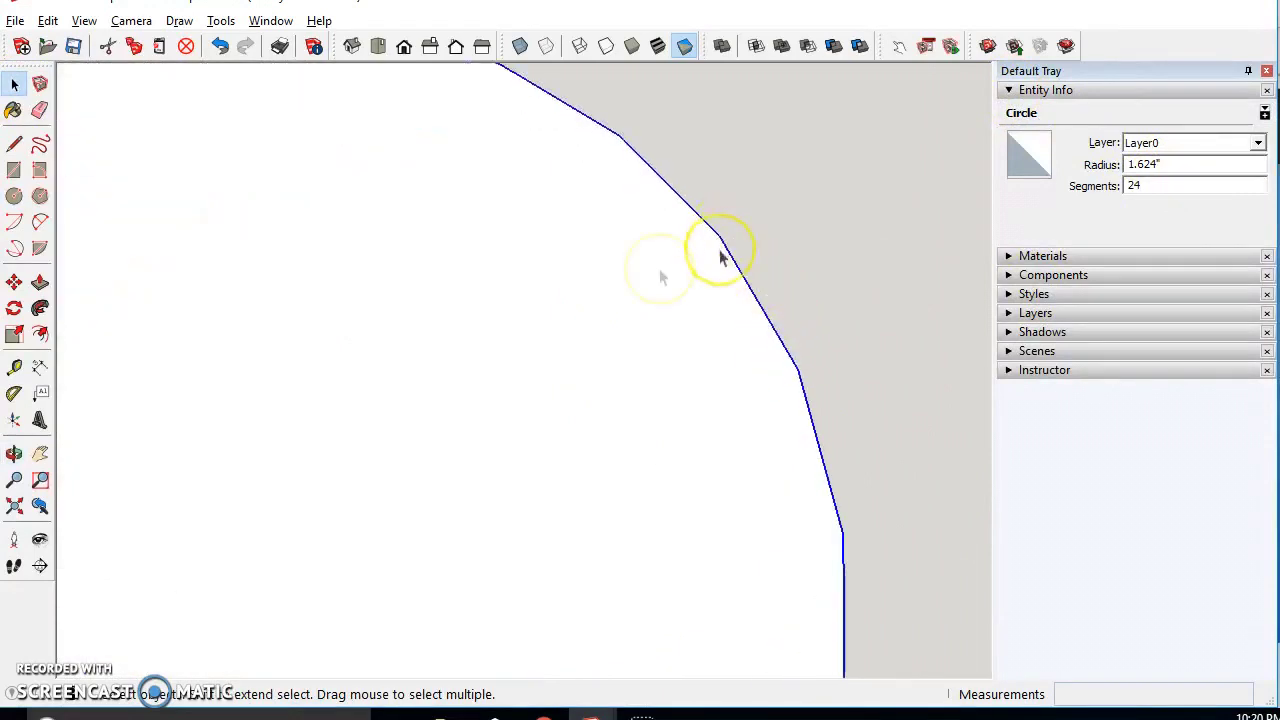
{"action": "left_click", "coordinate": [18, 148]}
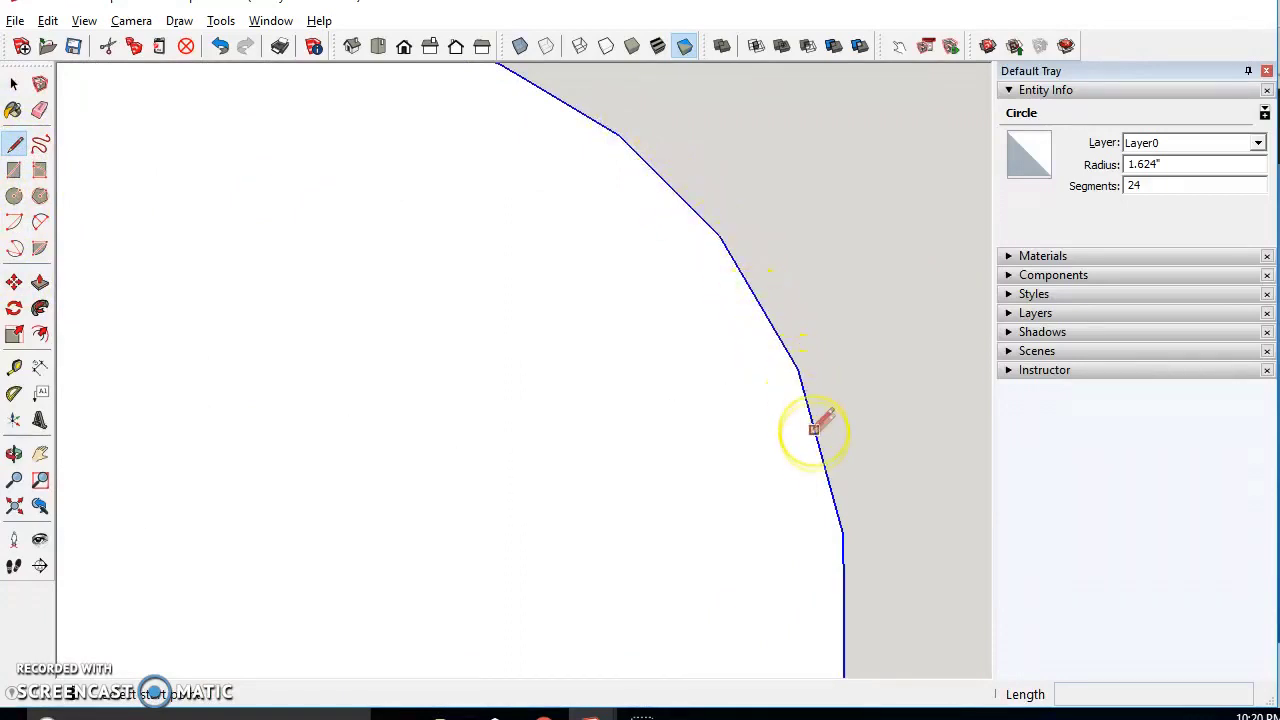
{"action": "left_click", "coordinate": [14, 84]}
{"action": "scroll", "coordinate": [706, 268], "scroll_direction": "down", "scroll_amount": 3}
{"action": "scroll", "coordinate": [706, 268], "scroll_direction": "down", "scroll_amount": 4}
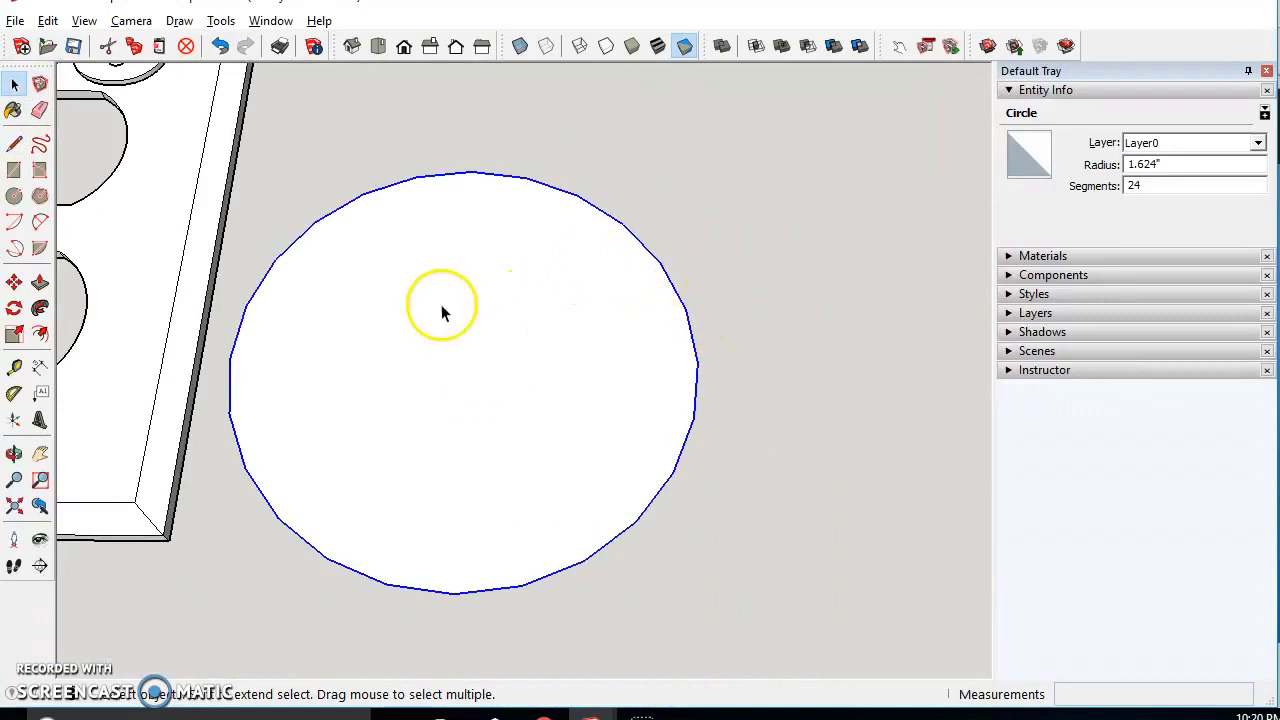
Set the circle's number of segments to 80
{"action": "left_click", "coordinate": [614, 186]}
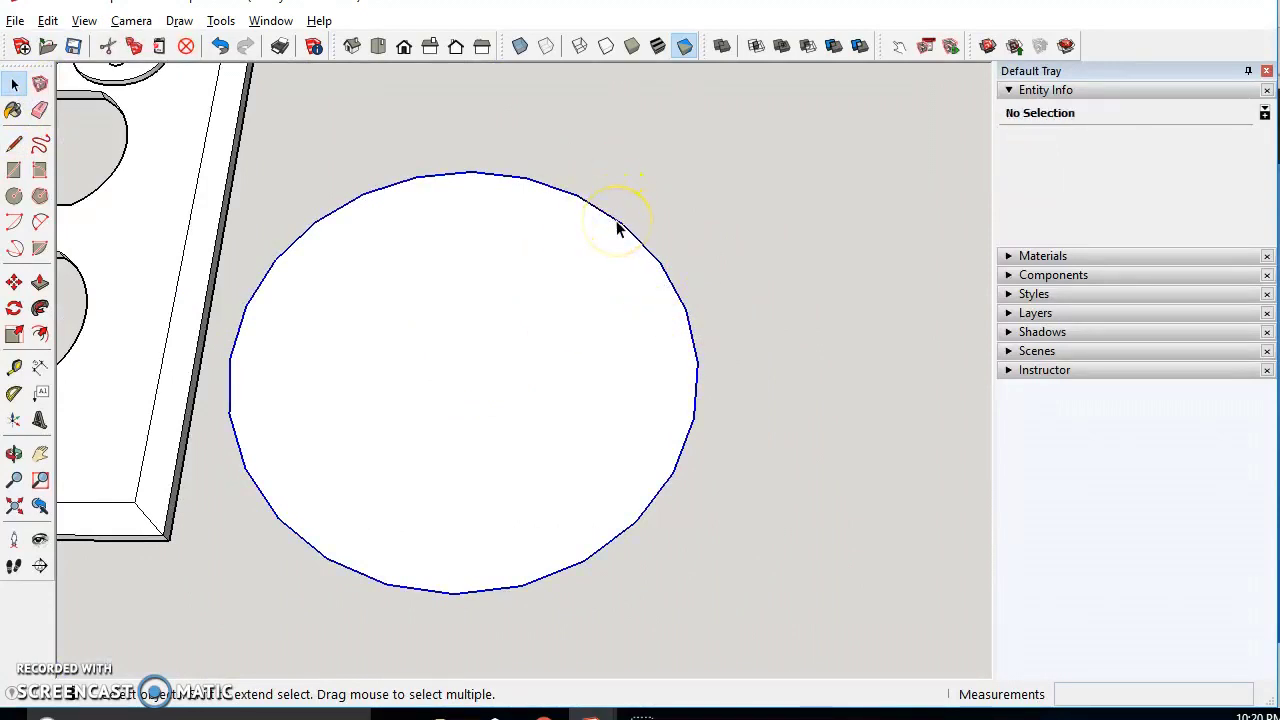
{"action": "left_click", "coordinate": [653, 219]}
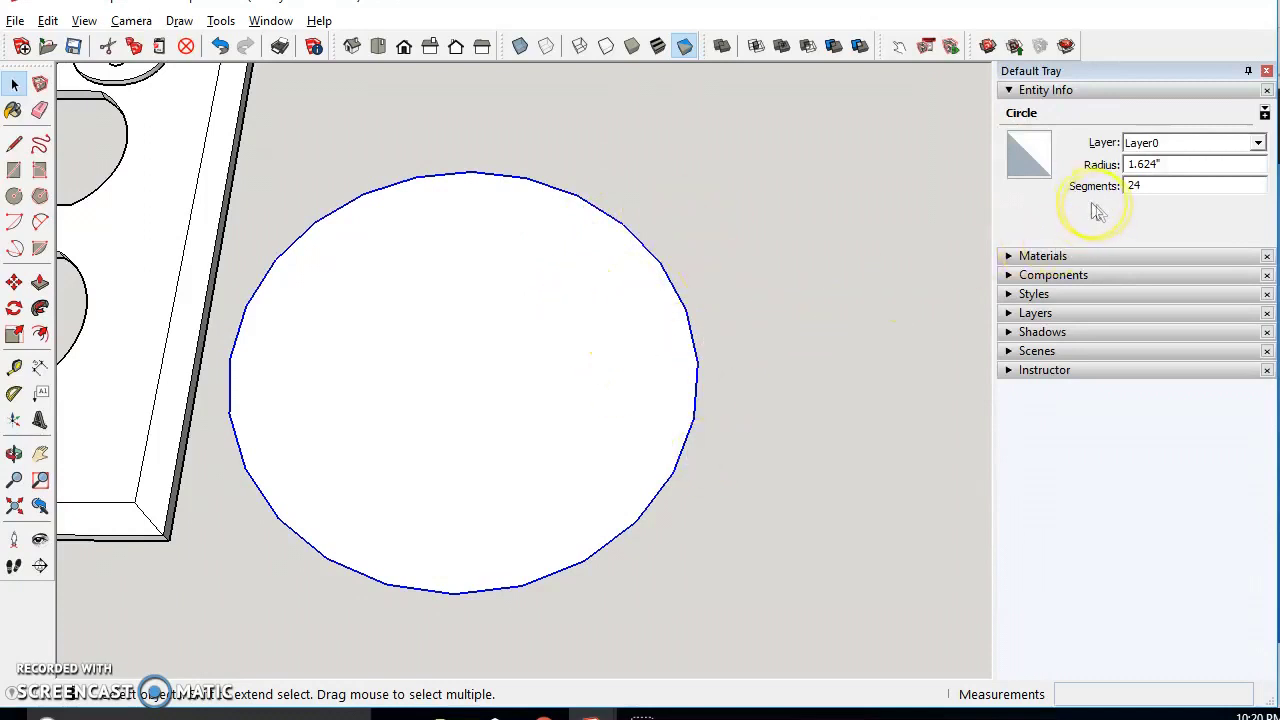
{"action": "double_click", "coordinate": [1131, 186]}
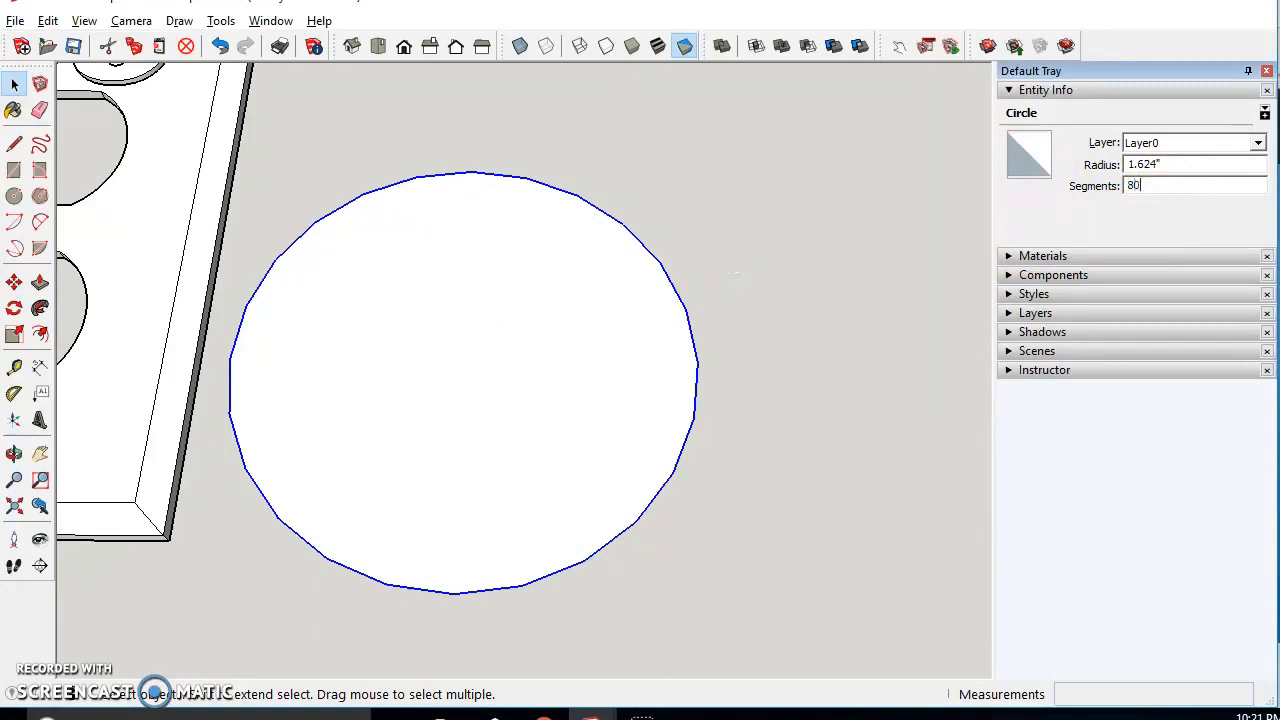
{"action": "key", "text": "Return"}
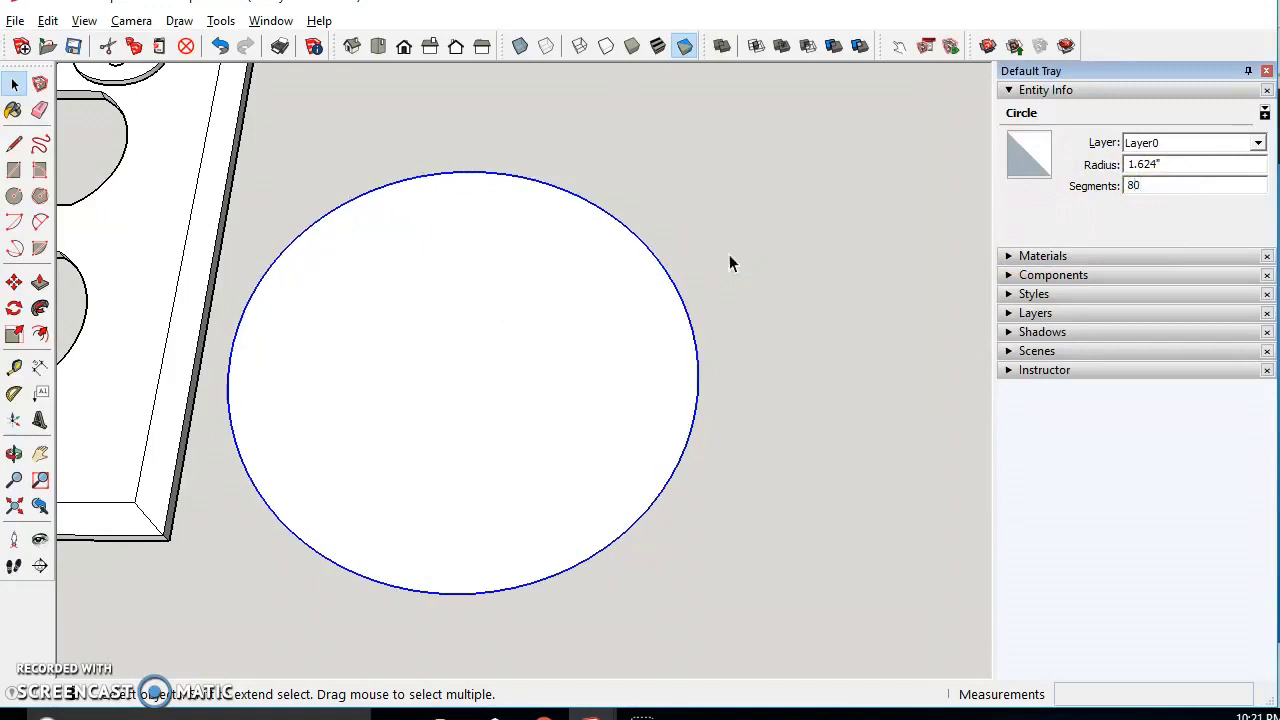
{"action": "left_click", "coordinate": [443, 214]}
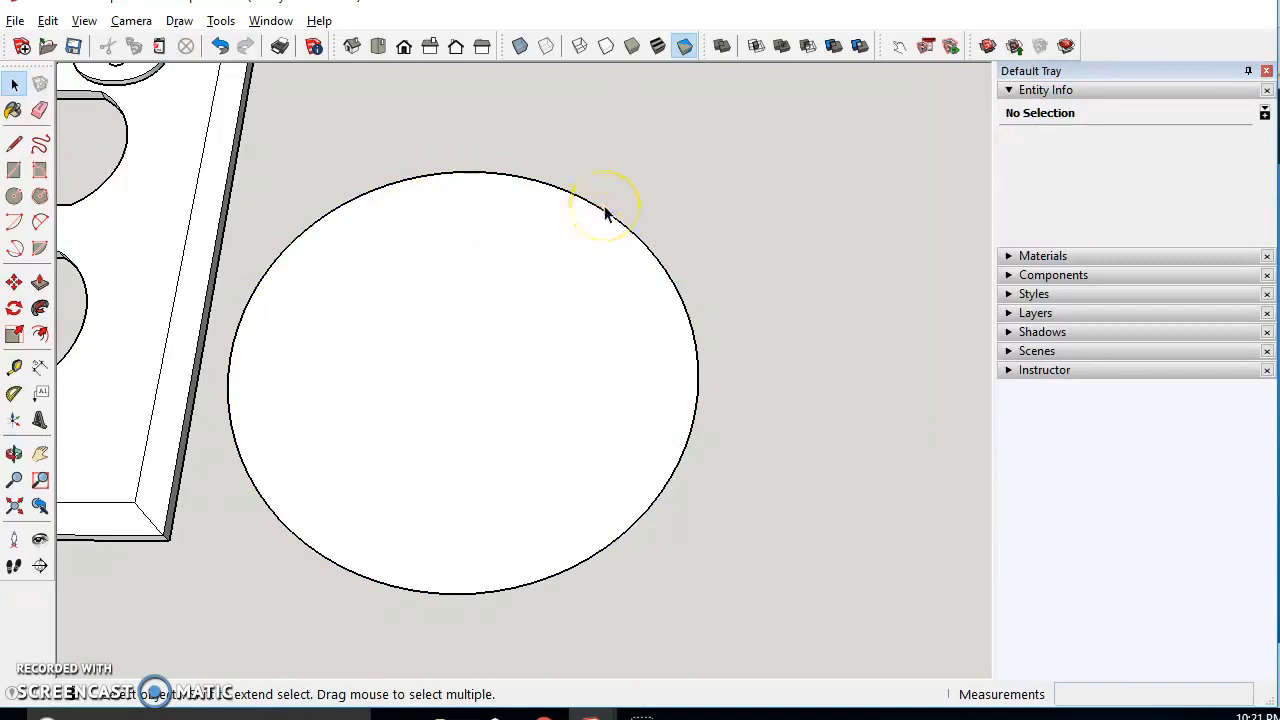
Examine the refined circle's edge up close, checking where its segments meet
{"action": "scroll", "coordinate": [614, 189], "scroll_direction": "up", "scroll_amount": 8}
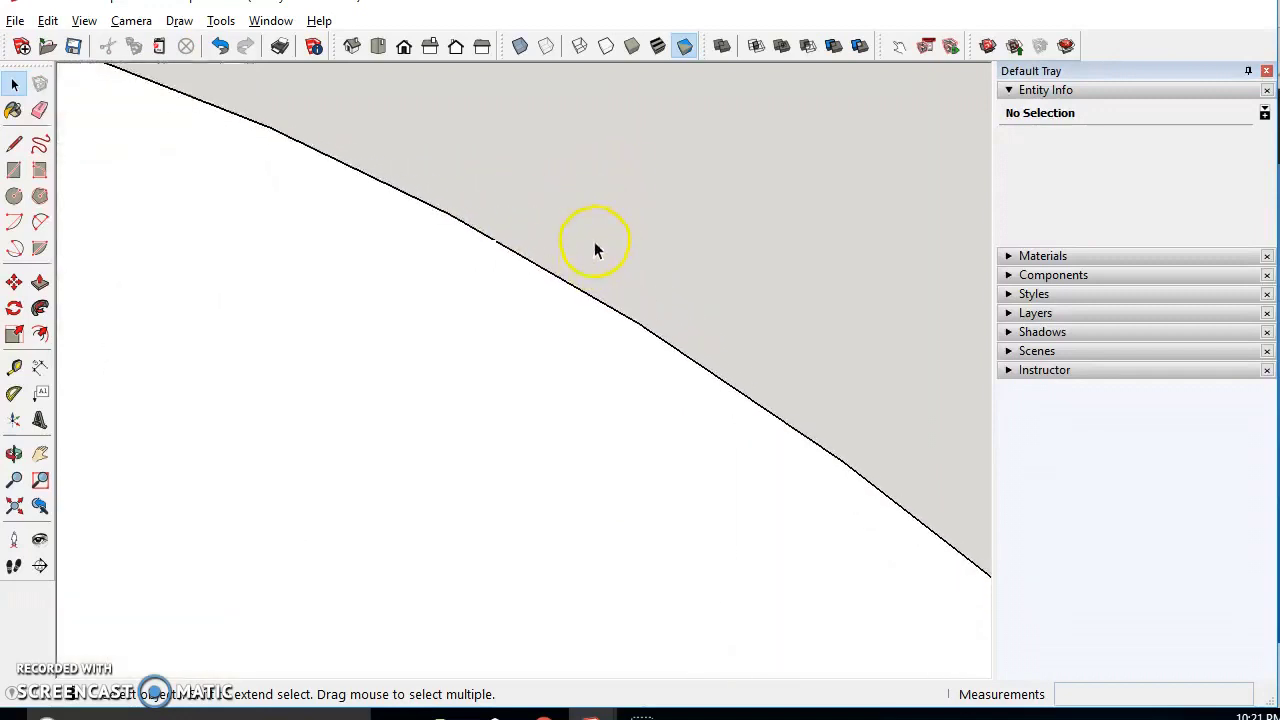
{"action": "left_click", "coordinate": [568, 297]}
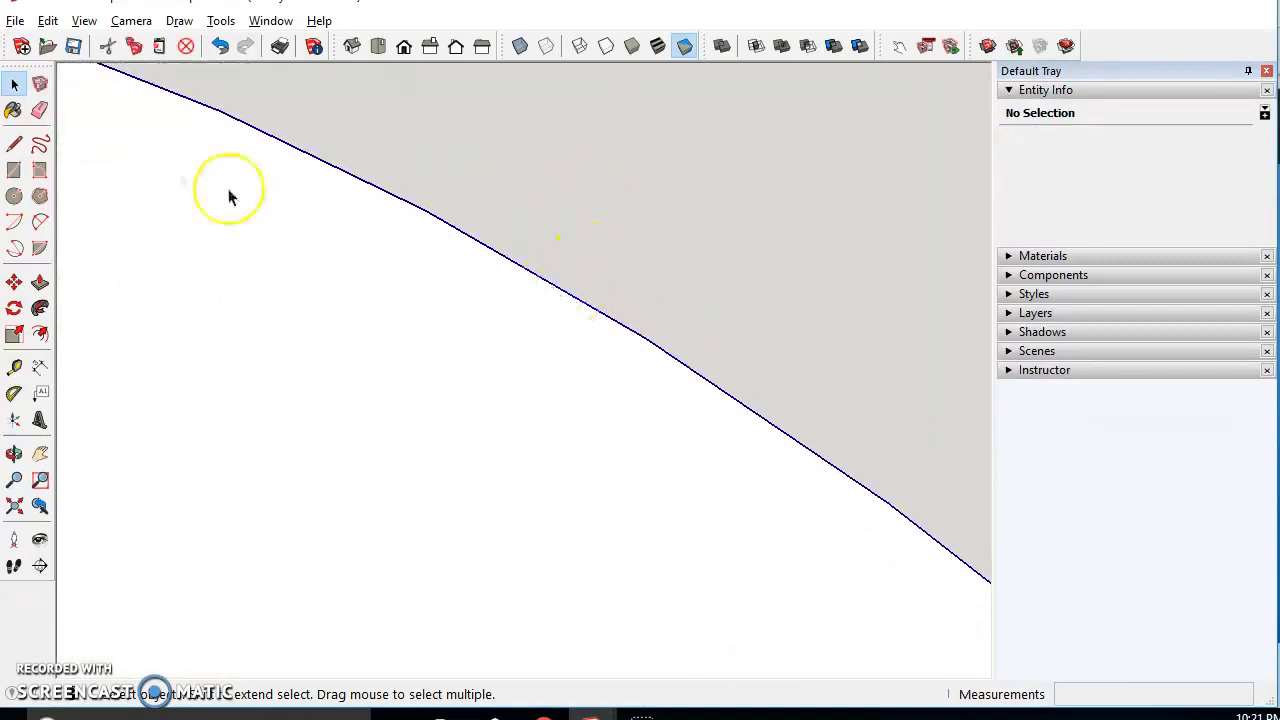
{"action": "left_click", "coordinate": [14, 144]}
{"action": "left_click", "coordinate": [425, 211]}
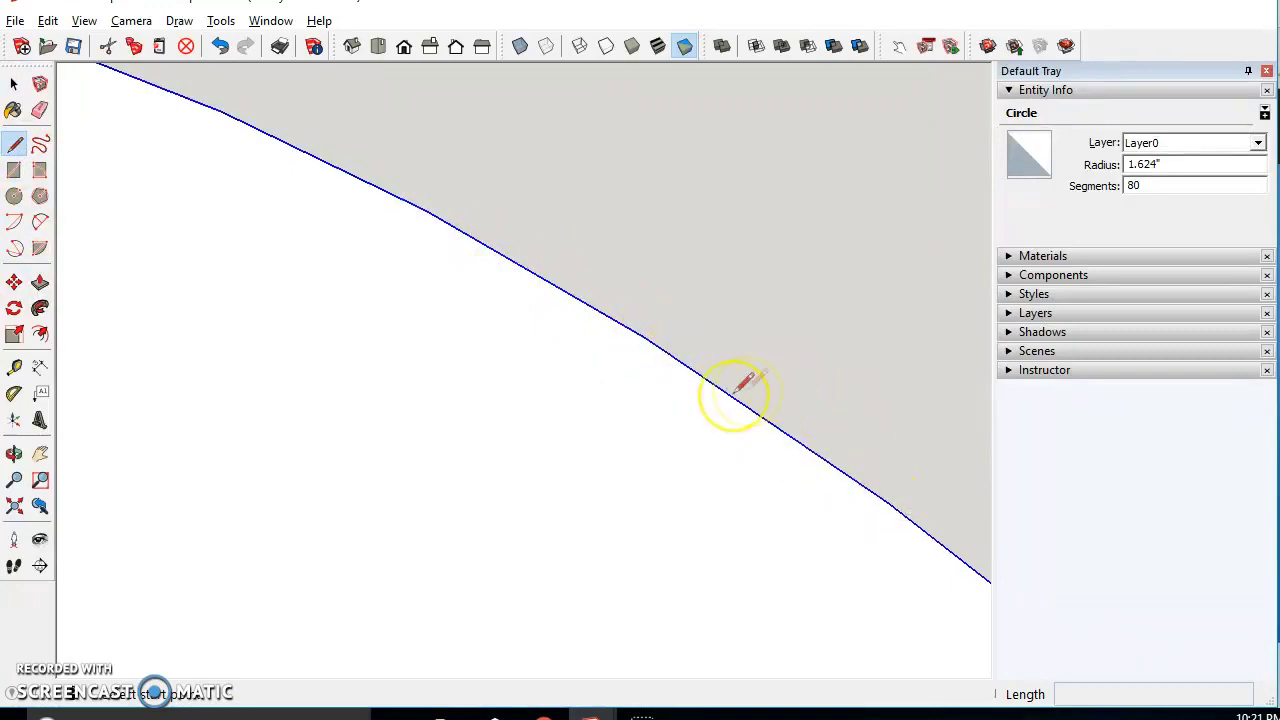
{"action": "scroll", "coordinate": [500, 385], "scroll_direction": "down", "scroll_amount": 2}
{"action": "scroll", "coordinate": [306, 551], "scroll_direction": "down", "scroll_amount": 5}
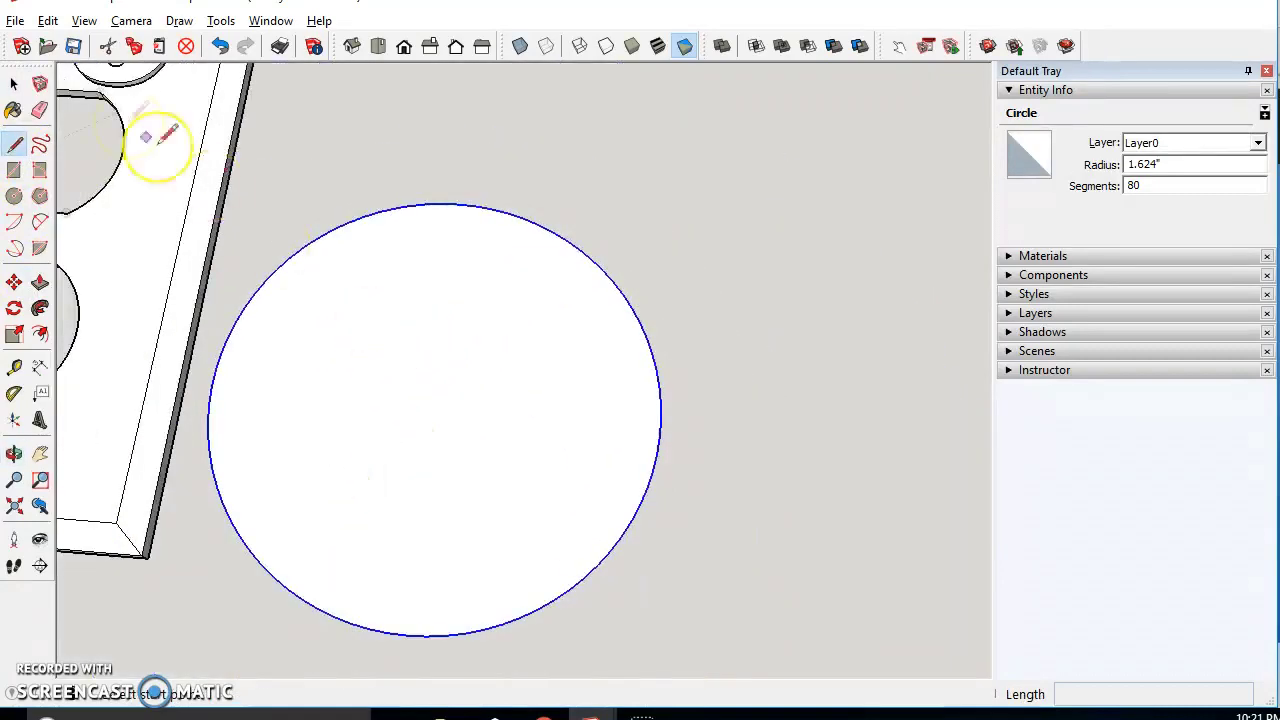
Delete the circle's face together with its edge
{"action": "left_click", "coordinate": [12, 88]}
{"action": "left_click", "coordinate": [380, 160]}
{"action": "double_click", "coordinate": [503, 309]}
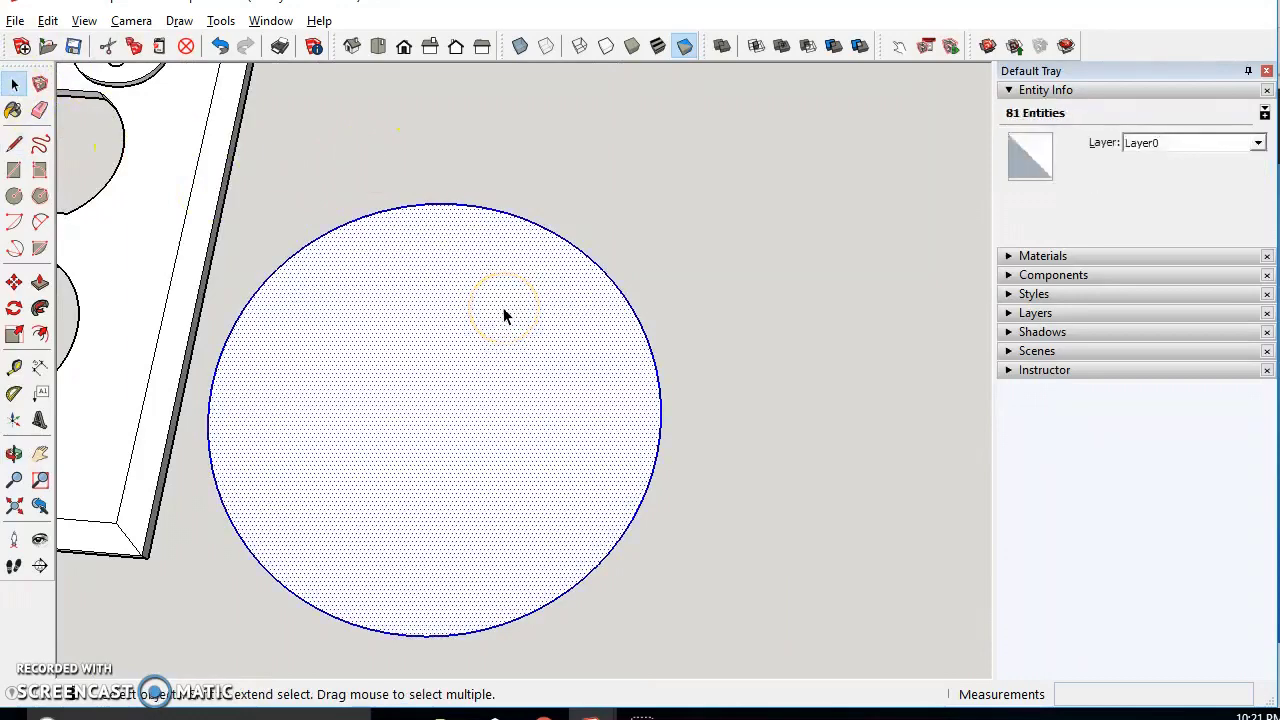
{"action": "key", "text": "Delete"}
Turn to the back of the outlet cover plate and unhide all of the model's hidden dimensions
{"action": "scroll", "coordinate": [502, 311], "scroll_direction": "down", "scroll_amount": 2}
{"action": "middle_click_drag", "start_coordinate": [302, 308], "coordinate": [460, 410], "text": "shift"}
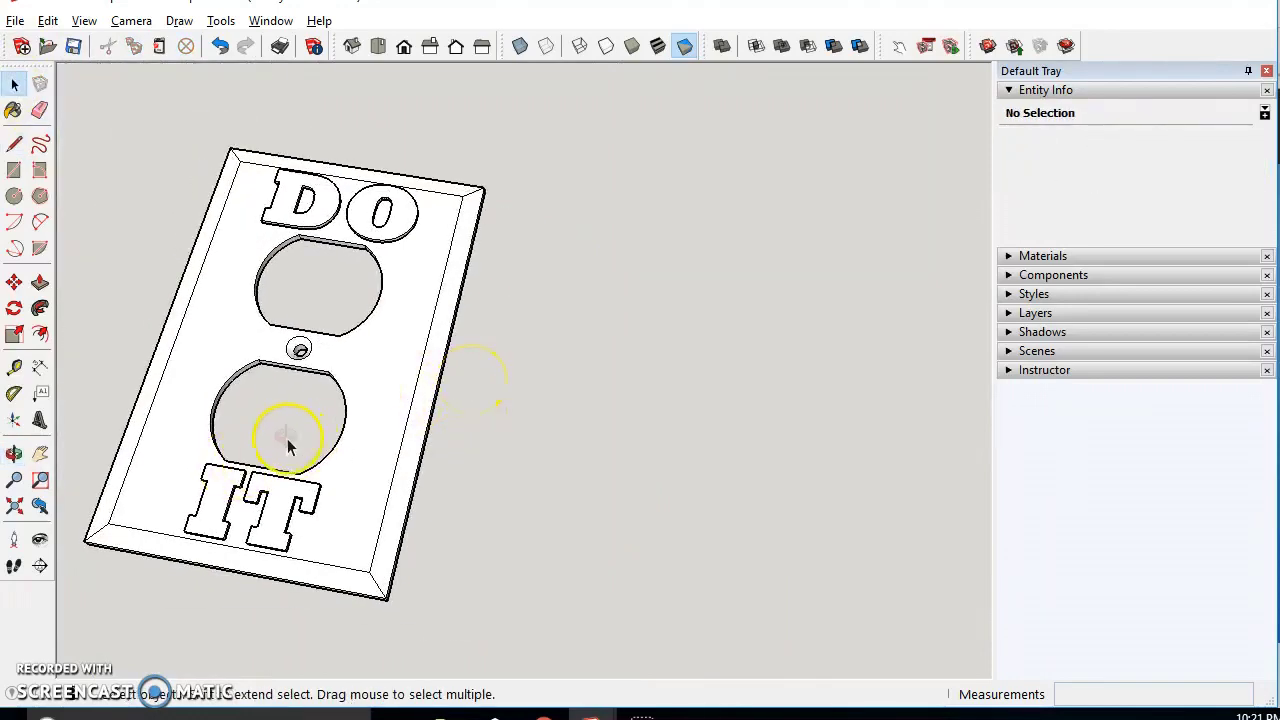
{"action": "middle_click_drag", "start_coordinate": [286, 432], "coordinate": [354, 425]}
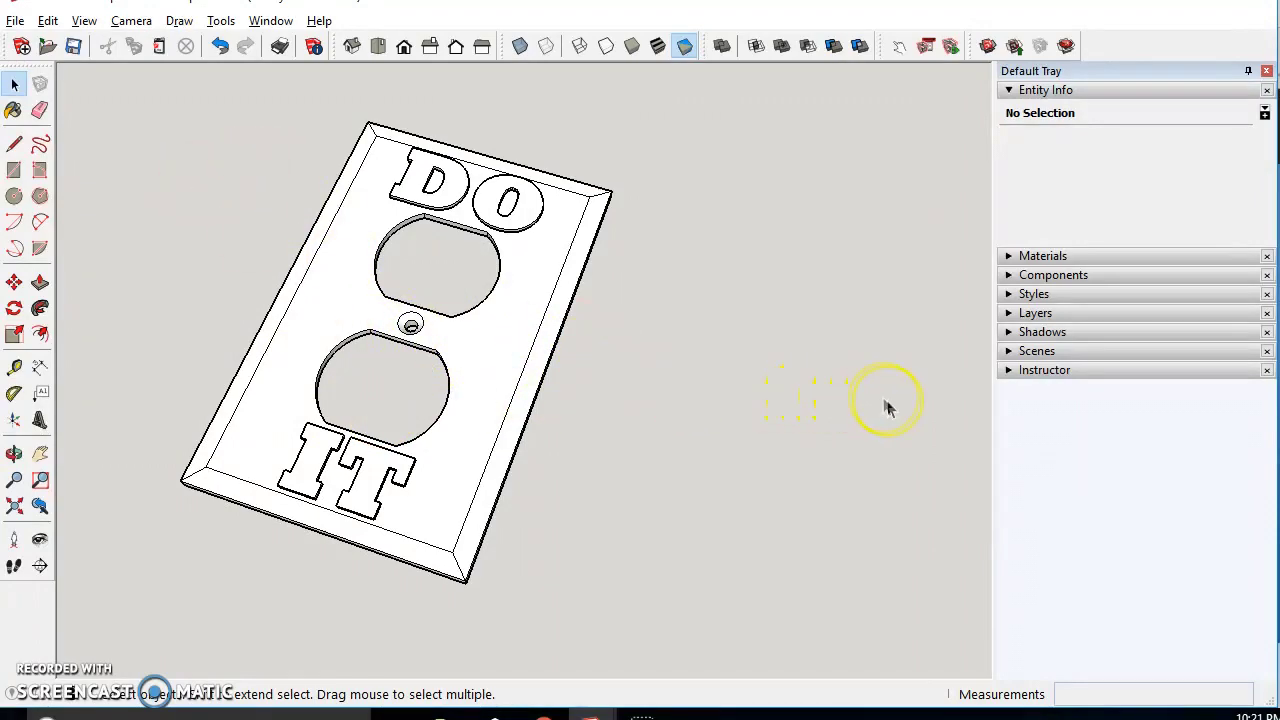
{"action": "middle_click_drag", "start_coordinate": [887, 407], "coordinate": [457, 657]}
{"action": "scroll", "coordinate": [523, 509], "scroll_direction": "up", "scroll_amount": 5}
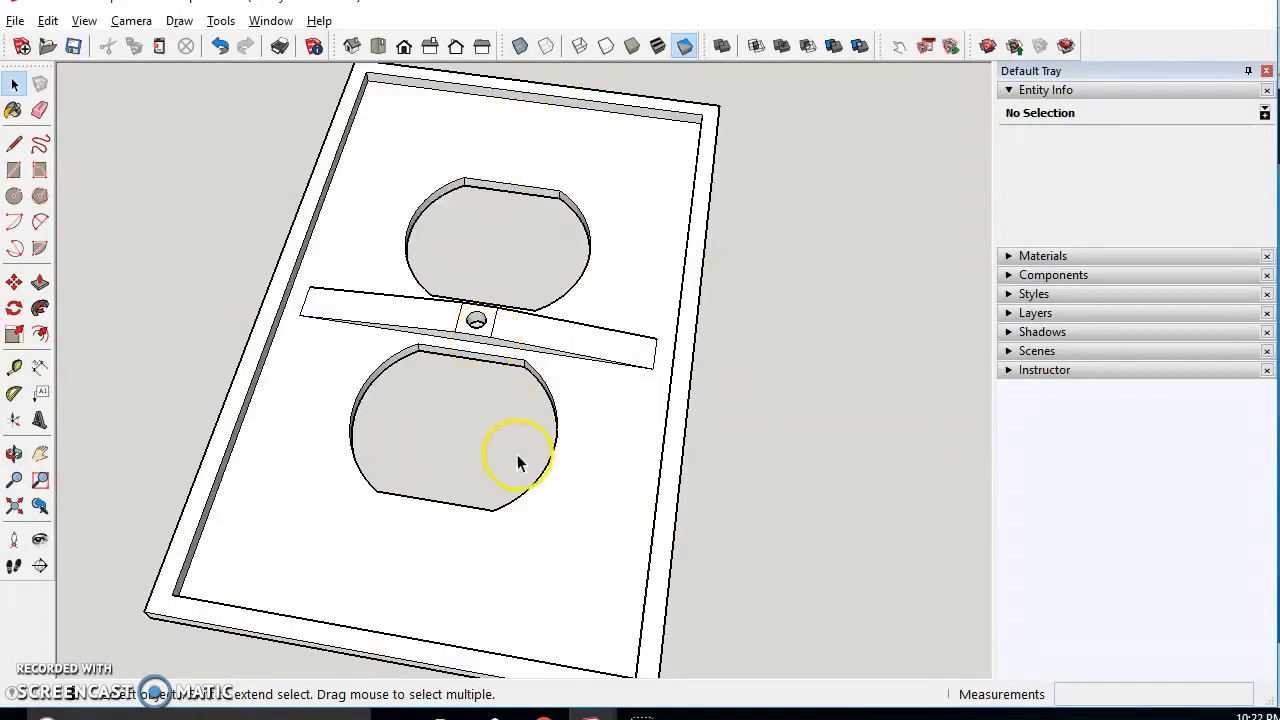
{"action": "middle_click_drag", "start_coordinate": [517, 470], "coordinate": [617, 417]}
{"action": "scroll", "coordinate": [528, 442], "scroll_direction": "down", "scroll_amount": 3}
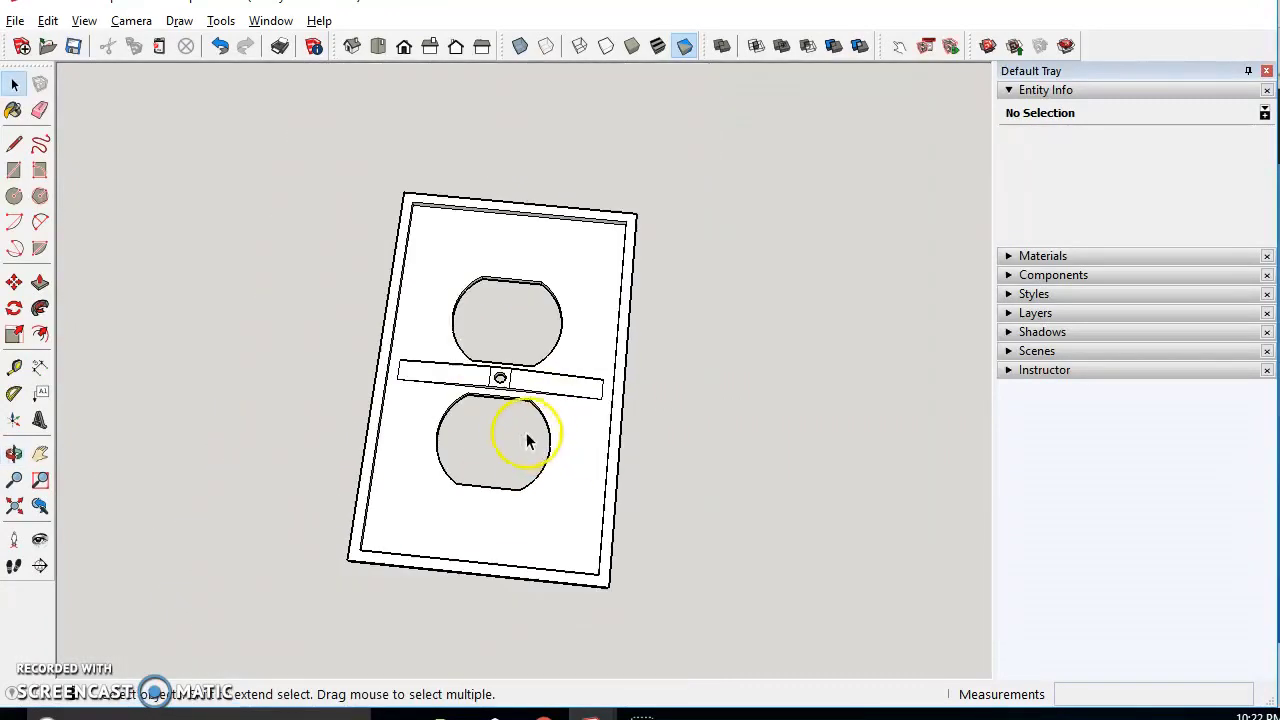
{"action": "left_click", "coordinate": [47, 20]}
{"action": "mouse_move", "coordinate": [310, 306]}
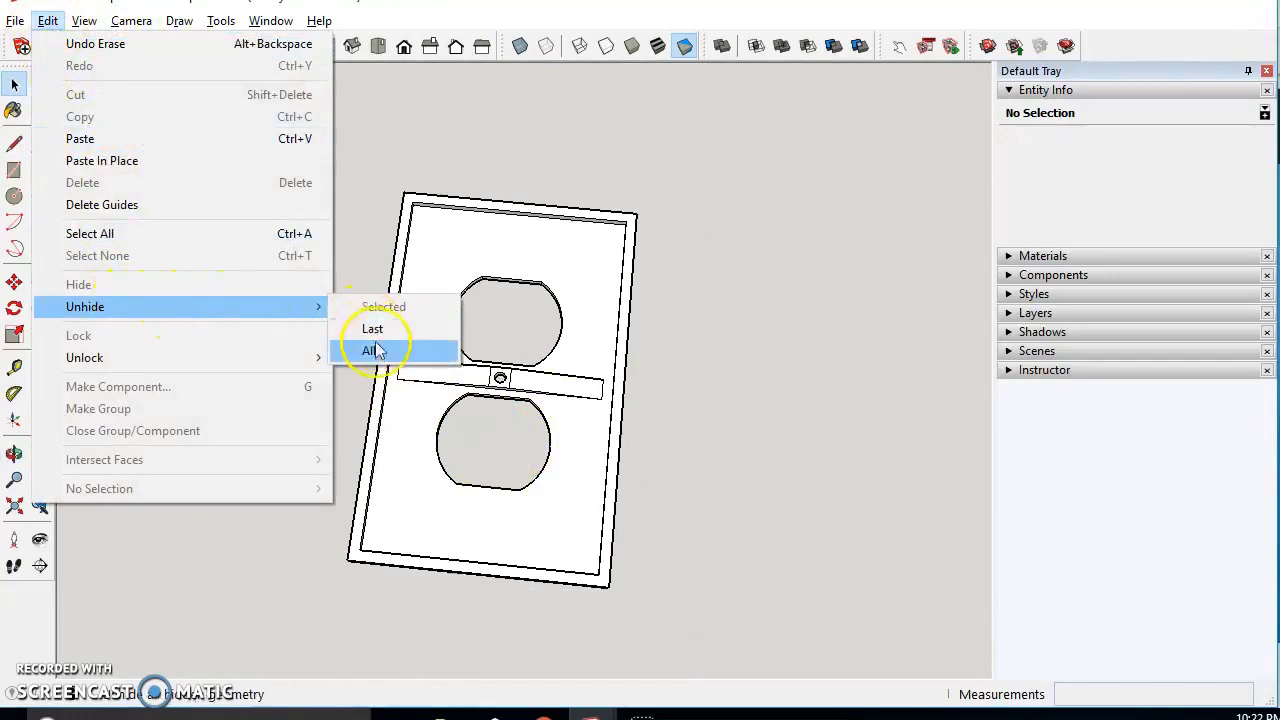
{"action": "left_click", "coordinate": [378, 352]}
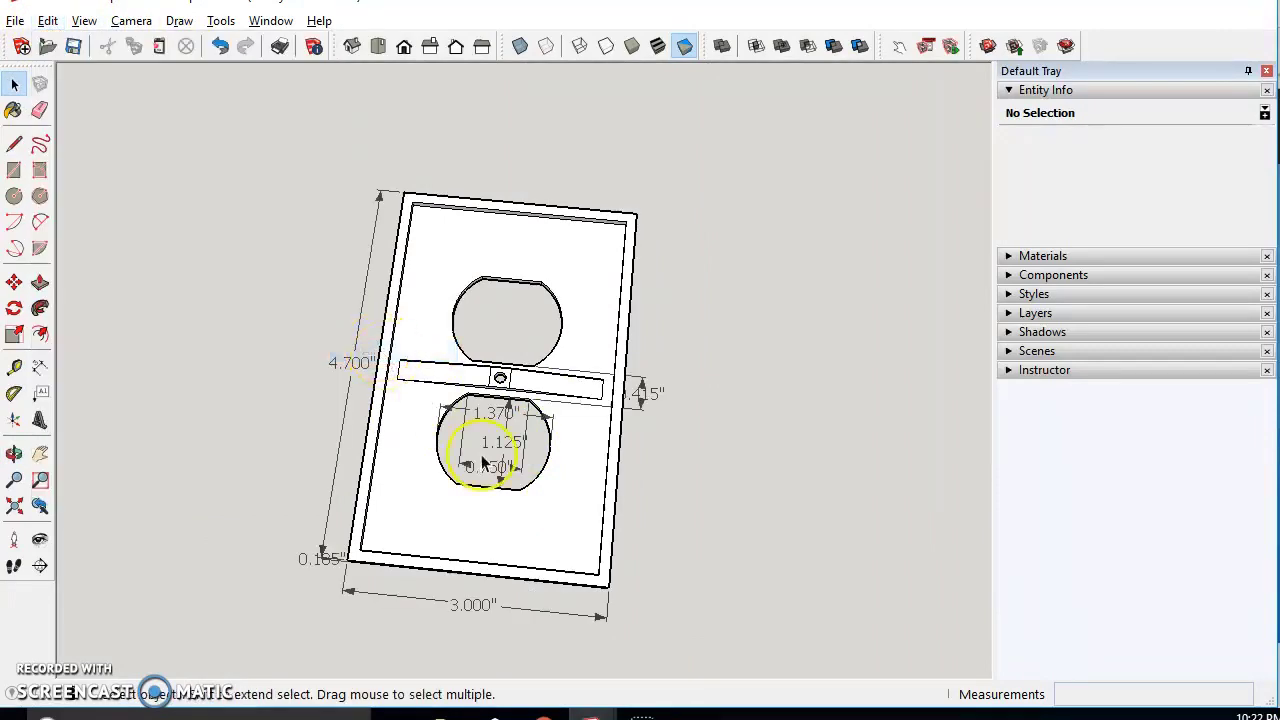
Turn on the display of the drawing axes
{"action": "middle_click_drag", "start_coordinate": [512, 488], "coordinate": [471, 400]}
{"action": "scroll", "coordinate": [457, 408], "scroll_direction": "up", "scroll_amount": 3}
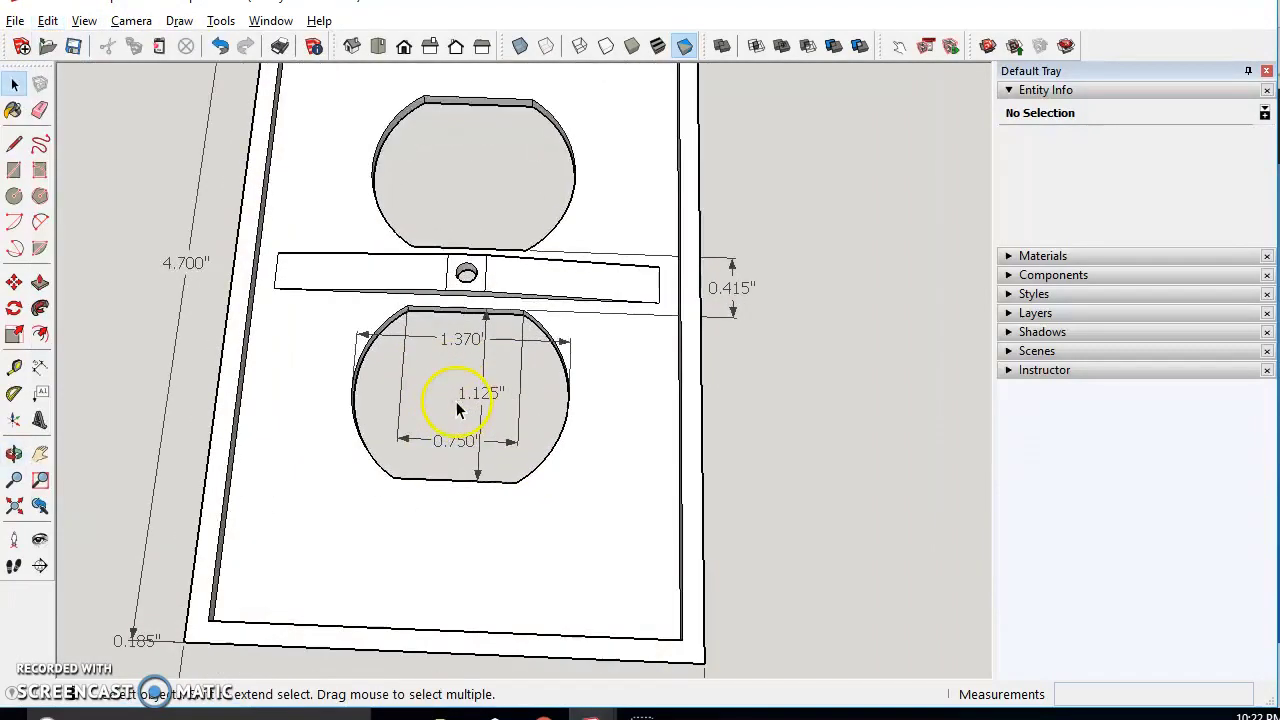
{"action": "scroll", "coordinate": [483, 390], "scroll_direction": "down", "scroll_amount": 5}
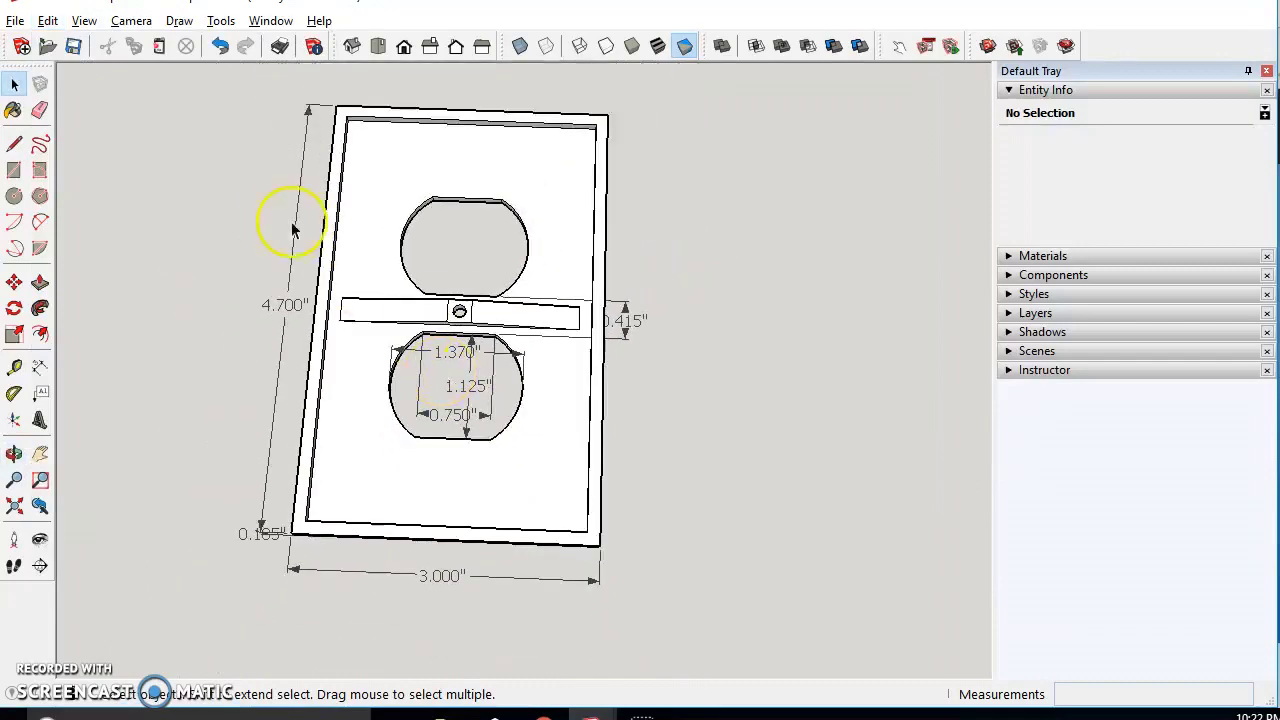
{"action": "left_click", "coordinate": [138, 22]}
{"action": "mouse_move", "coordinate": [85, 21]}
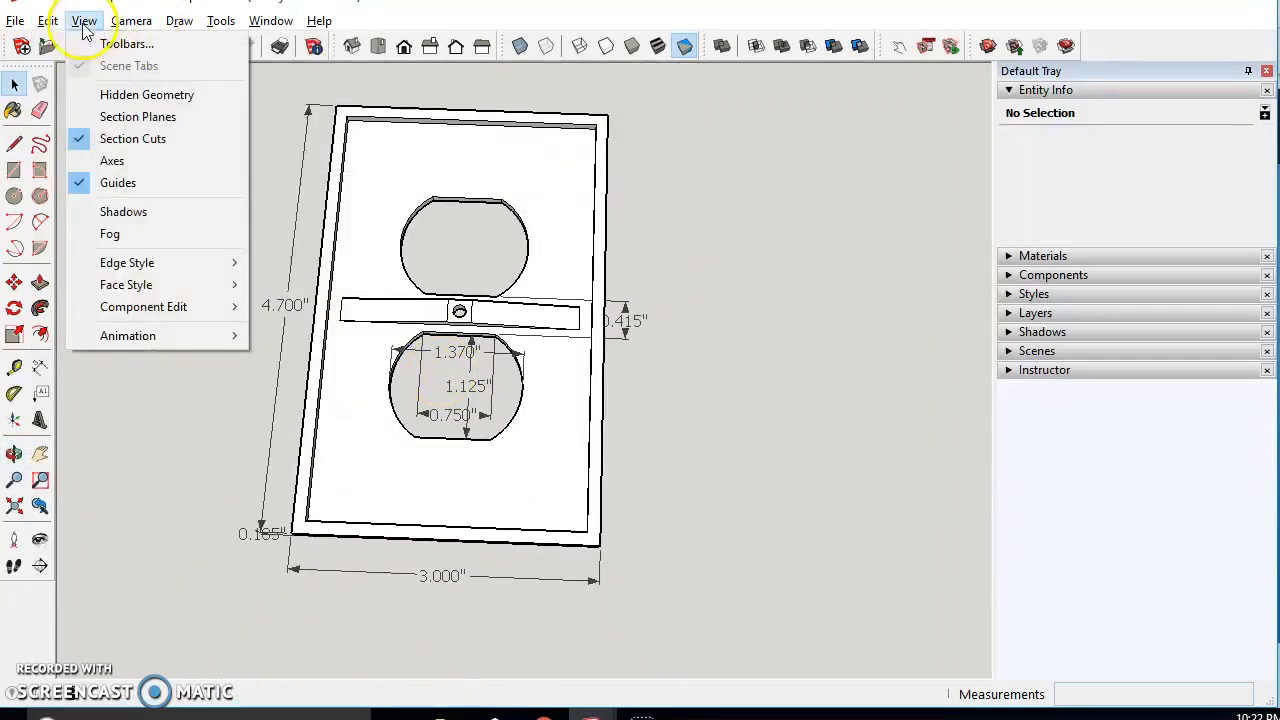
{"action": "left_click", "coordinate": [110, 163]}
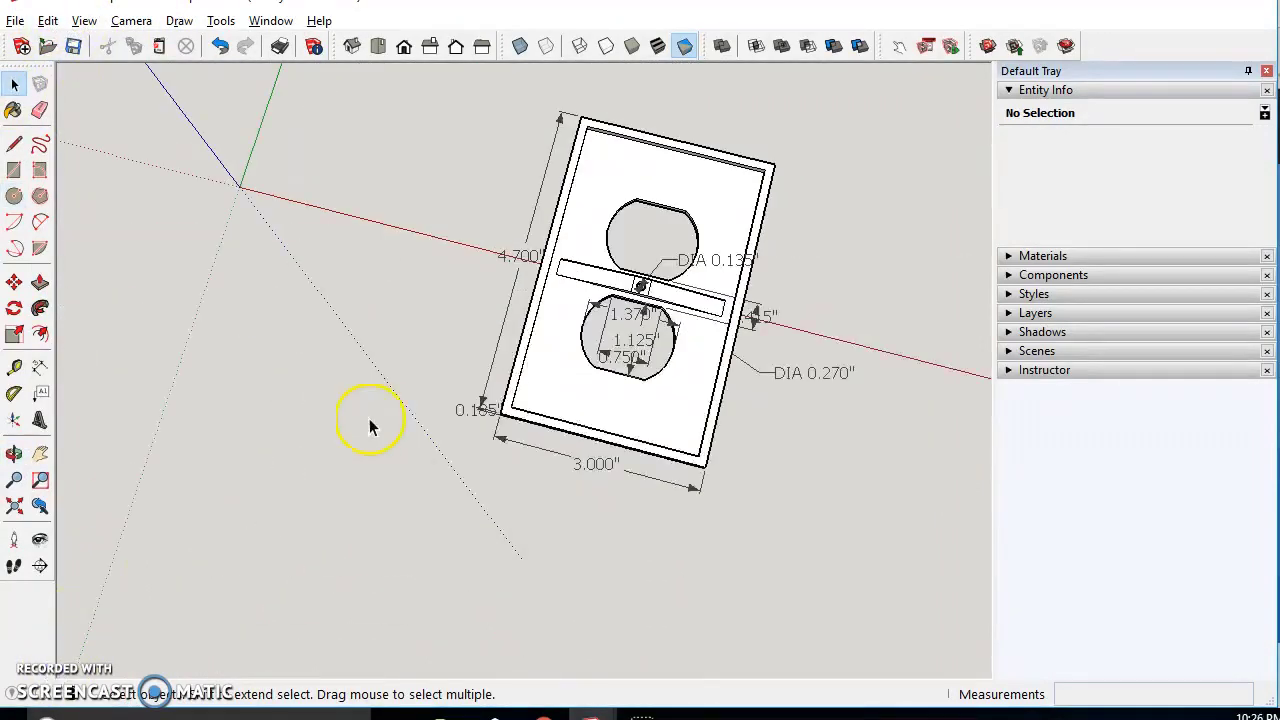
Draw a 3 by 4.7 inch rectangle on the ground plane across the origin, beside the existing plate
{"action": "mouse_move", "coordinate": [432, 433]}
{"action": "middle_mouse_down"}
{"action": "mouse_move", "coordinate": [580, 460]}
{"action": "mouse_move", "coordinate": [523, 406]}
{"action": "middle_mouse_up"}
{"action": "scroll", "coordinate": [656, 370], "scroll_direction": "up", "scroll_amount": 3}
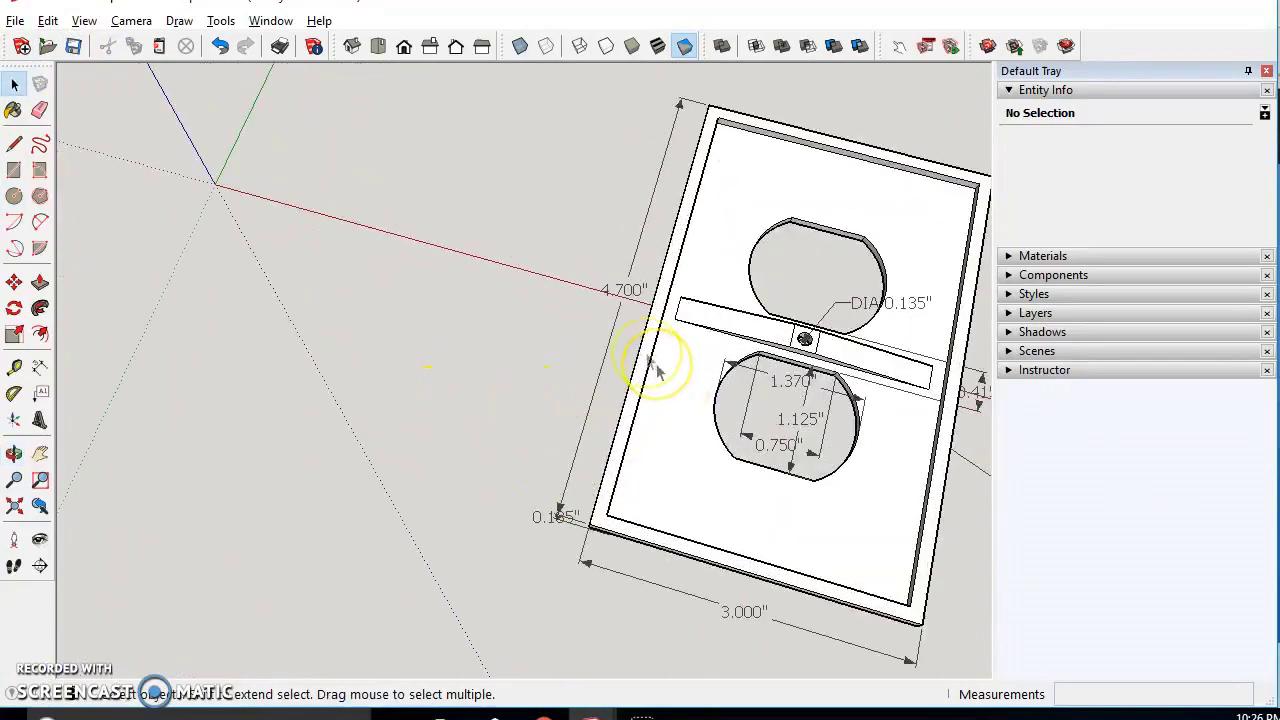
{"action": "scroll", "coordinate": [686, 509], "scroll_direction": "down", "scroll_amount": 2}
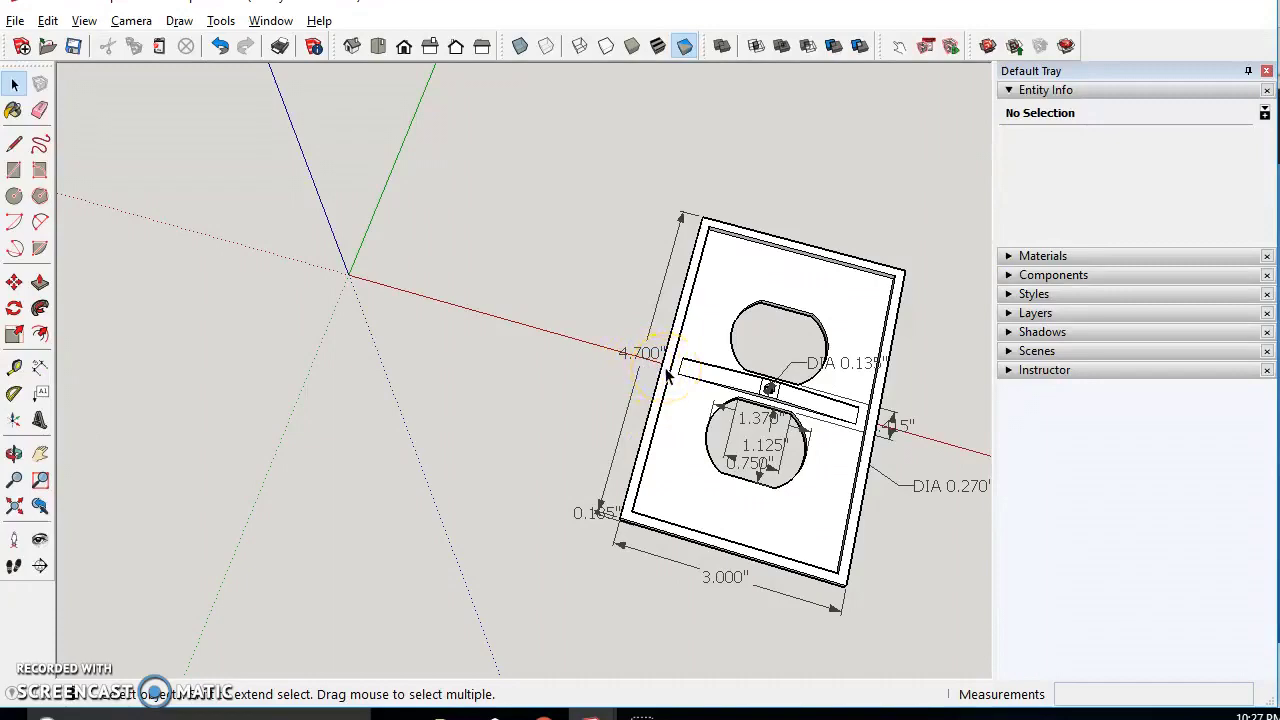
{"action": "middle_click_drag", "start_coordinate": [668, 375], "coordinate": [663, 437]}
{"action": "key", "text": "r"}
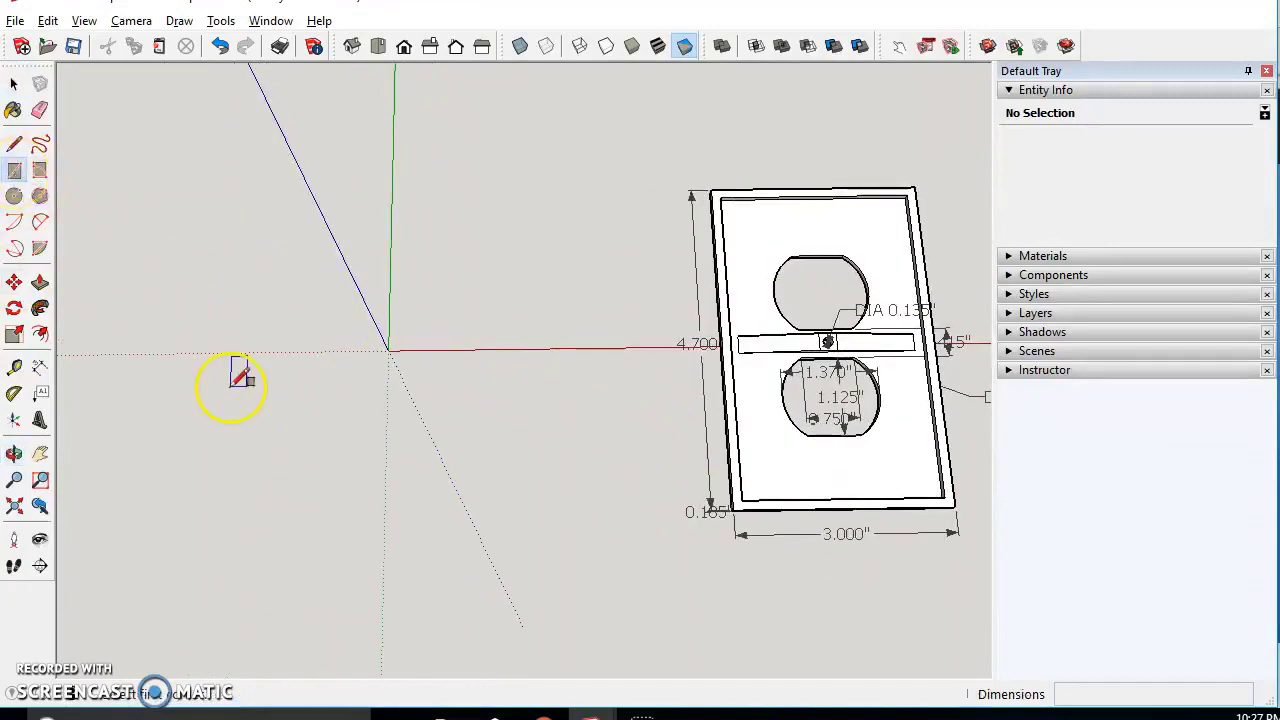
{"action": "left_click", "coordinate": [296, 228]}
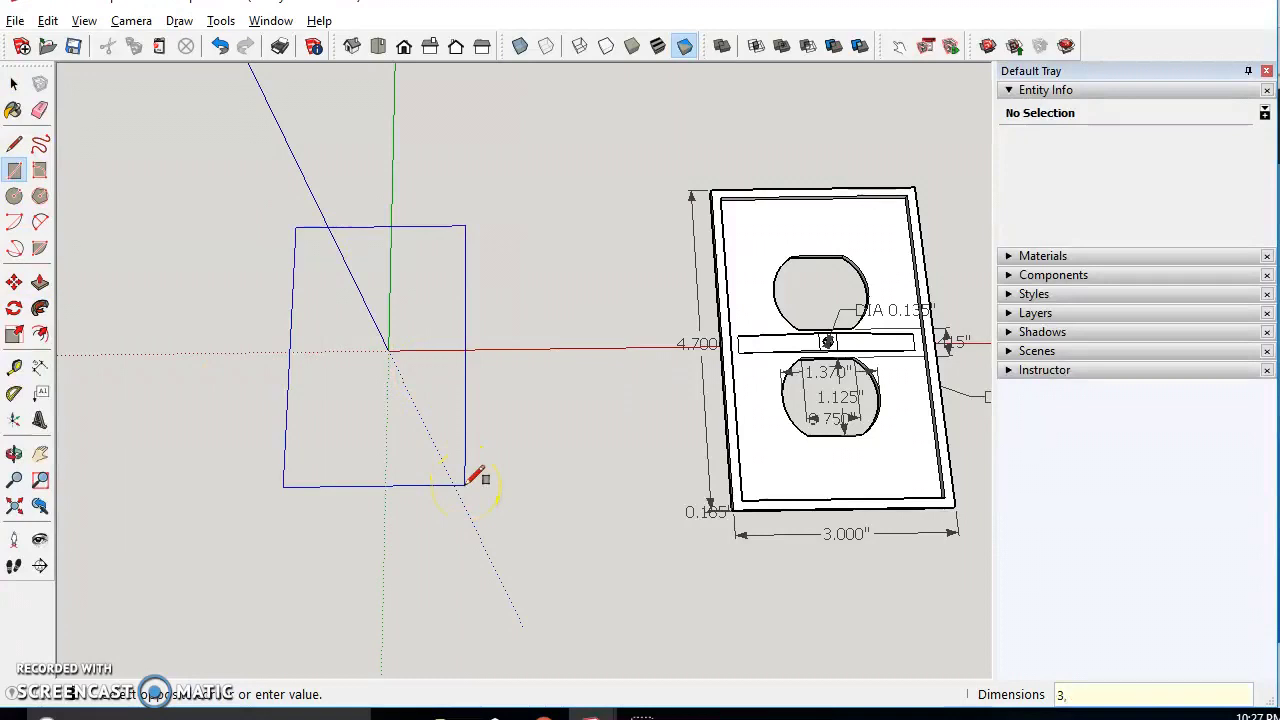
{"action": "type", "text": "3,4.7"}
{"action": "key", "text": "Return"}
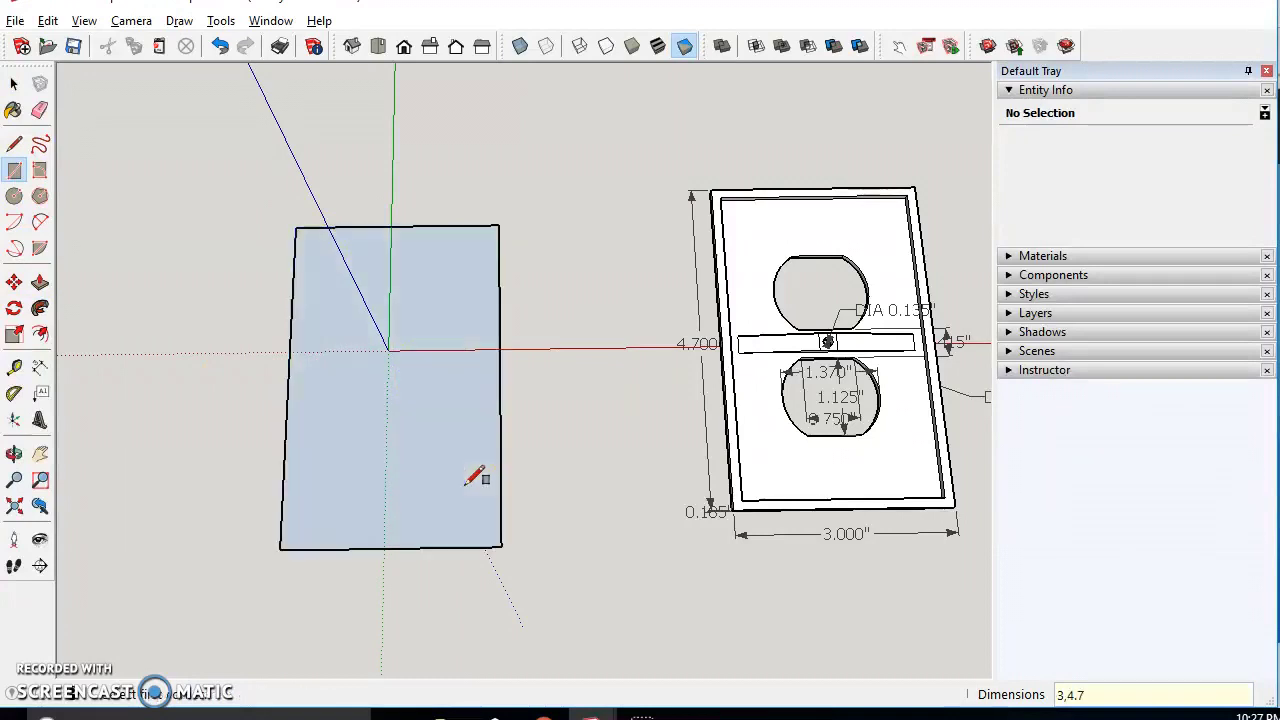
Place Tape Measure guides through the new rectangle's centre, 1.5 inches from its long edge and 2.35 inches from its short edge
{"action": "left_click", "coordinate": [14, 367]}
{"action": "left_click", "coordinate": [288, 399]}
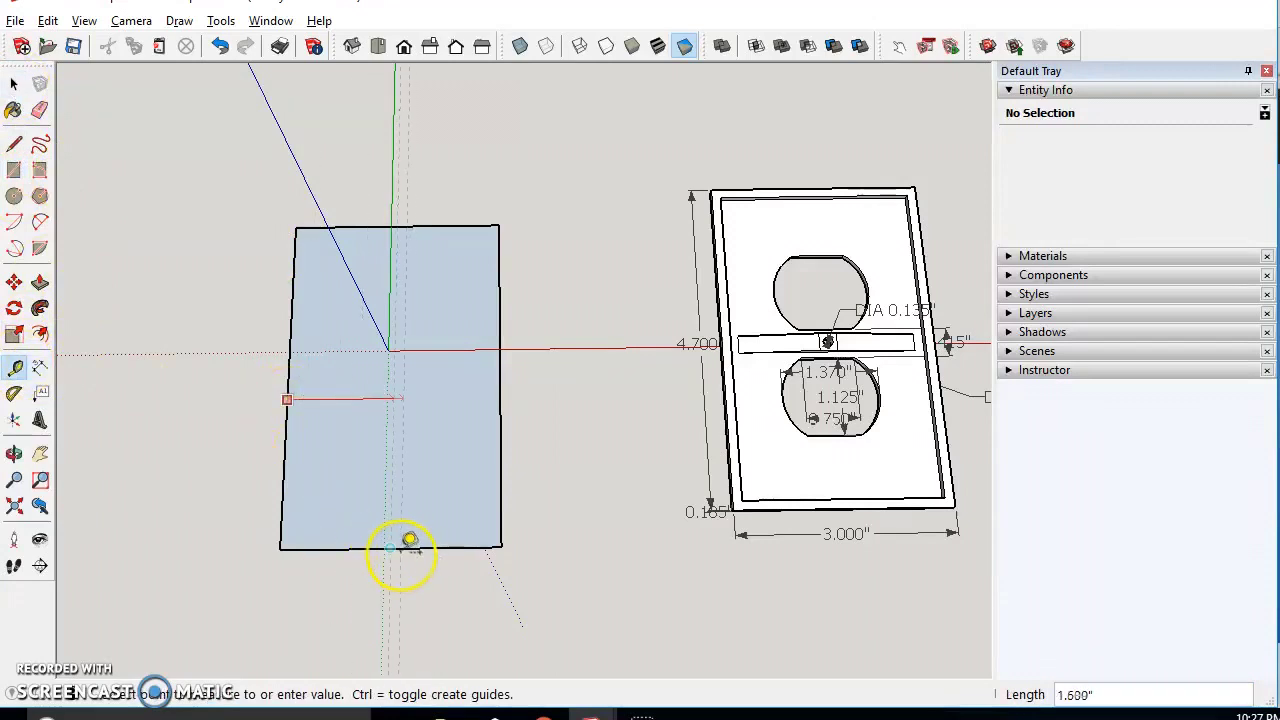
{"action": "left_click", "coordinate": [393, 543]}
{"action": "left_click", "coordinate": [458, 547]}
{"action": "left_click", "coordinate": [512, 378]}
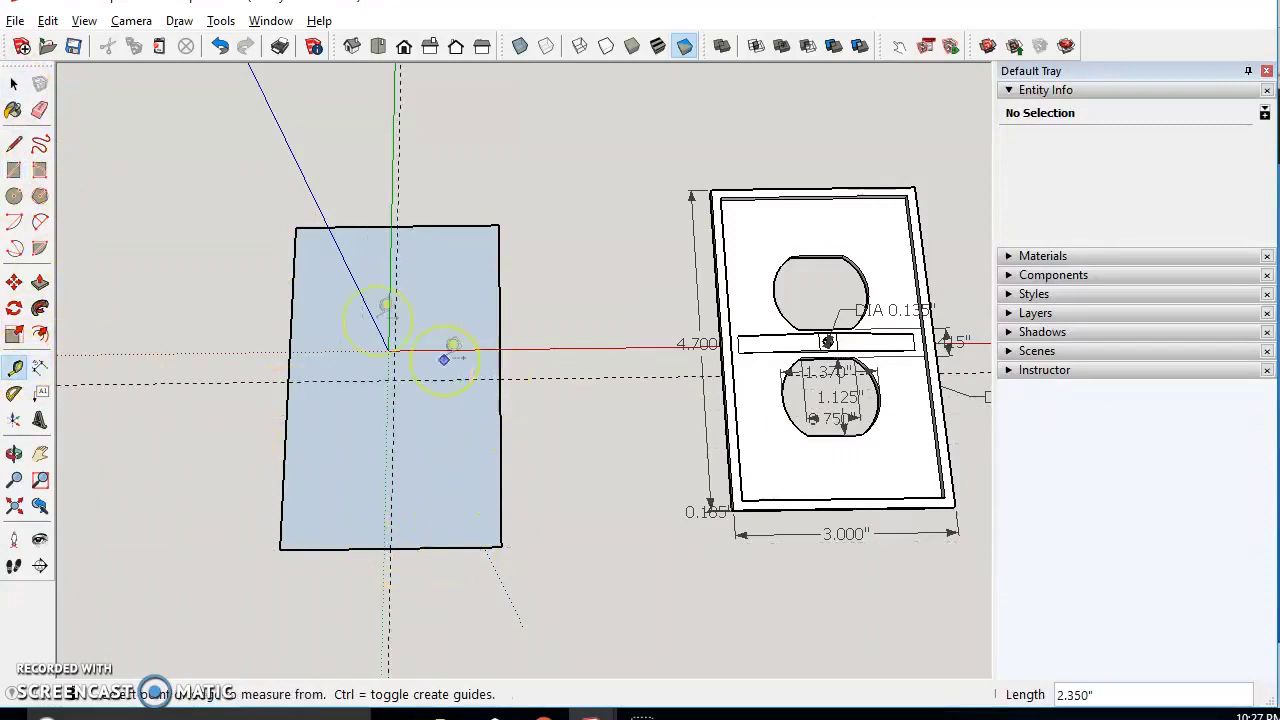
Move the whole rectangle, face and edges, so that its centre at the guide intersection lands on the origin
{"action": "key", "text": "space"}
{"action": "double_click", "coordinate": [323, 432]}
{"action": "left_click", "coordinate": [14, 282]}
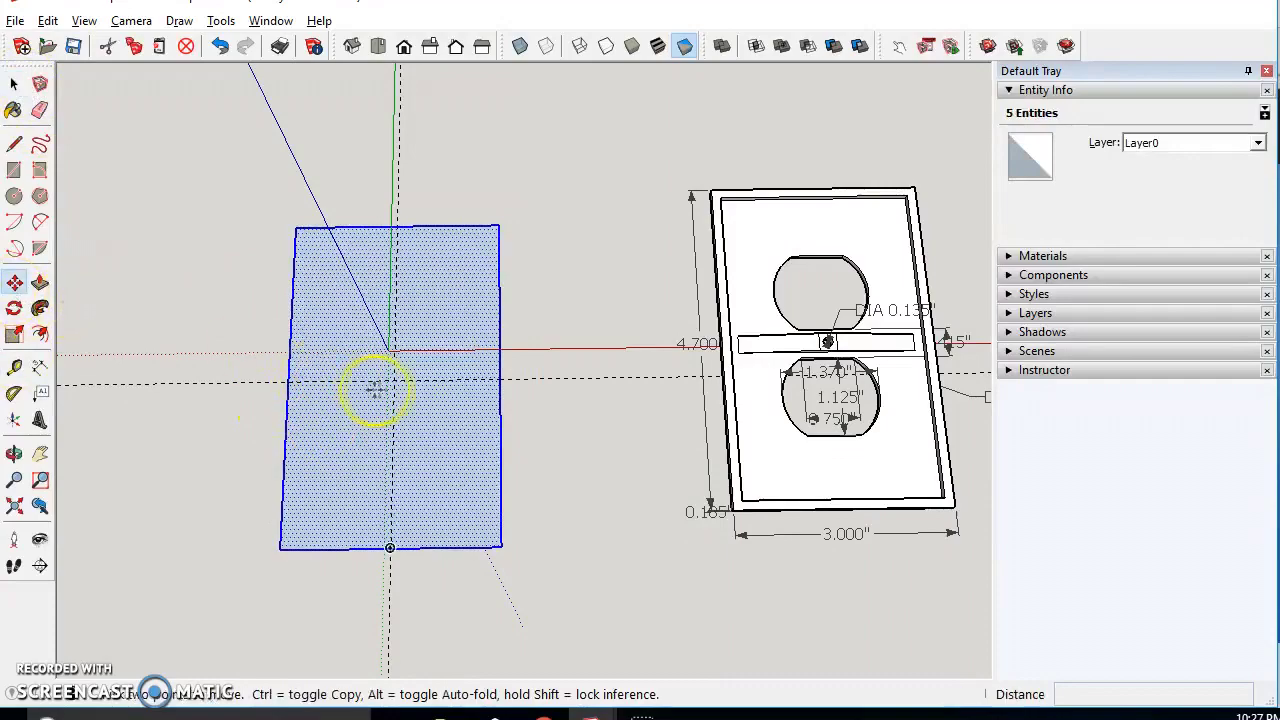
{"action": "scroll", "coordinate": [378, 381], "scroll_direction": "up", "scroll_amount": 3}
{"action": "left_click_drag", "start_coordinate": [349, 378], "coordinate": [353, 364]}
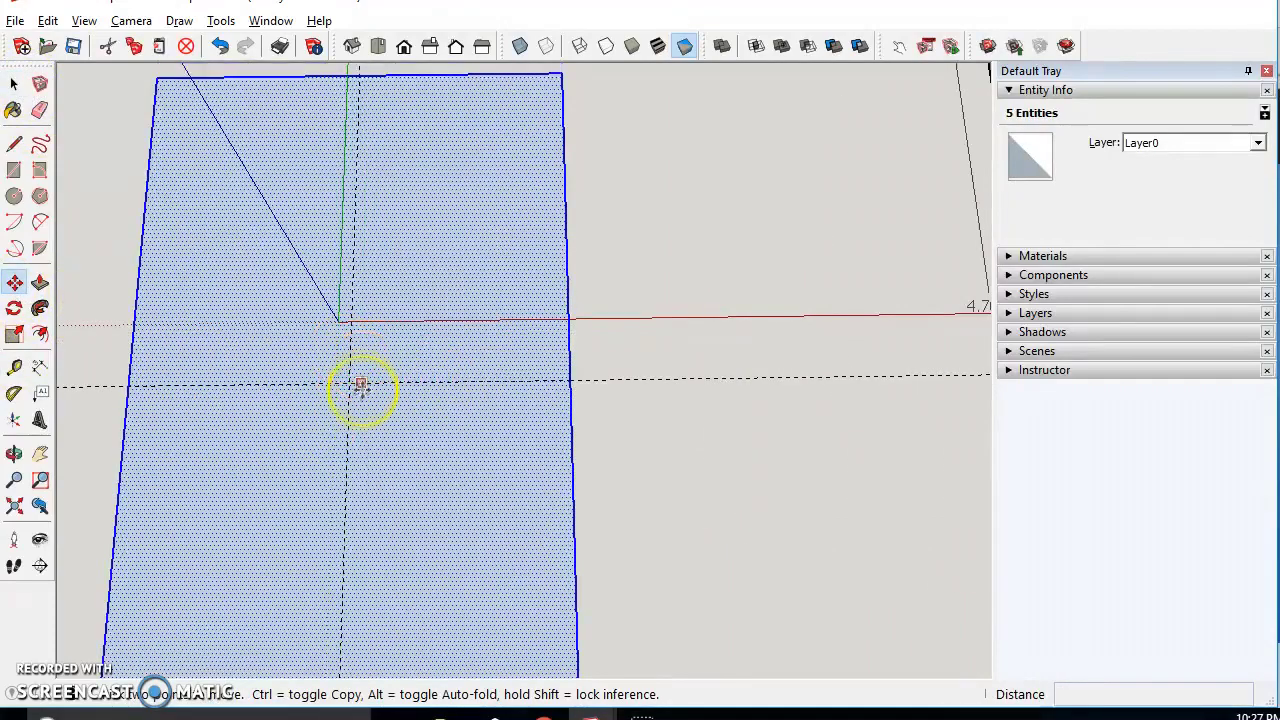
{"action": "left_click_drag", "start_coordinate": [348, 383], "coordinate": [337, 322]}
{"action": "scroll", "coordinate": [441, 398], "scroll_direction": "down", "scroll_amount": 4}
{"action": "middle_click_drag", "start_coordinate": [437, 403], "coordinate": [388, 405]}
{"action": "middle_click_drag", "start_coordinate": [388, 405], "coordinate": [490, 403], "text": "shift"}
Clear the selection and delete all guides from the model
{"action": "left_click", "coordinate": [14, 84]}
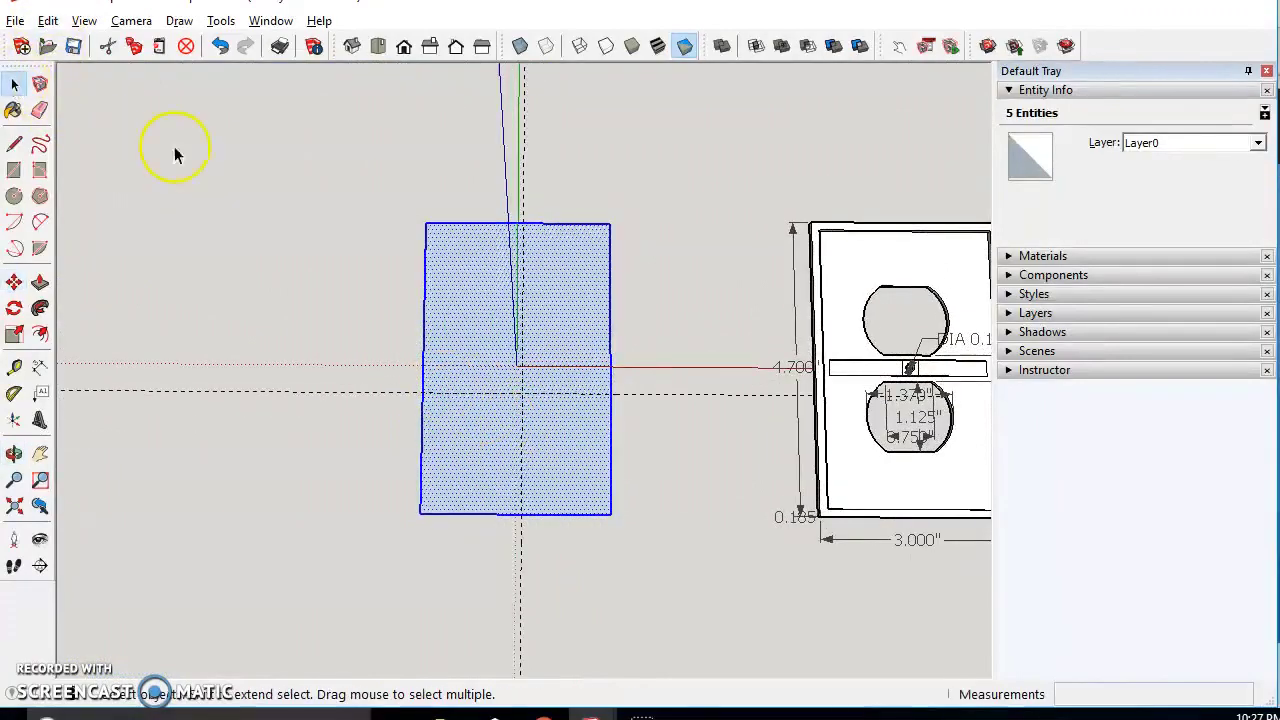
{"action": "left_click", "coordinate": [174, 153]}
{"action": "left_click", "coordinate": [84, 21]}
{"action": "mouse_move", "coordinate": [48, 21]}
{"action": "left_click", "coordinate": [96, 205]}
Extrude the new rectangle 0.185 inch to match the thickness of the finished plate
{"action": "middle_click_drag", "start_coordinate": [631, 466], "coordinate": [591, 314]}
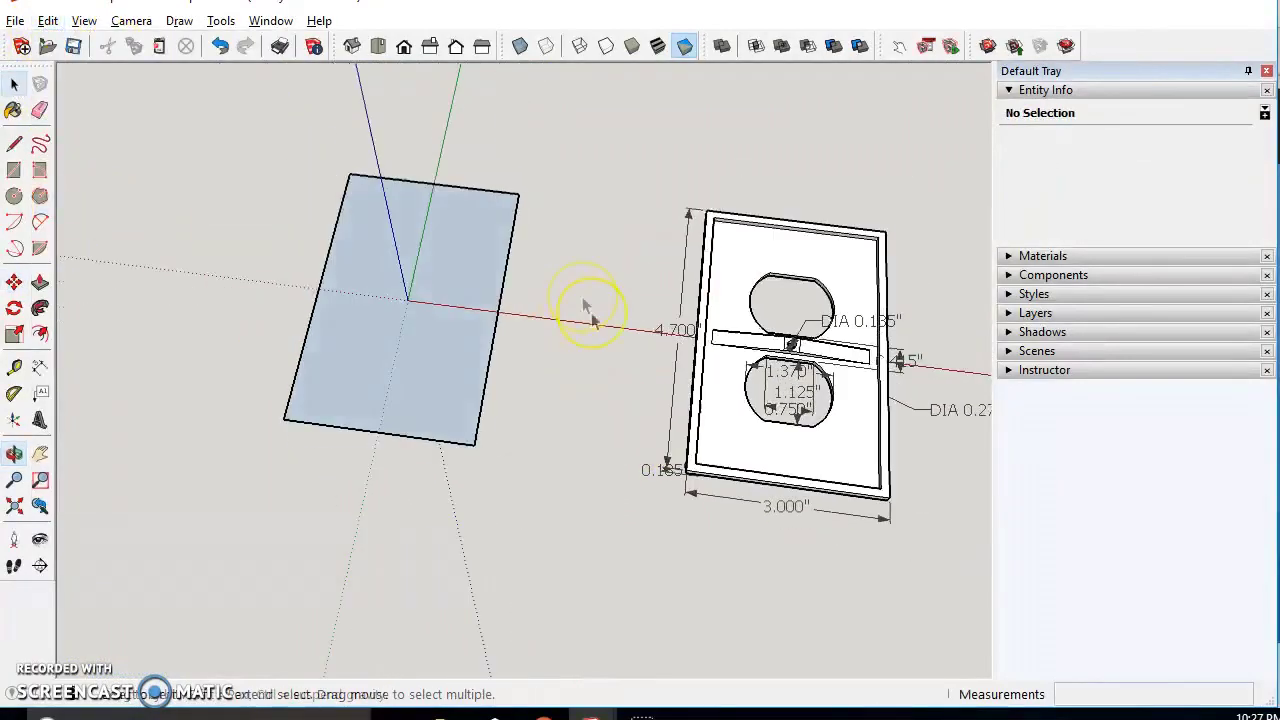
{"action": "middle_click_drag", "start_coordinate": [490, 518], "coordinate": [523, 357]}
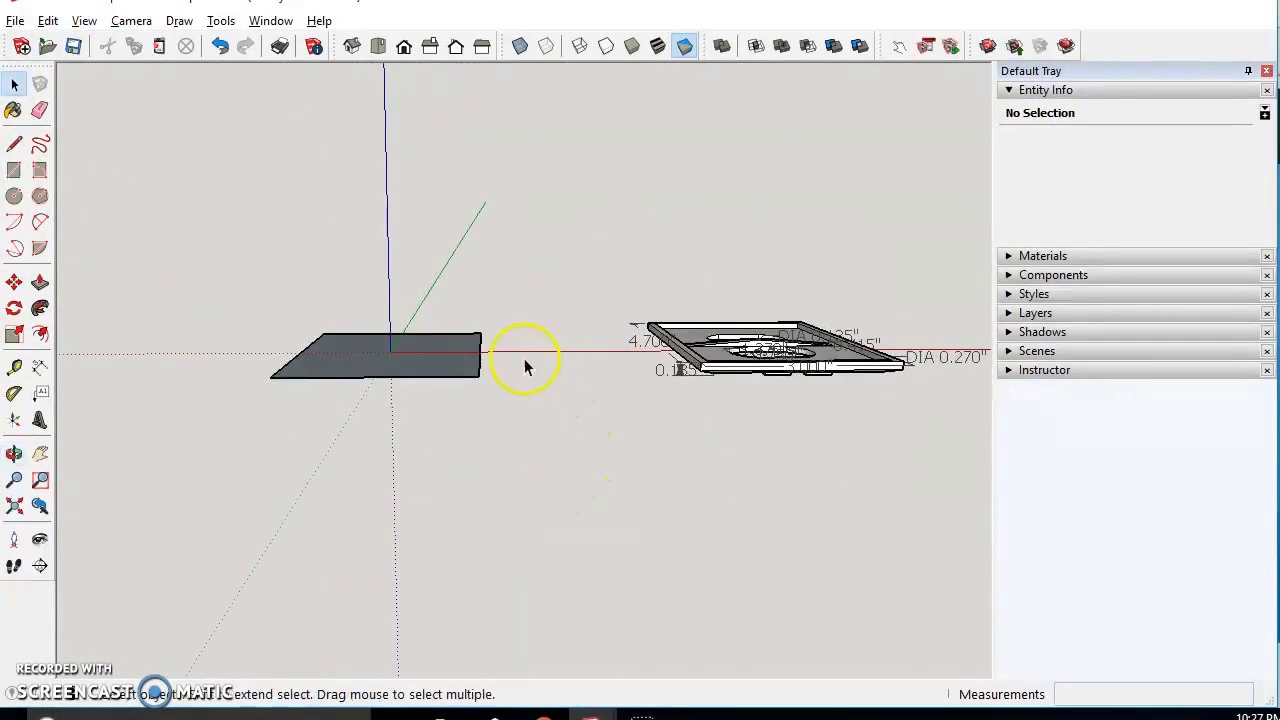
{"action": "scroll", "coordinate": [697, 343], "scroll_direction": "up", "scroll_amount": 3}
{"action": "scroll", "coordinate": [697, 343], "scroll_direction": "up", "scroll_amount": 2}
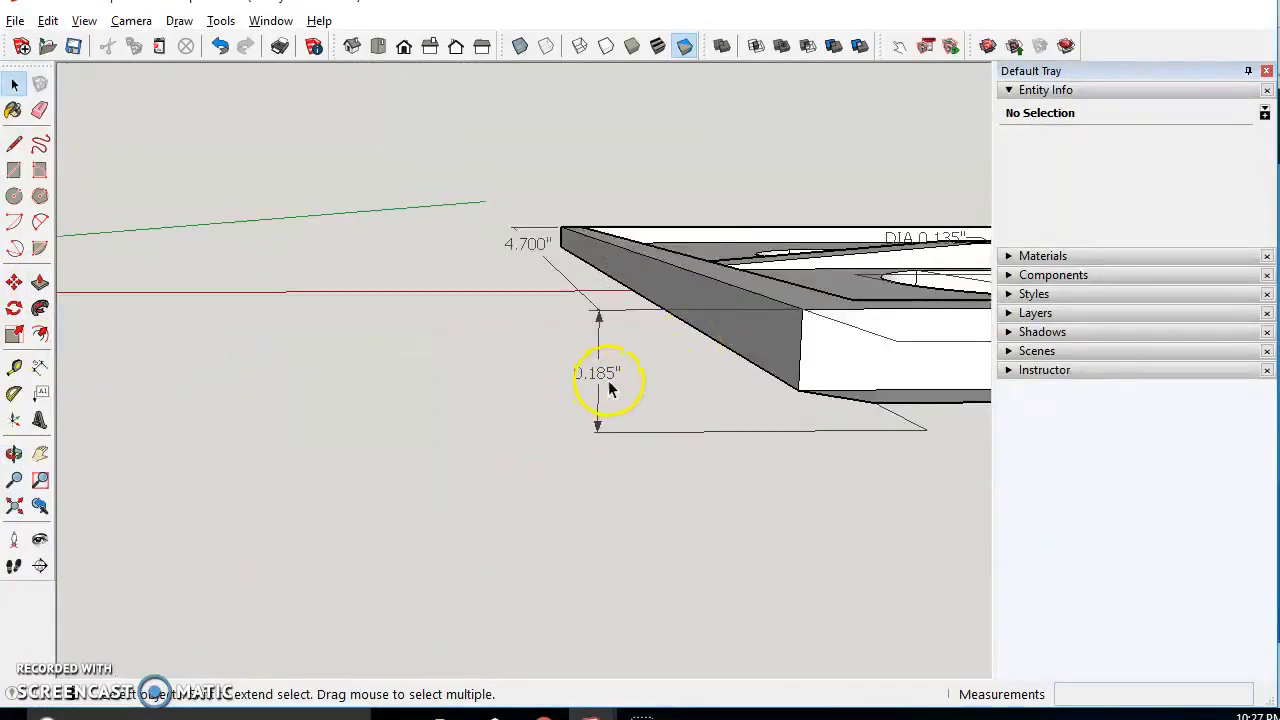
{"action": "scroll", "coordinate": [610, 389], "scroll_direction": "down", "scroll_amount": 5}
{"action": "key", "text": "p"}
{"action": "left_click", "coordinate": [100, 334]}
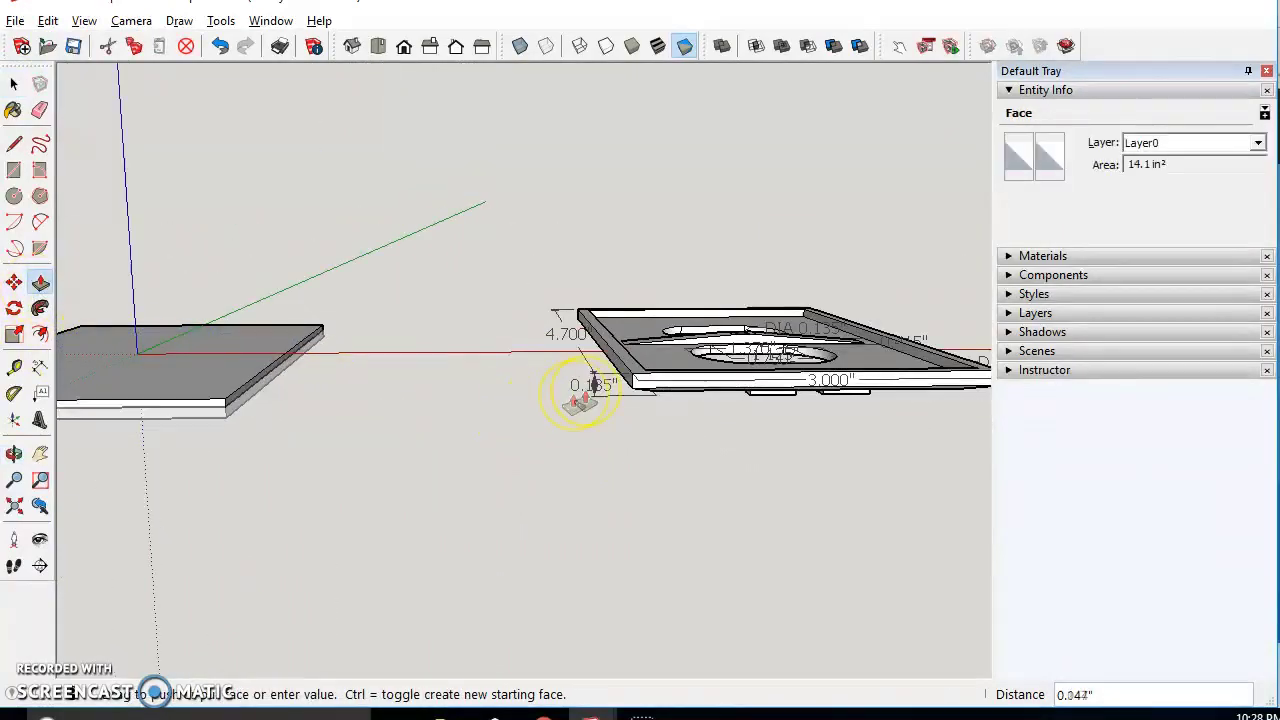
{"action": "left_click", "coordinate": [634, 383]}
Dimension the width of the raised rim at the corner of the finished plate
{"action": "middle_click_drag", "start_coordinate": [223, 291], "coordinate": [490, 560]}
{"action": "scroll", "coordinate": [553, 530], "scroll_direction": "up", "scroll_amount": 5}
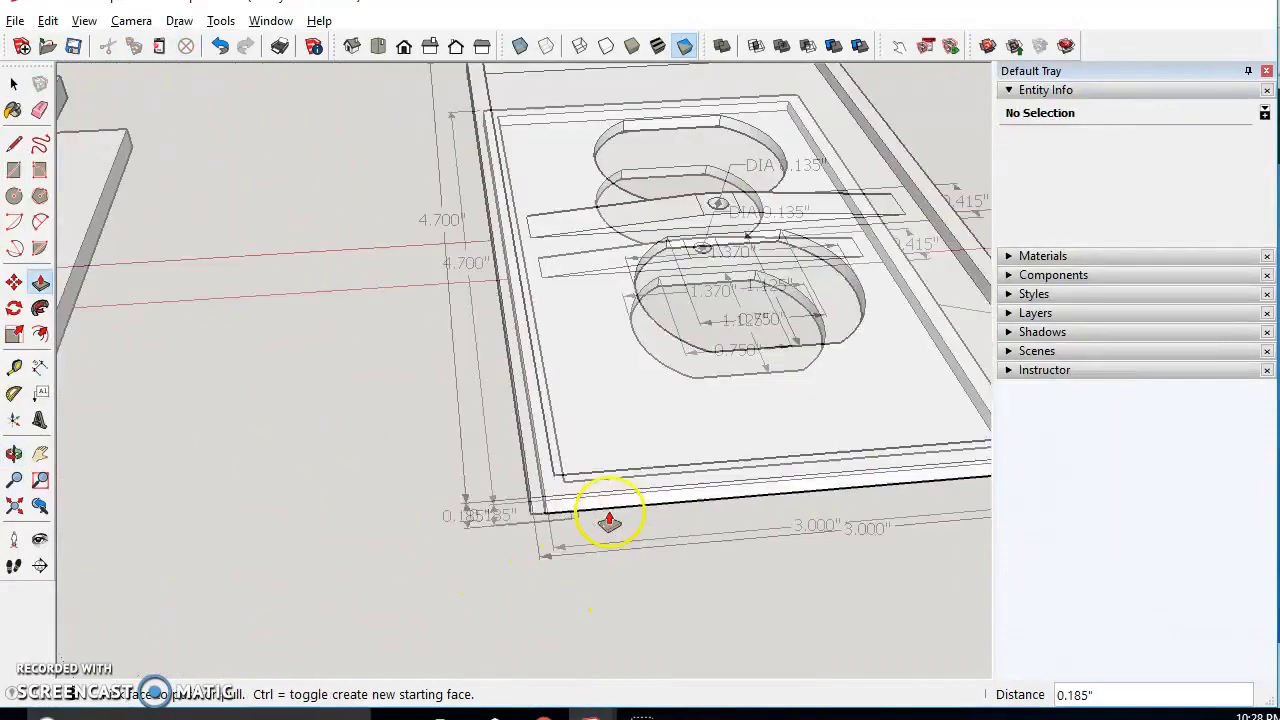
{"action": "left_click", "coordinate": [40, 367]}
{"action": "left_click", "coordinate": [550, 476]}
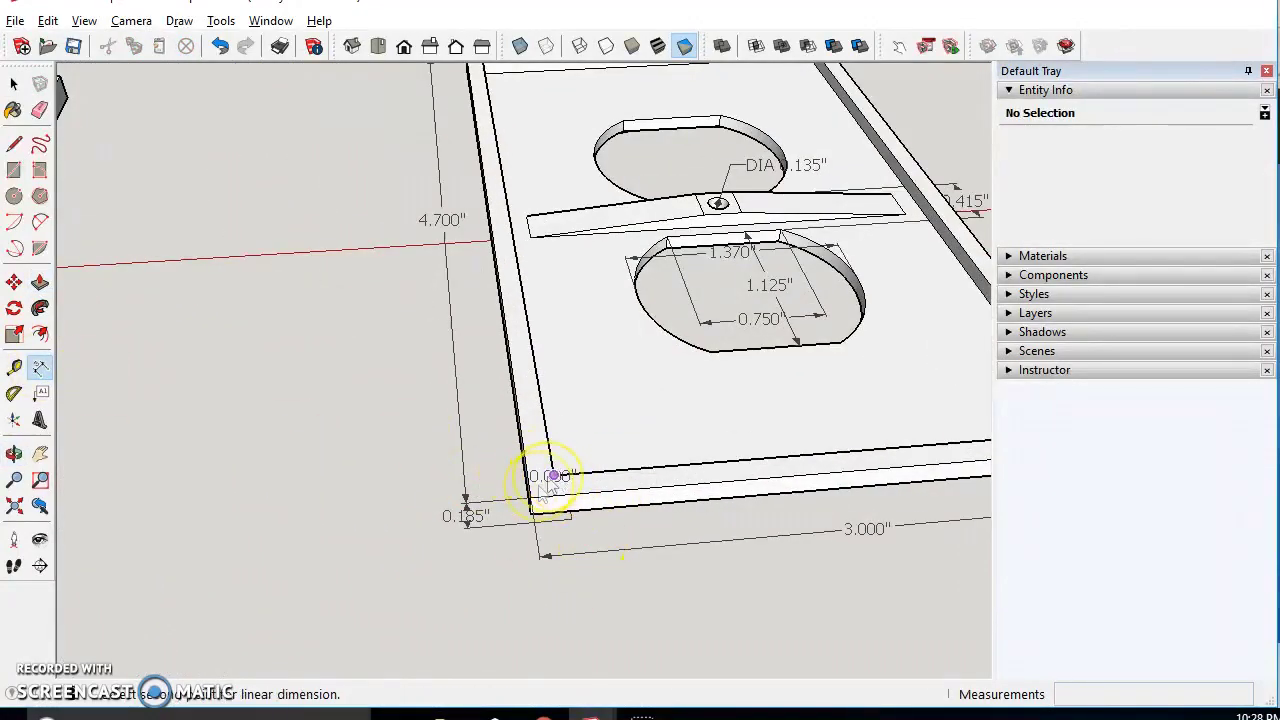
{"action": "left_click", "coordinate": [414, 500]}
{"action": "scroll", "coordinate": [414, 500], "scroll_direction": "up", "scroll_amount": 5}
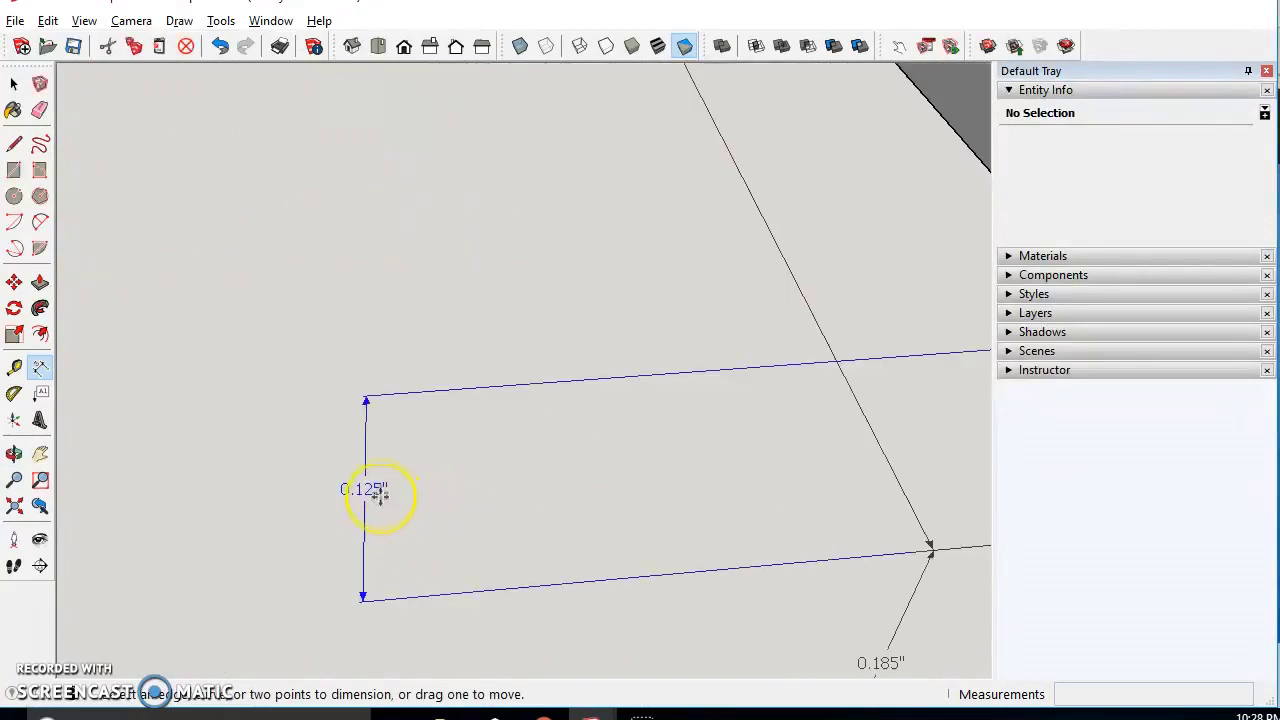
{"action": "scroll", "coordinate": [408, 500], "scroll_direction": "down", "scroll_amount": 9}
Offset the outline of the new plate's upper face inward by 0.125 inch
{"action": "middle_click_drag", "start_coordinate": [385, 508], "coordinate": [680, 463], "text": "shift"}
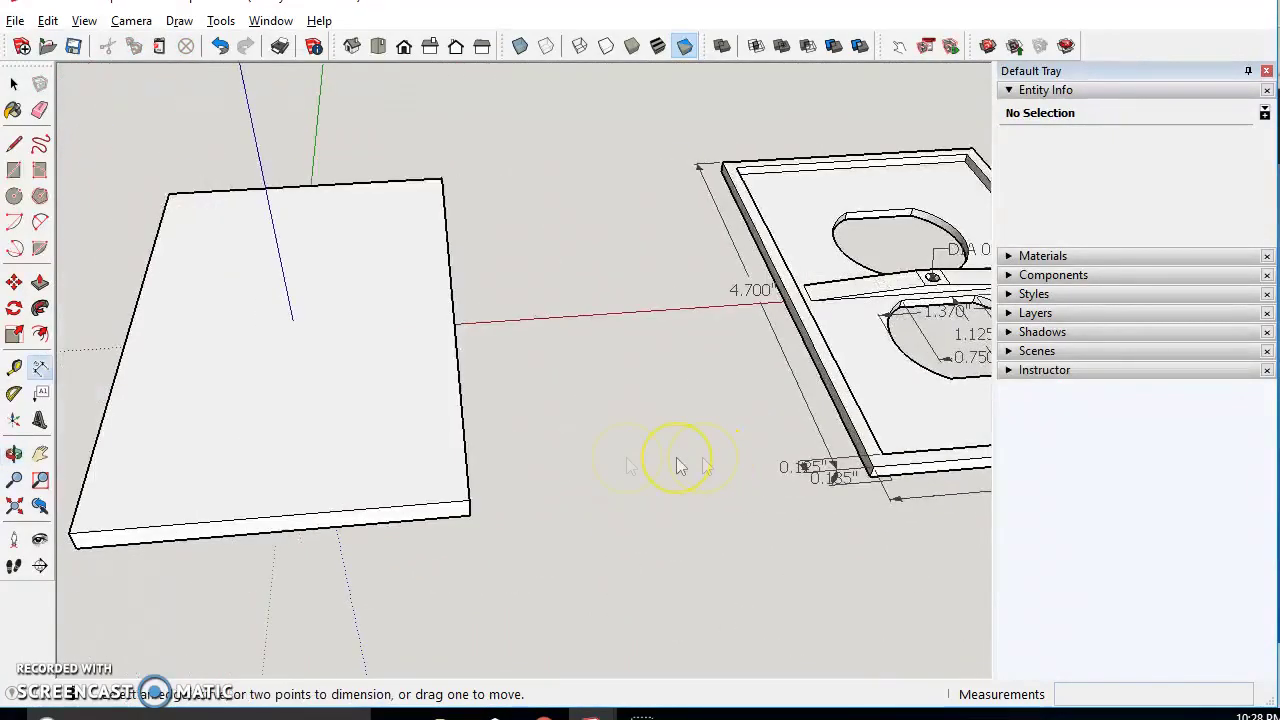
{"action": "scroll", "coordinate": [678, 462], "scroll_direction": "down", "scroll_amount": 1}
{"action": "left_click", "coordinate": [14, 84]}
{"action": "double_click", "coordinate": [340, 370]}
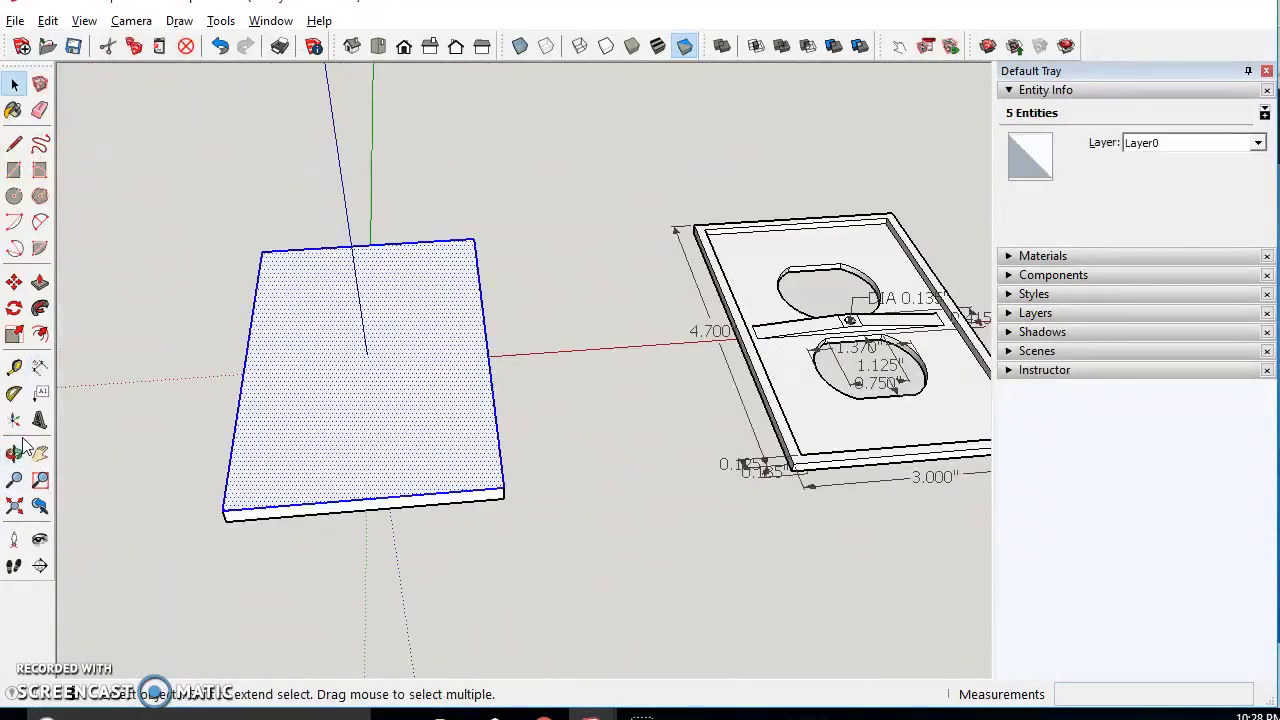
{"action": "left_click", "coordinate": [40, 334]}
{"action": "left_click", "coordinate": [240, 394]}
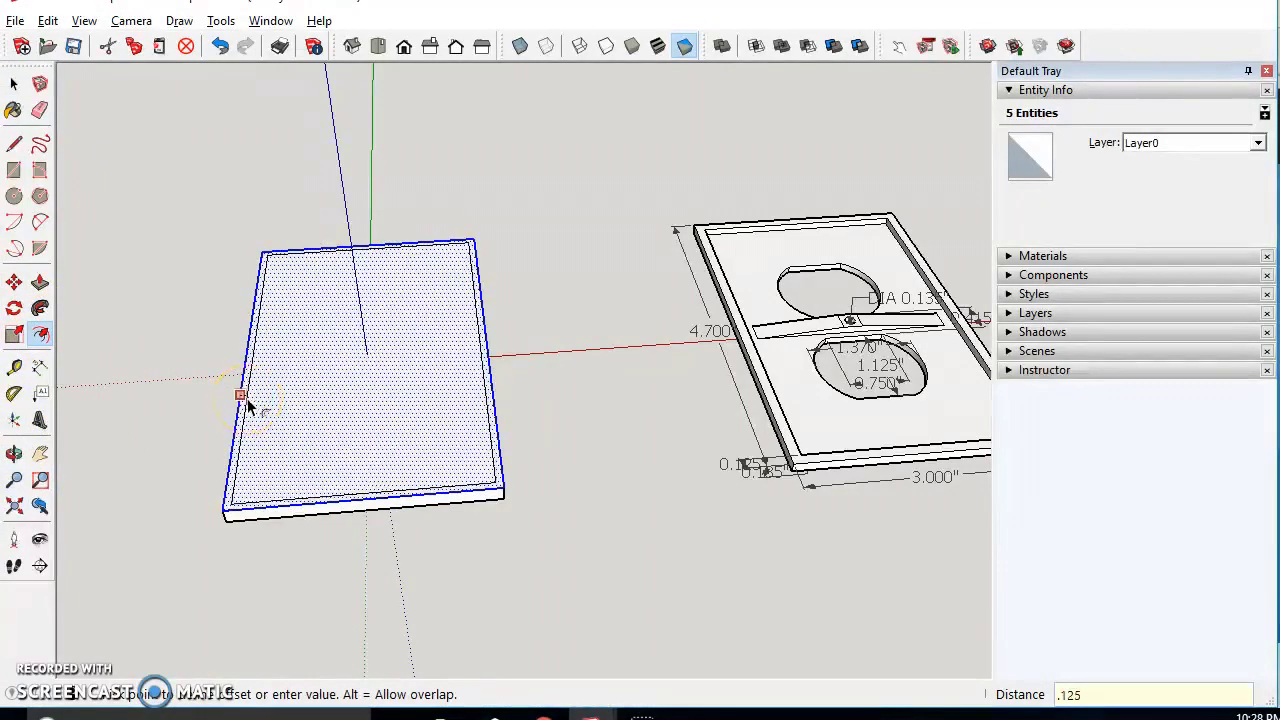
{"action": "key", "text": "Return"}
{"action": "key", "text": "space"}
{"action": "left_click", "coordinate": [777, 509]}
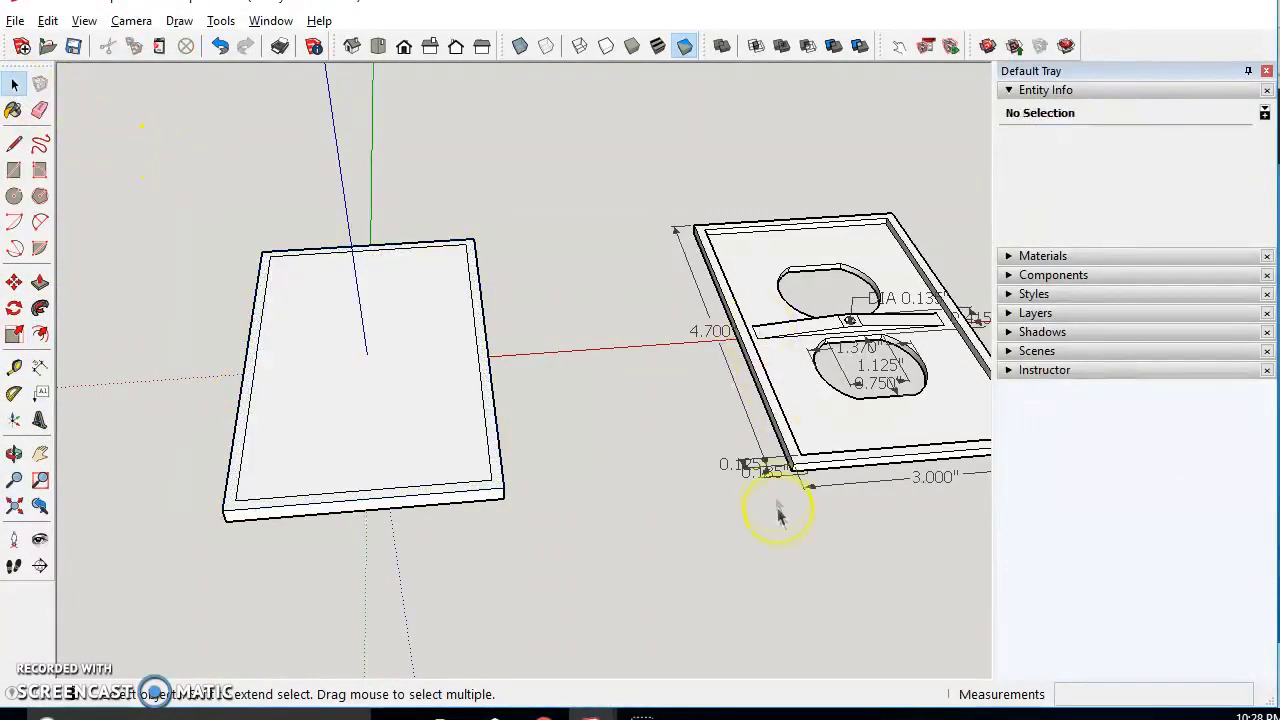
Push the new plate's inner face down 0.093 inch, to the midpoint of its thickness, leaving a raised rim
{"action": "middle_click_drag", "start_coordinate": [777, 509], "coordinate": [768, 350]}
{"action": "scroll", "coordinate": [763, 418], "scroll_direction": "up", "scroll_amount": 2}
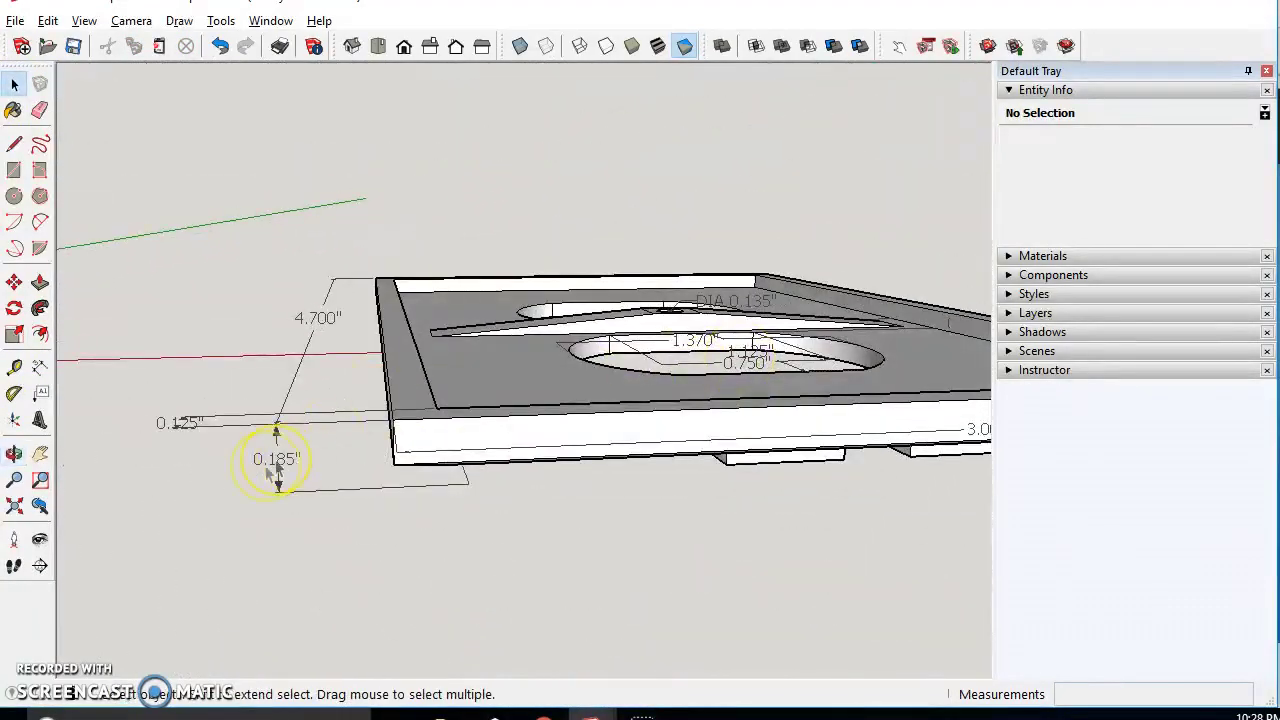
{"action": "scroll", "coordinate": [278, 478], "scroll_direction": "down", "scroll_amount": 3}
{"action": "middle_click_drag", "start_coordinate": [278, 478], "coordinate": [414, 403]}
{"action": "left_click", "coordinate": [414, 403]}
{"action": "left_click", "coordinate": [40, 283]}
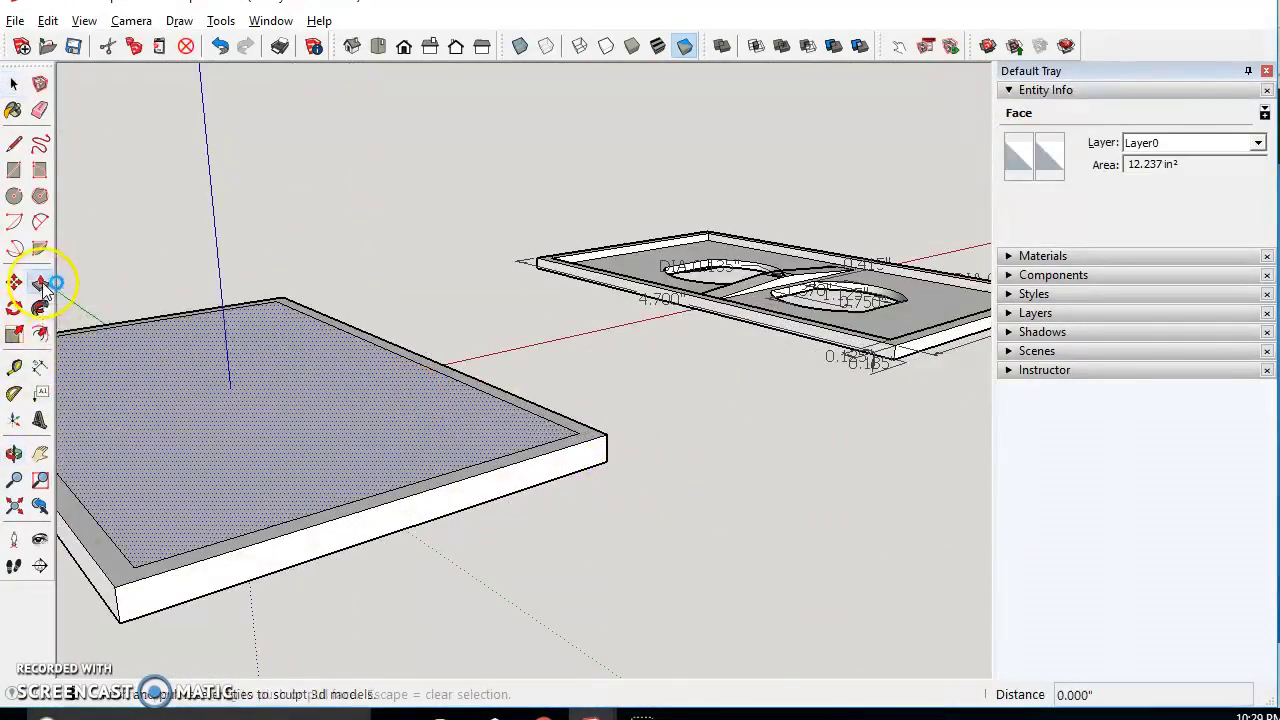
{"action": "scroll", "coordinate": [600, 458], "scroll_direction": "up", "scroll_amount": 2}
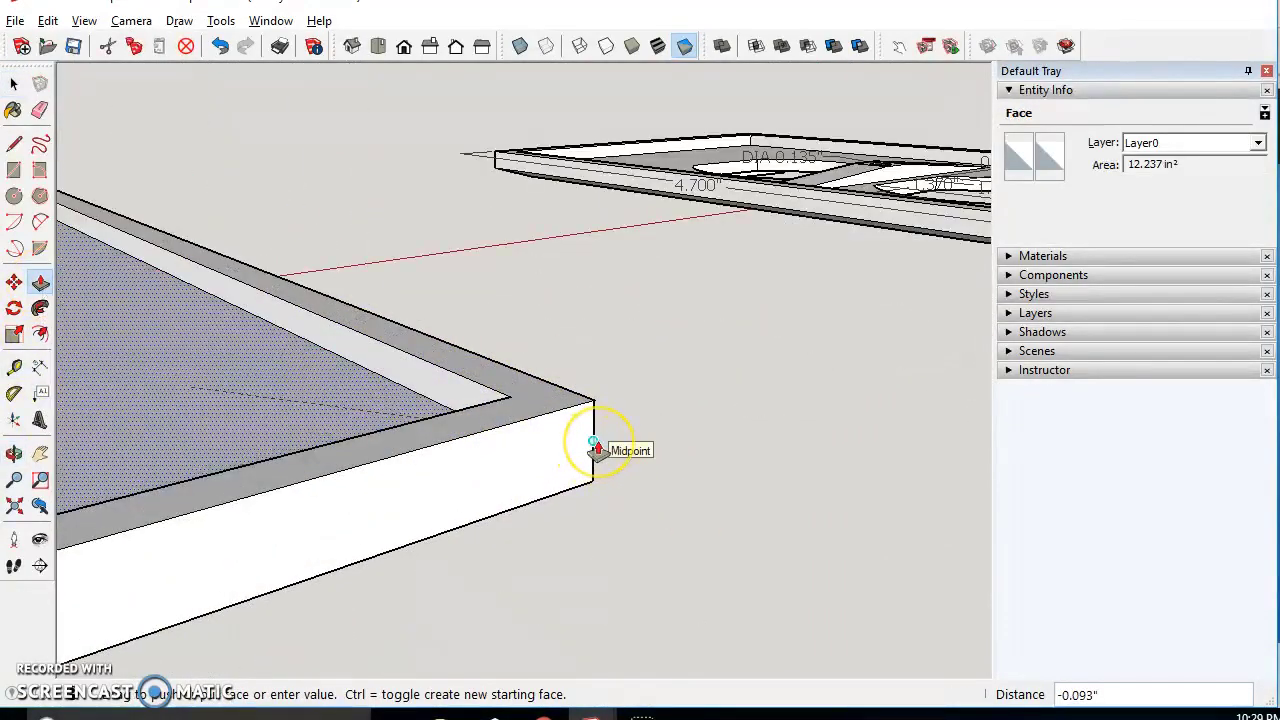
{"action": "left_click", "coordinate": [597, 451]}
Place two crossing guides through the centre of the new plate's recess, 1.375 and 2.225 inches from its inner edges
{"action": "scroll", "coordinate": [703, 363], "scroll_direction": "down", "scroll_amount": 4}
{"action": "middle_click_drag", "start_coordinate": [703, 363], "coordinate": [531, 453]}
{"action": "scroll", "coordinate": [531, 453], "scroll_direction": "down", "scroll_amount": 2}
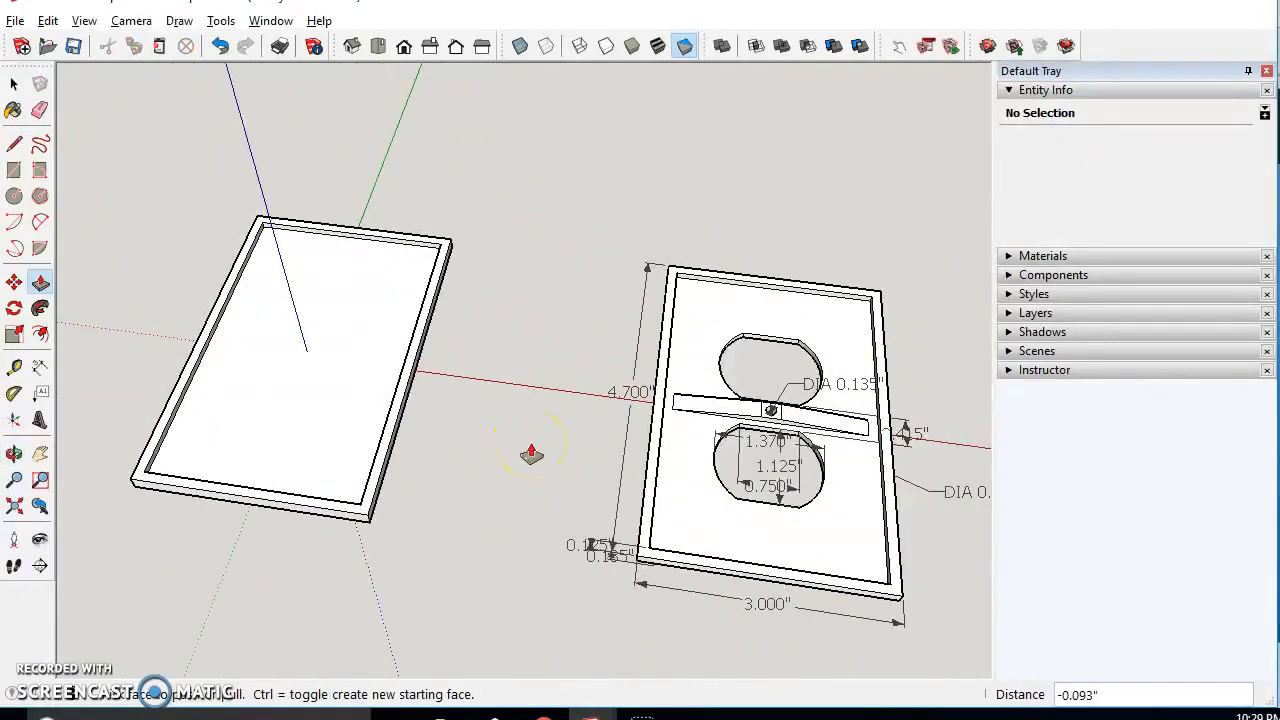
{"action": "left_click", "coordinate": [14, 367]}
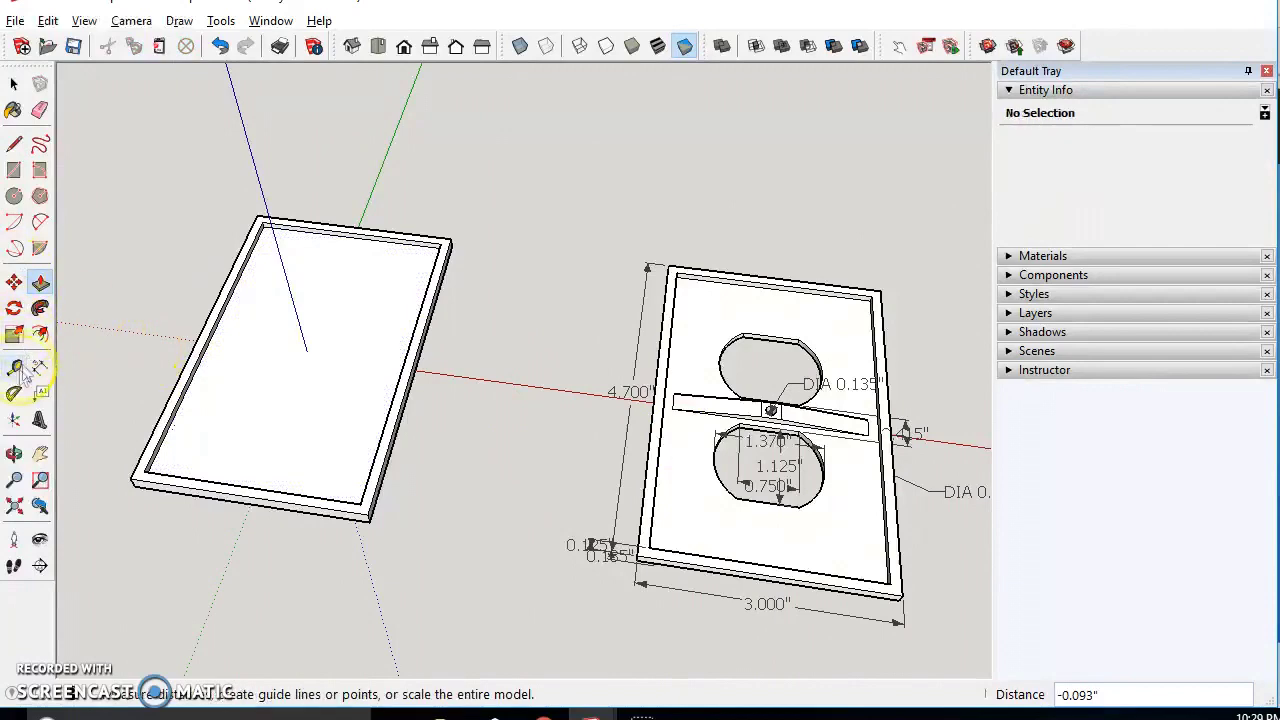
{"action": "scroll", "coordinate": [206, 363], "scroll_direction": "up", "scroll_amount": 3}
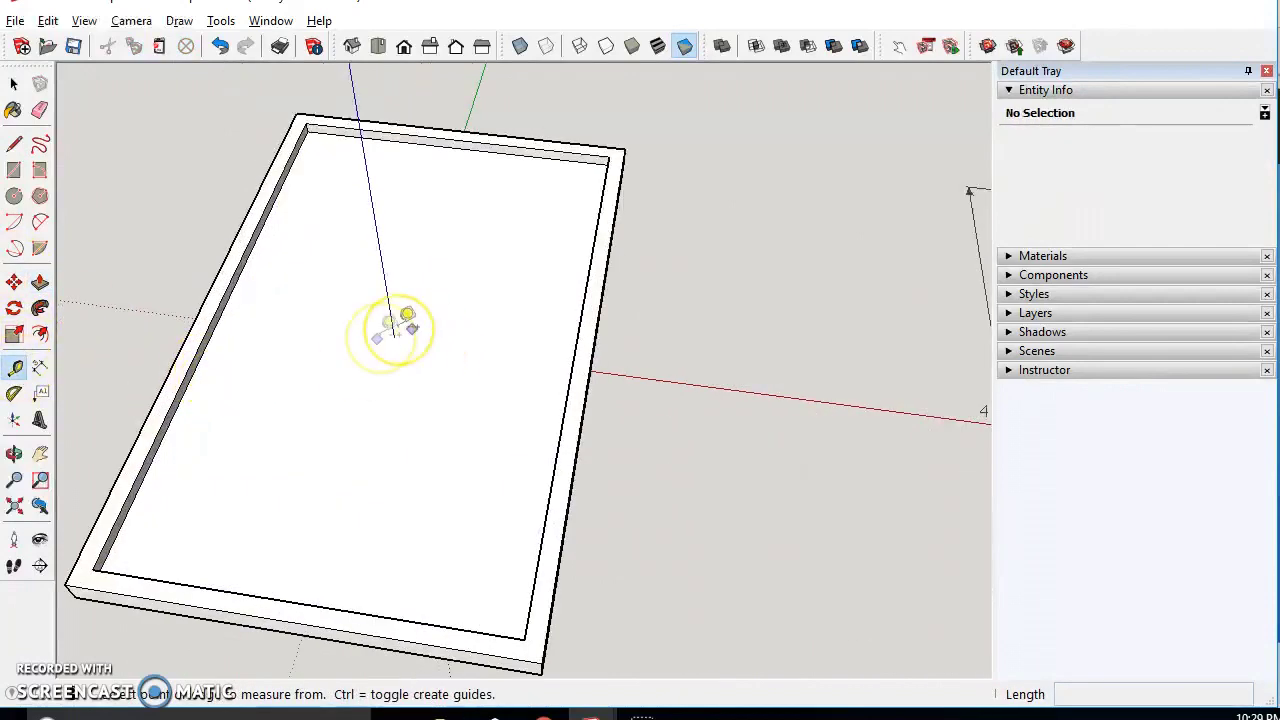
{"action": "left_click", "coordinate": [204, 351]}
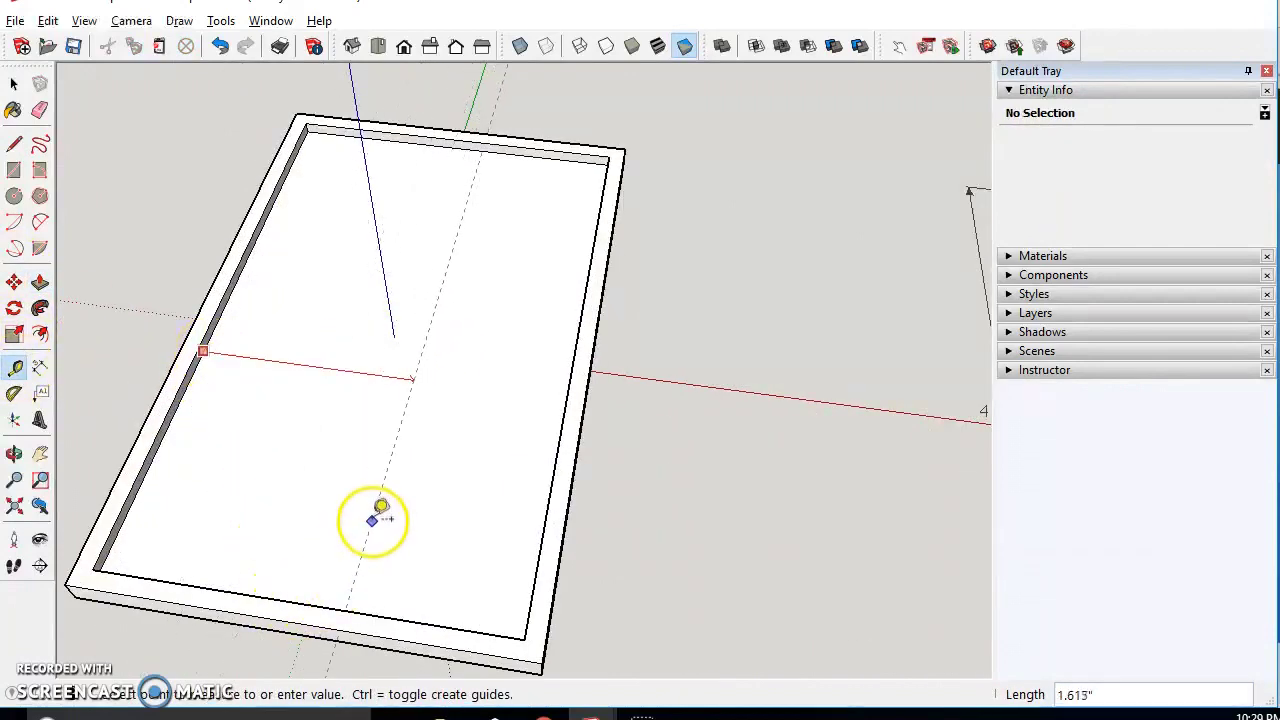
{"action": "left_click", "coordinate": [457, 148]}
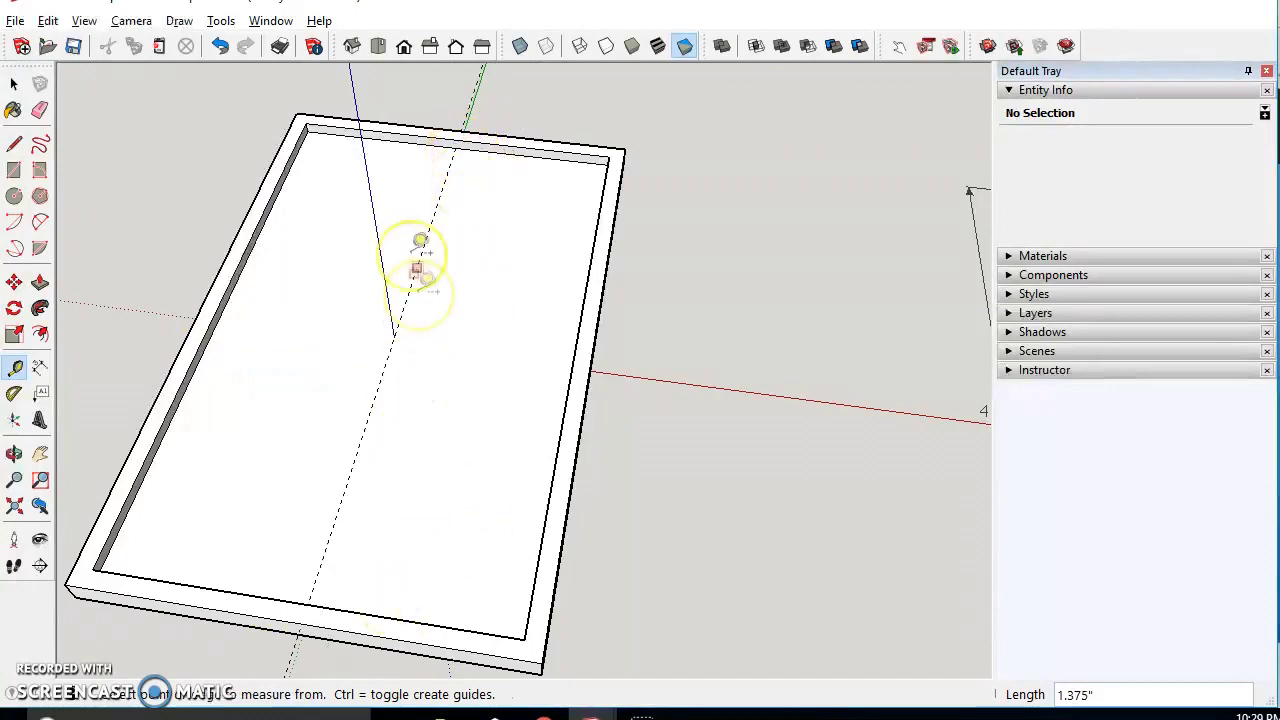
{"action": "left_click", "coordinate": [402, 142]}
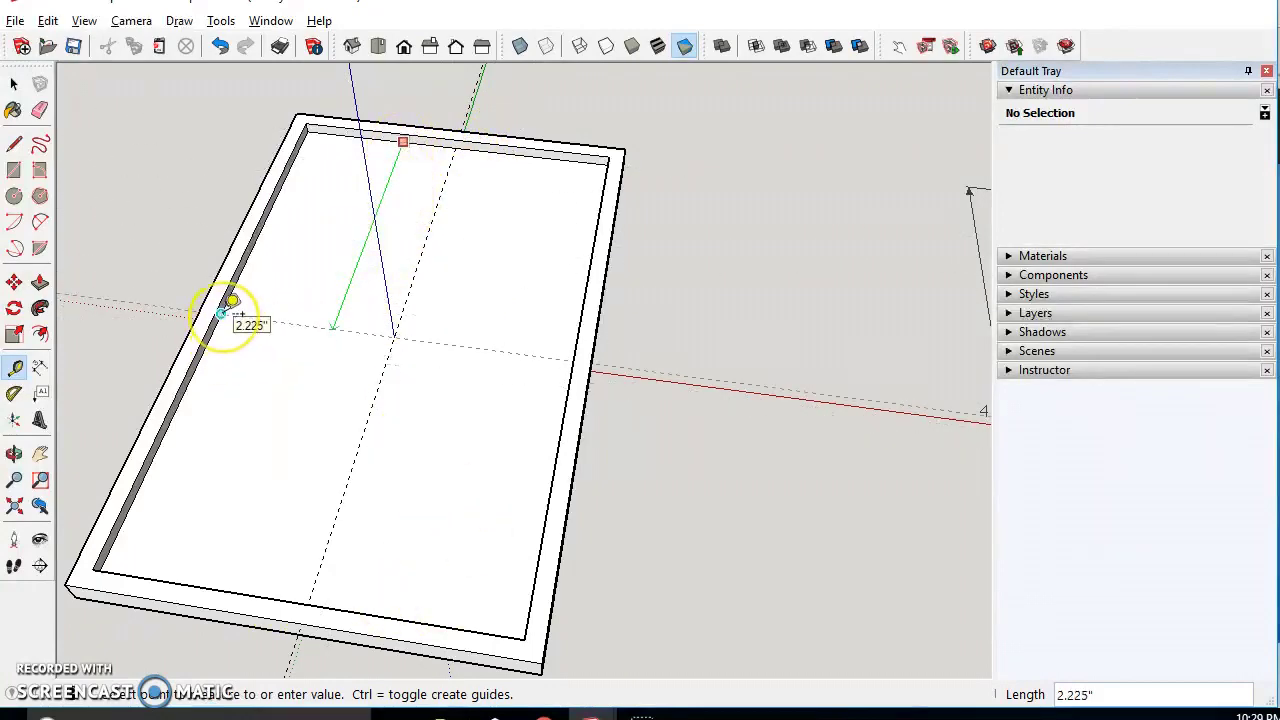
{"action": "left_click", "coordinate": [232, 301]}
Delete all guides from the model, including the one crossing the finished plate's crossbar
{"action": "middle_click_drag", "start_coordinate": [234, 297], "coordinate": [466, 457]}
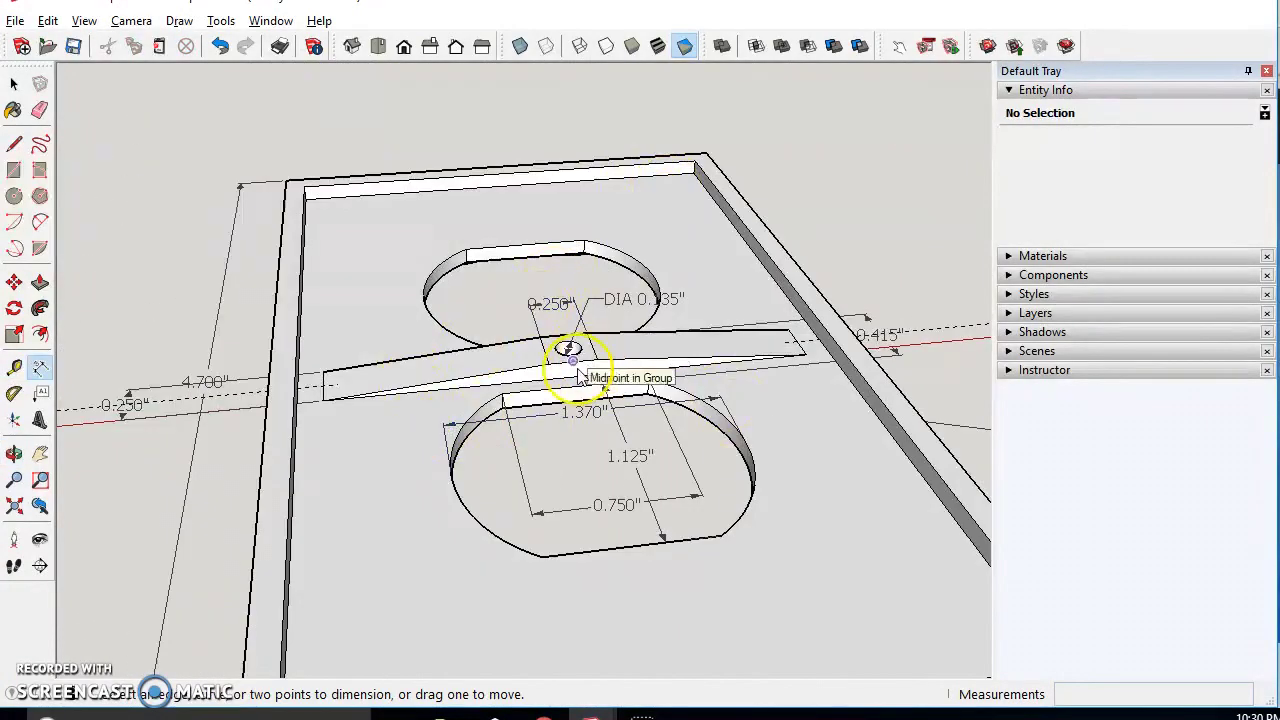
{"action": "middle_click_drag", "start_coordinate": [616, 371], "coordinate": [540, 545]}
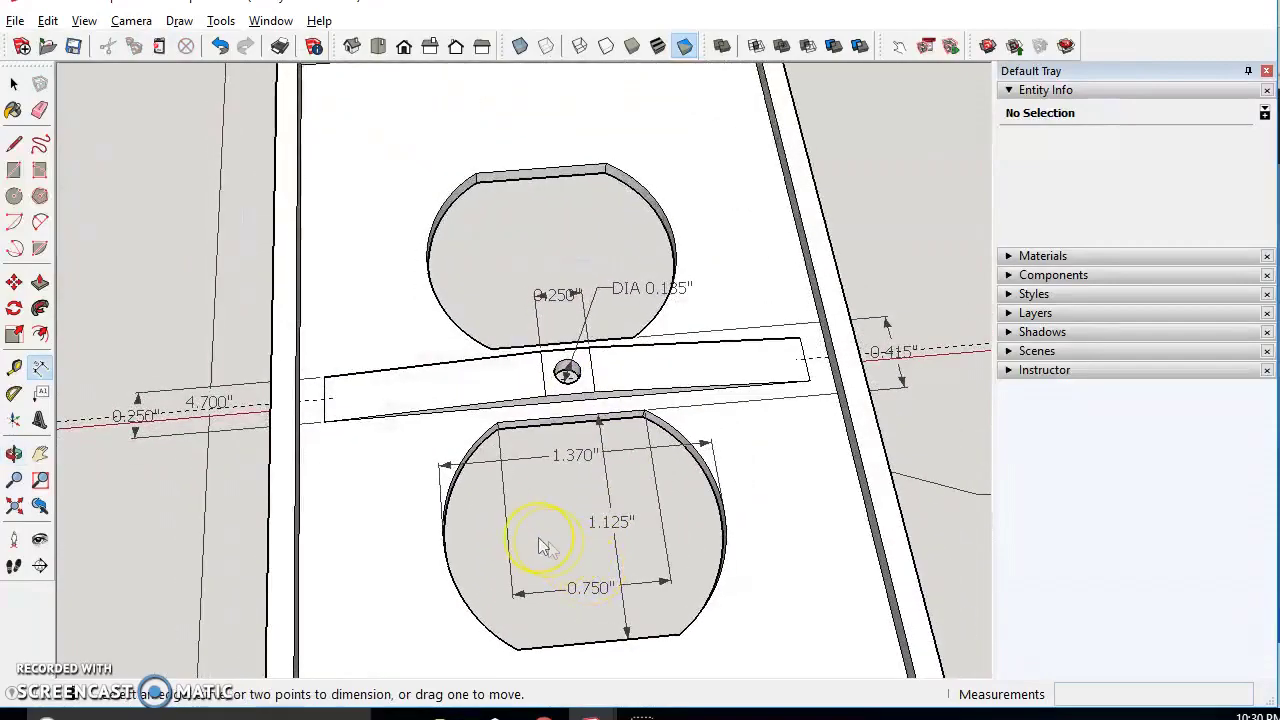
{"action": "middle_click_drag", "start_coordinate": [316, 461], "coordinate": [366, 423]}
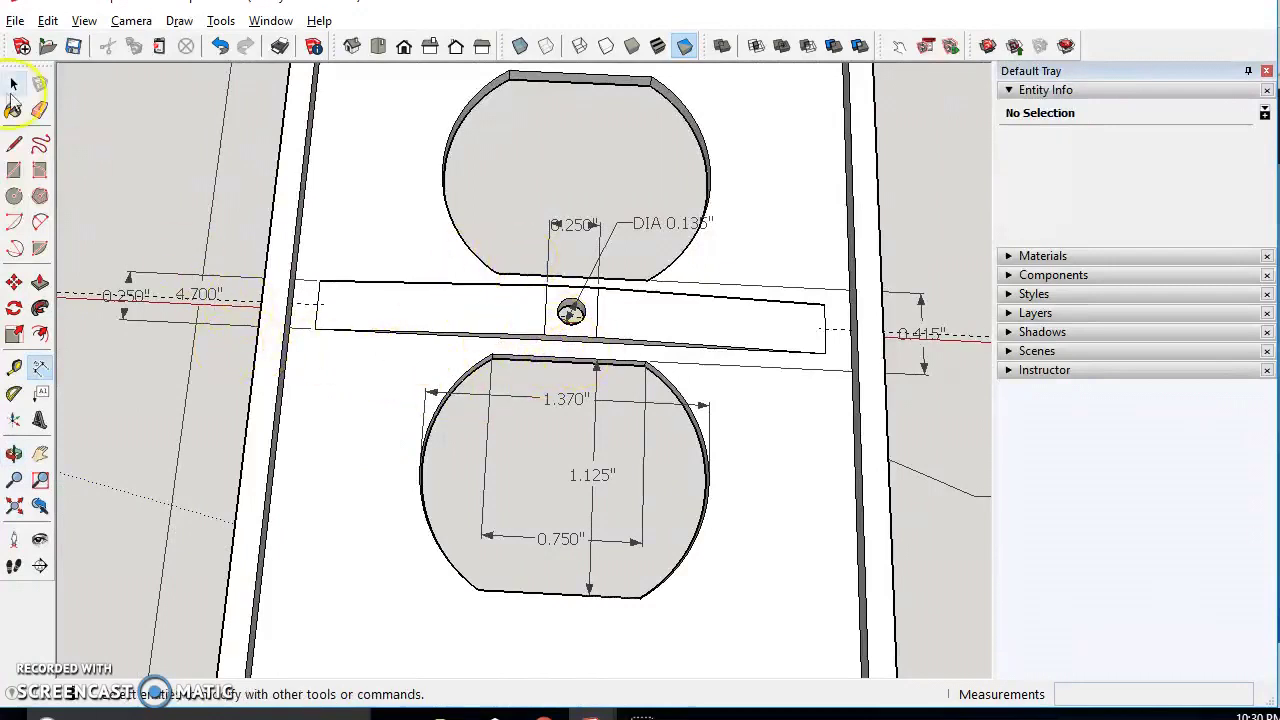
{"action": "left_click", "coordinate": [14, 84]}
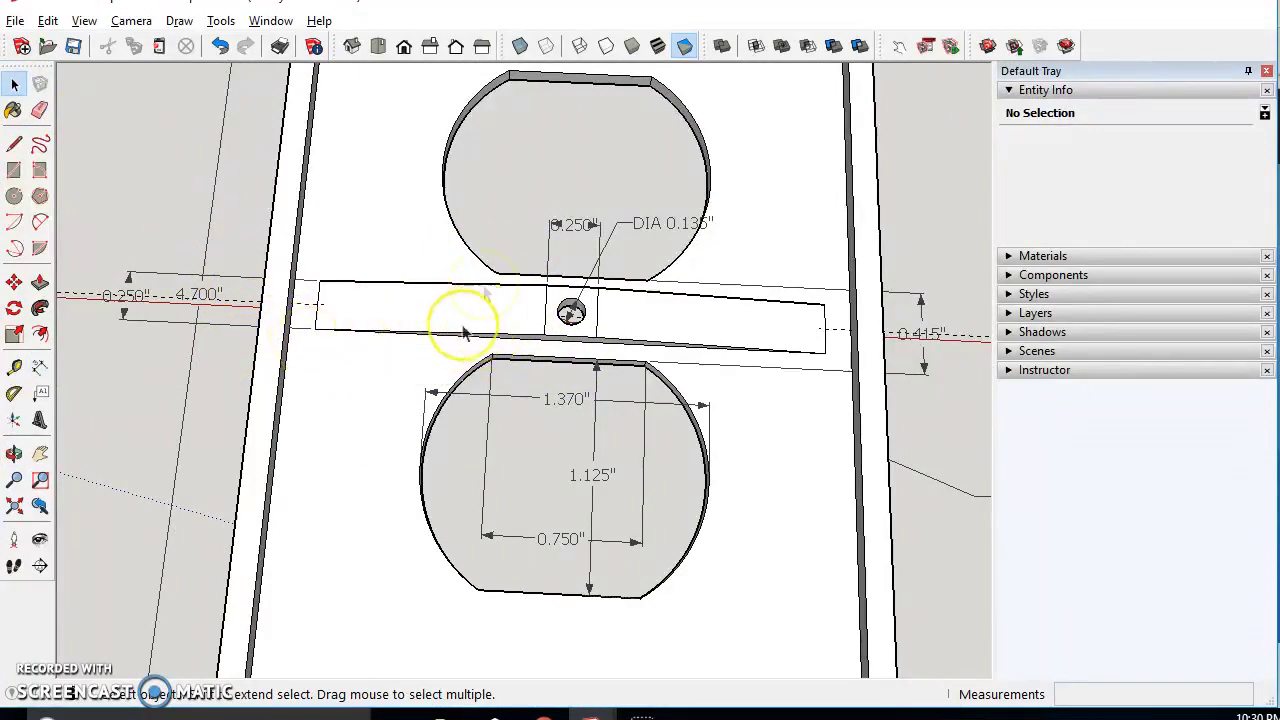
{"action": "scroll", "coordinate": [137, 313], "scroll_direction": "up", "scroll_amount": 5}
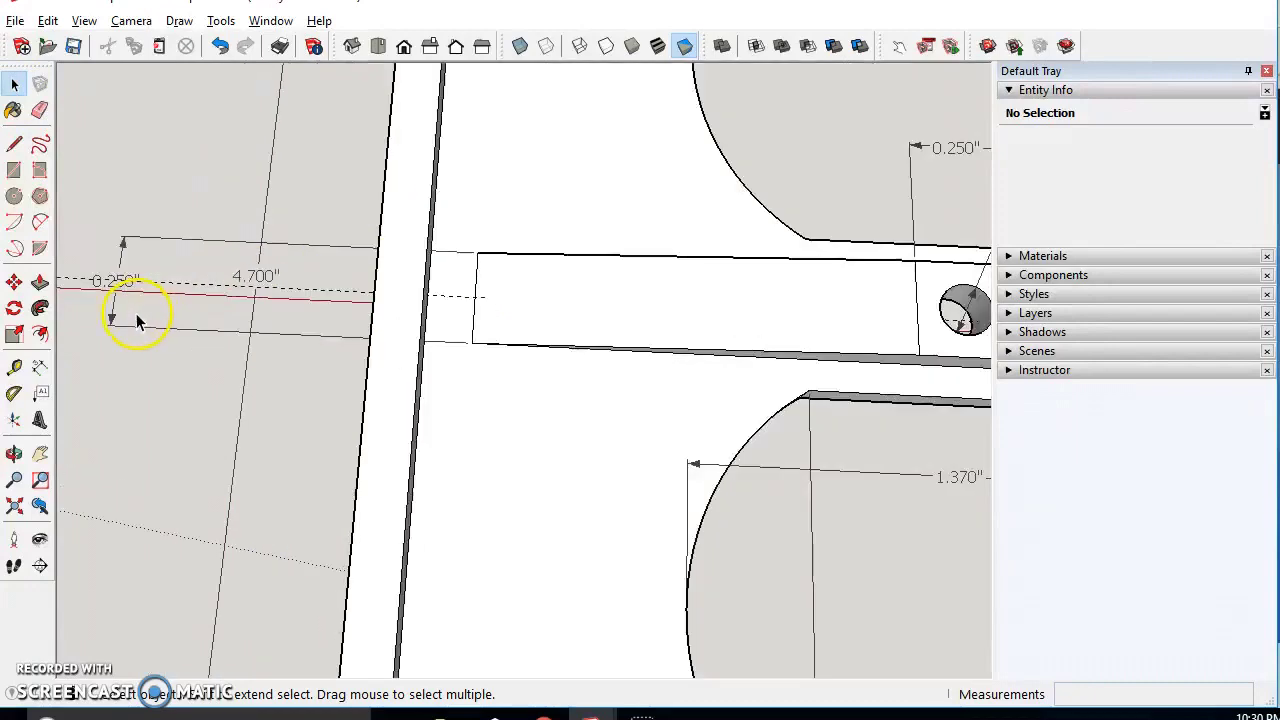
{"action": "left_click", "coordinate": [47, 20]}
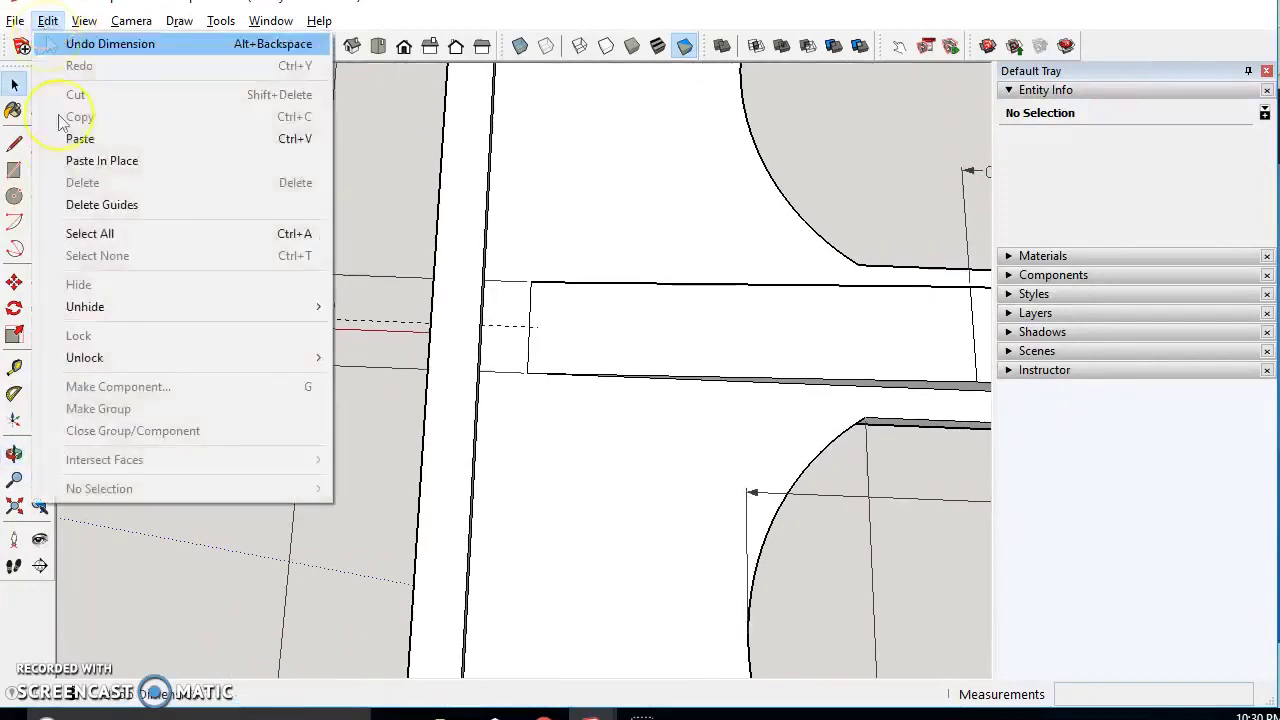
{"action": "left_click", "coordinate": [100, 204]}
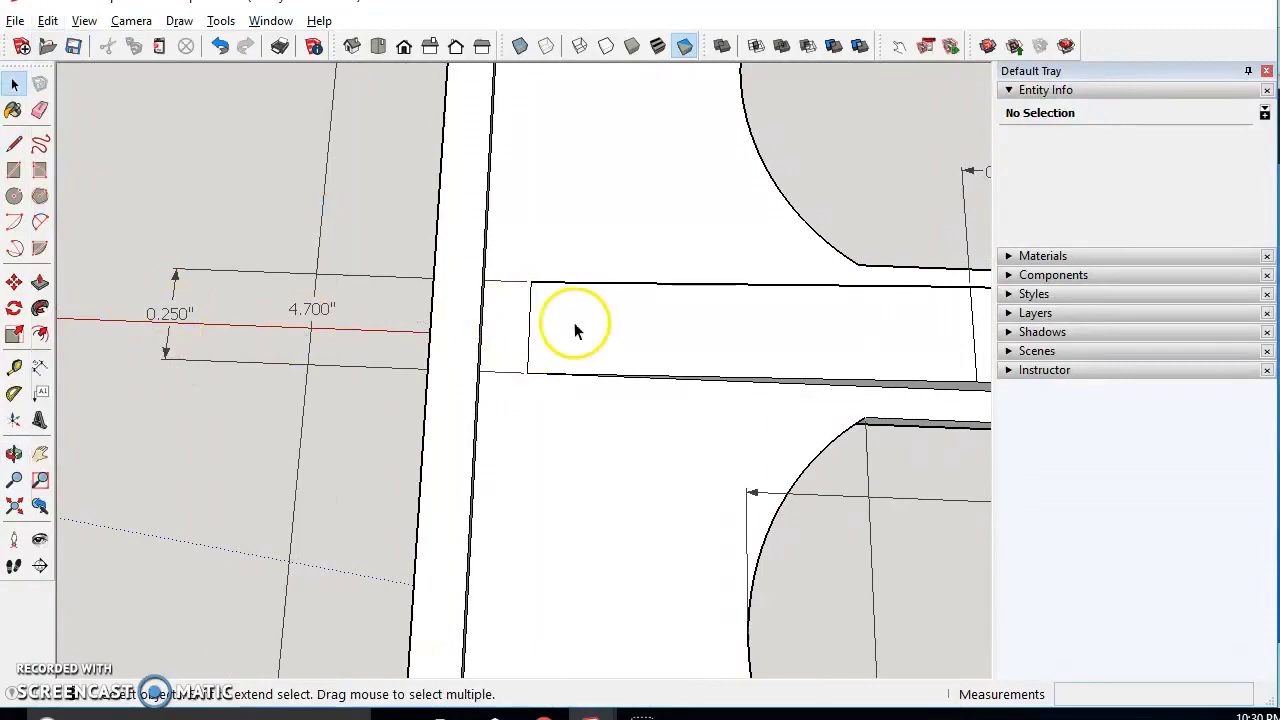
Examine the flat centre section and screw hole of the finished plate's crossbar, together with their dimensions
{"action": "scroll", "coordinate": [575, 330], "scroll_direction": "down", "scroll_amount": 5}
{"action": "mouse_move", "coordinate": [737, 337]}
{"action": "middle_mouse_down"}
{"action": "mouse_move", "coordinate": [657, 349]}
{"action": "mouse_move", "coordinate": [609, 400]}
{"action": "middle_mouse_up"}
{"action": "scroll", "coordinate": [612, 401], "scroll_direction": "up", "scroll_amount": 4}
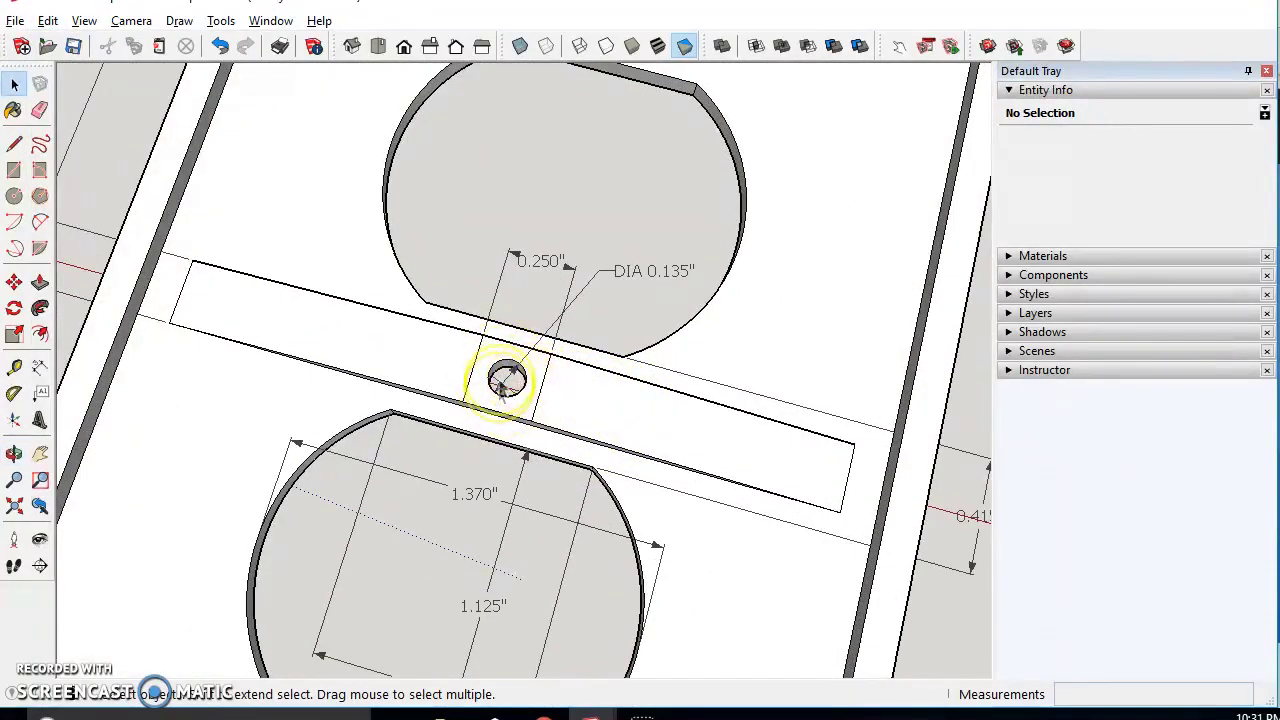
{"action": "mouse_move", "coordinate": [528, 429]}
{"action": "middle_mouse_down"}
{"action": "mouse_move", "coordinate": [591, 189]}
{"action": "mouse_move", "coordinate": [542, 345]}
{"action": "mouse_move", "coordinate": [557, 466]}
{"action": "mouse_move", "coordinate": [529, 271]}
{"action": "middle_mouse_up"}
{"action": "scroll", "coordinate": [529, 271], "scroll_direction": "up", "scroll_amount": 3}
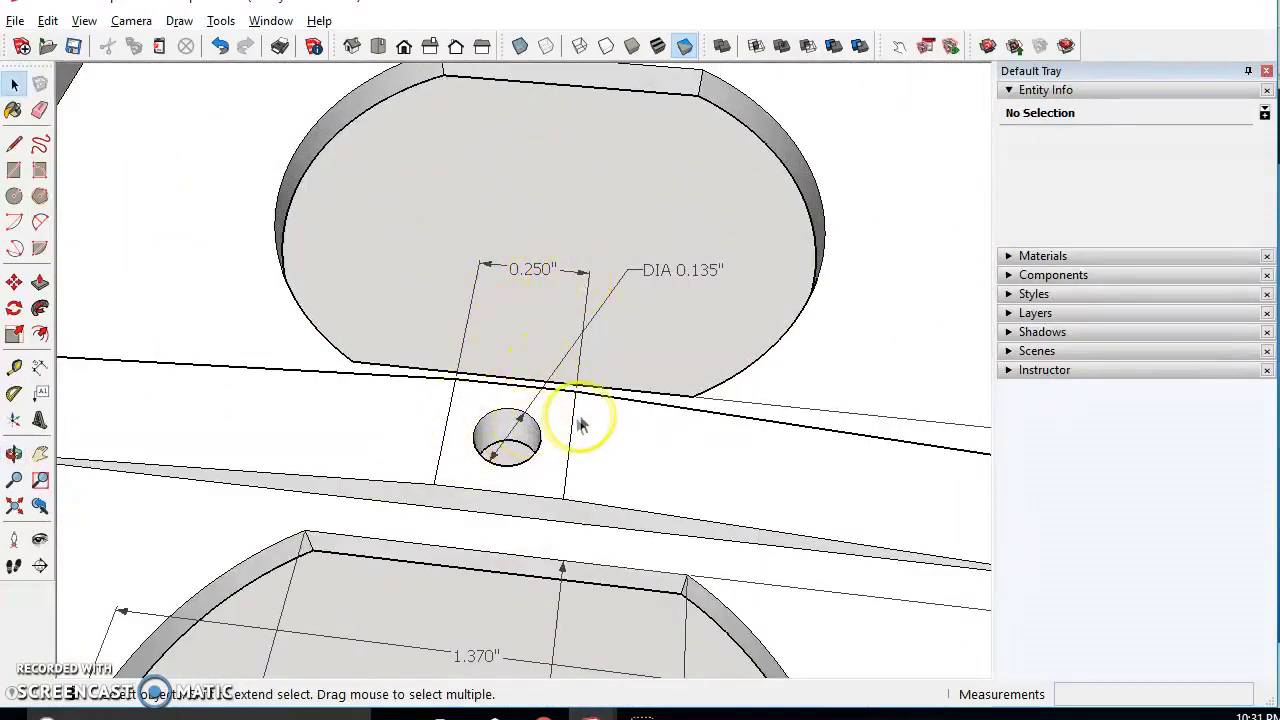
{"action": "scroll", "coordinate": [567, 408], "scroll_direction": "down", "scroll_amount": 1}
{"action": "scroll", "coordinate": [561, 414], "scroll_direction": "up", "scroll_amount": 1}
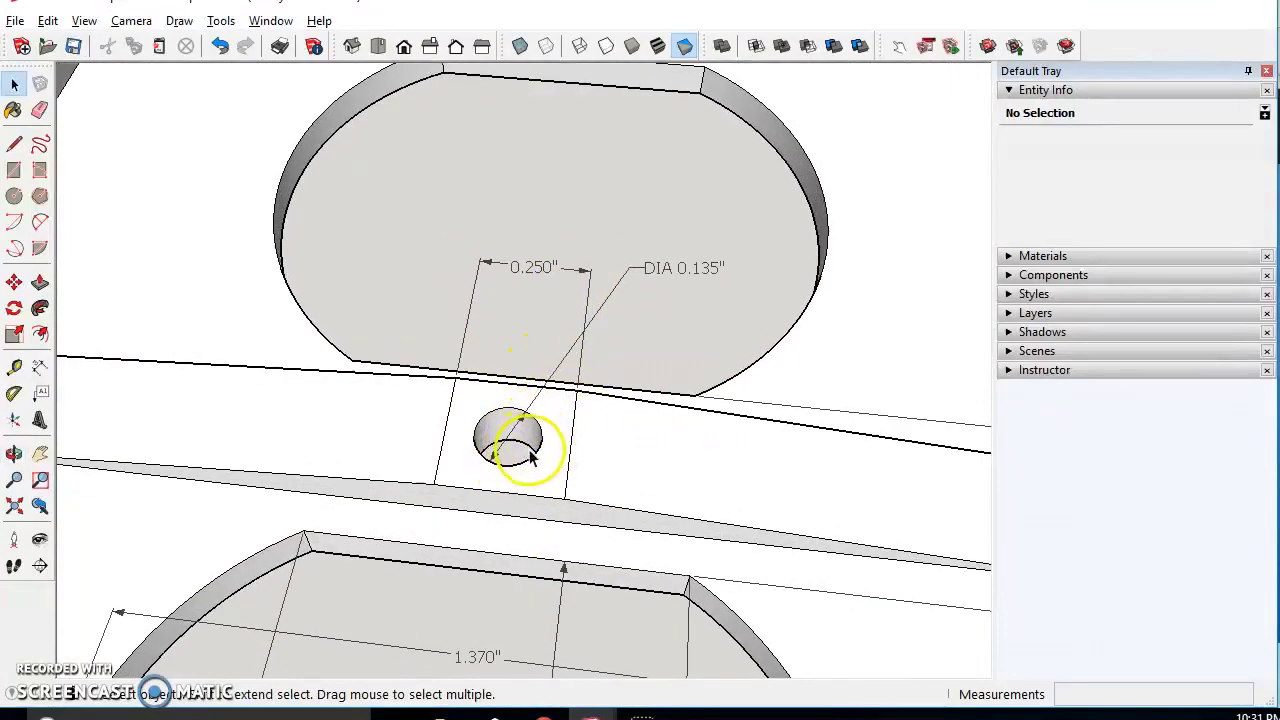
Undo the guide deletion to restore the two guides crossing at the centre of the new plate's recess
{"action": "scroll", "coordinate": [522, 411], "scroll_direction": "down", "scroll_amount": 6}
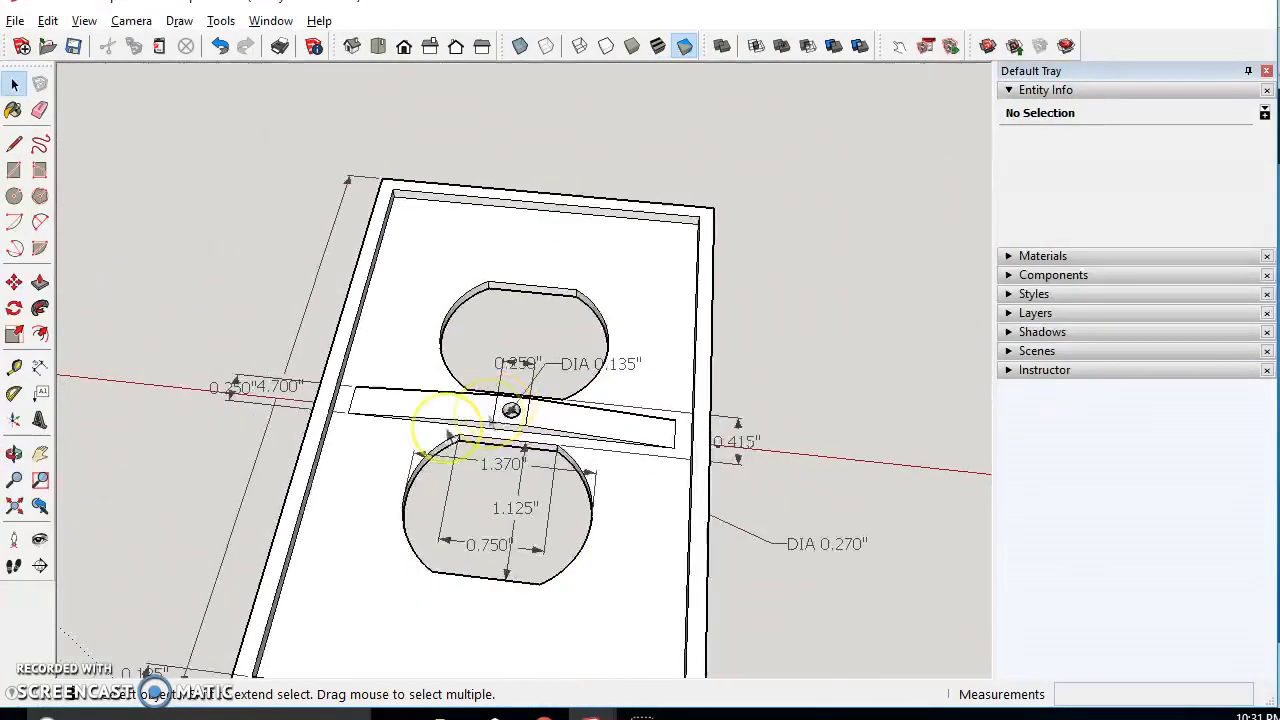
{"action": "middle_click_drag", "start_coordinate": [404, 433], "coordinate": [796, 421], "text": "shift"}
{"action": "scroll", "coordinate": [150, 410], "scroll_direction": "down", "scroll_amount": 2}
{"action": "middle_click_drag", "start_coordinate": [128, 405], "coordinate": [357, 437]}
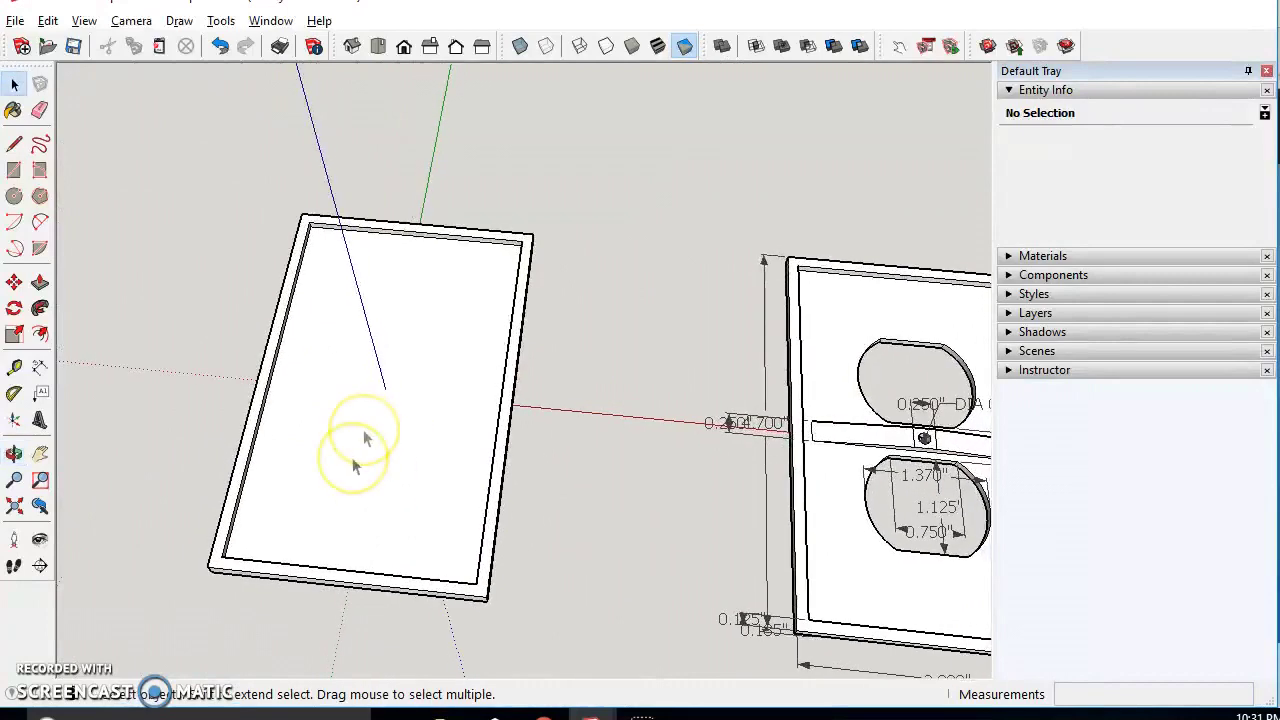
{"action": "scroll", "coordinate": [367, 432], "scroll_direction": "up", "scroll_amount": 4}
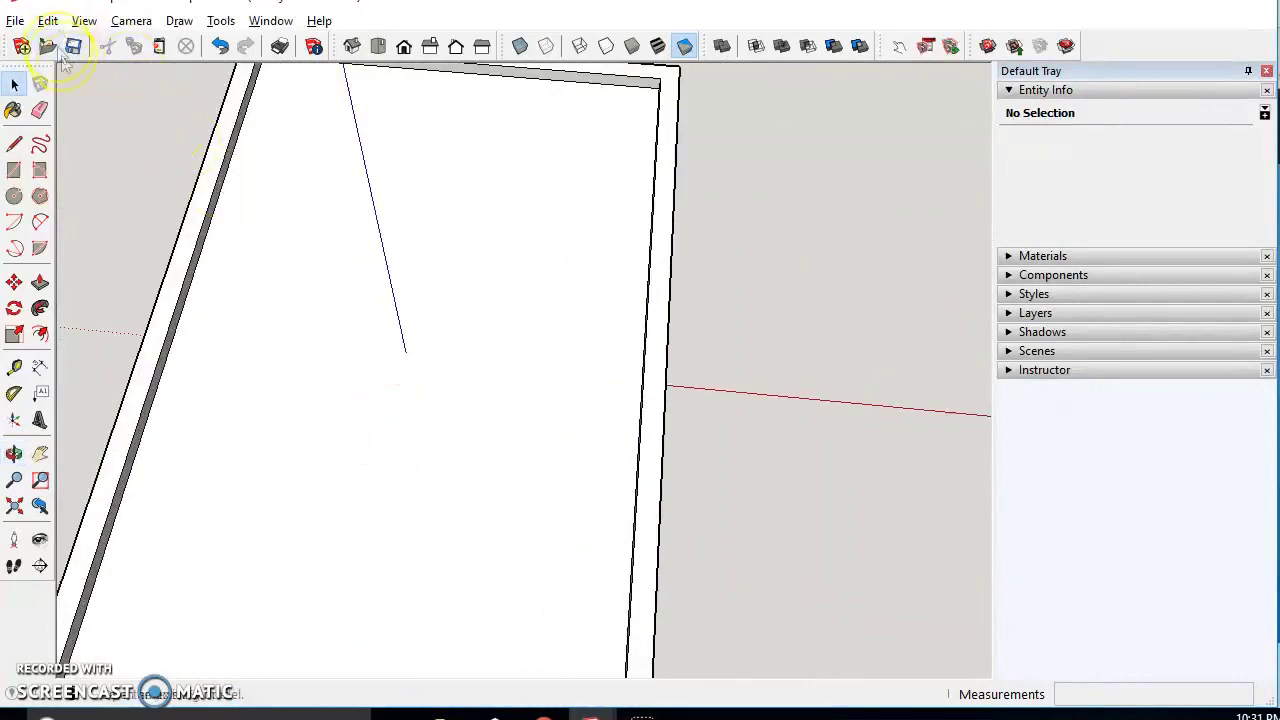
{"action": "left_click", "coordinate": [47, 20]}
{"action": "left_click", "coordinate": [82, 37]}
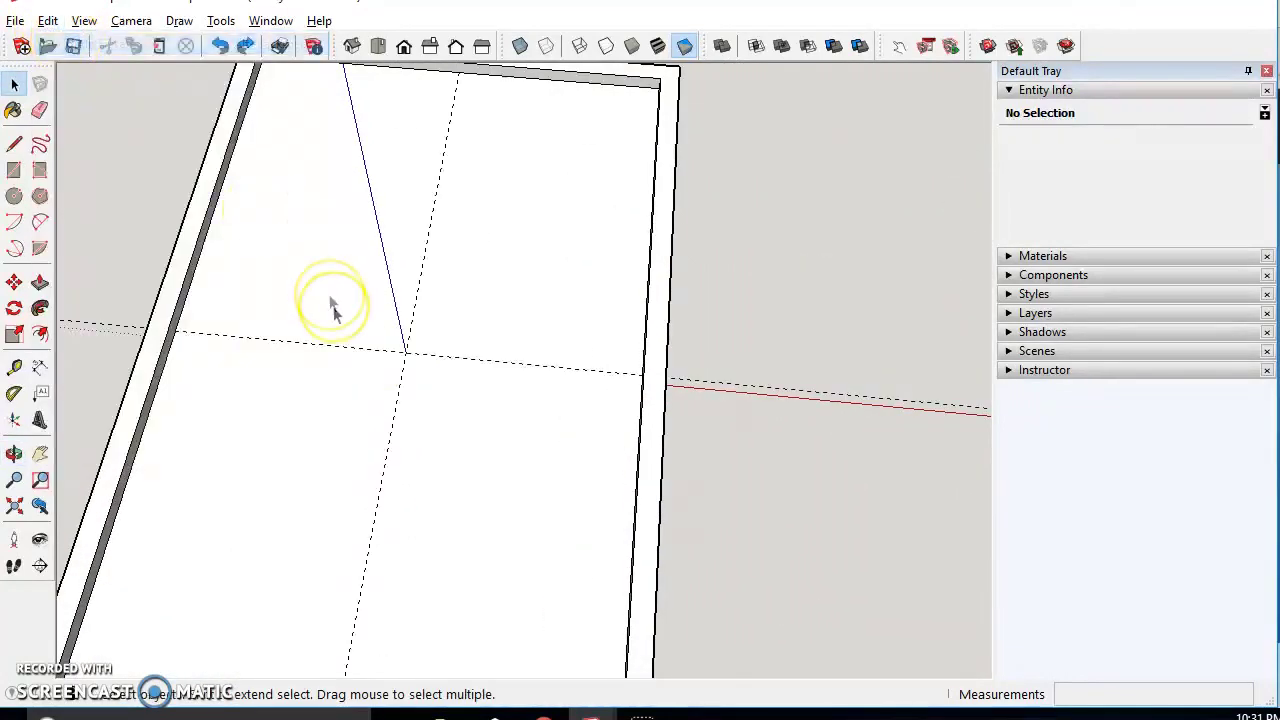
Place two guides parallel to the new plate's crosswise centre guide, 0.125 inch on either side of it
{"action": "left_click", "coordinate": [15, 367]}
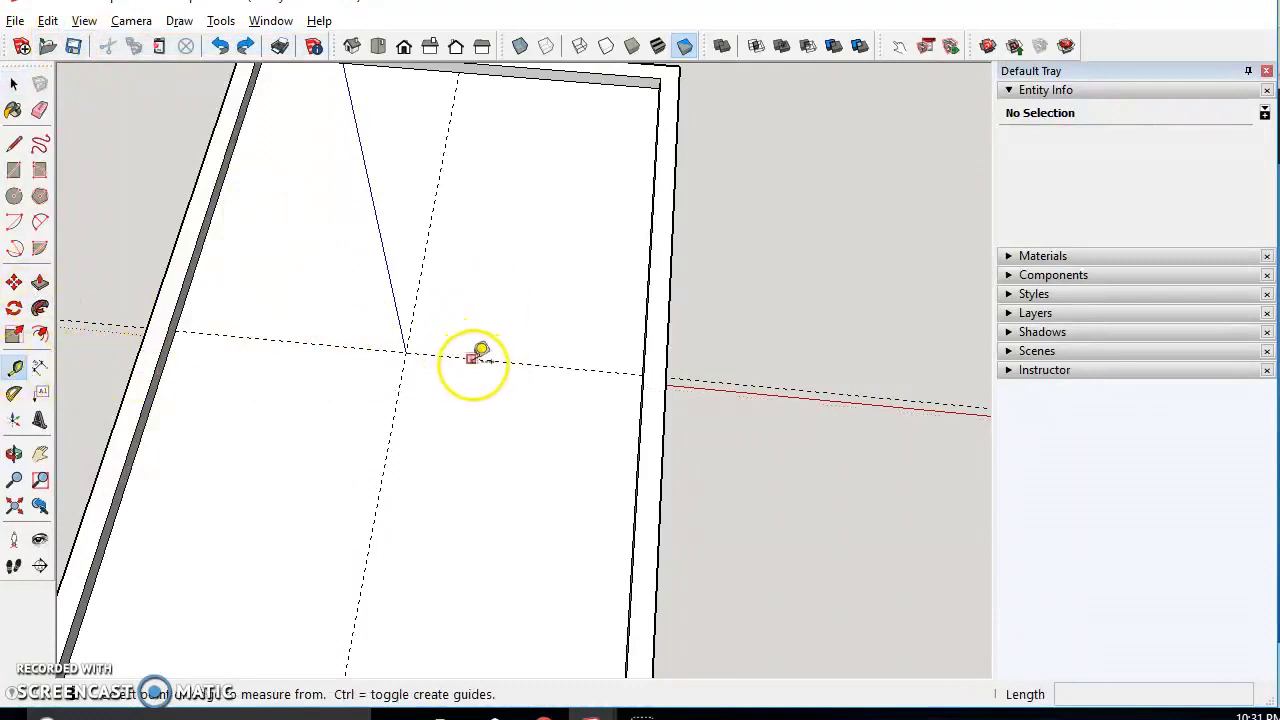
{"action": "scroll", "coordinate": [478, 357], "scroll_direction": "up", "scroll_amount": 2}
{"action": "left_click", "coordinate": [443, 350]}
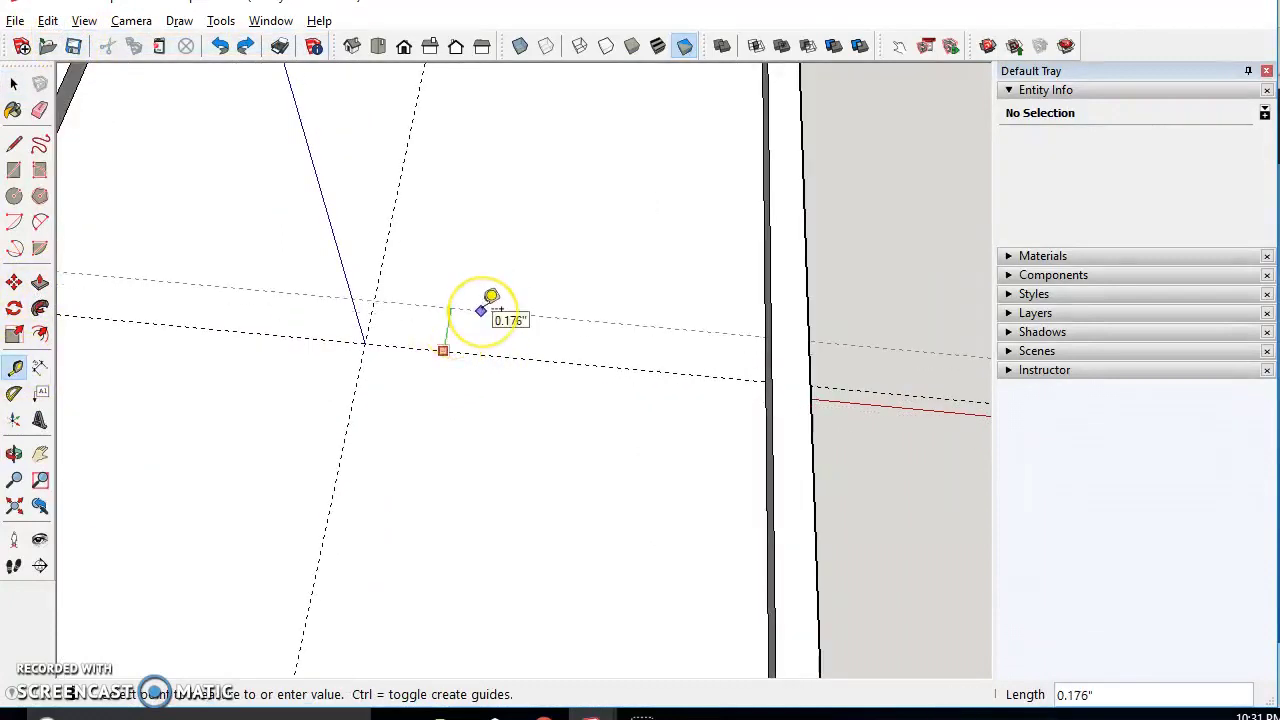
{"action": "type", "text": ".125"}
{"action": "key", "text": "Return"}
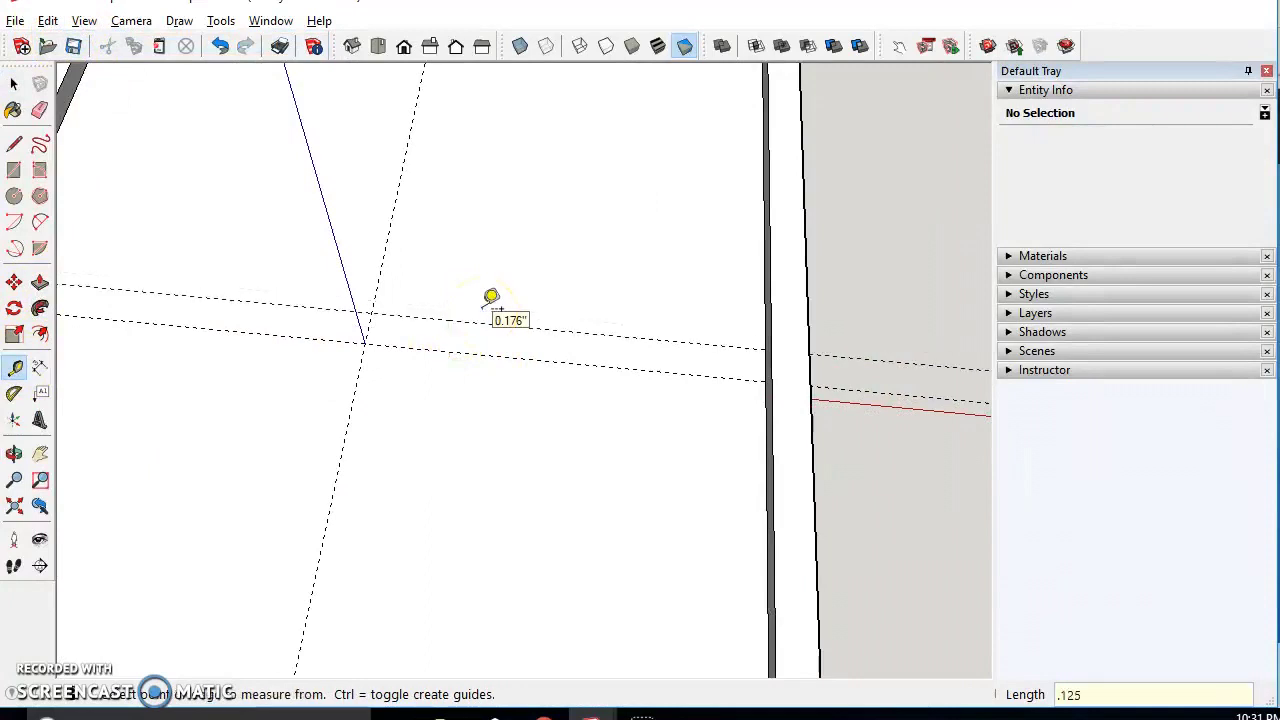
{"action": "left_click", "coordinate": [401, 346]}
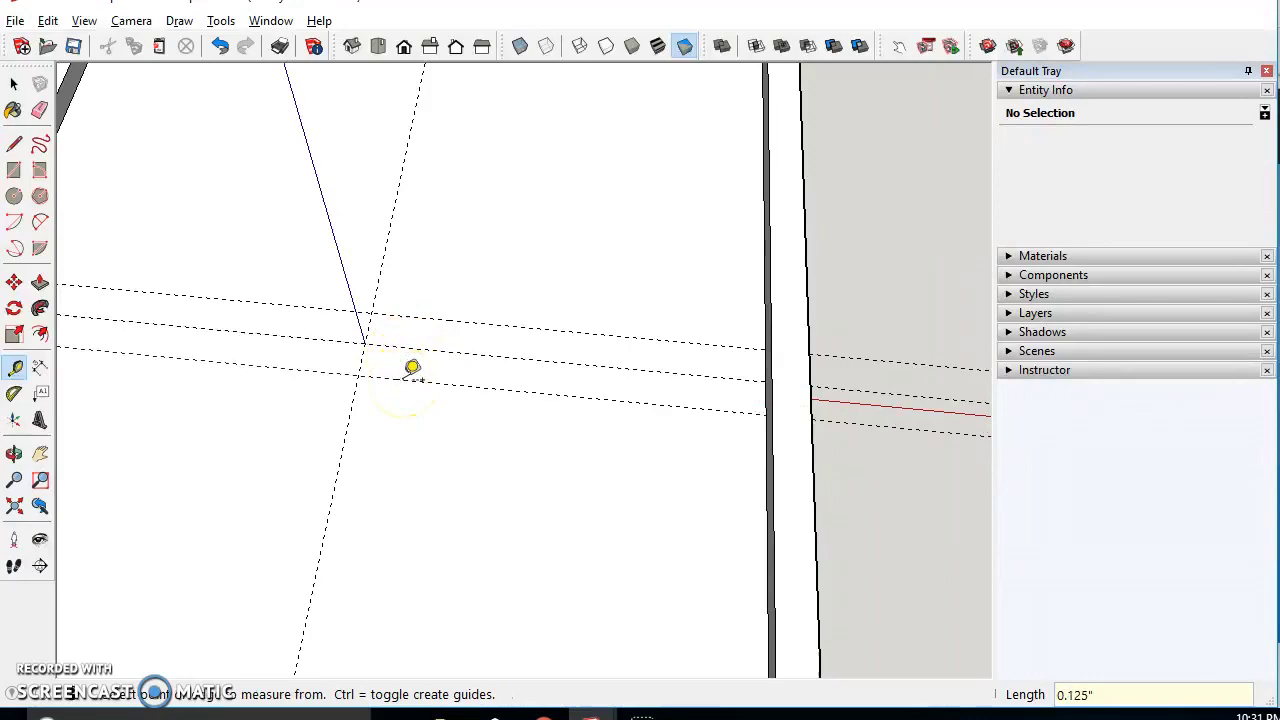
Place two lengthwise guides inside the new plate's recess, each 0.125 inch from a long inner edge
{"action": "scroll", "coordinate": [412, 368], "scroll_direction": "down", "scroll_amount": 2}
{"action": "middle_click_drag", "start_coordinate": [166, 346], "coordinate": [280, 402]}
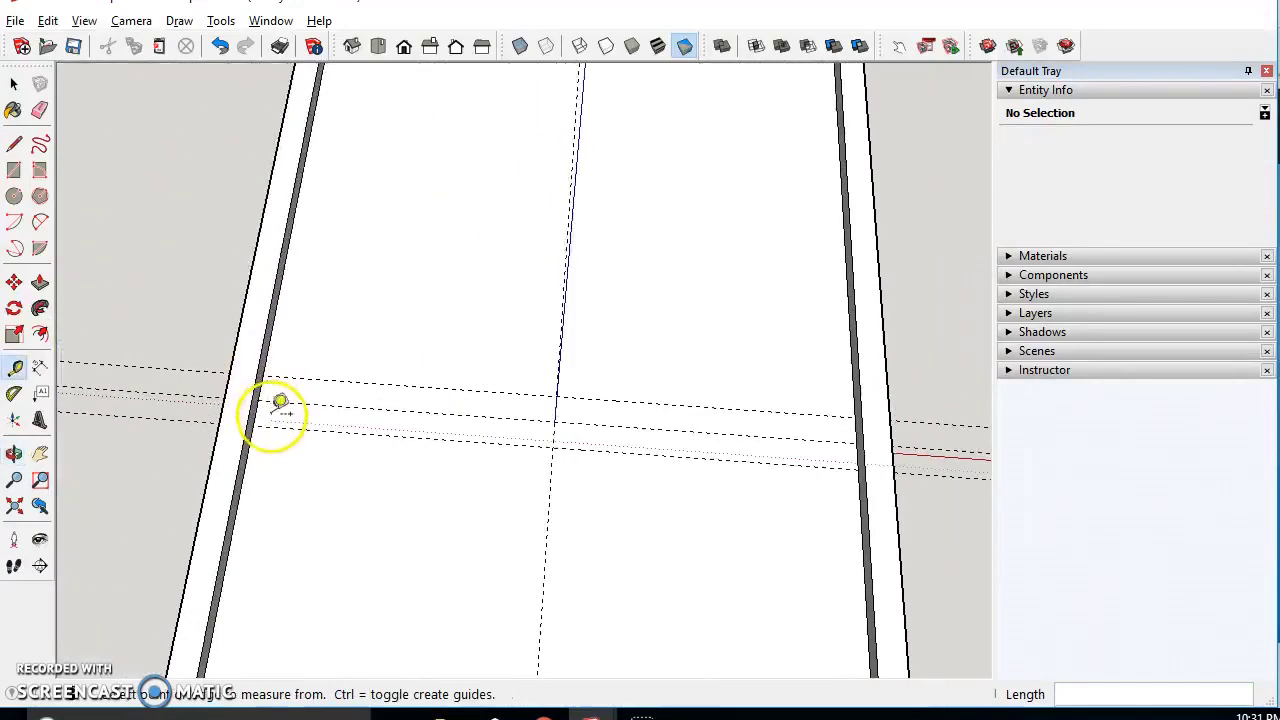
{"action": "scroll", "coordinate": [325, 416], "scroll_direction": "up", "scroll_amount": 2}
{"action": "scroll", "coordinate": [354, 424], "scroll_direction": "down", "scroll_amount": 2}
{"action": "scroll", "coordinate": [443, 434], "scroll_direction": "up", "scroll_amount": 1}
{"action": "left_click", "coordinate": [219, 199]}
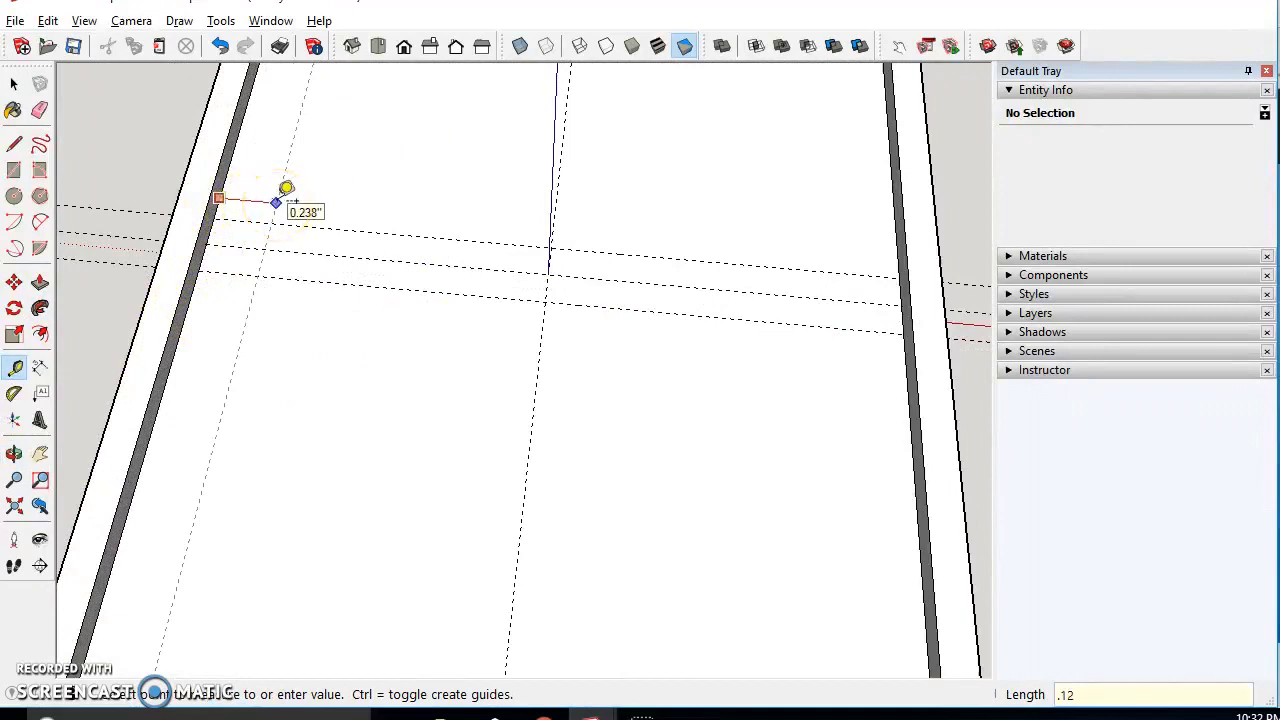
{"action": "left_click", "coordinate": [907, 377]}
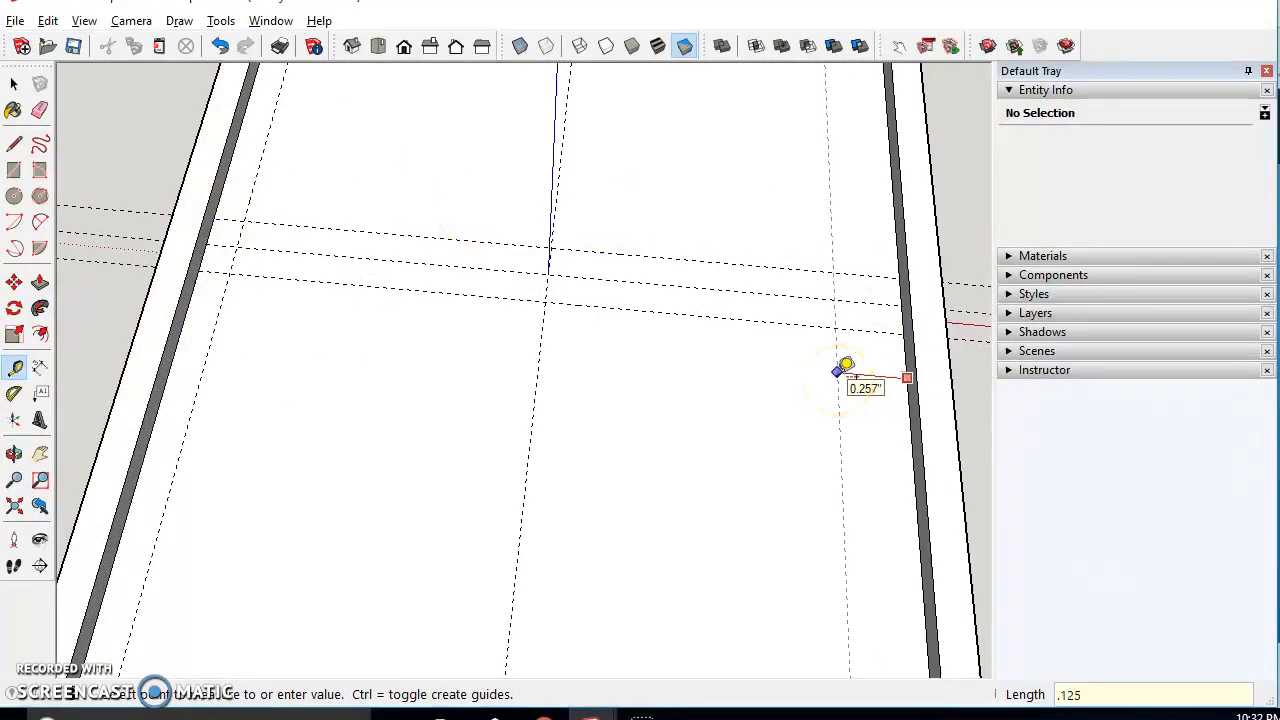
Select all of the new plate's connected geometry and make it a group
{"action": "key", "text": "space"}
{"action": "scroll", "coordinate": [480, 380], "scroll_direction": "down", "scroll_amount": 3}
{"action": "middle_click_drag", "start_coordinate": [640, 530], "coordinate": [548, 485]}
{"action": "triple_click", "coordinate": [637, 517]}
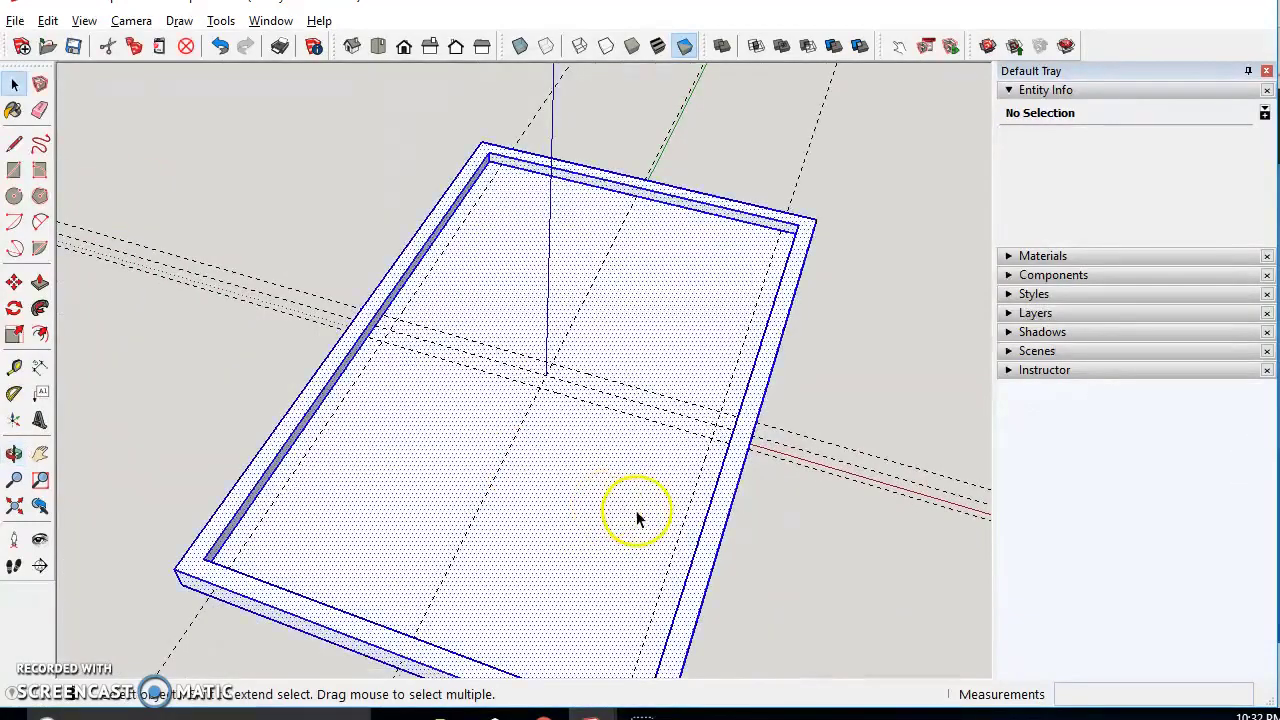
{"action": "right_click", "coordinate": [640, 517]}
{"action": "left_click", "coordinate": [743, 357]}
Draw a 2.5 by 0.25 inch rectangle across the middle of the recess, between the outer guide intersections
{"action": "scroll", "coordinate": [580, 402], "scroll_direction": "down", "scroll_amount": 3}
{"action": "middle_click_drag", "start_coordinate": [521, 414], "coordinate": [650, 522]}
{"action": "scroll", "coordinate": [517, 443], "scroll_direction": "up", "scroll_amount": 3}
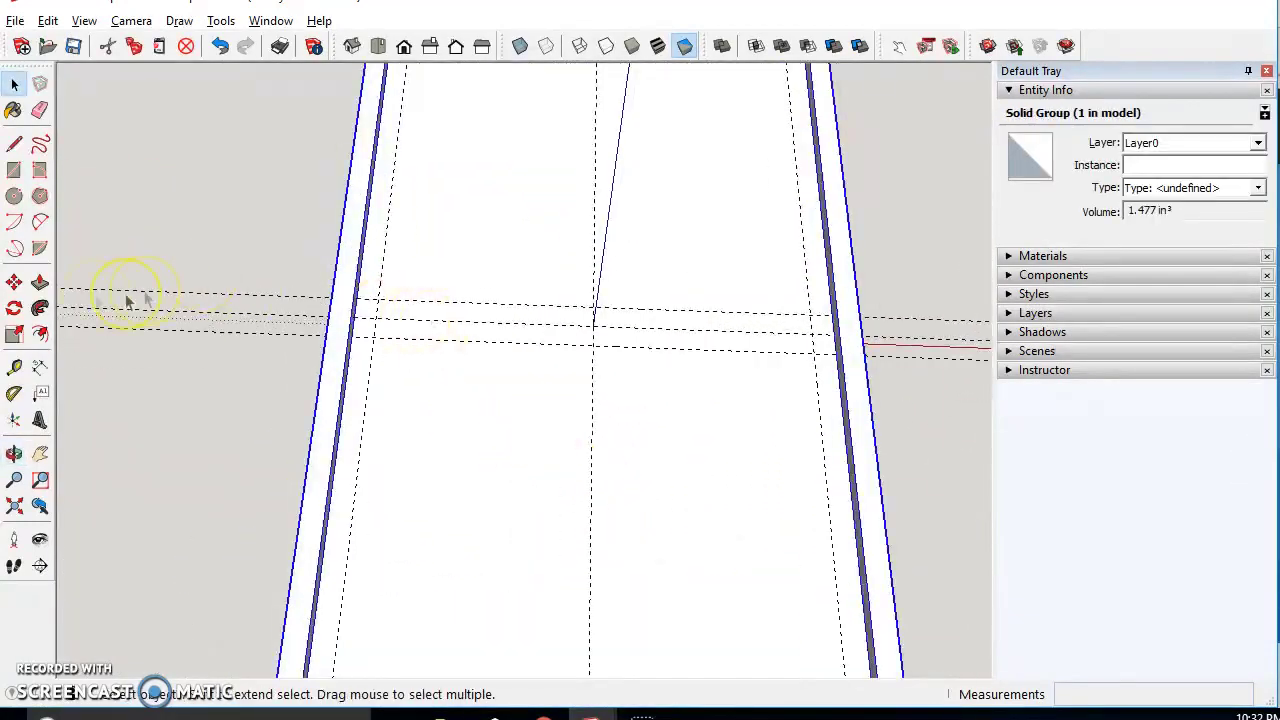
{"action": "left_click", "coordinate": [14, 170]}
{"action": "left_click", "coordinate": [376, 300]}
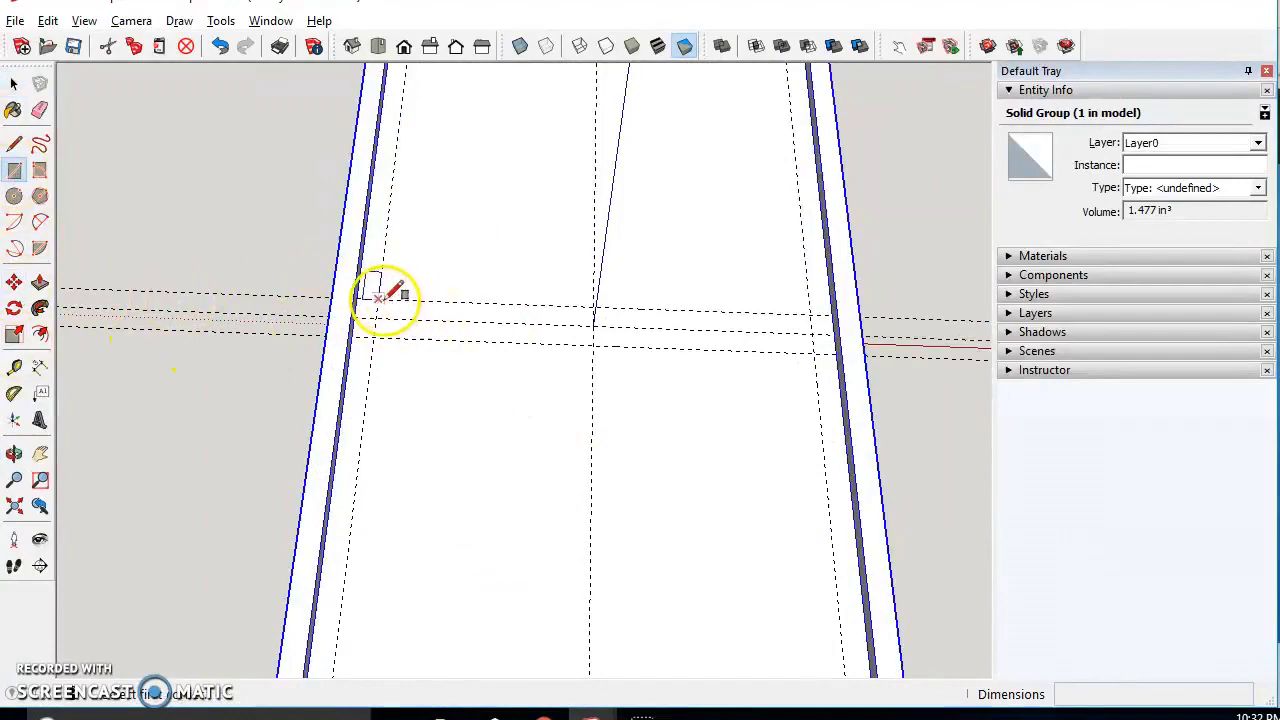
{"action": "left_click", "coordinate": [813, 352]}
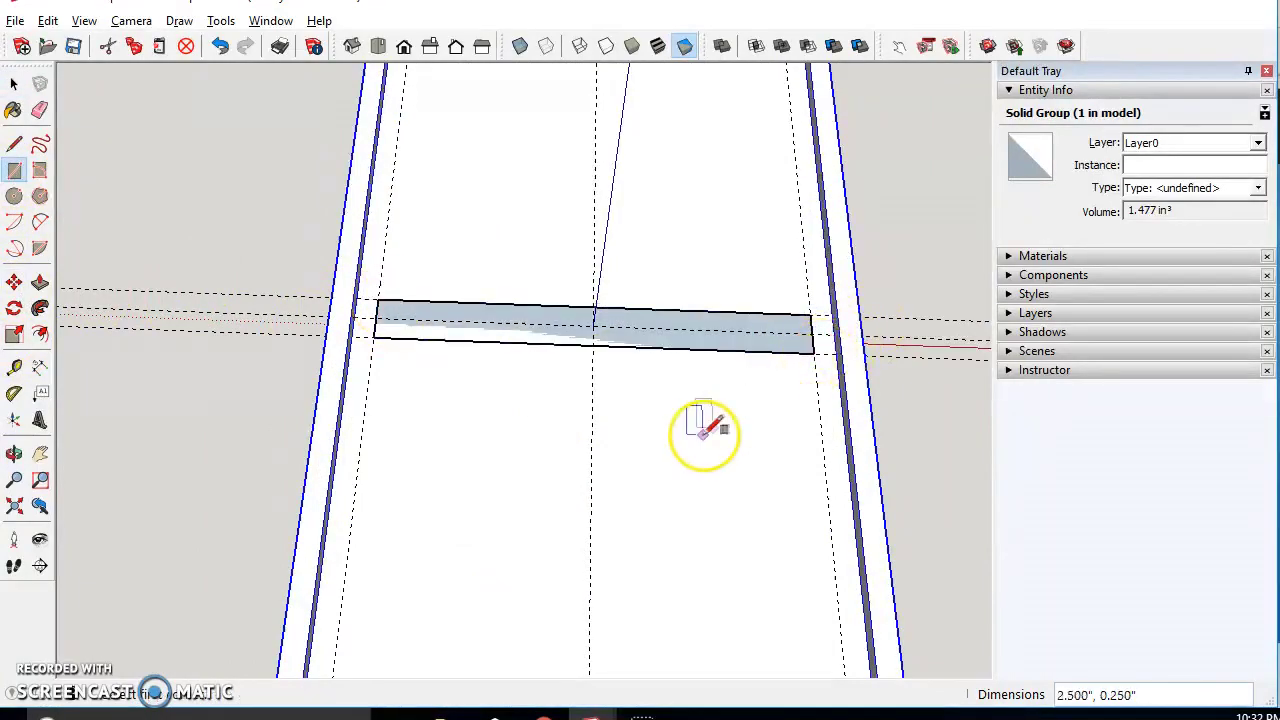
Extrude the crossbar rectangle 0.093 inch up, level with the plate's rim
{"action": "left_click", "coordinate": [41, 284]}
{"action": "middle_click_drag", "start_coordinate": [695, 483], "coordinate": [760, 250]}
{"action": "scroll", "coordinate": [788, 342], "scroll_direction": "up", "scroll_amount": 3}
{"action": "left_click", "coordinate": [787, 345]}
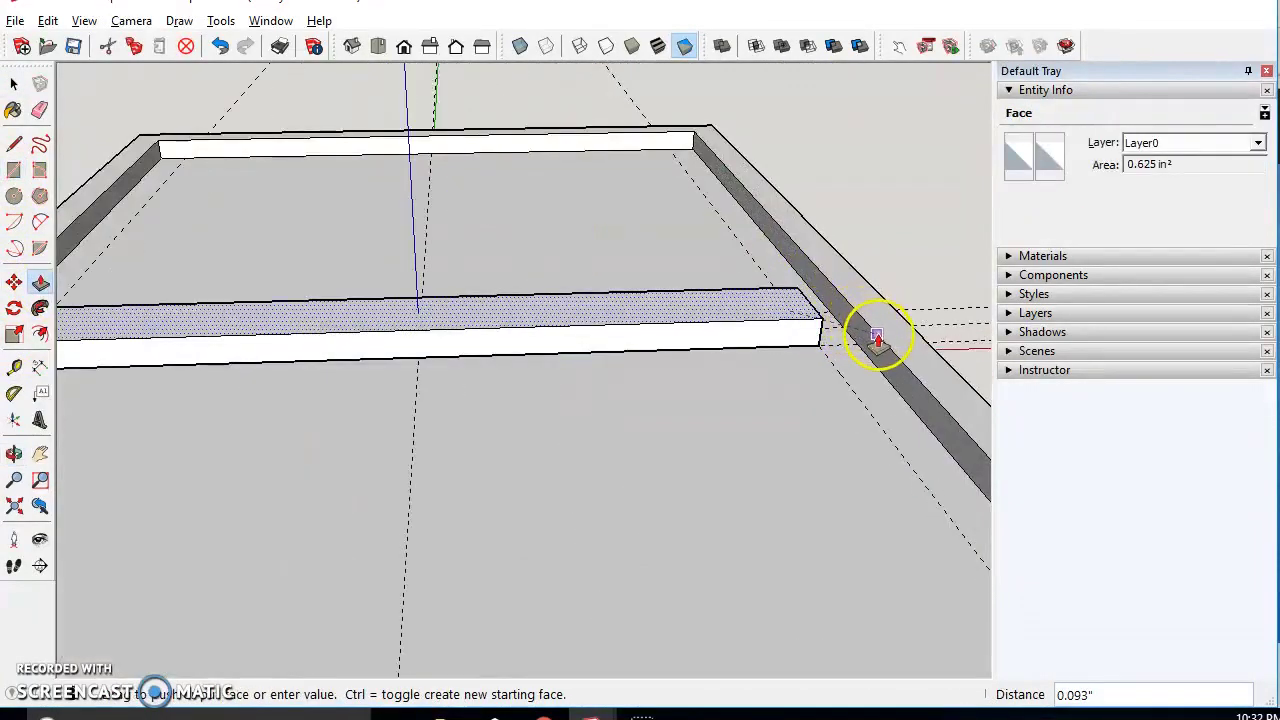
Place a centre guide across the crossbar's top face, plus two parallel guides 0.125 inch on either side of it
{"action": "scroll", "coordinate": [530, 358], "scroll_direction": "down", "scroll_amount": 3}
{"action": "scroll", "coordinate": [545, 380], "scroll_direction": "up", "scroll_amount": 6}
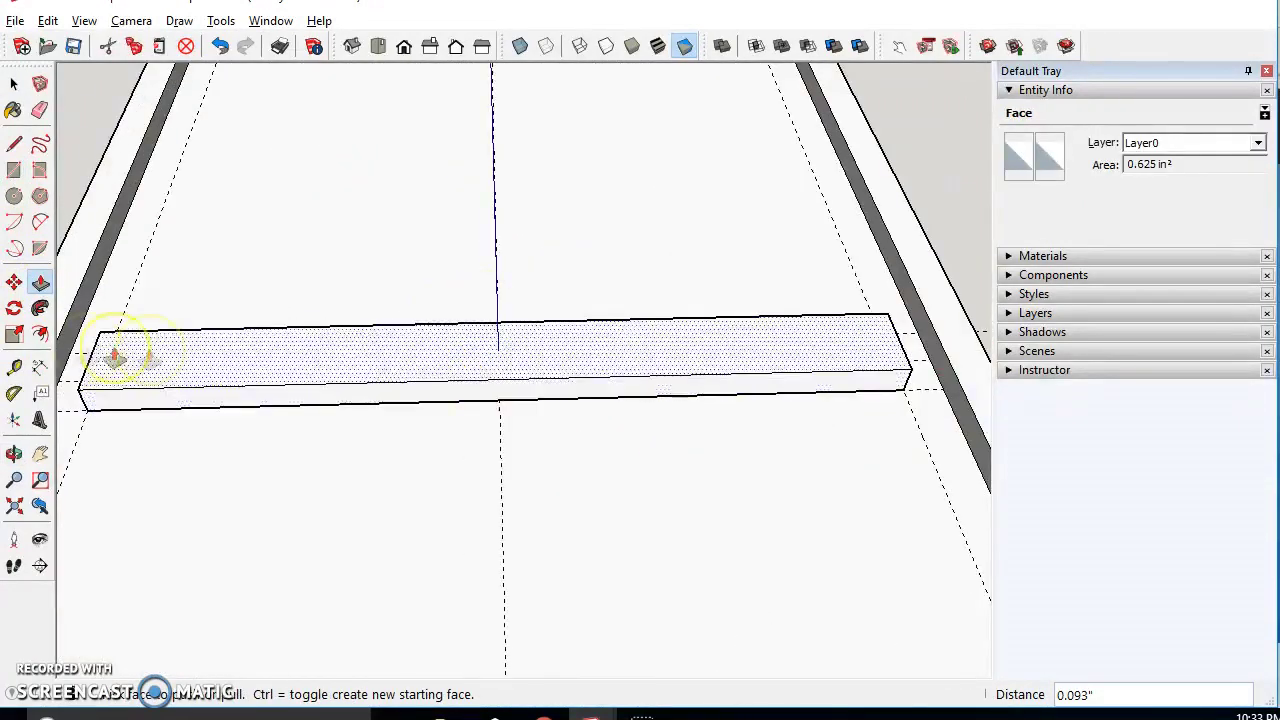
{"action": "left_click", "coordinate": [14, 368]}
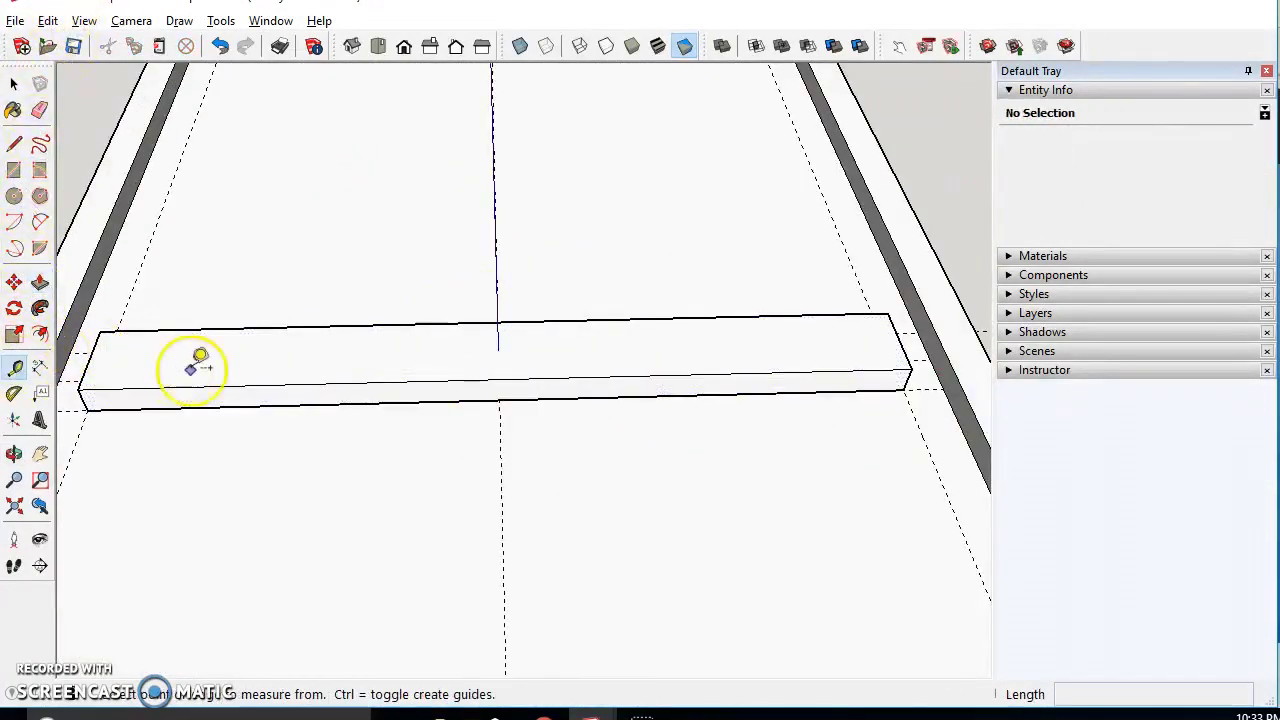
{"action": "left_click", "coordinate": [90, 370]}
{"action": "left_click", "coordinate": [508, 367]}
{"action": "scroll", "coordinate": [490, 375], "scroll_direction": "up", "scroll_amount": 3}
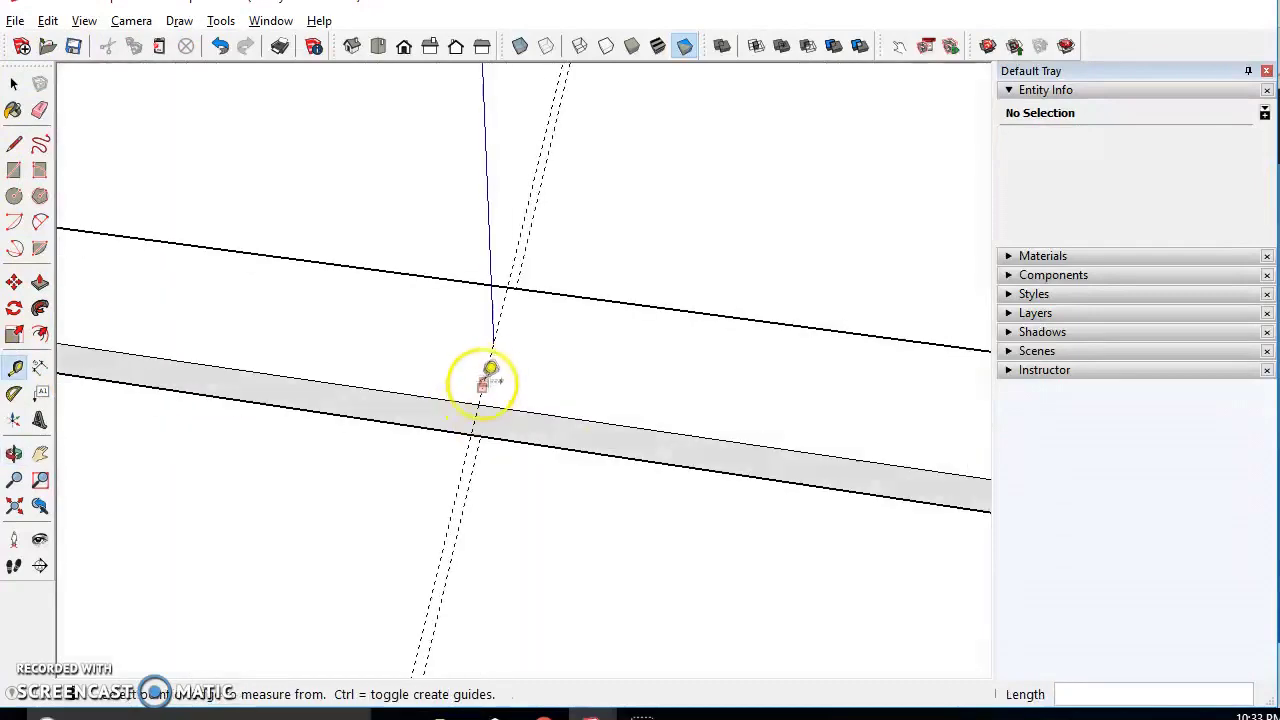
{"action": "left_click", "coordinate": [487, 371]}
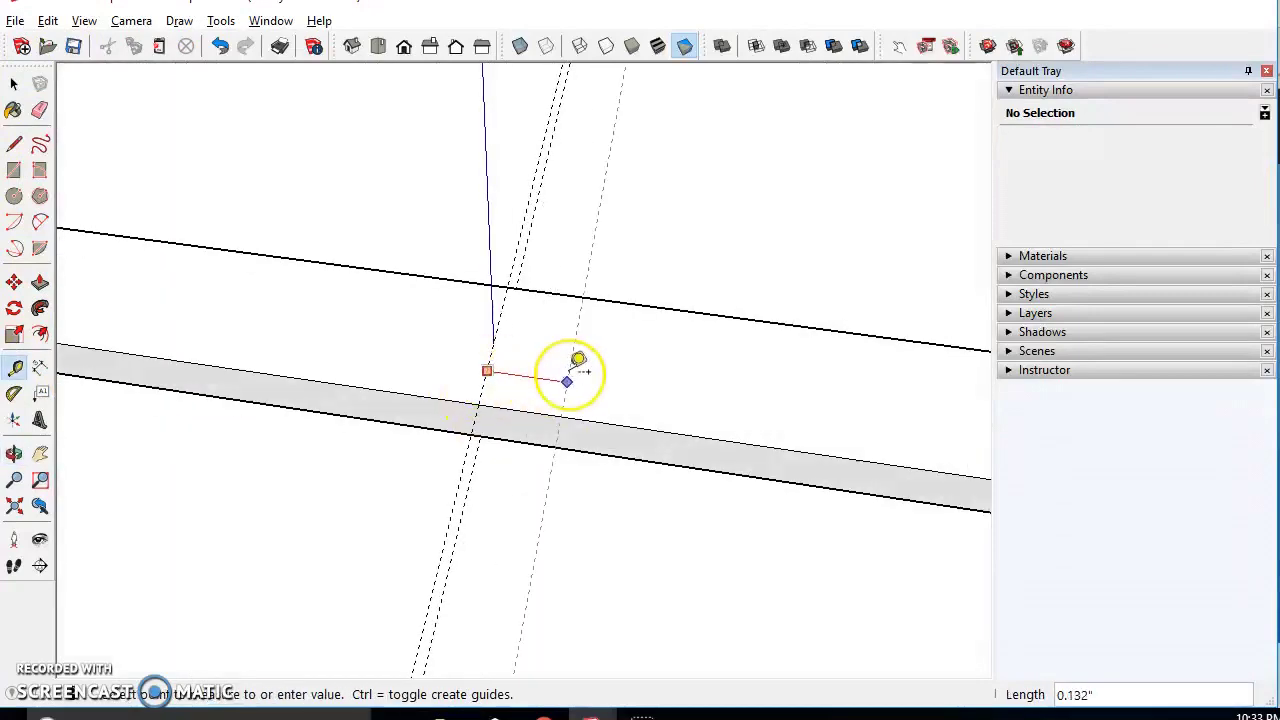
{"action": "left_click", "coordinate": [488, 364]}
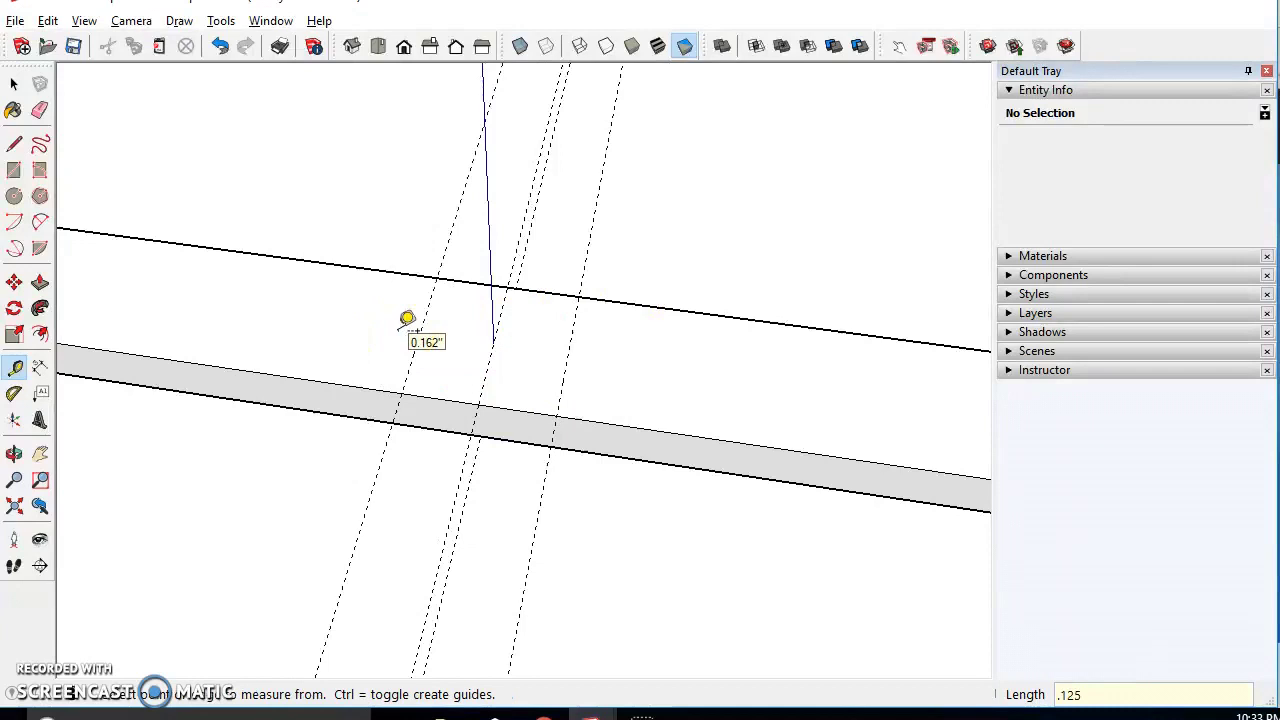
Draw two lines across the crossbar's top face along the outer guides, marking off a 0.25 inch centre section
{"action": "left_click", "coordinate": [14, 170]}
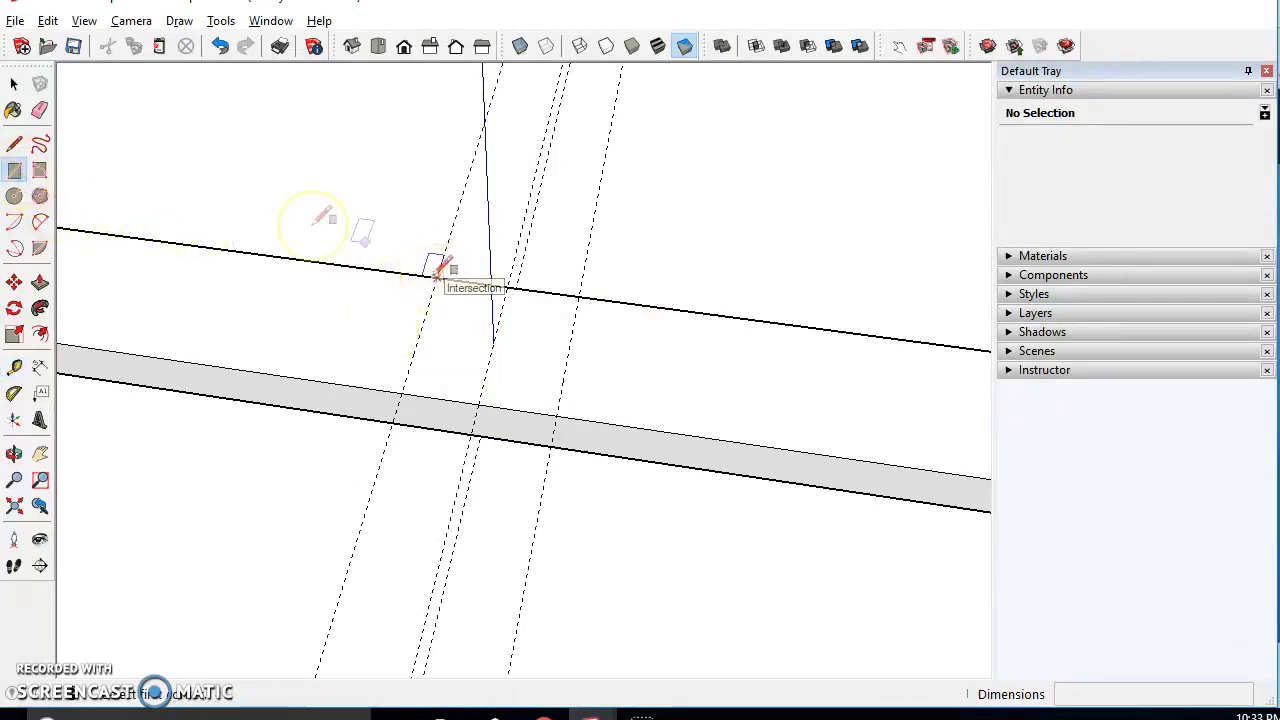
{"action": "left_click", "coordinate": [14, 145]}
{"action": "left_click", "coordinate": [437, 278]}
{"action": "left_click", "coordinate": [402, 394]}
{"action": "left_click", "coordinate": [579, 297]}
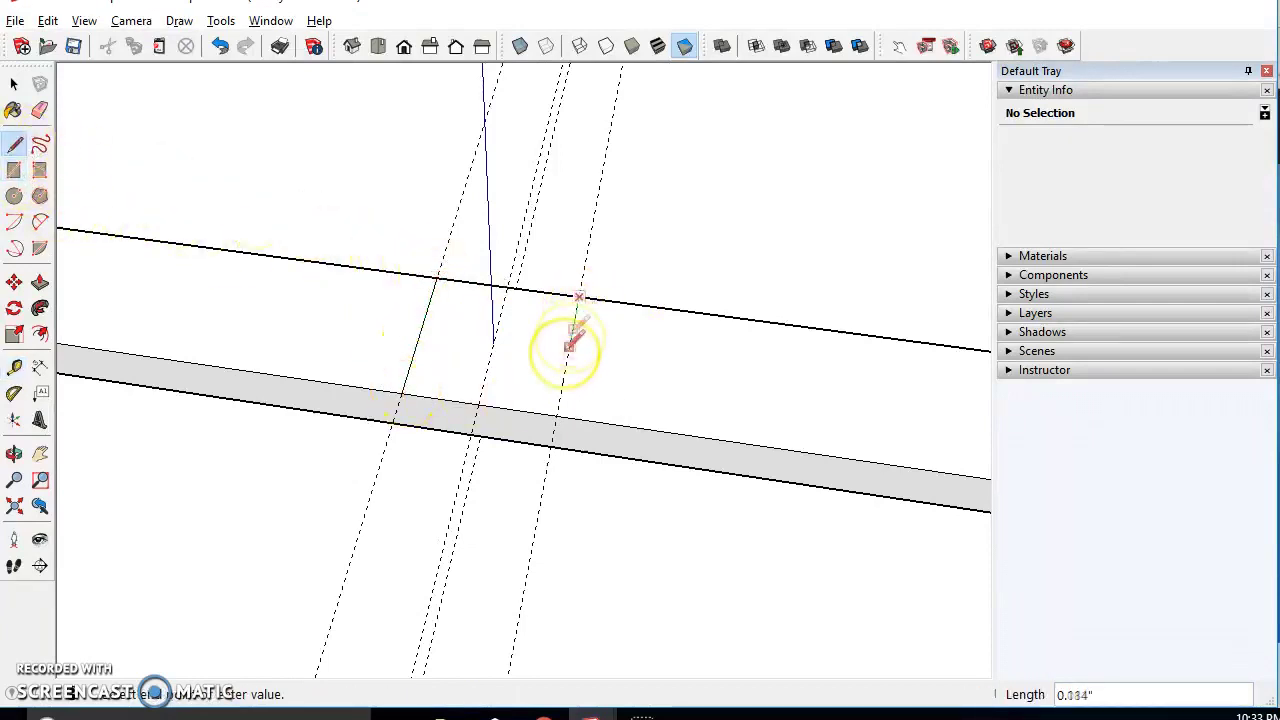
Check the crossbar's separated top faces by selecting them, and delete all guides from the model
{"action": "left_click", "coordinate": [14, 84]}
{"action": "scroll", "coordinate": [229, 300], "scroll_direction": "down", "scroll_amount": 5}
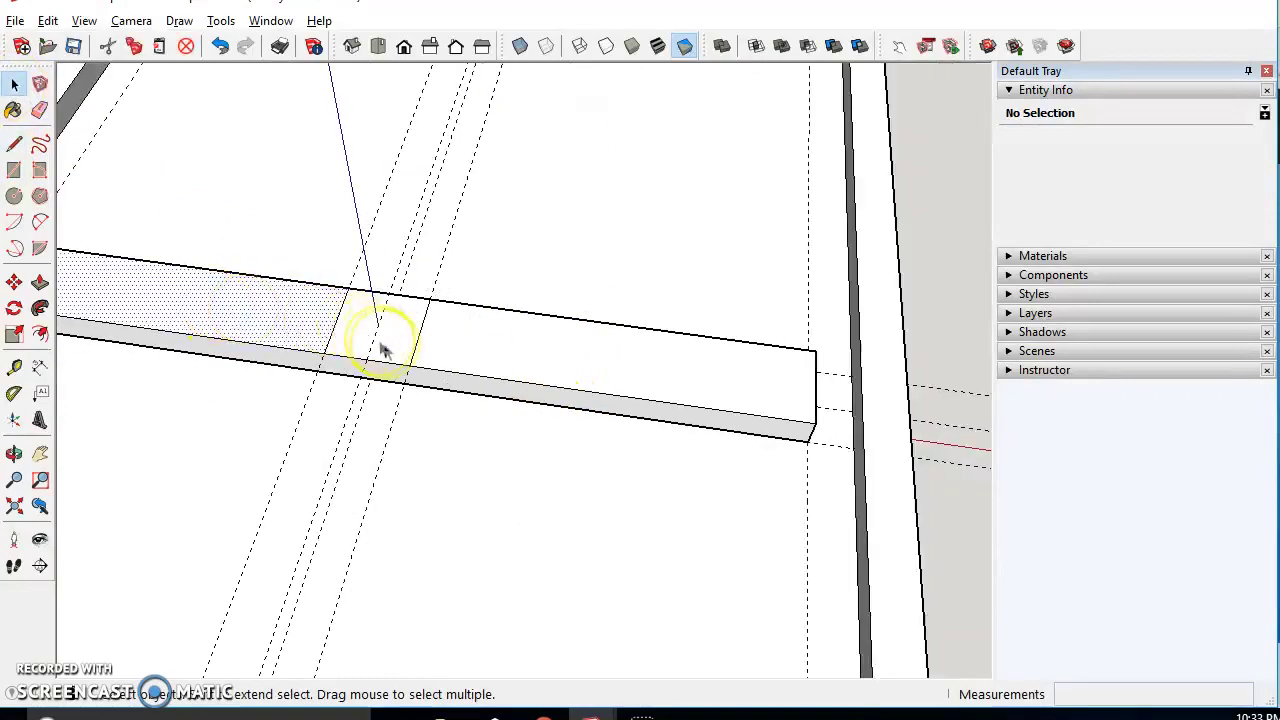
{"action": "left_click", "coordinate": [383, 350]}
{"action": "left_click", "coordinate": [48, 21]}
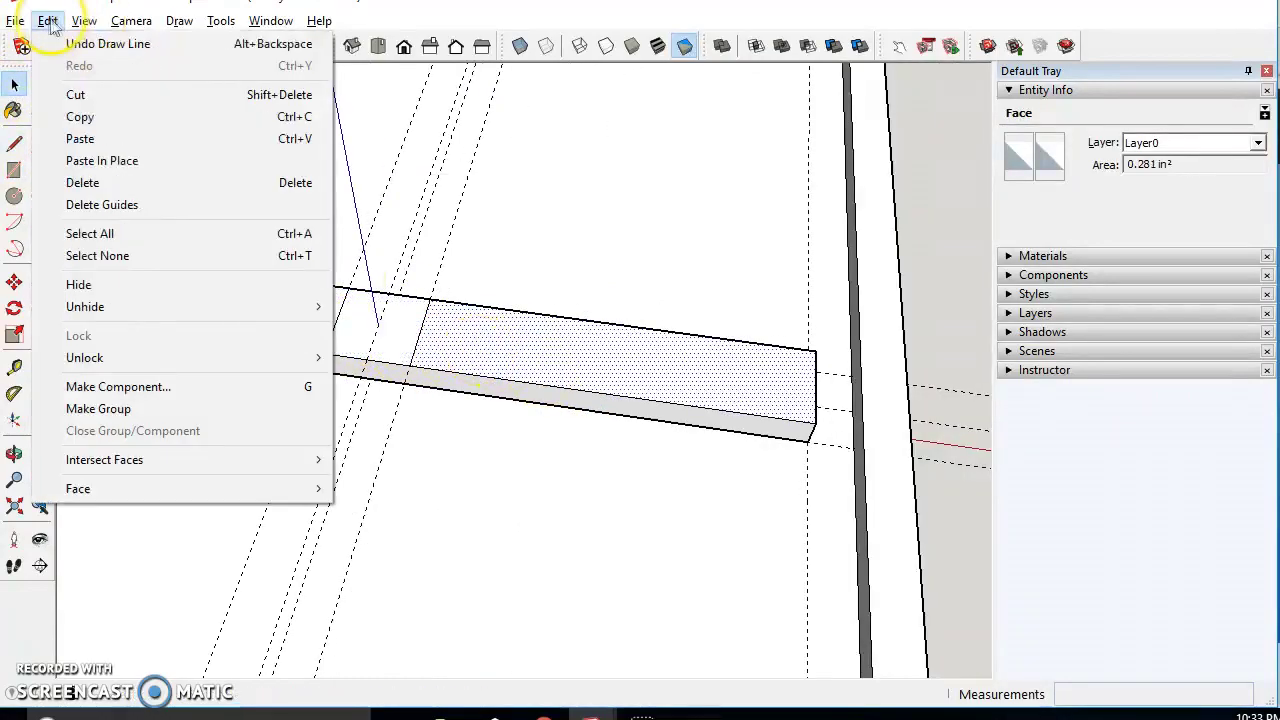
{"action": "left_click", "coordinate": [102, 204]}
Move the top edge at the crossbar's left end straight down to the recess floor, sloping that half
{"action": "middle_click_drag", "start_coordinate": [230, 290], "coordinate": [296, 453]}
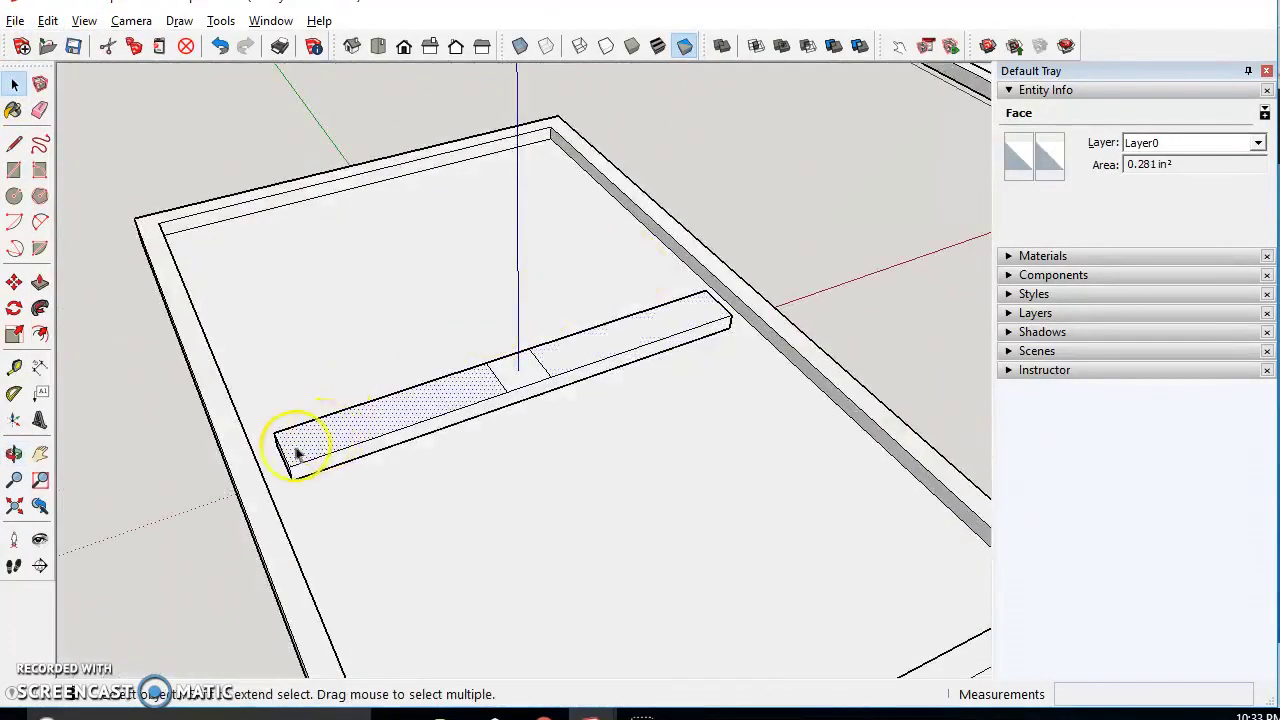
{"action": "left_click", "coordinate": [286, 460]}
{"action": "key", "text": "m"}
{"action": "scroll", "coordinate": [313, 467], "scroll_direction": "up", "scroll_amount": 3}
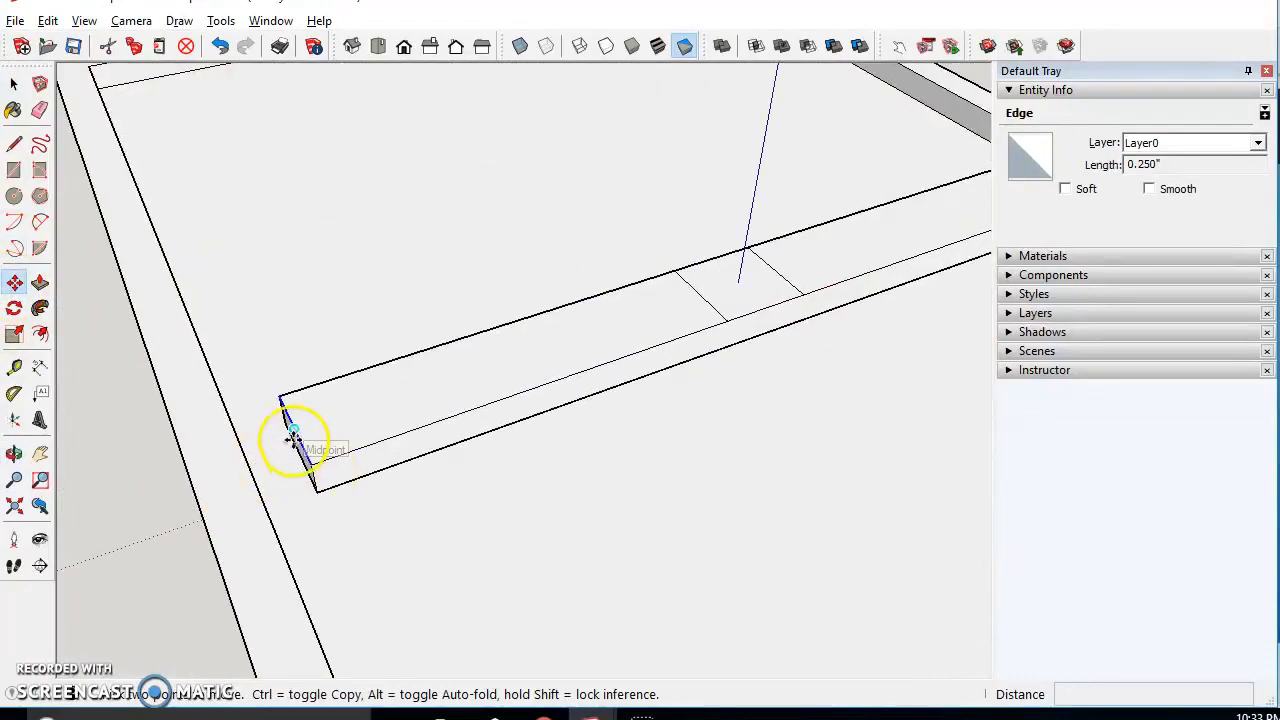
{"action": "left_click", "coordinate": [293, 440]}
{"action": "left_click", "coordinate": [301, 467]}
Move the top edge at the crossbar's right end straight down 0.093 inch to the recess floor
{"action": "middle_click_drag", "start_coordinate": [538, 463], "coordinate": [469, 314]}
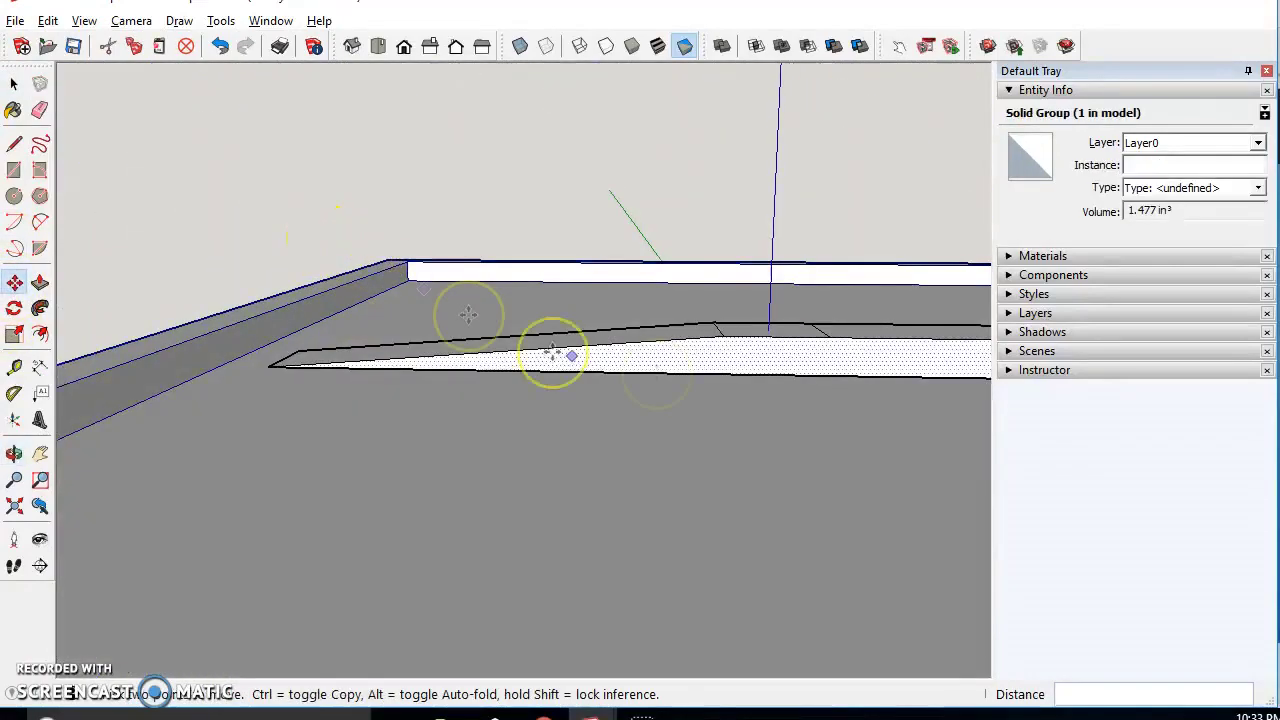
{"action": "middle_click_drag", "start_coordinate": [914, 383], "coordinate": [100, 474], "text": "shift"}
{"action": "scroll", "coordinate": [450, 425], "scroll_direction": "up", "scroll_amount": 2}
{"action": "middle_click_drag", "start_coordinate": [505, 345], "coordinate": [486, 486]}
{"action": "scroll", "coordinate": [511, 423], "scroll_direction": "up", "scroll_amount": 1}
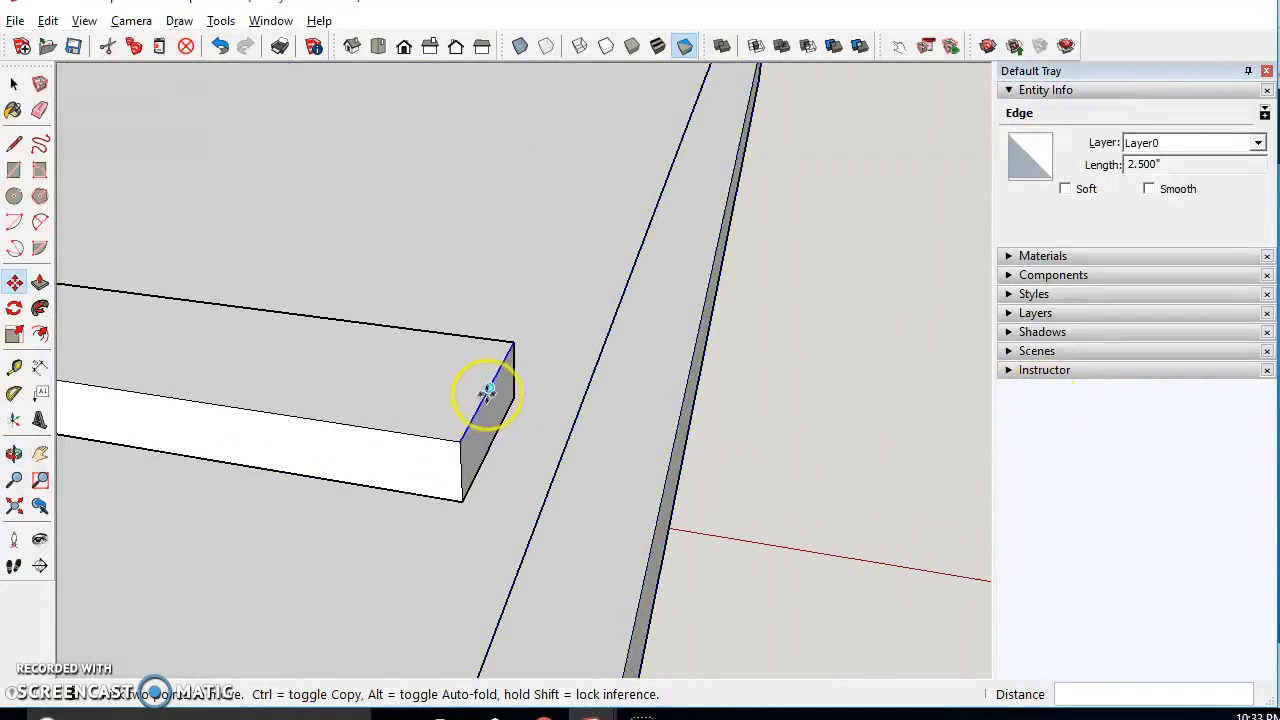
{"action": "left_click", "coordinate": [489, 391]}
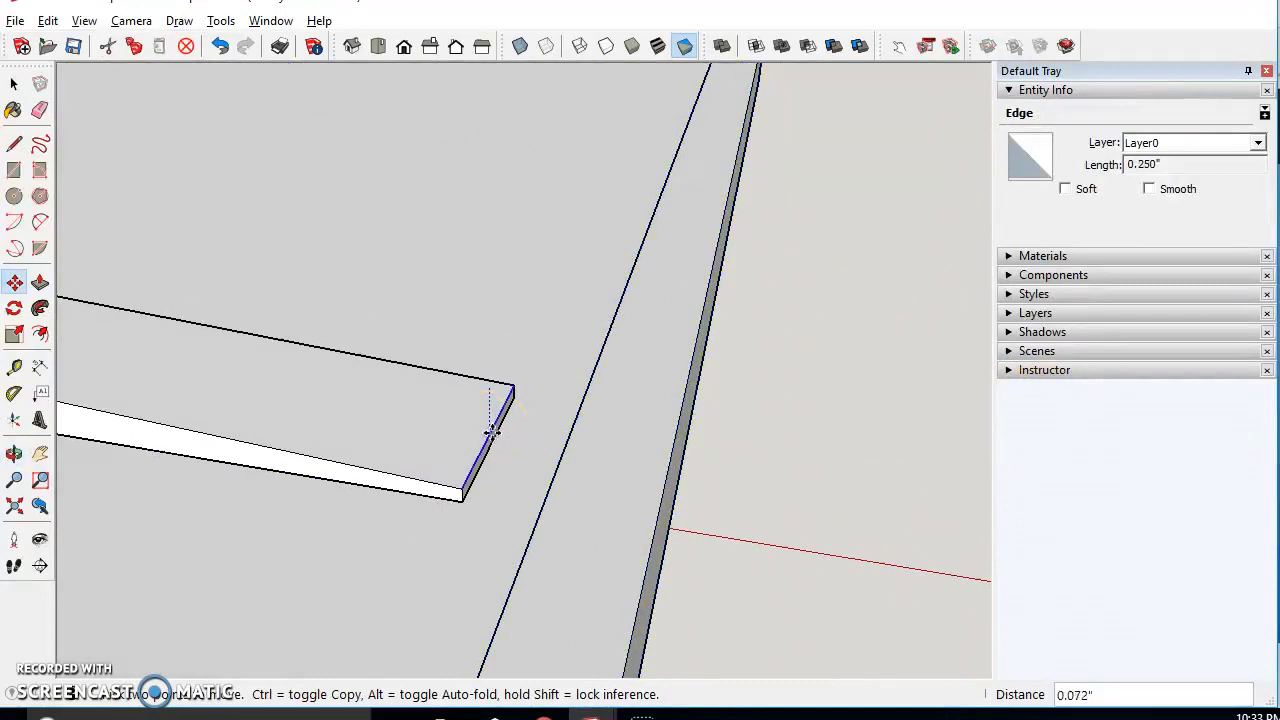
{"action": "left_click_drag", "start_coordinate": [491, 444], "coordinate": [490, 400]}
{"action": "left_click_drag", "start_coordinate": [510, 352], "coordinate": [583, 345]}
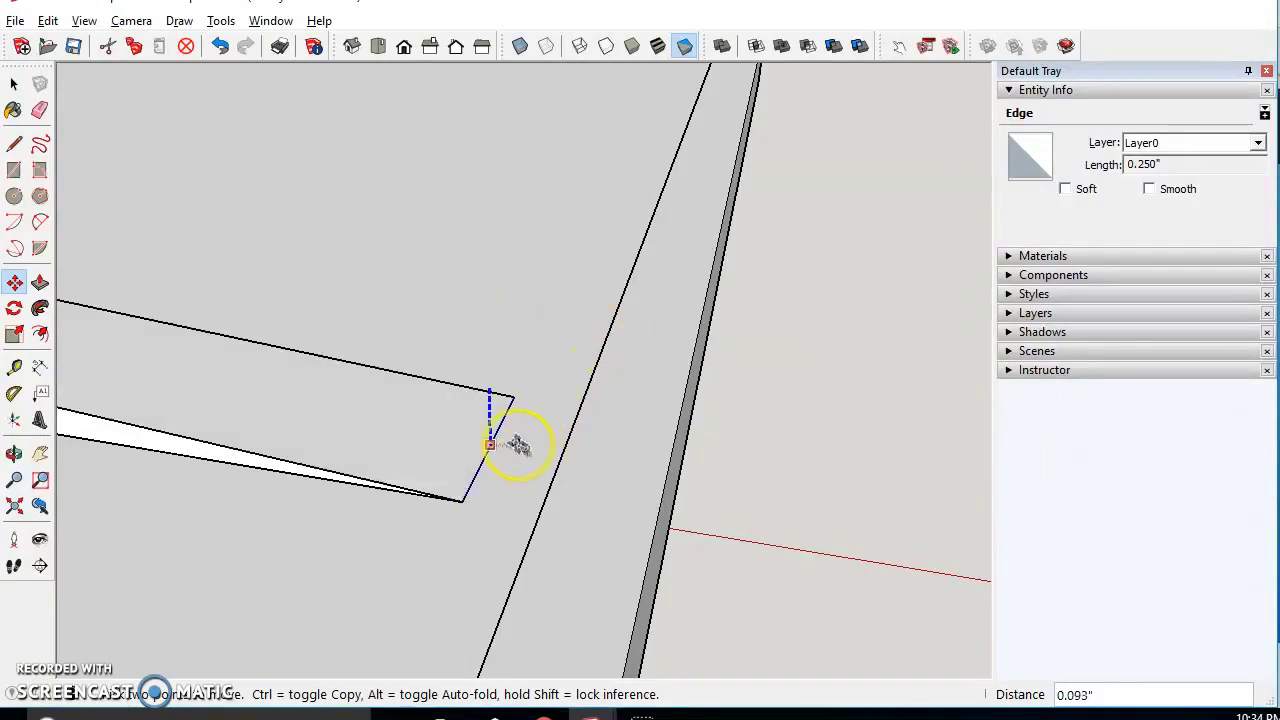
{"action": "left_click", "coordinate": [528, 447]}
Compare the new plate's sloped crossbar and its flat centre section with the finished plate's crossbar
{"action": "scroll", "coordinate": [528, 447], "scroll_direction": "down", "scroll_amount": 5}
{"action": "middle_click_drag", "start_coordinate": [300, 426], "coordinate": [518, 530]}
{"action": "left_click", "coordinate": [14, 88]}
{"action": "scroll", "coordinate": [490, 405], "scroll_direction": "down", "scroll_amount": 5}
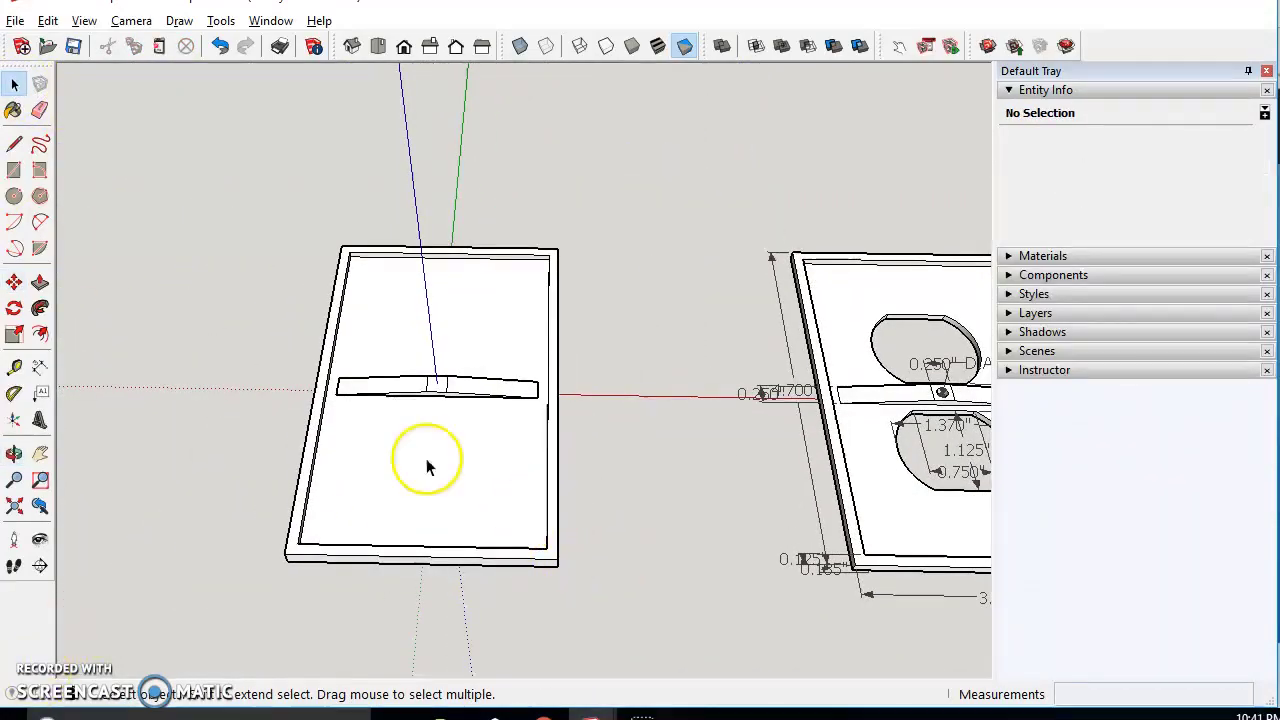
{"action": "mouse_move", "coordinate": [427, 467]}
{"action": "middle_mouse_down"}
{"action": "mouse_move", "coordinate": [563, 486]}
{"action": "mouse_move", "coordinate": [494, 517]}
{"action": "mouse_move", "coordinate": [496, 487]}
{"action": "middle_mouse_up"}
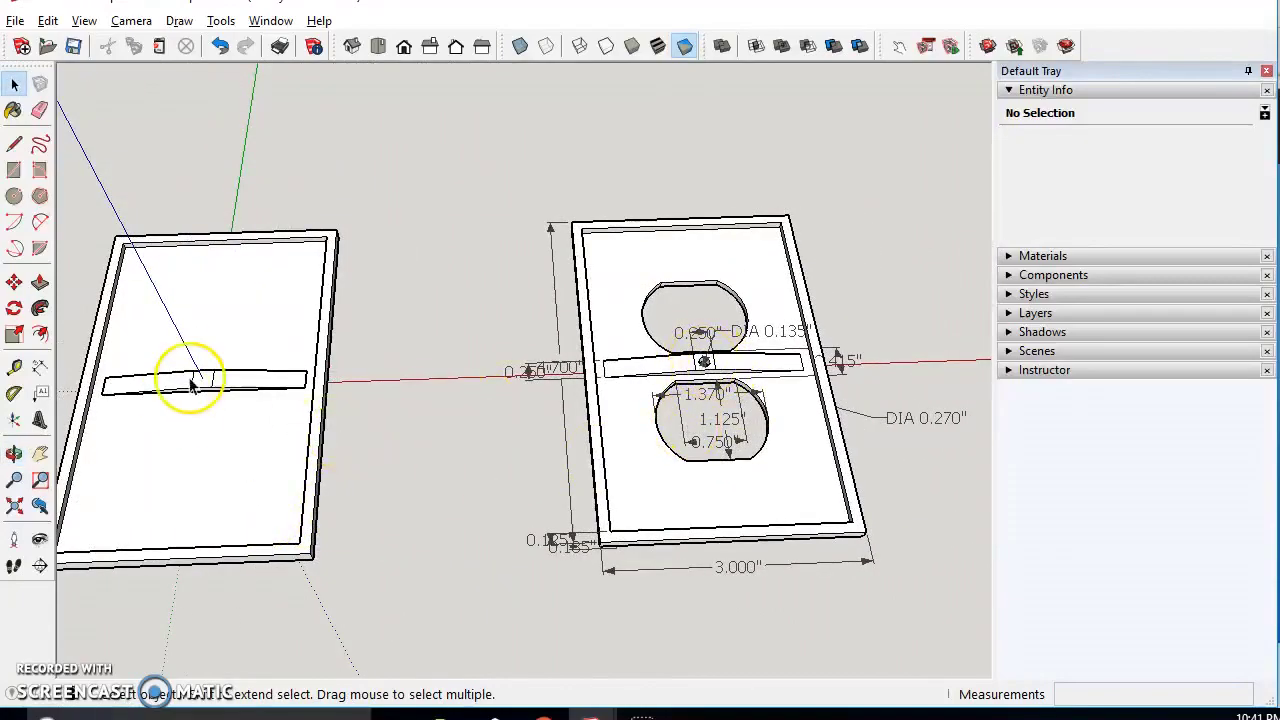
{"action": "scroll", "coordinate": [195, 383], "scroll_direction": "up", "scroll_amount": 2}
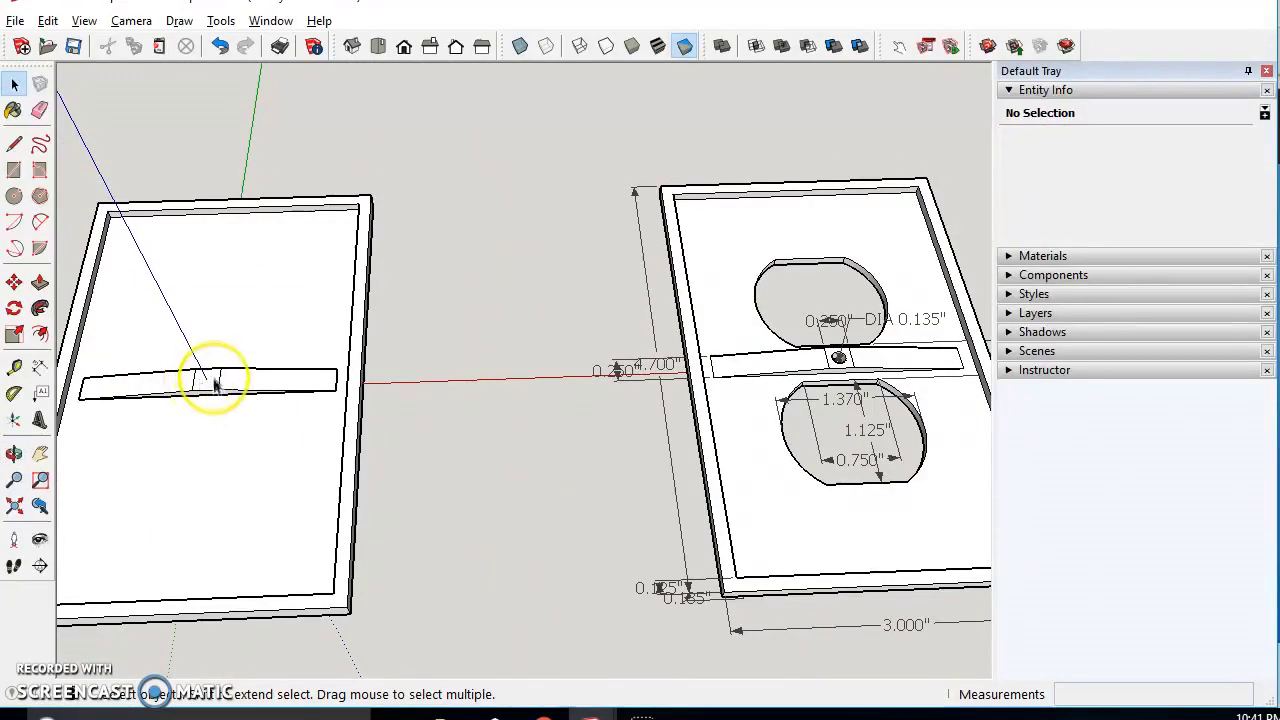
{"action": "scroll", "coordinate": [220, 388], "scroll_direction": "up", "scroll_amount": 3}
{"action": "left_click", "coordinate": [494, 309]}
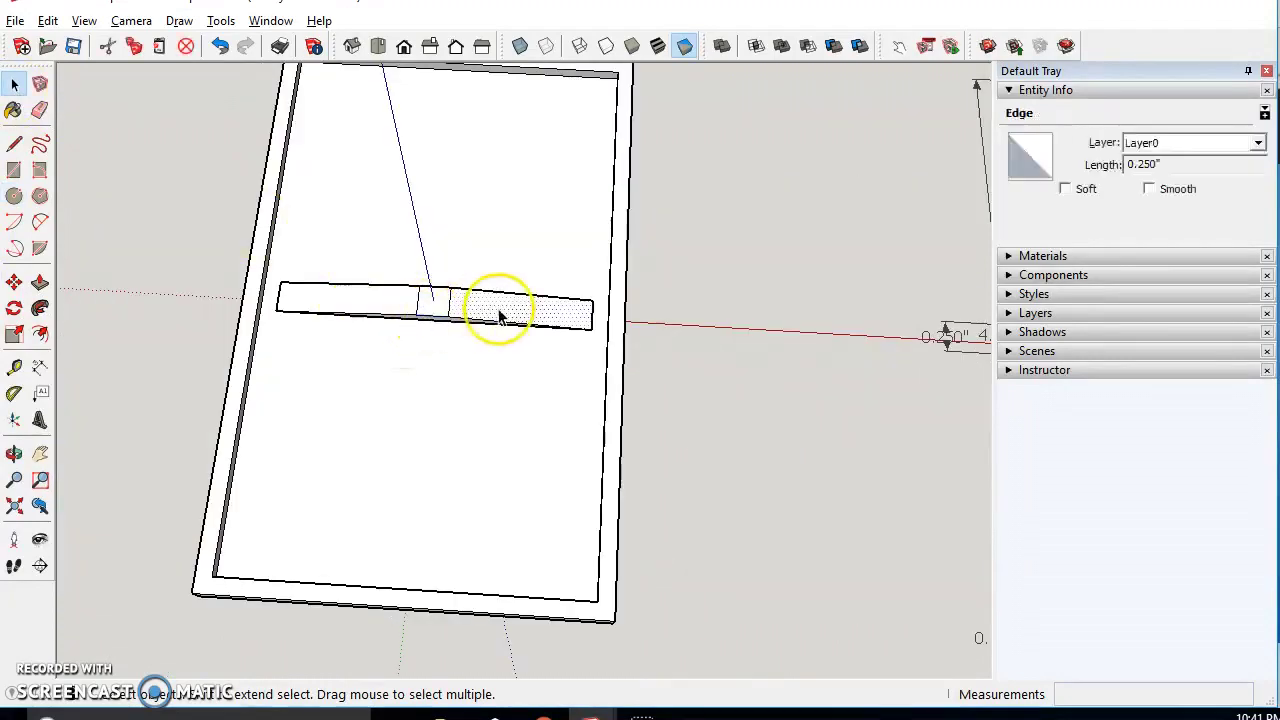
{"action": "left_click", "coordinate": [400, 297]}
{"action": "triple_click", "coordinate": [400, 297]}
{"action": "middle_click_drag", "start_coordinate": [382, 363], "coordinate": [410, 338]}
{"action": "triple_click", "coordinate": [485, 368]}
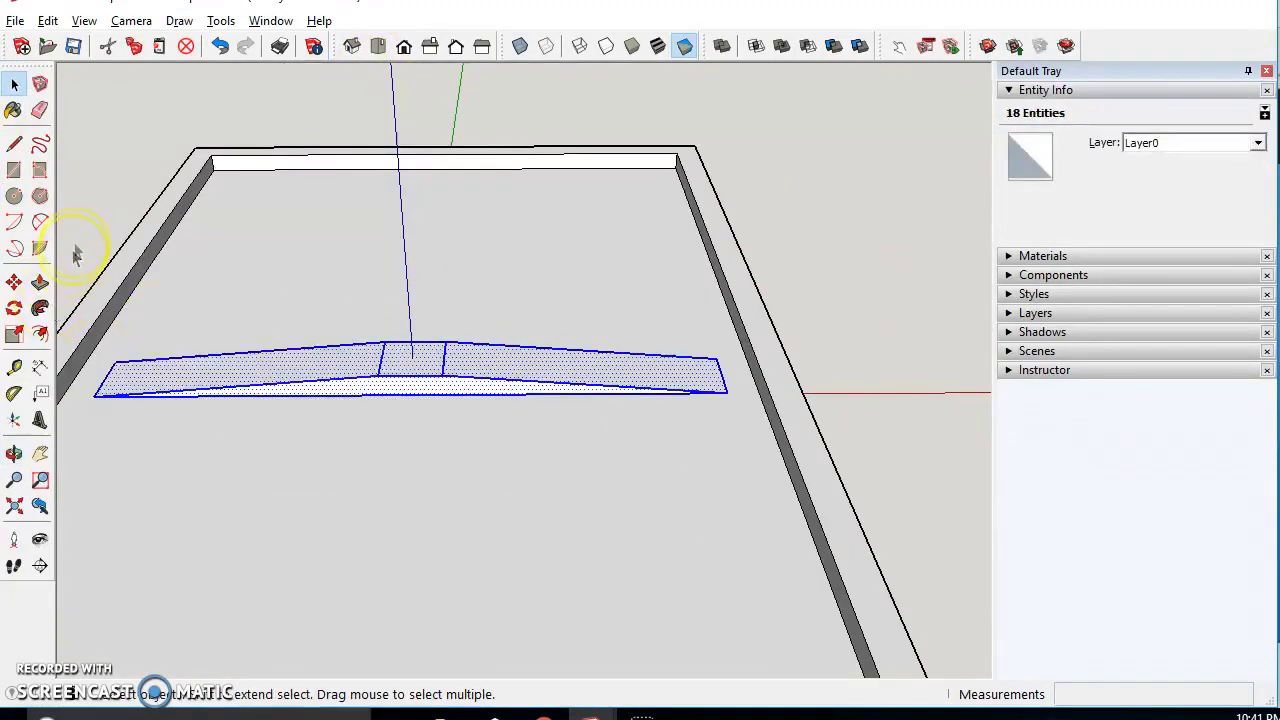
{"action": "left_click", "coordinate": [76, 252]}
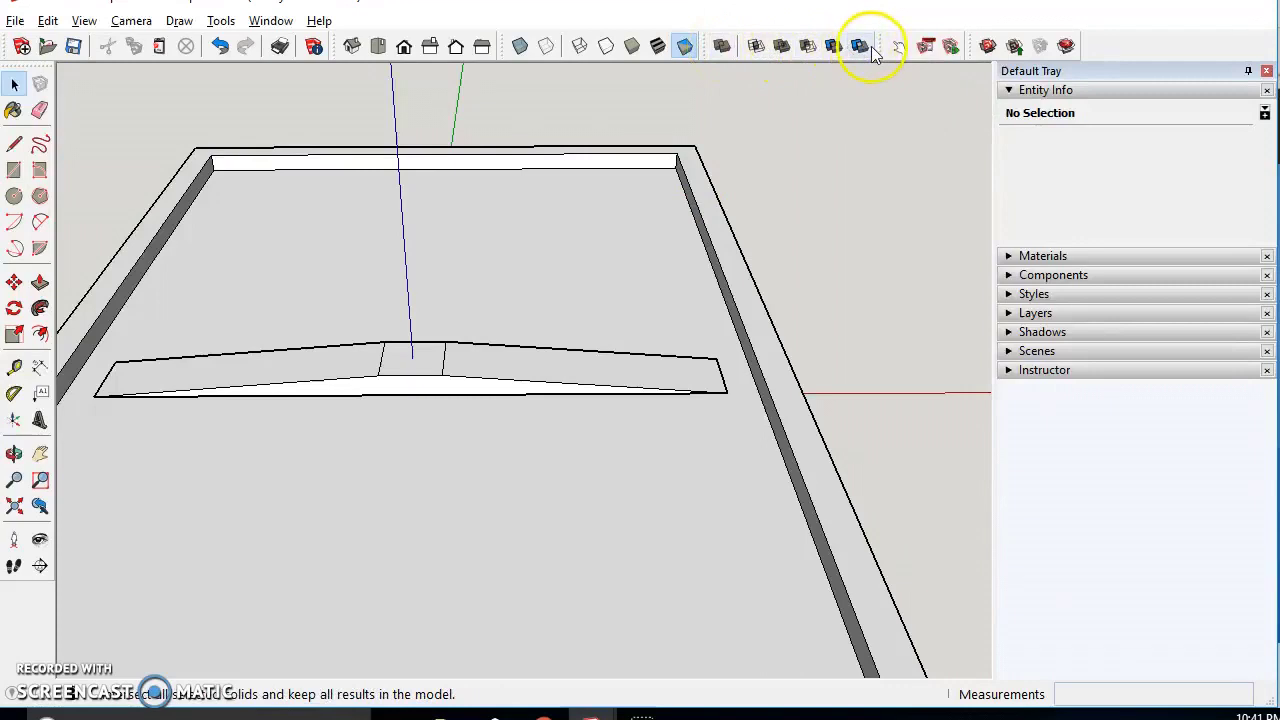
{"action": "left_click", "coordinate": [794, 48]}
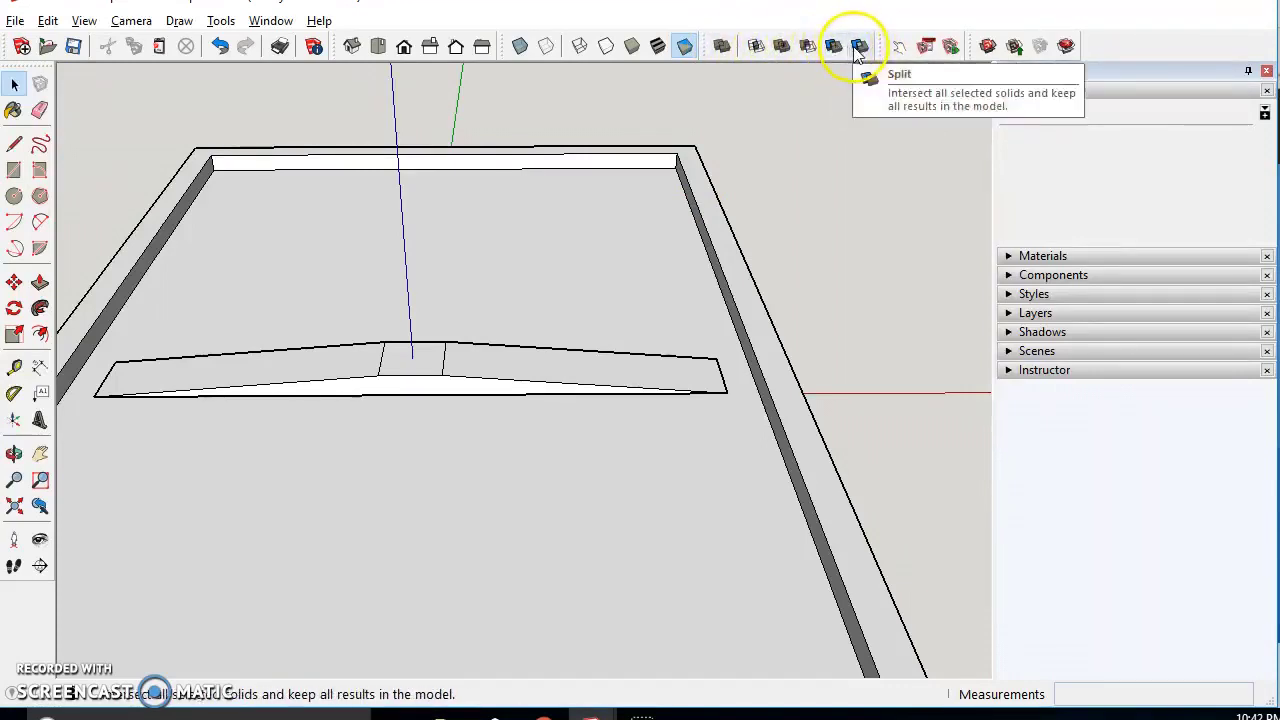
{"action": "left_click", "coordinate": [722, 50]}
{"action": "left_click", "coordinate": [534, 349]}
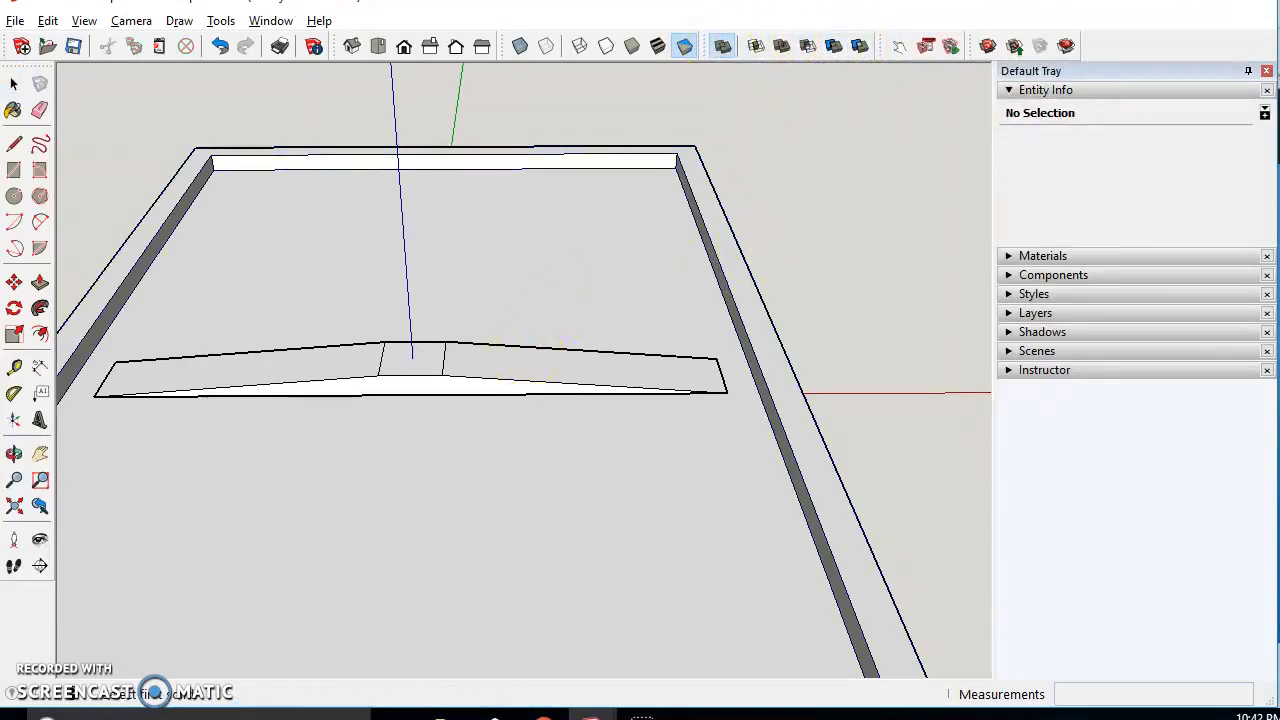
Select all the connected geometry of the new plate's crossbar and make it a group
{"action": "left_click", "coordinate": [322, 380]}
{"action": "triple_click", "coordinate": [322, 380]}
{"action": "right_click", "coordinate": [322, 380]}
{"action": "left_click", "coordinate": [390, 543]}
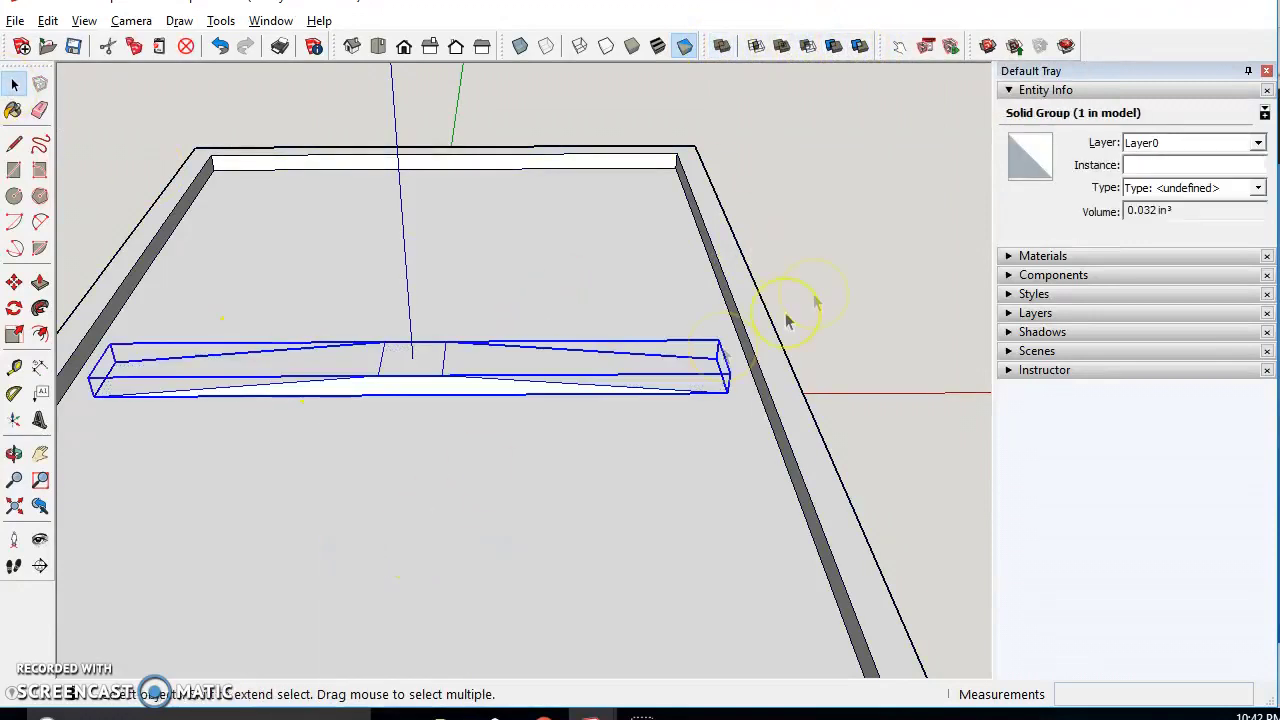
Combine the crossbar group and the new plate into one solid with Outer Shell
{"action": "left_click", "coordinate": [721, 46]}
{"action": "left_click", "coordinate": [492, 345]}
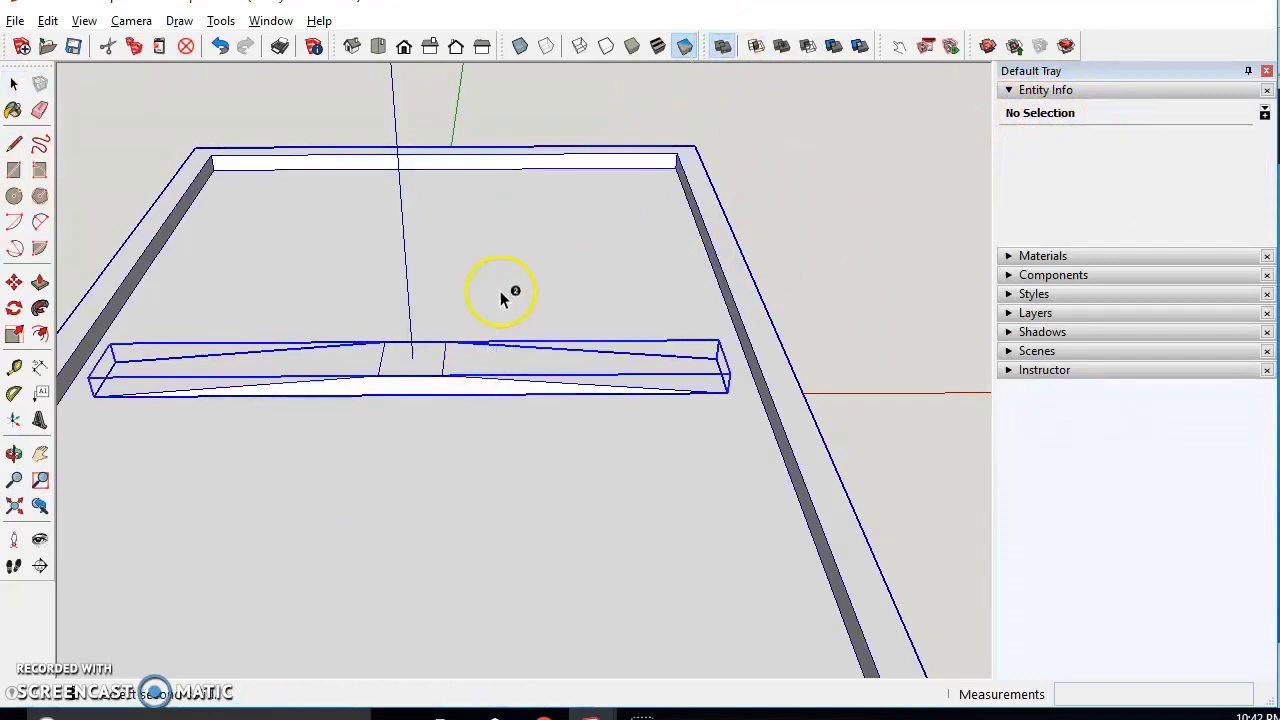
{"action": "left_click", "coordinate": [503, 297]}
{"action": "key", "text": "space"}
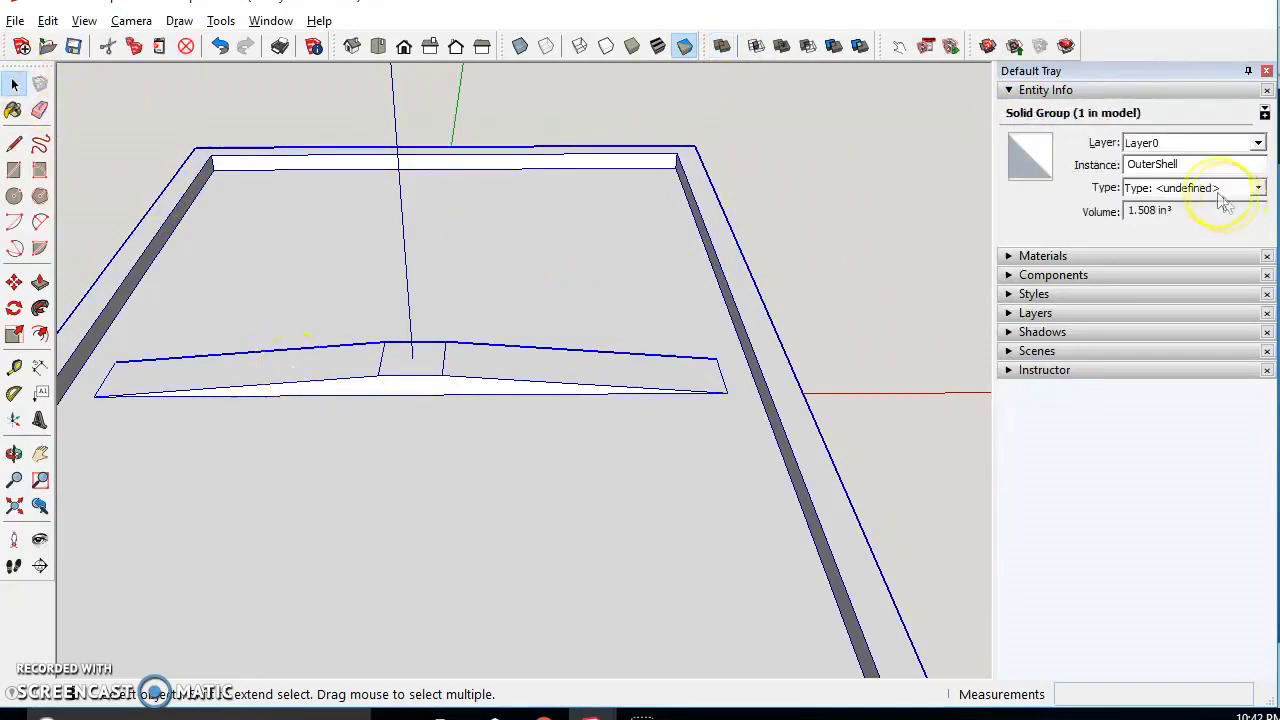
{"action": "left_click", "coordinate": [815, 297]}
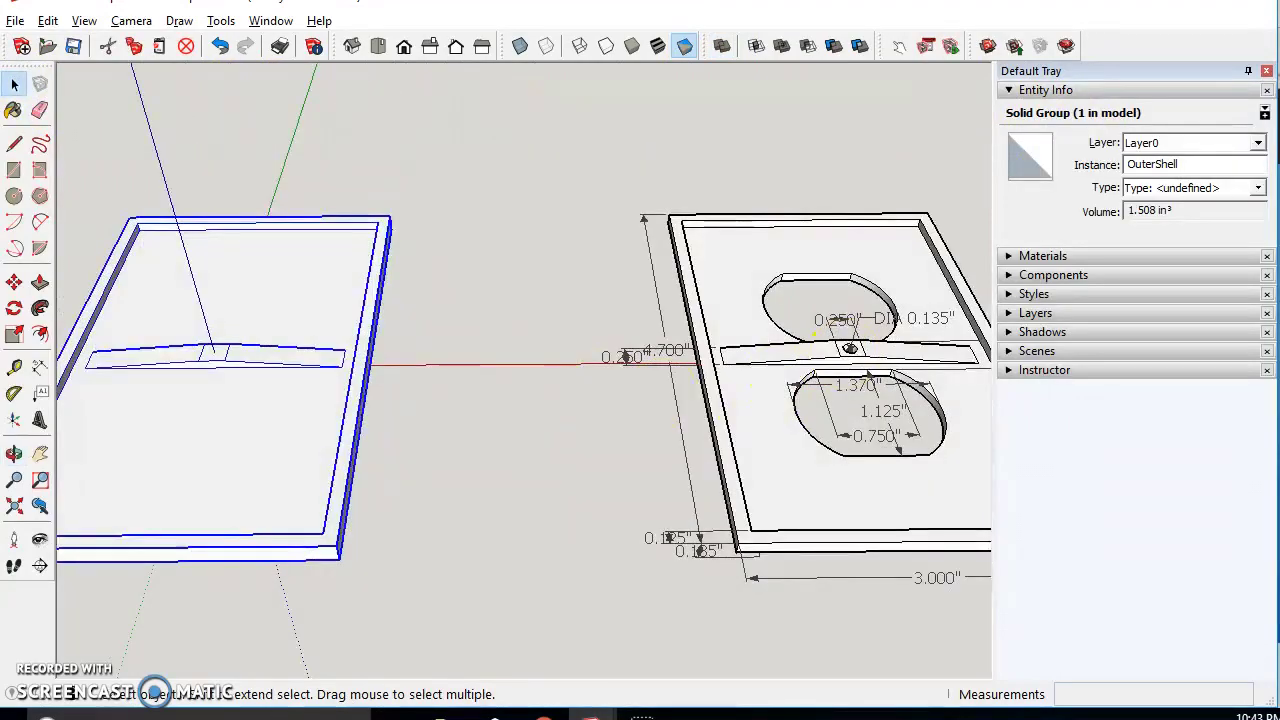
Examine the finished plate's centre hole for its diameter and position on the crossbar's flat section
{"action": "left_click", "coordinate": [14, 196]}
{"action": "scroll", "coordinate": [835, 328], "scroll_direction": "up", "scroll_amount": 5}
{"action": "scroll", "coordinate": [835, 328], "scroll_direction": "up", "scroll_amount": 3}
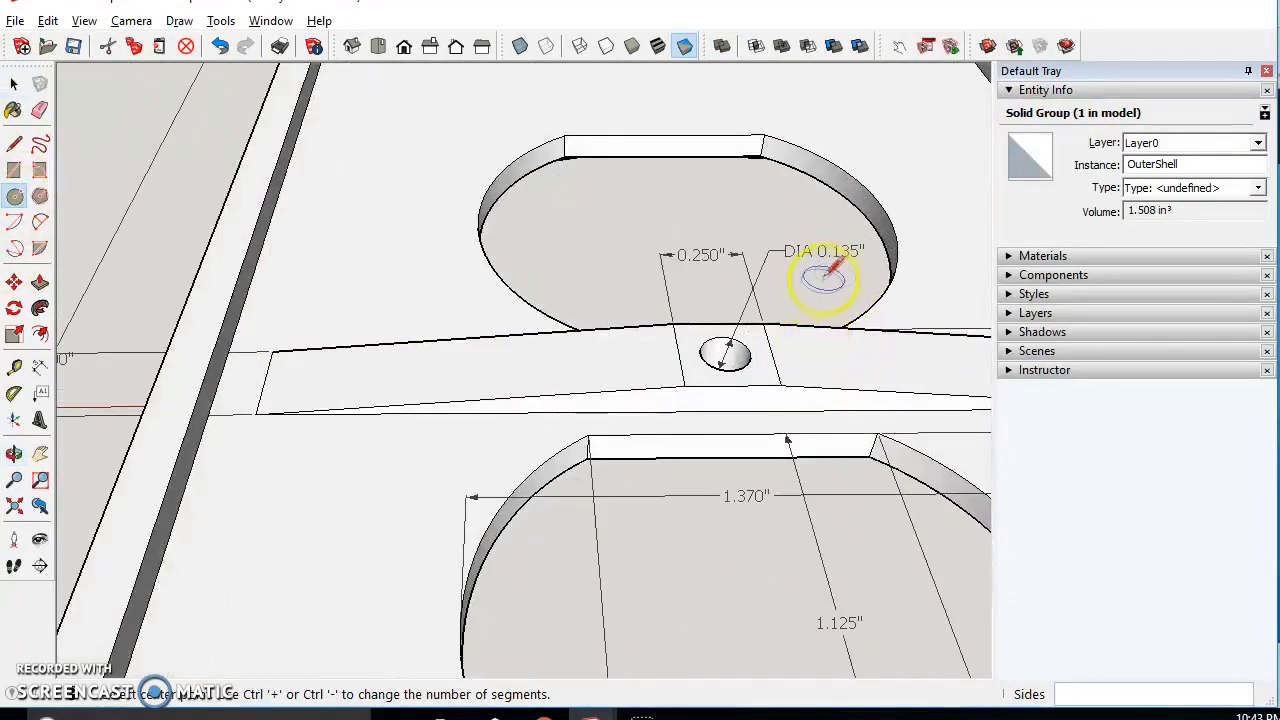
{"action": "scroll", "coordinate": [700, 312], "scroll_direction": "down", "scroll_amount": 3}
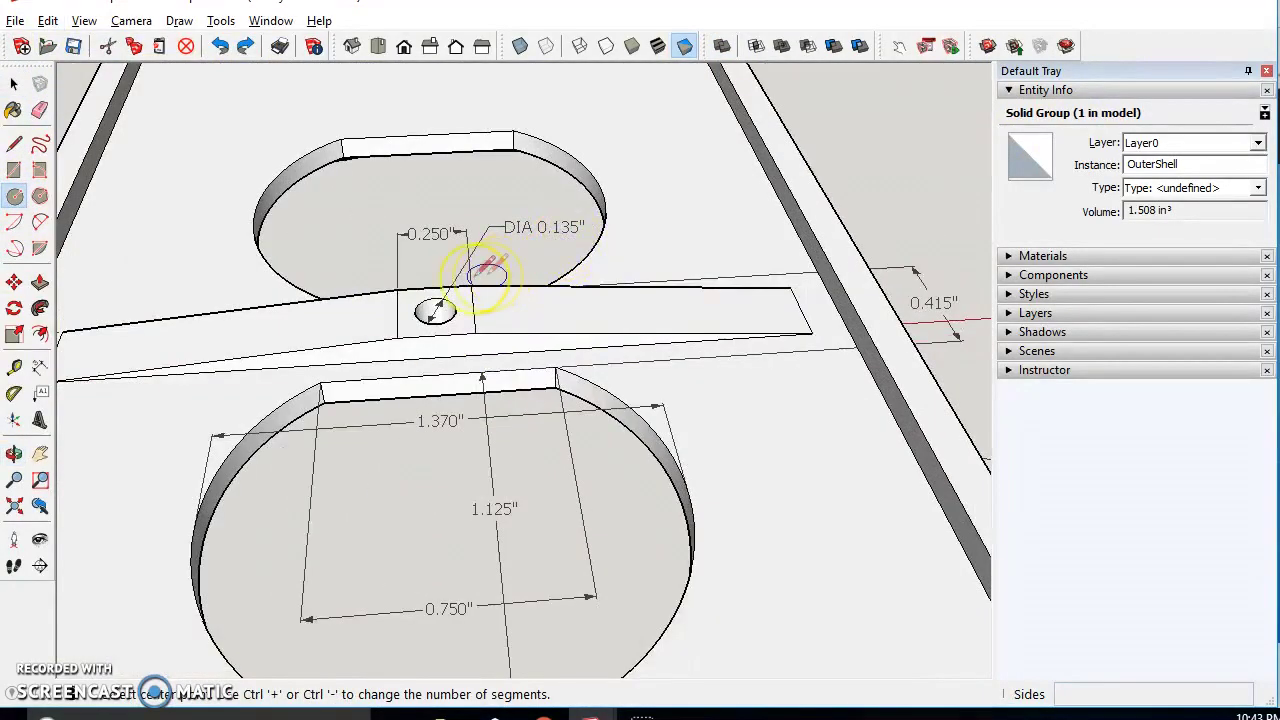
{"action": "scroll", "coordinate": [457, 292], "scroll_direction": "down", "scroll_amount": 4}
{"action": "middle_click_drag", "start_coordinate": [134, 305], "coordinate": [702, 312], "text": "shift"}
{"action": "middle_click_drag", "start_coordinate": [105, 435], "coordinate": [374, 420], "text": "shift"}
{"action": "scroll", "coordinate": [425, 303], "scroll_direction": "up", "scroll_amount": 5}
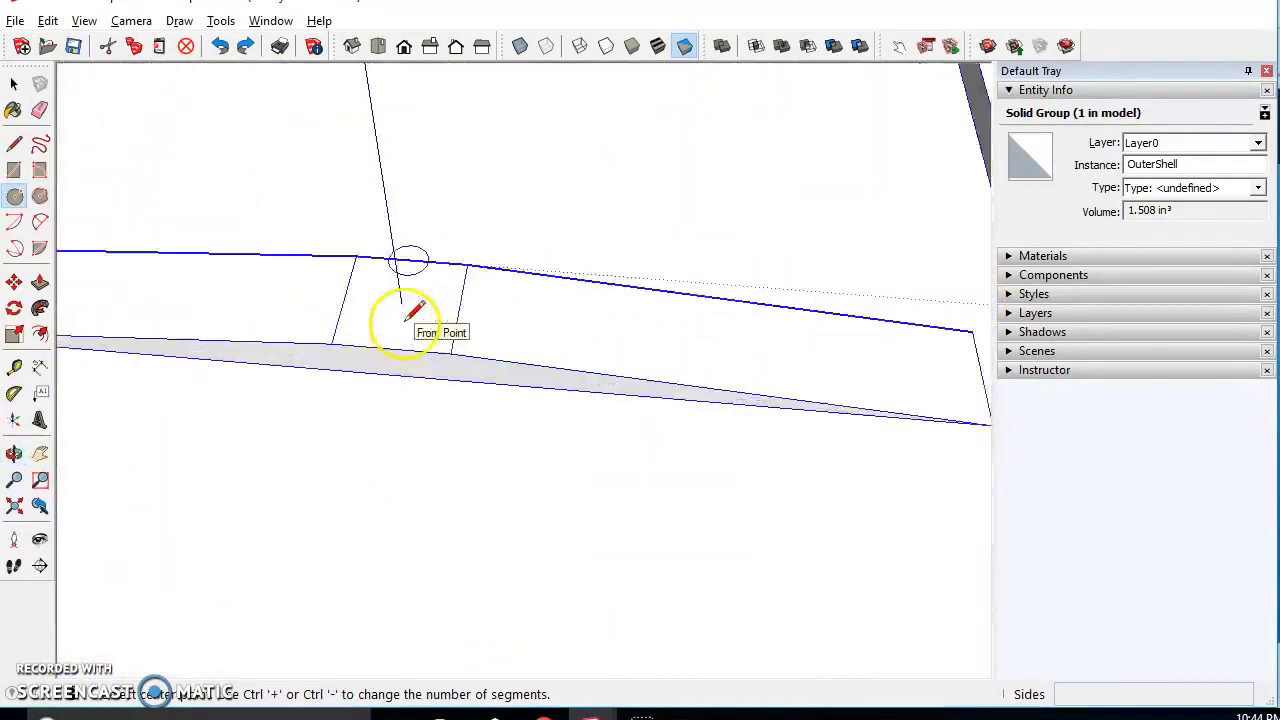
Place two guides crossing at the centre of the crossbar's flat section, the lengthwise one 0.125 inch from the crossbar's long edge
{"action": "left_click", "coordinate": [15, 367]}
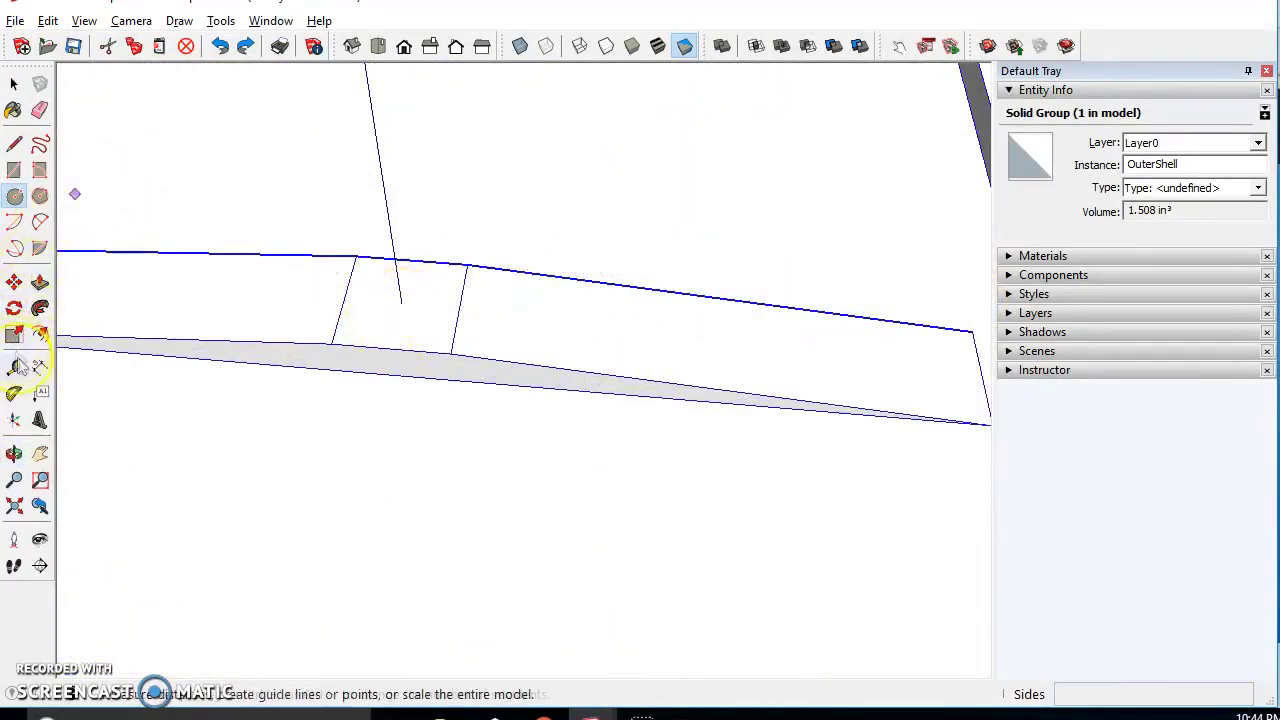
{"action": "left_click", "coordinate": [417, 350]}
{"action": "middle_click_drag", "start_coordinate": [473, 297], "coordinate": [537, 291]}
{"action": "left_click", "coordinate": [566, 265]}
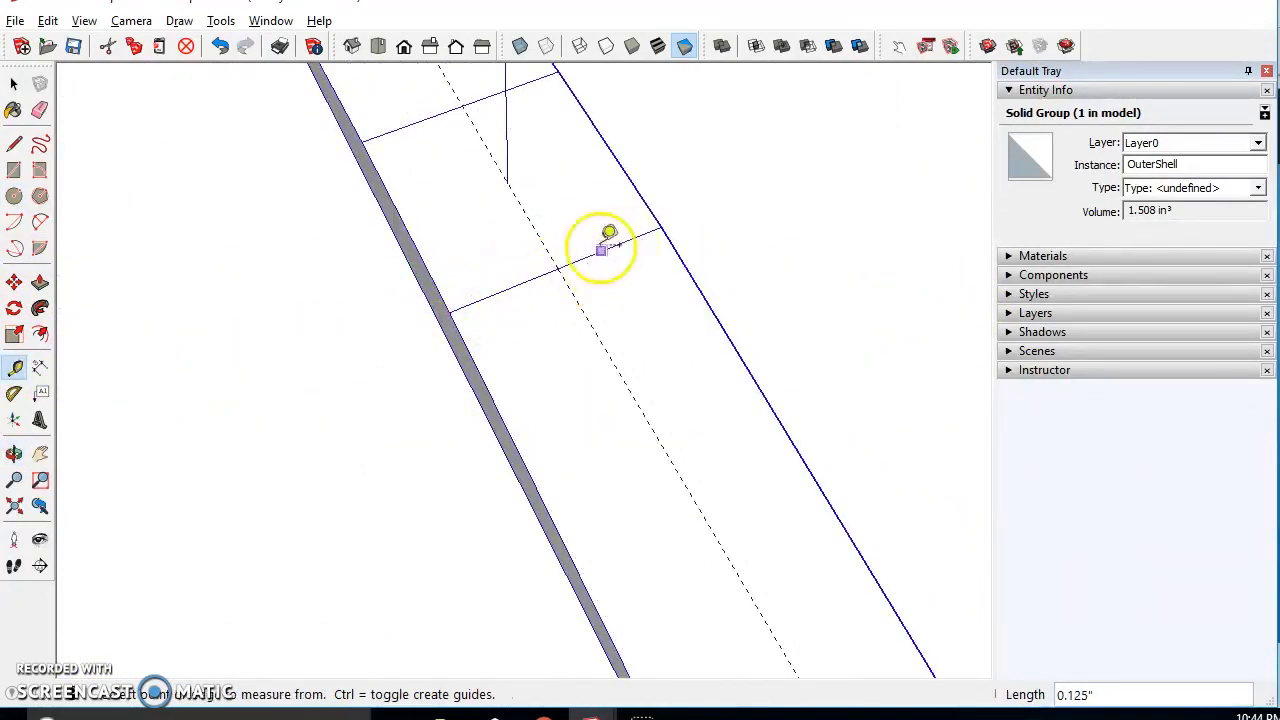
{"action": "left_click", "coordinate": [606, 249]}
{"action": "left_click", "coordinate": [620, 138]}
{"action": "middle_click_drag", "start_coordinate": [362, 330], "coordinate": [509, 294]}
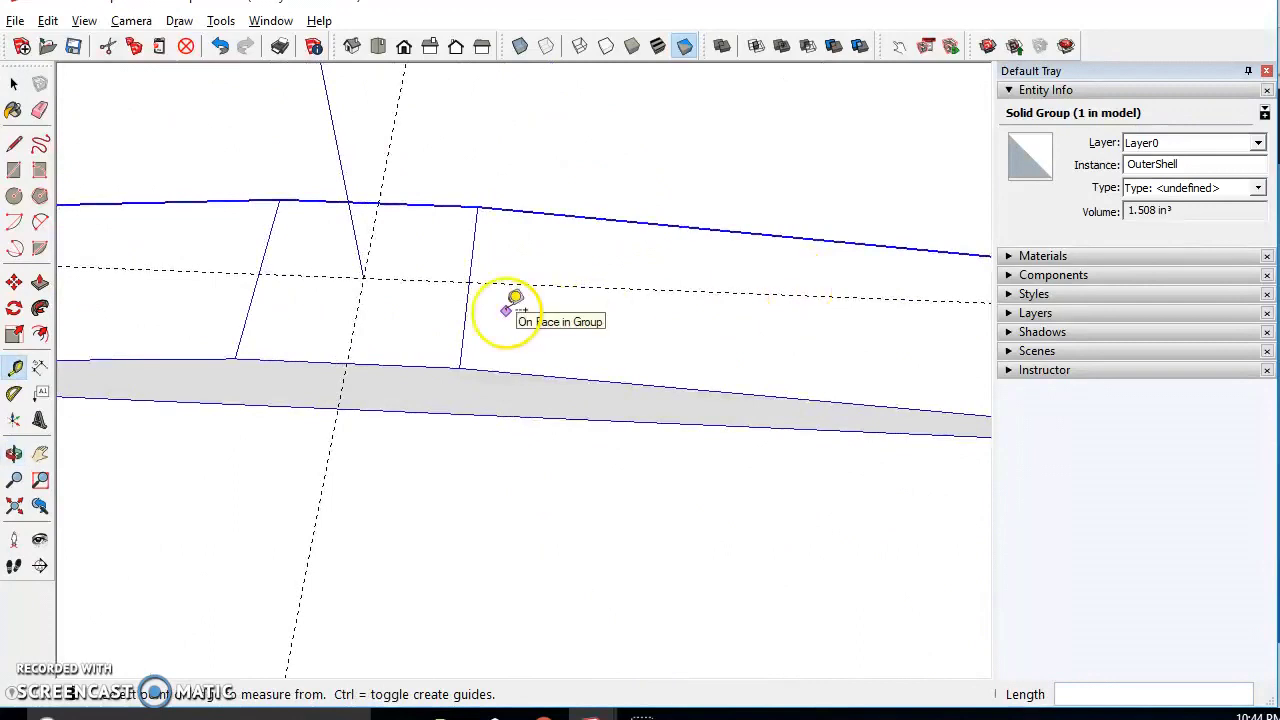
{"action": "left_click", "coordinate": [460, 303]}
Begin a circle centred on the guides' intersection on the crossbar's flat section
{"action": "left_click", "coordinate": [14, 196]}
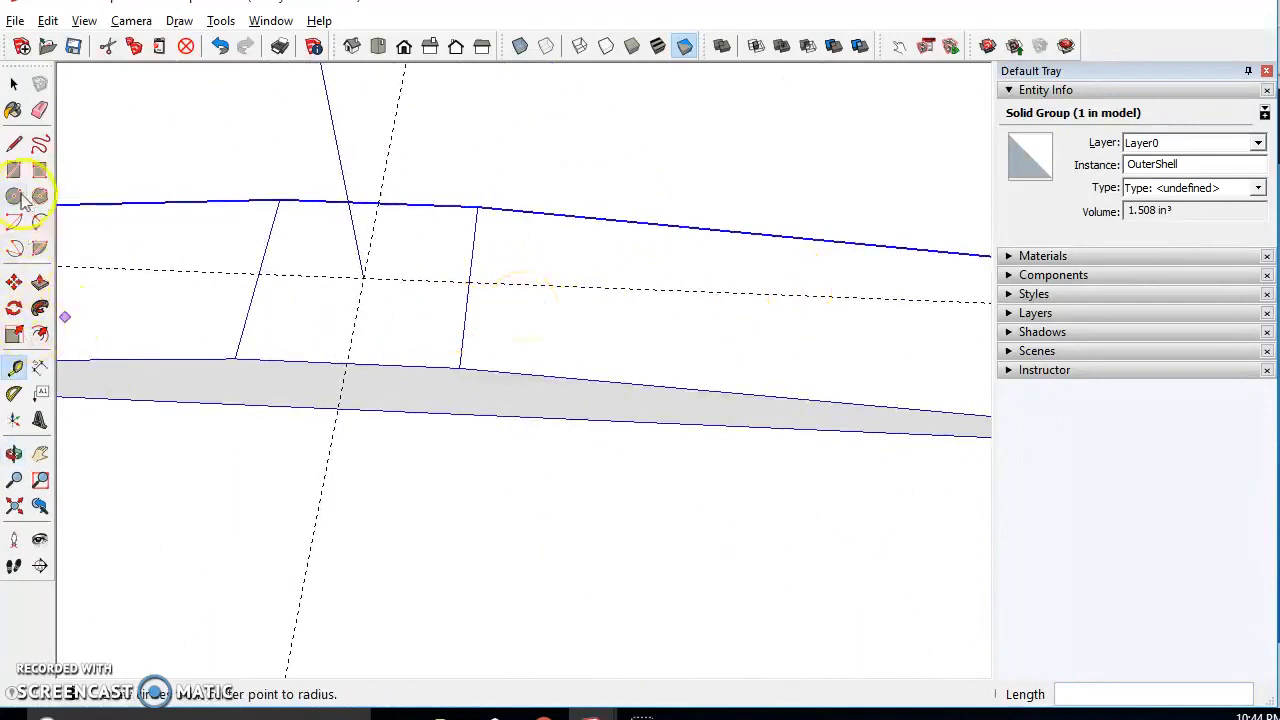
{"action": "left_click", "coordinate": [364, 277]}
{"action": "left_click", "coordinate": [417, 280]}
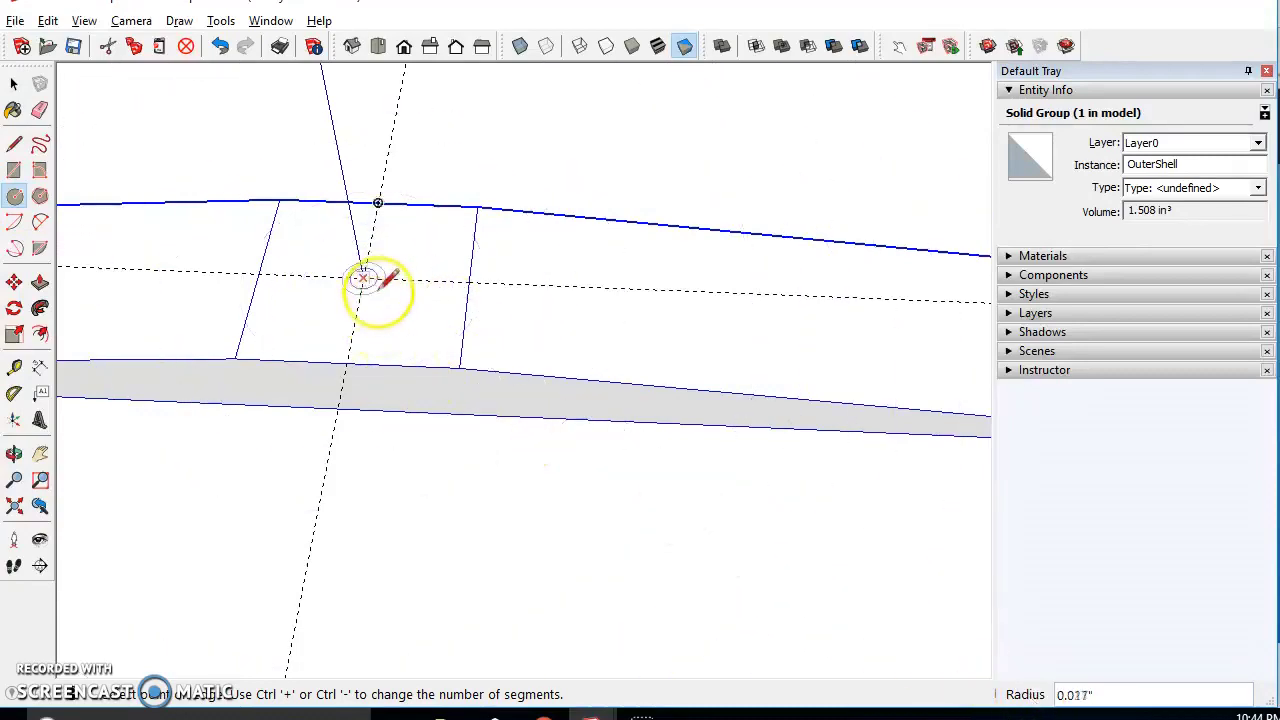
Work out the hole's radius by dividing 0.135 by 2 in Calculator
{"action": "key", "text": "super"}
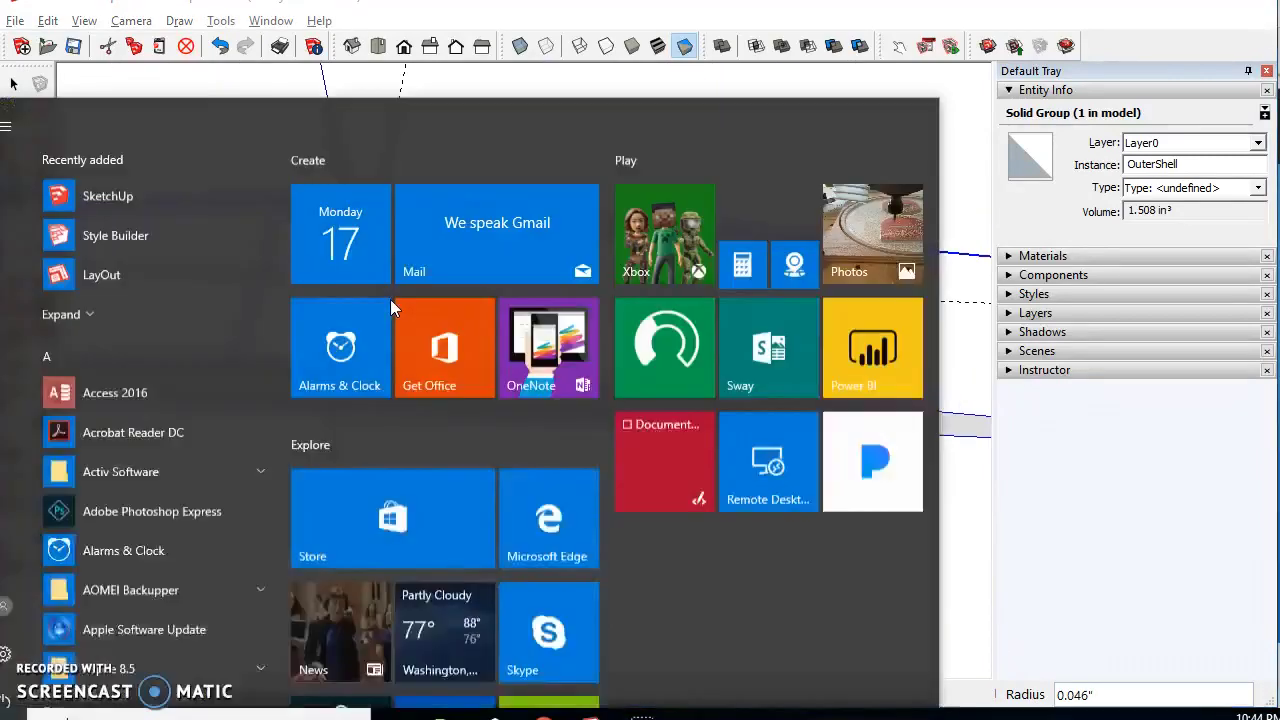
{"action": "type", "text": "ca"}
{"action": "left_click", "coordinate": [160, 186]}
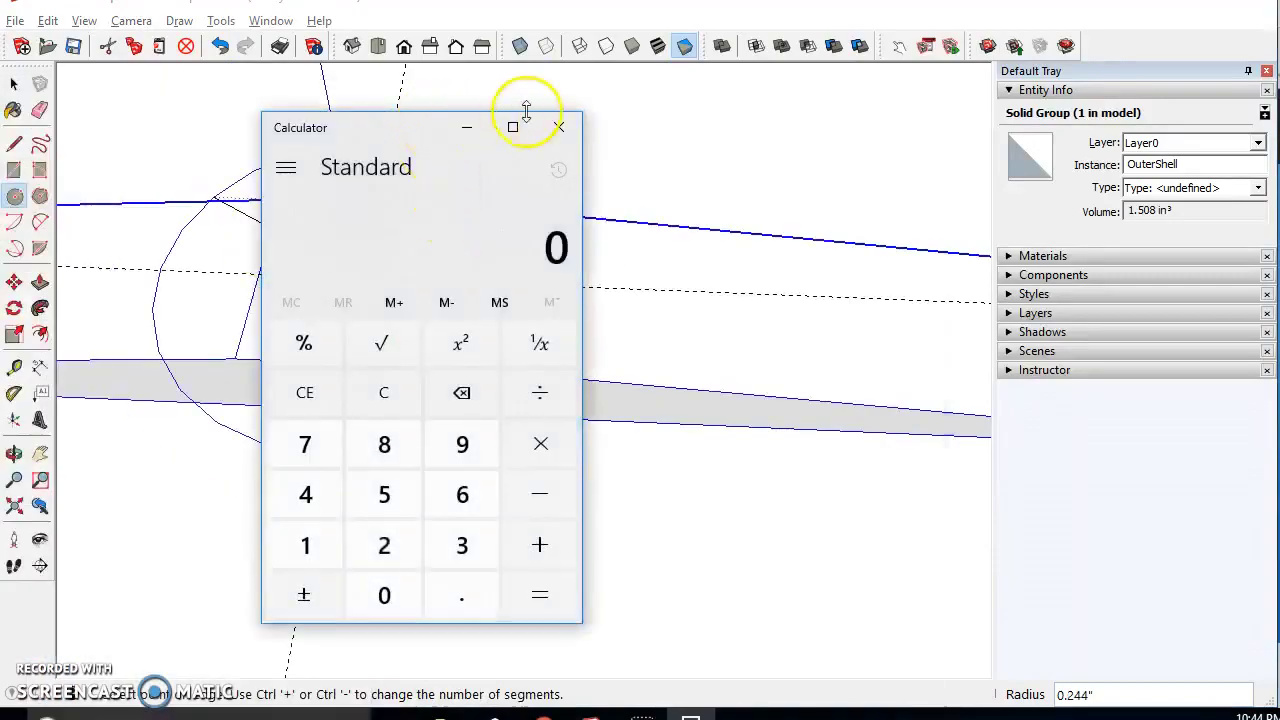
{"action": "scroll", "coordinate": [850, 370], "scroll_direction": "up", "scroll_amount": 5}
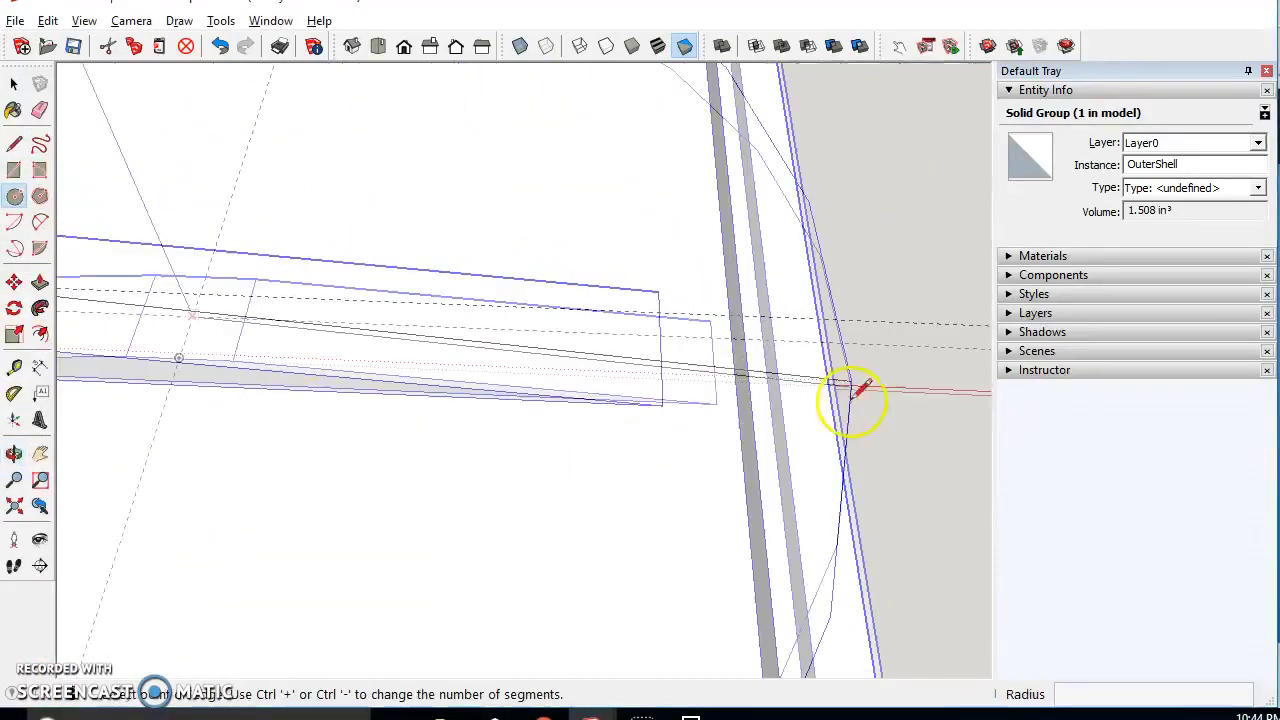
{"action": "scroll", "coordinate": [420, 420], "scroll_direction": "down", "scroll_amount": 8}
{"action": "scroll", "coordinate": [597, 386], "scroll_direction": "up", "scroll_amount": 2}
{"action": "scroll", "coordinate": [610, 392], "scroll_direction": "down", "scroll_amount": 3}
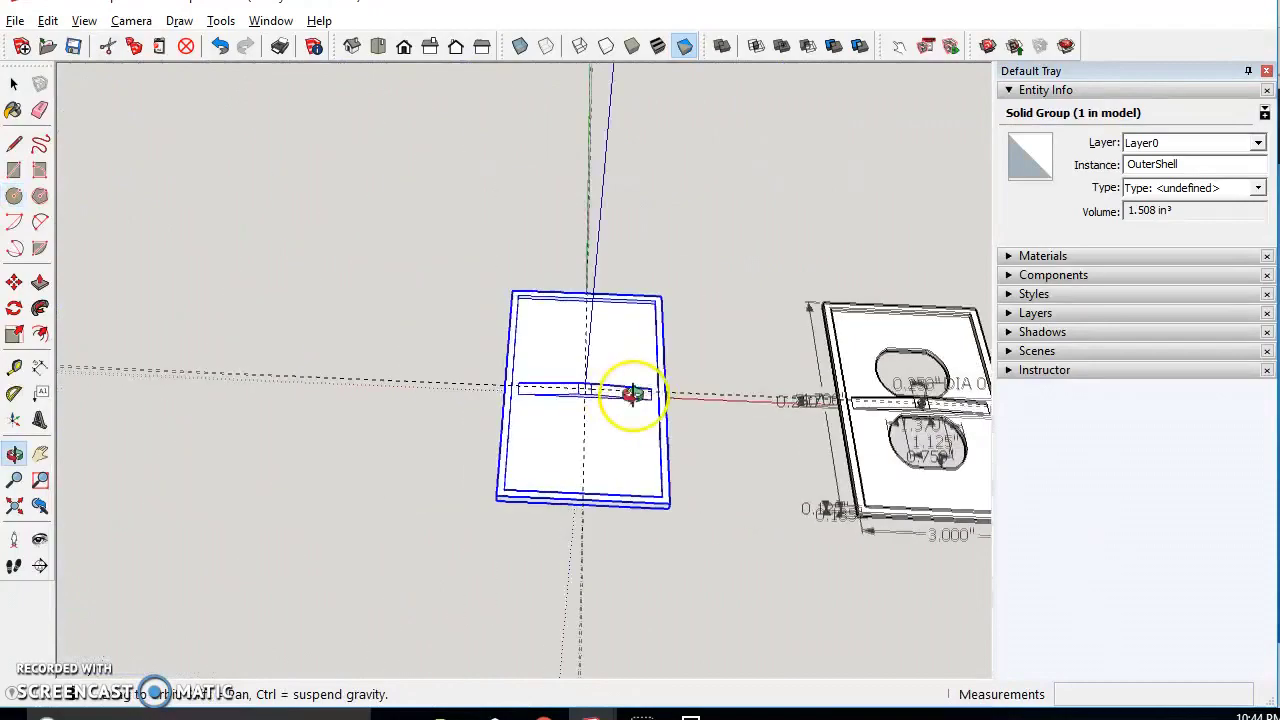
{"action": "scroll", "coordinate": [537, 386], "scroll_direction": "up", "scroll_amount": 3}
{"action": "key", "text": "alt+Tab"}
{"action": "type", "text": ".135"}
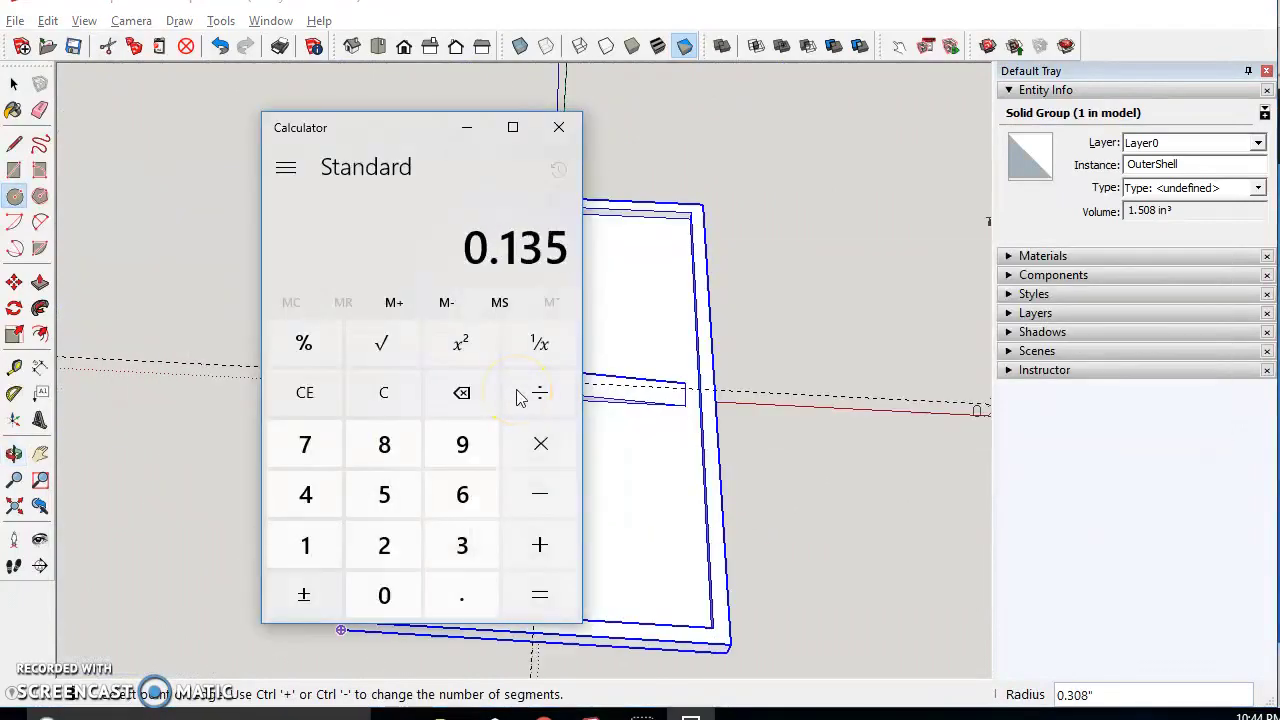
{"action": "type", "text": "/2"}
{"action": "key", "text": "Return"}
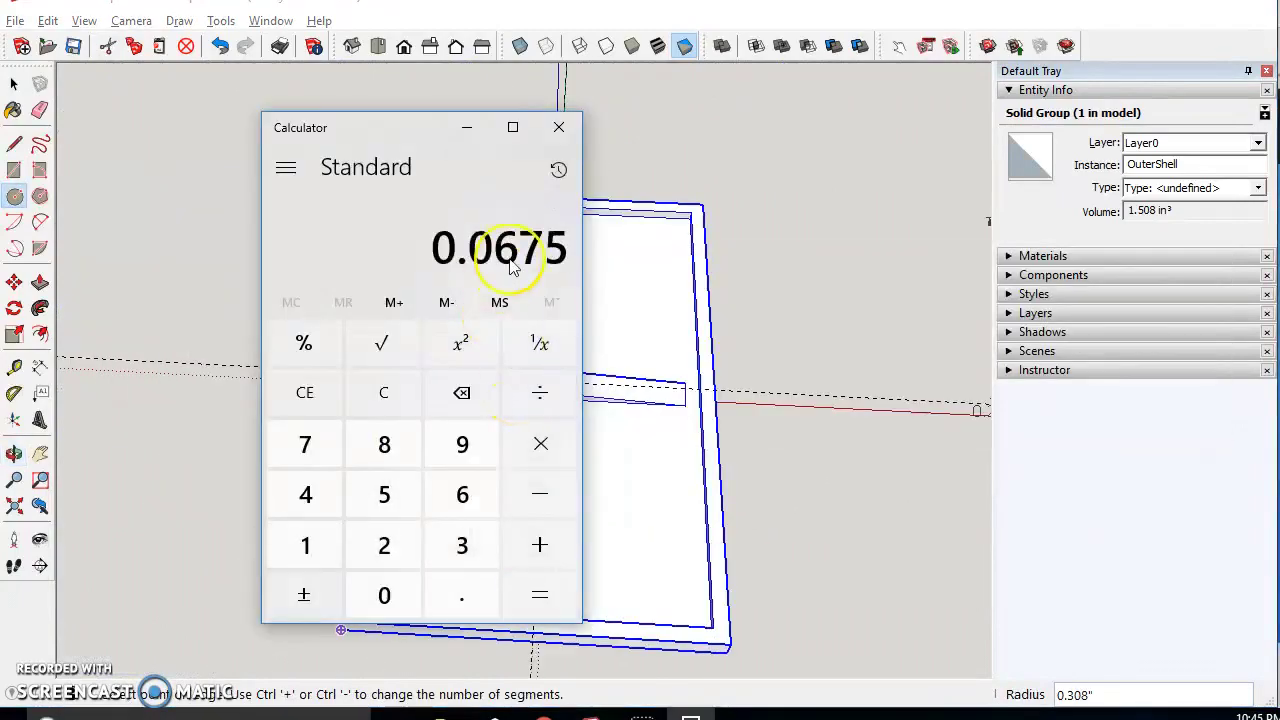
Switch back to SketchUp and finish the circle with a radius of 0.0675 inch
{"action": "left_click", "coordinate": [529, 14]}
{"action": "scroll", "coordinate": [505, 360], "scroll_direction": "up", "scroll_amount": 6}
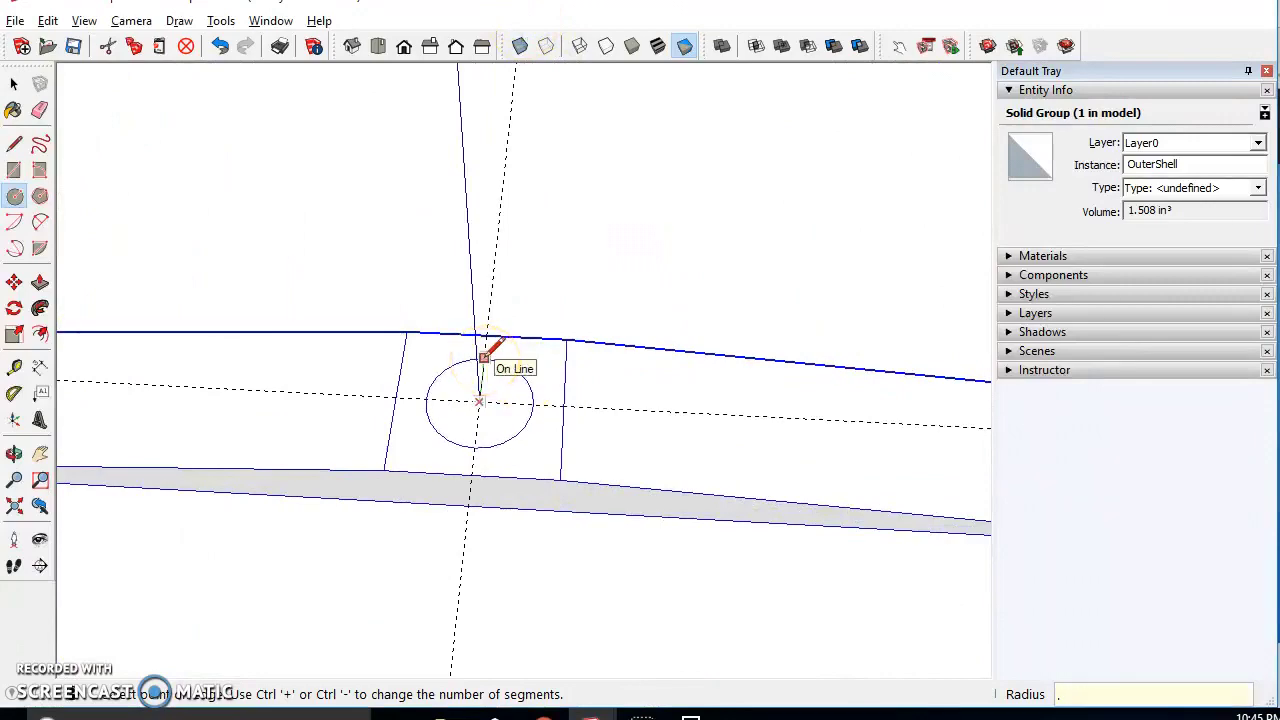
{"action": "type", "text": "75"}
{"action": "key", "text": "Return"}
Select the new circle's edge and check its radius in the entity information
{"action": "left_click", "coordinate": [14, 84]}
{"action": "scroll", "coordinate": [520, 380], "scroll_direction": "up", "scroll_amount": 5}
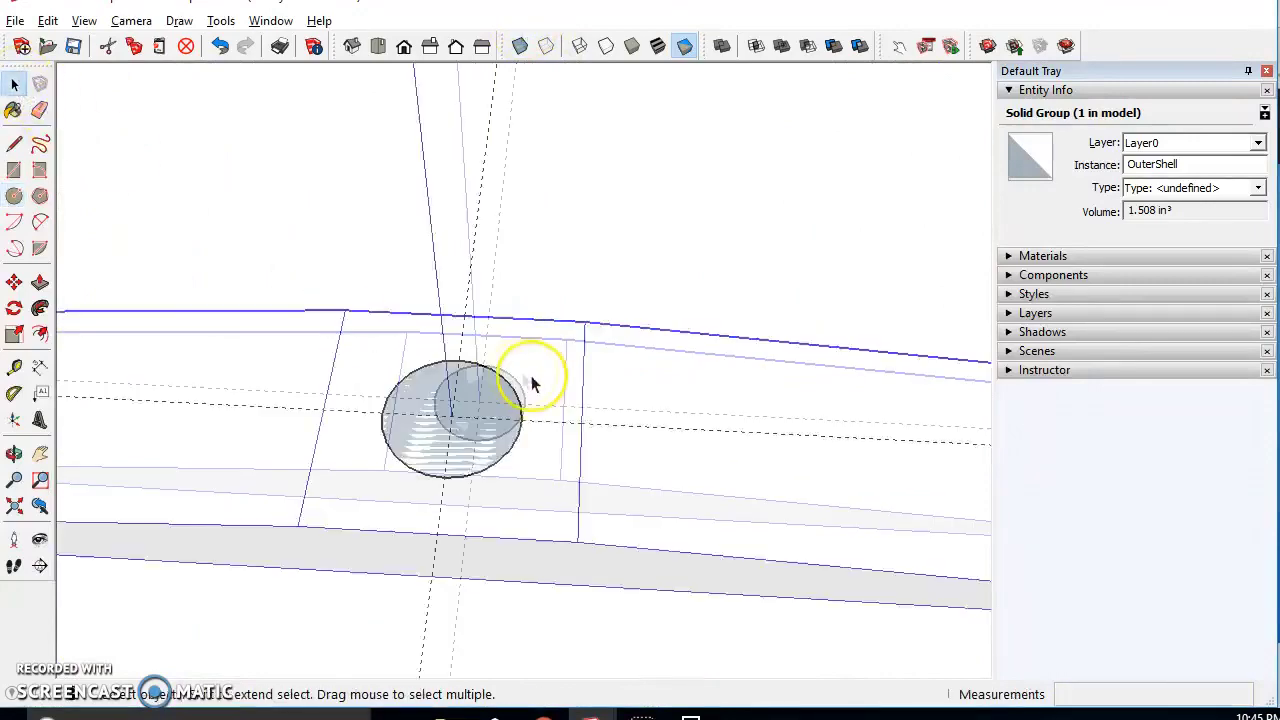
{"action": "left_click", "coordinate": [498, 382]}
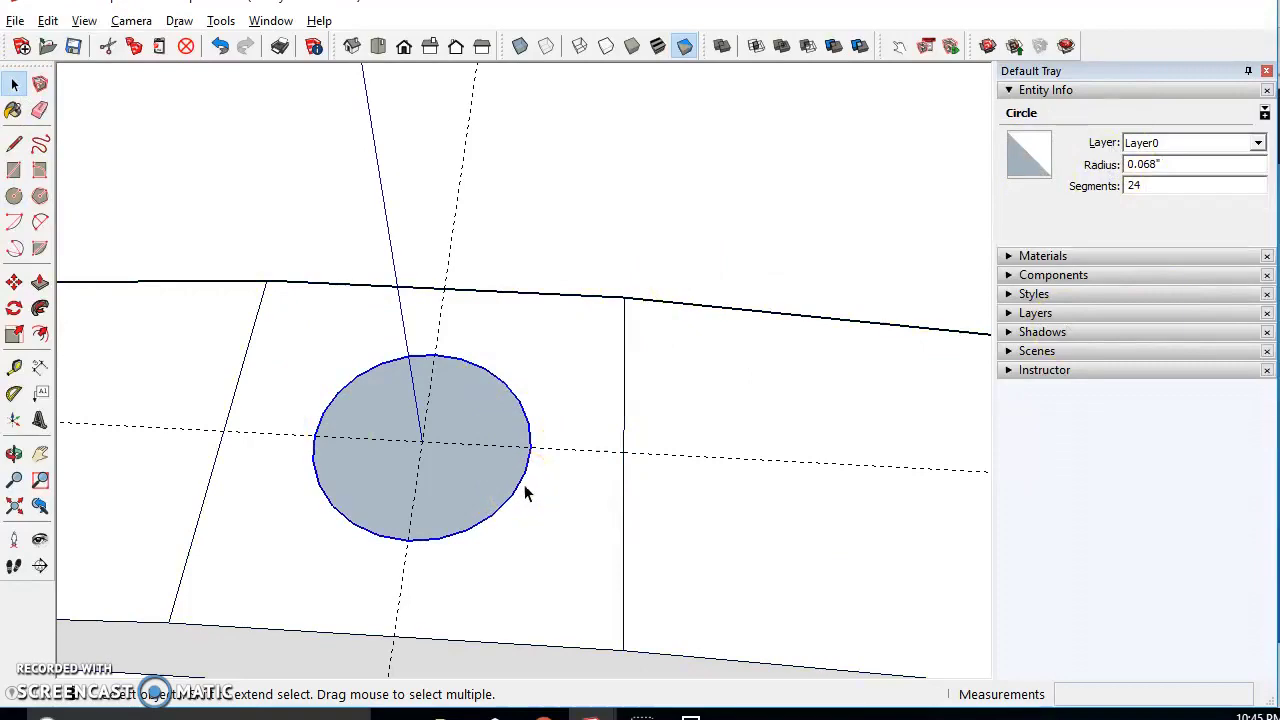
{"action": "scroll", "coordinate": [527, 492], "scroll_direction": "down", "scroll_amount": 3}
{"action": "left_click", "coordinate": [1155, 190]}
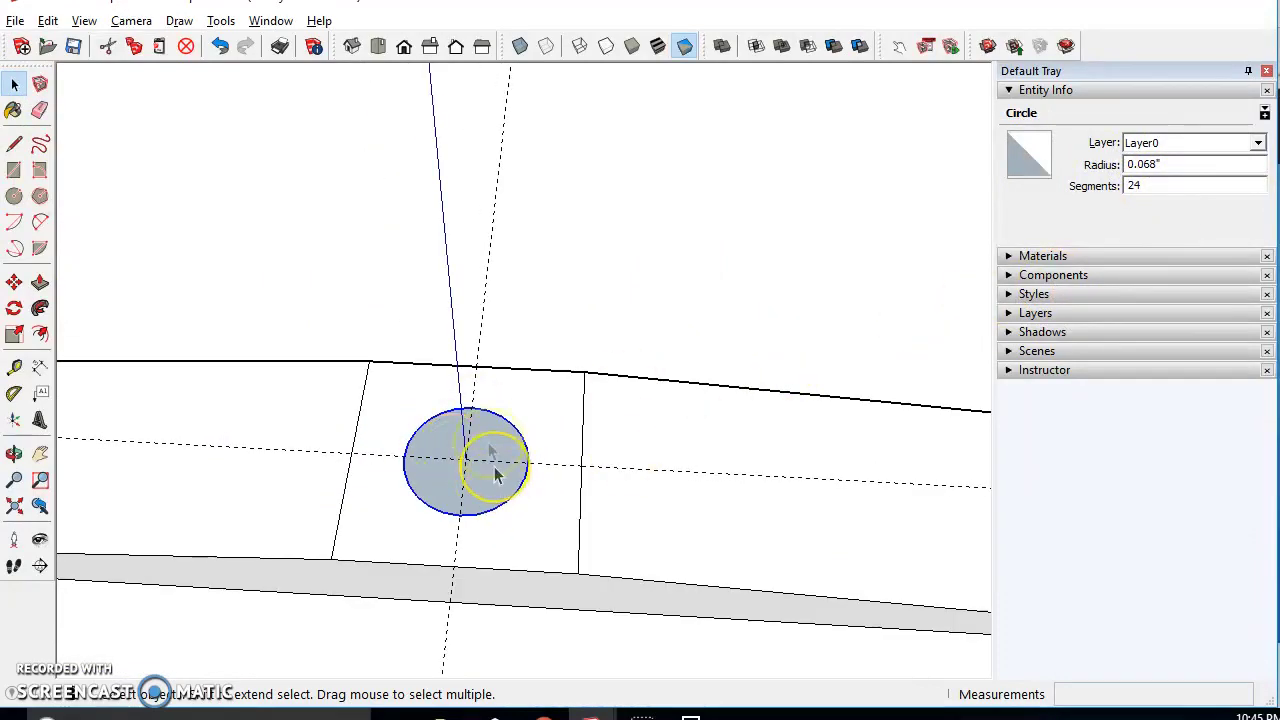
{"action": "scroll", "coordinate": [495, 475], "scroll_direction": "up", "scroll_amount": 5}
{"action": "scroll", "coordinate": [517, 543], "scroll_direction": "down", "scroll_amount": 6}
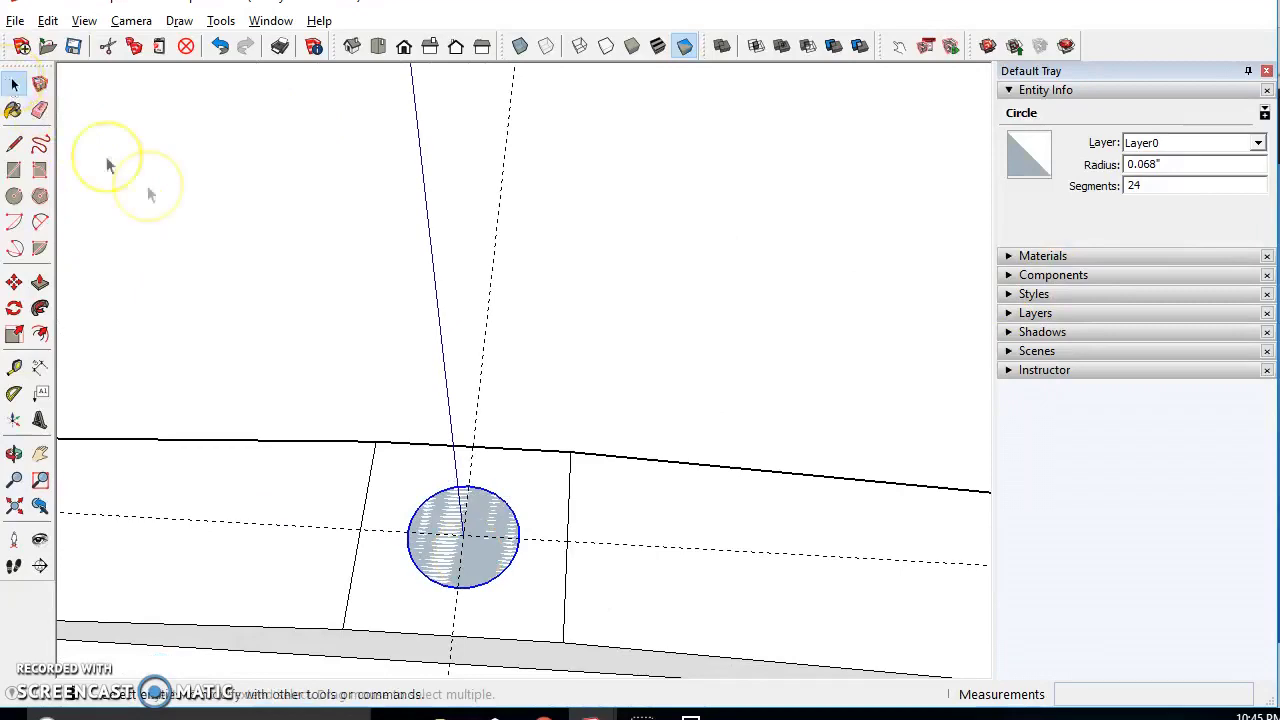
Select the circle's face together with its edge and cut them from the model outside the plate's group
{"action": "scroll", "coordinate": [245, 335], "scroll_direction": "down", "scroll_amount": 7}
{"action": "scroll", "coordinate": [266, 386], "scroll_direction": "up", "scroll_amount": 4}
{"action": "middle_click_drag", "start_coordinate": [266, 386], "coordinate": [437, 463], "text": "shift"}
{"action": "scroll", "coordinate": [501, 447], "scroll_direction": "up", "scroll_amount": 3}
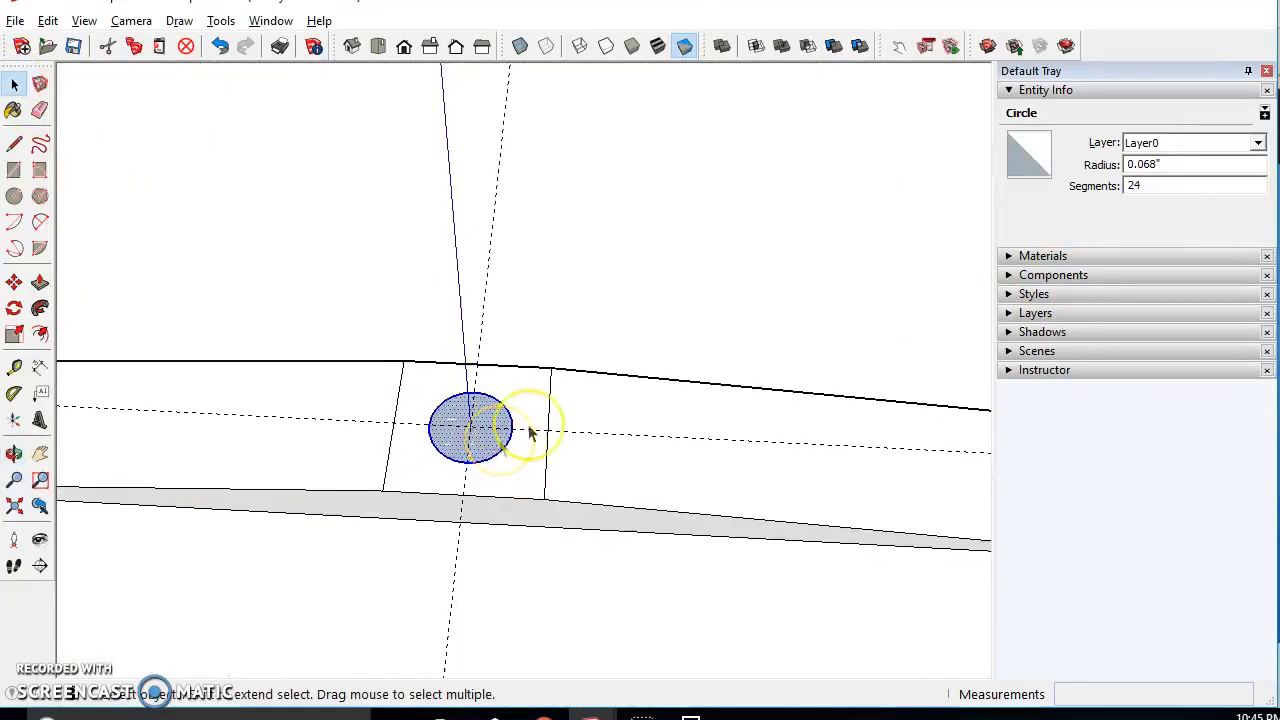
{"action": "left_click_drag", "start_coordinate": [530, 432], "coordinate": [423, 490]}
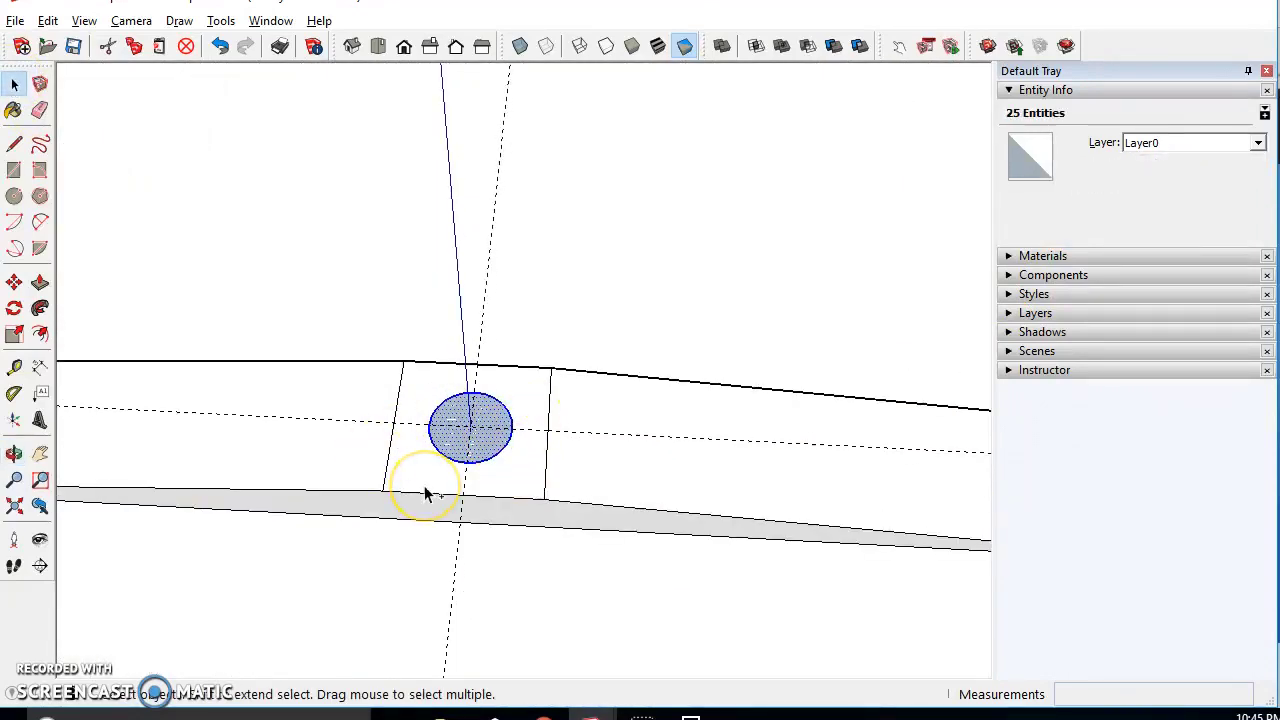
{"action": "key", "text": "Delete"}
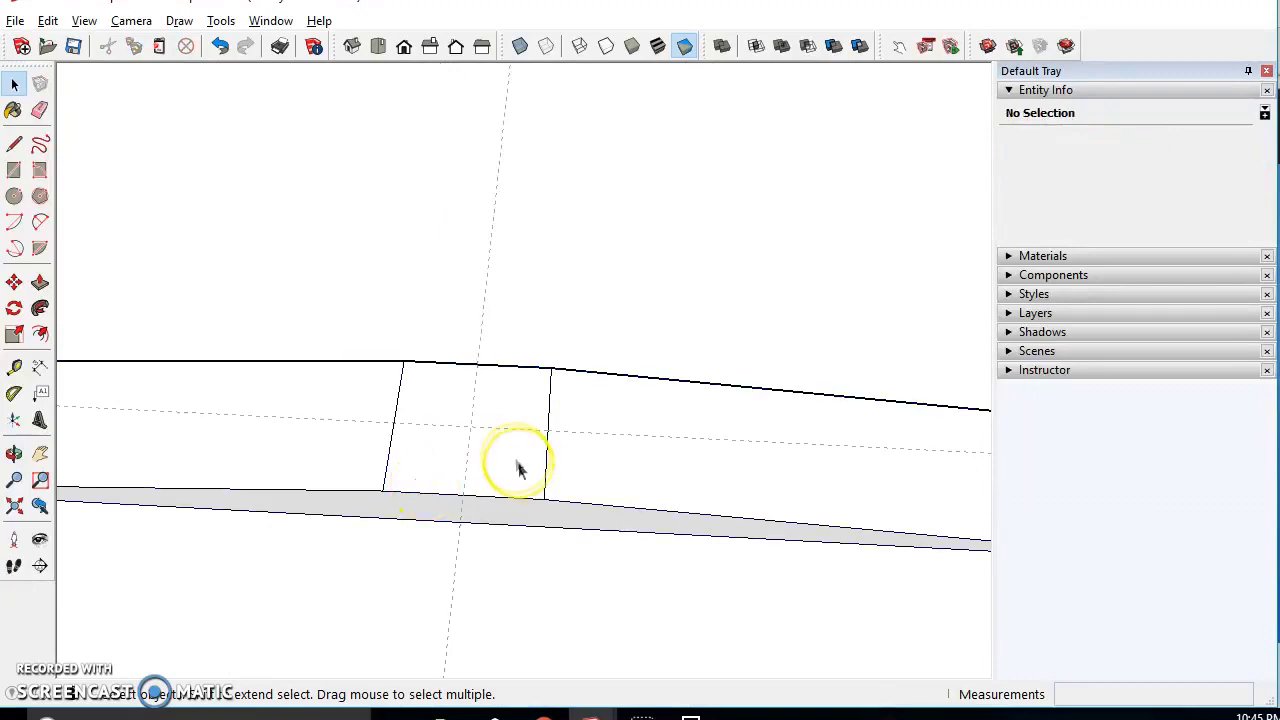
Paste the circle in place inside the plate's open group, on the crossbar's flat section
{"action": "scroll", "coordinate": [520, 465], "scroll_direction": "down", "scroll_amount": 4}
{"action": "scroll", "coordinate": [654, 434], "scroll_direction": "down", "scroll_amount": 2}
{"action": "scroll", "coordinate": [586, 449], "scroll_direction": "up", "scroll_amount": 4}
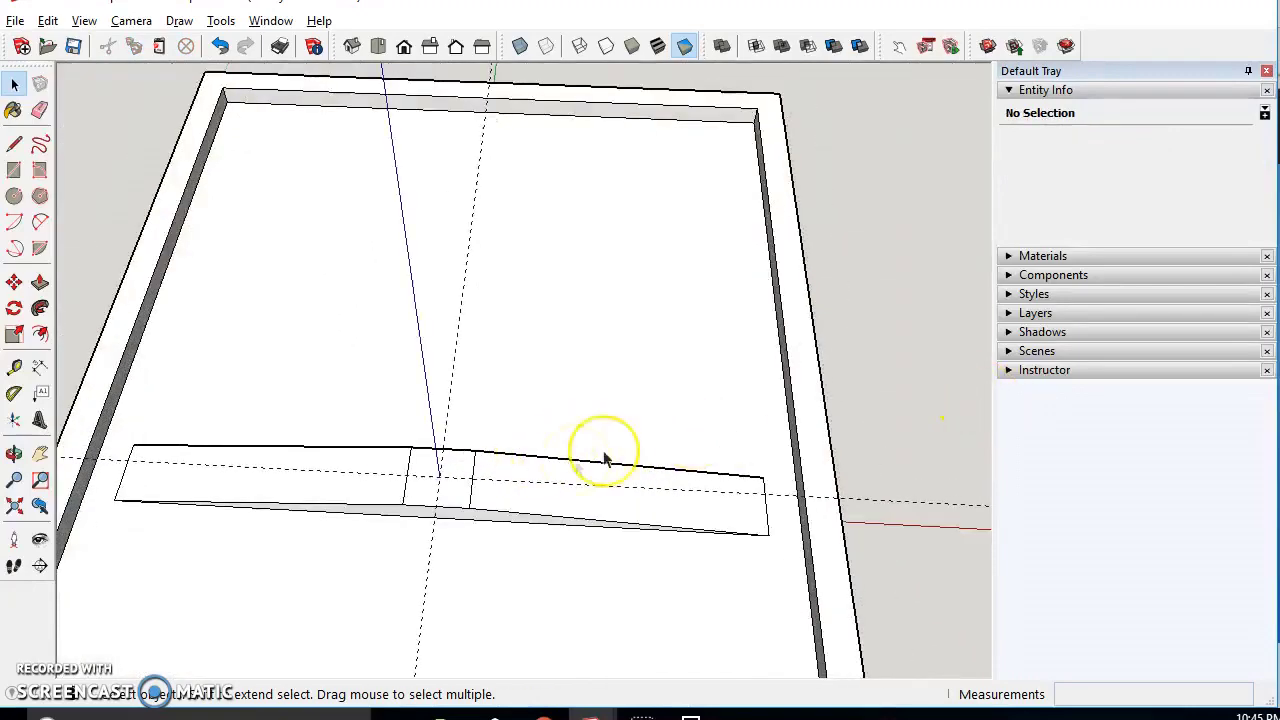
{"action": "scroll", "coordinate": [480, 510], "scroll_direction": "up", "scroll_amount": 3}
{"action": "left_click", "coordinate": [47, 20]}
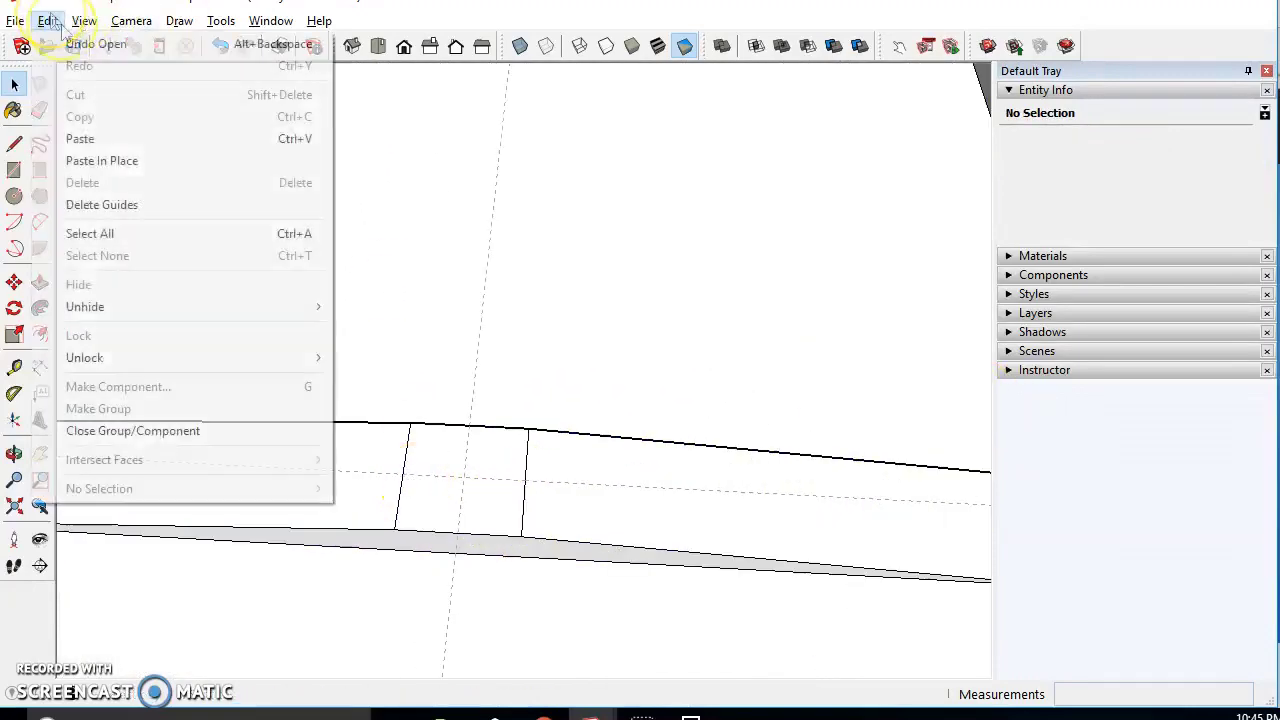
{"action": "left_click", "coordinate": [103, 162]}
Push the circle 0.185 inch down through the plate to cut the screw hole
{"action": "left_click", "coordinate": [40, 283]}
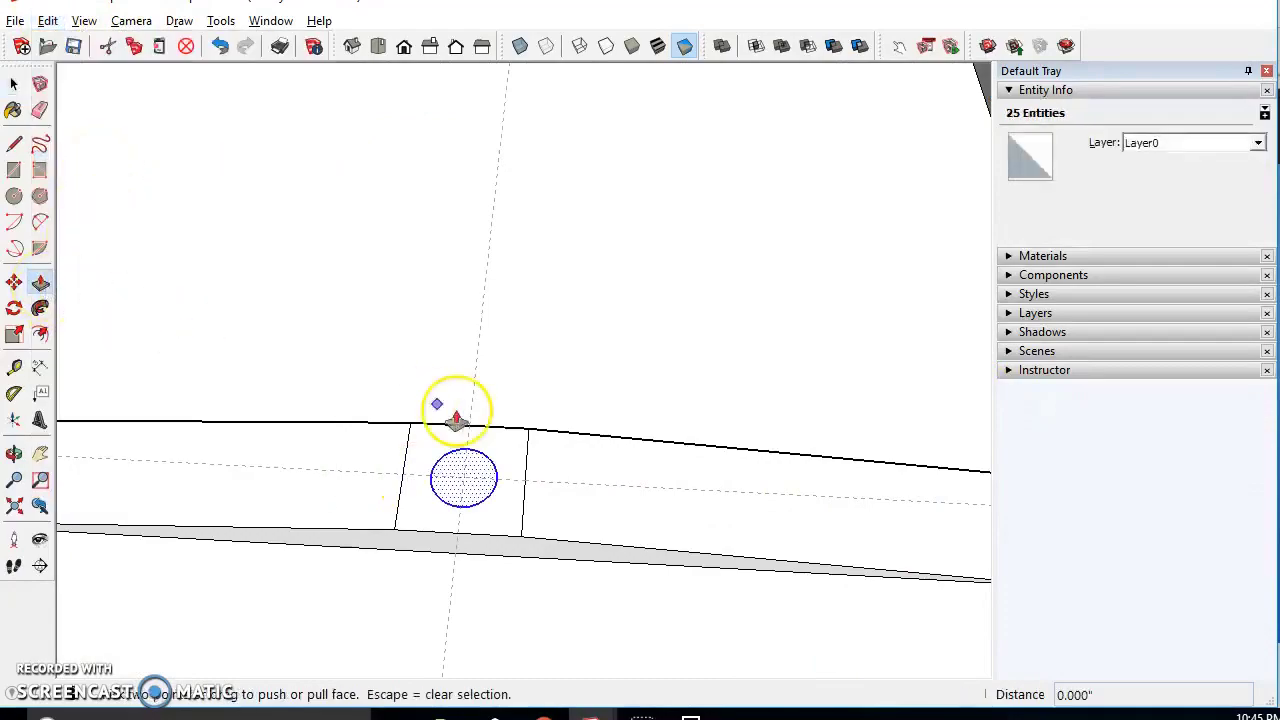
{"action": "left_click", "coordinate": [482, 490]}
{"action": "middle_click_drag", "start_coordinate": [466, 523], "coordinate": [403, 531]}
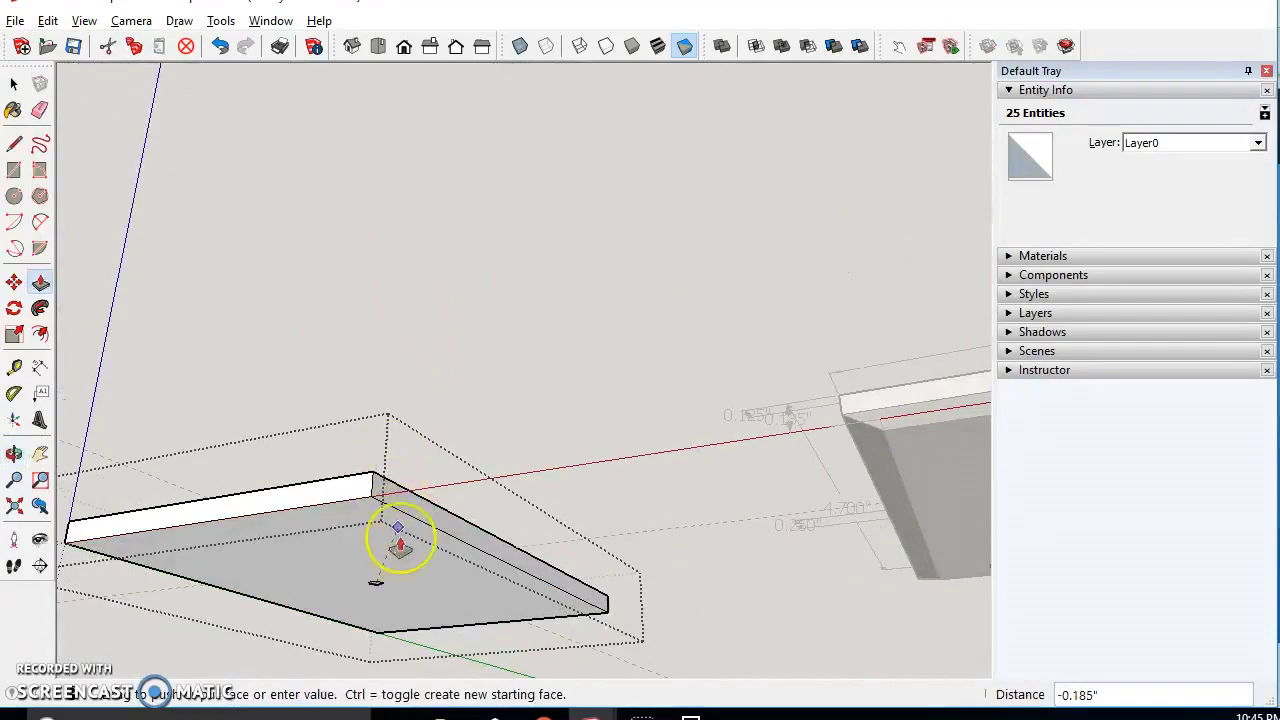
{"action": "left_click", "coordinate": [414, 583]}
{"action": "middle_click_drag", "start_coordinate": [391, 394], "coordinate": [382, 540]}
{"action": "middle_click_drag", "start_coordinate": [371, 329], "coordinate": [385, 425]}
{"action": "scroll", "coordinate": [280, 263], "scroll_direction": "up", "scroll_amount": 6}
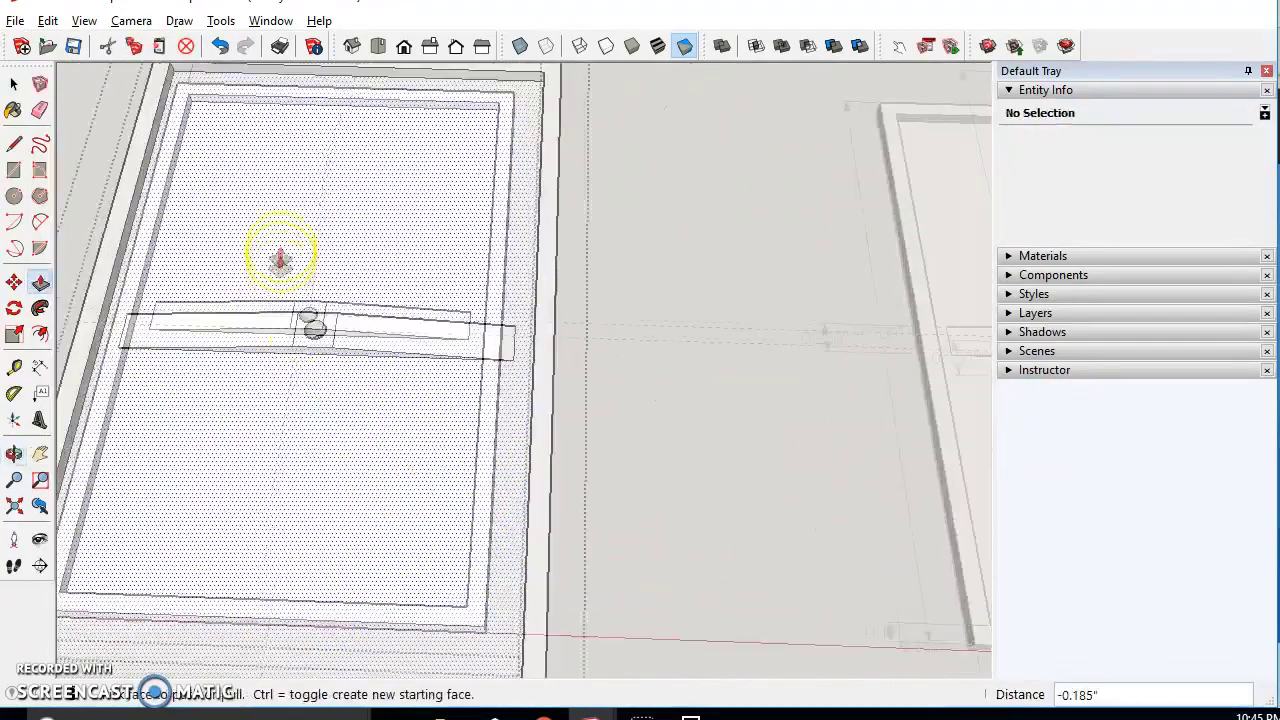
Compare the new plate with the finished plate and examine the finished plate's two outlet openings and crossbar
{"action": "middle_click_drag", "start_coordinate": [360, 366], "coordinate": [443, 491]}
{"action": "left_click", "coordinate": [14, 84]}
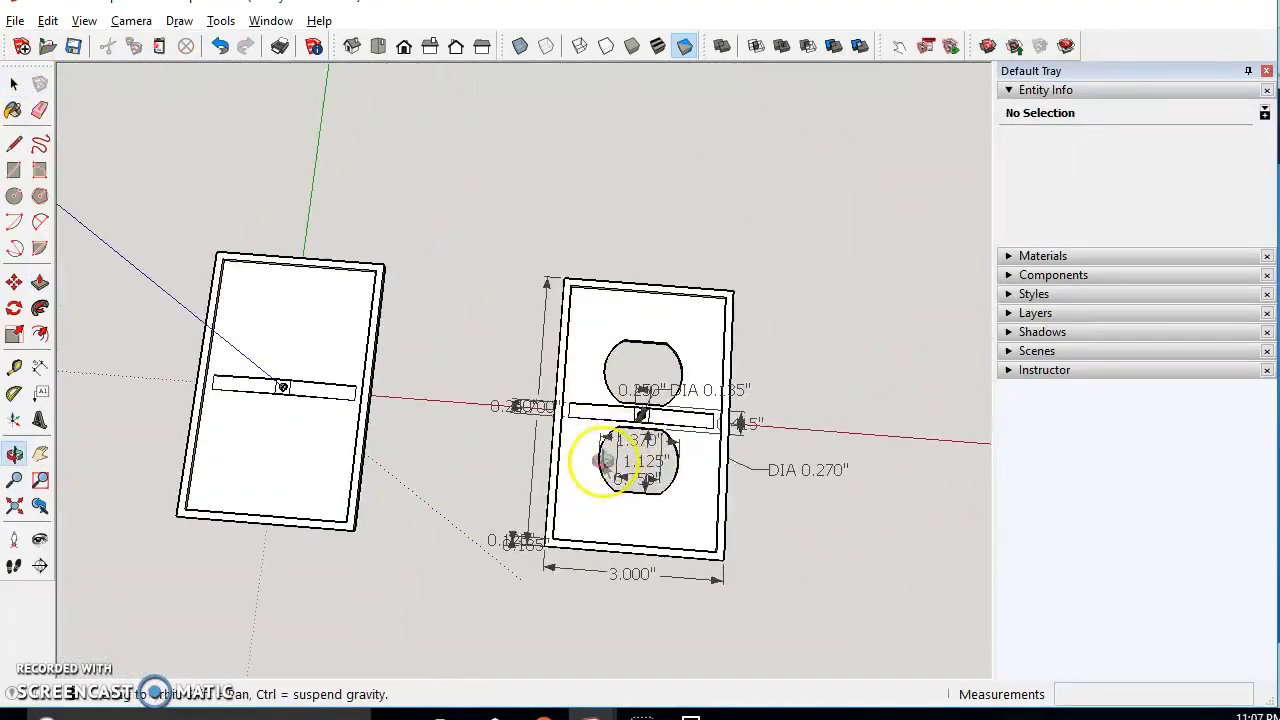
{"action": "scroll", "coordinate": [641, 452], "scroll_direction": "up", "scroll_amount": 3}
{"action": "scroll", "coordinate": [586, 509], "scroll_direction": "down", "scroll_amount": 2}
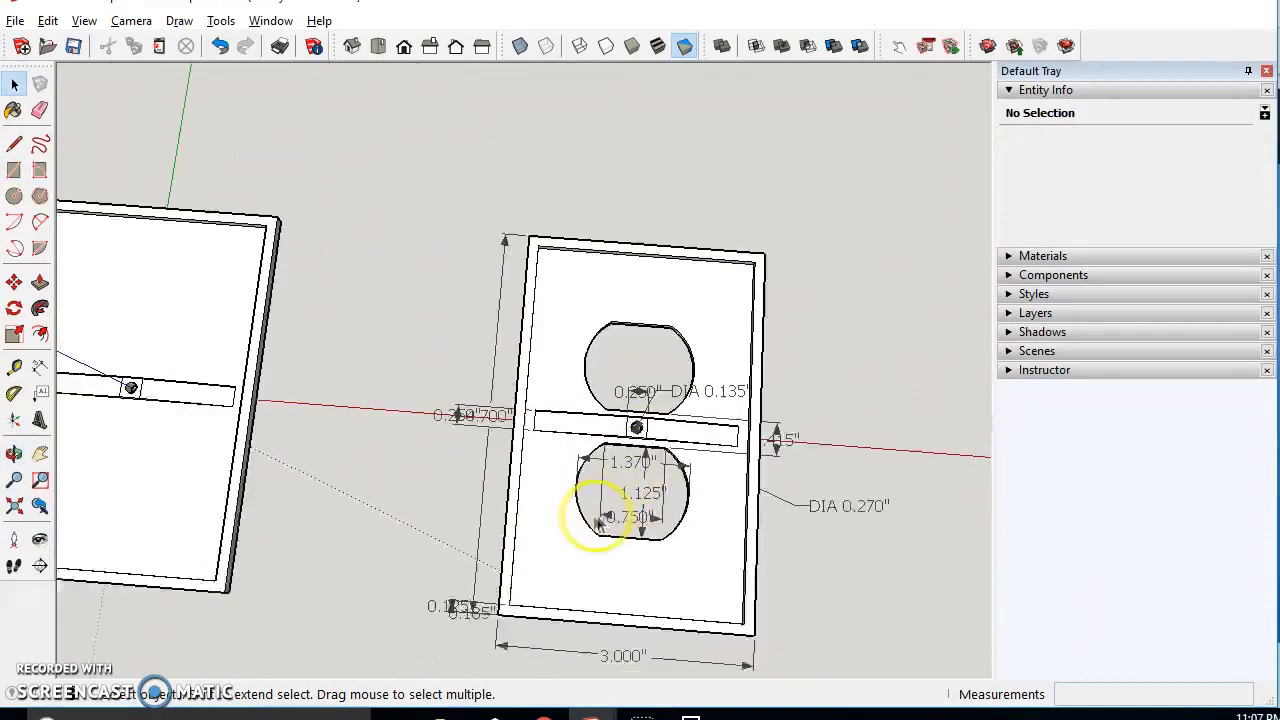
{"action": "middle_click_drag", "start_coordinate": [586, 509], "coordinate": [529, 414]}
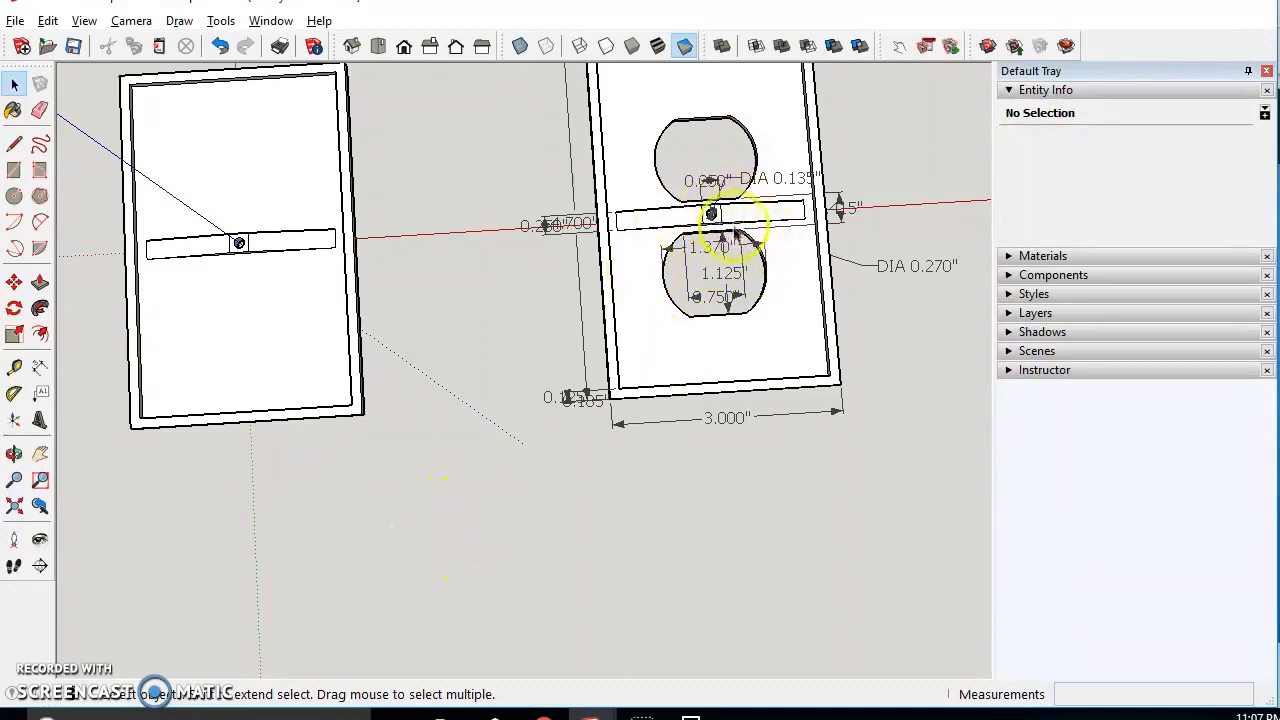
{"action": "scroll", "coordinate": [857, 224], "scroll_direction": "up", "scroll_amount": 5}
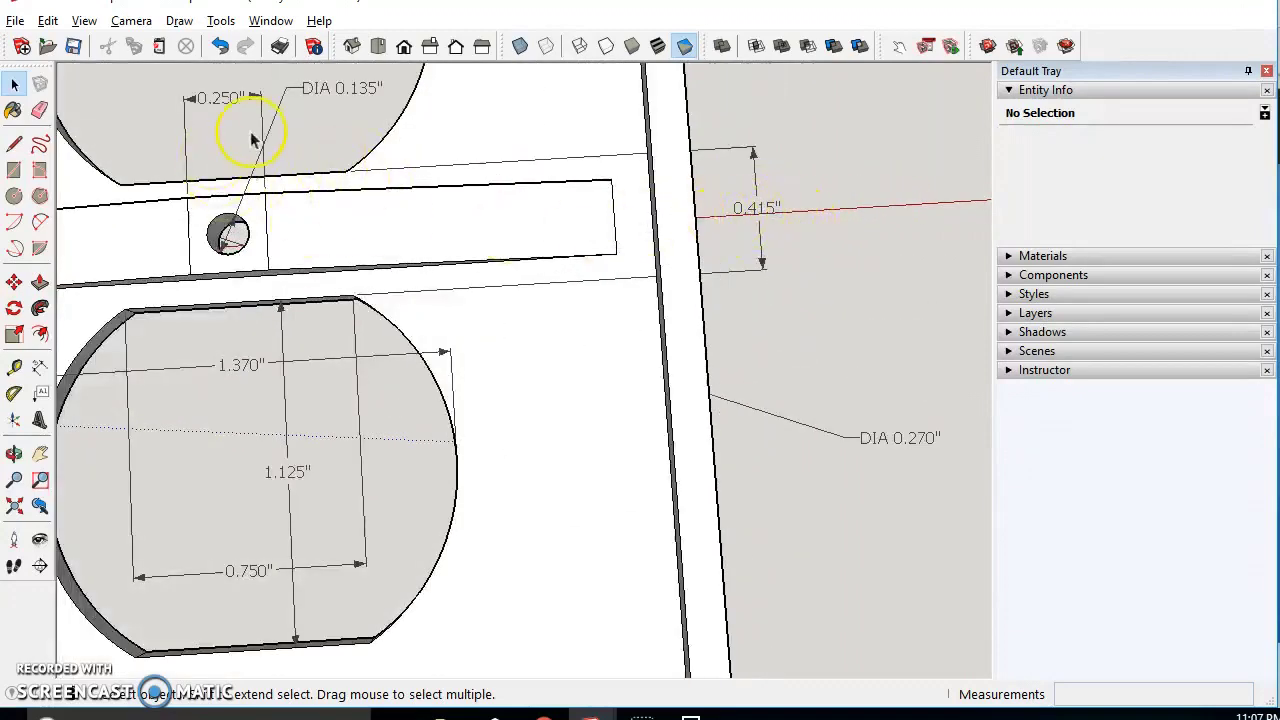
{"action": "scroll", "coordinate": [585, 305], "scroll_direction": "down", "scroll_amount": 7}
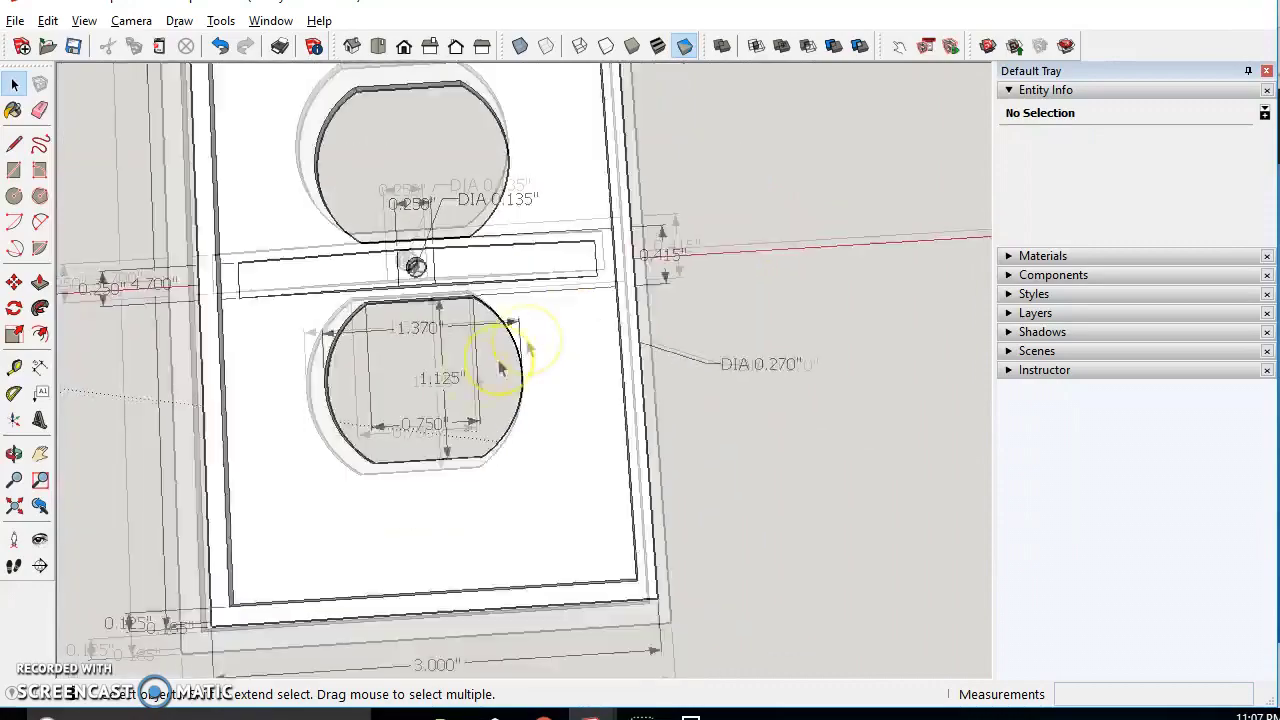
{"action": "middle_click_drag", "start_coordinate": [283, 606], "coordinate": [384, 571], "text": "shift"}
{"action": "scroll", "coordinate": [160, 345], "scroll_direction": "up", "scroll_amount": 3}
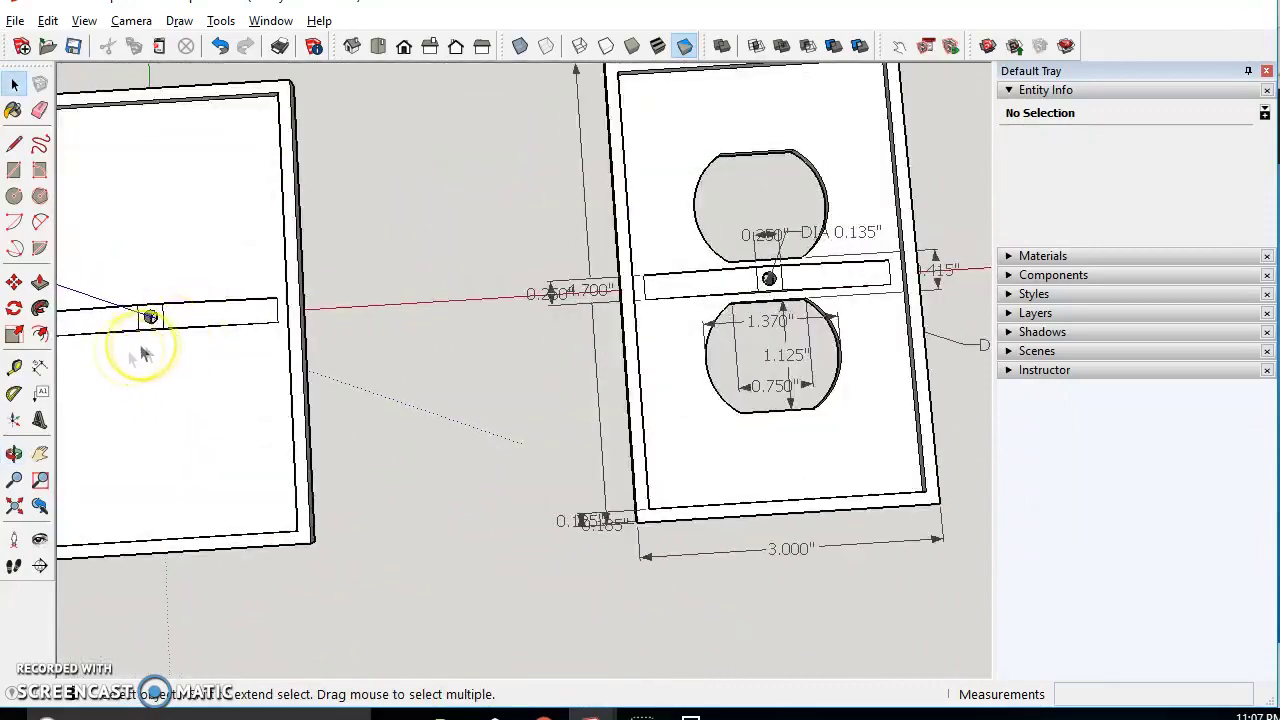
{"action": "double_click", "coordinate": [185, 407]}
{"action": "double_click", "coordinate": [188, 409]}
{"action": "left_click", "coordinate": [188, 376]}
{"action": "scroll", "coordinate": [273, 383], "scroll_direction": "down", "scroll_amount": 2}
{"action": "scroll", "coordinate": [273, 387], "scroll_direction": "down", "scroll_amount": 4}
{"action": "left_click", "coordinate": [314, 483]}
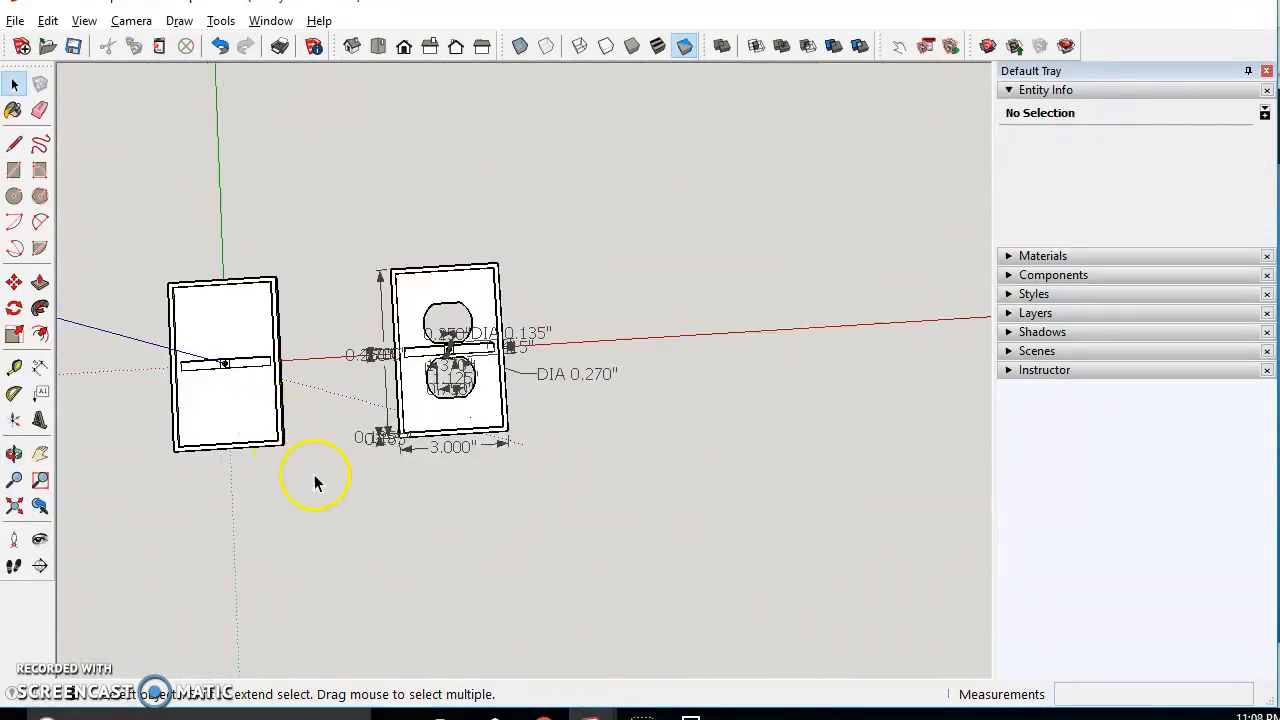
Examine the width, height and flat-edge dimensions of the finished plate's lower outlet opening in top view
{"action": "middle_click_drag", "start_coordinate": [305, 510], "coordinate": [455, 428], "text": "shift"}
{"action": "scroll", "coordinate": [680, 324], "scroll_direction": "up", "scroll_amount": 7}
{"action": "left_click", "coordinate": [378, 46]}
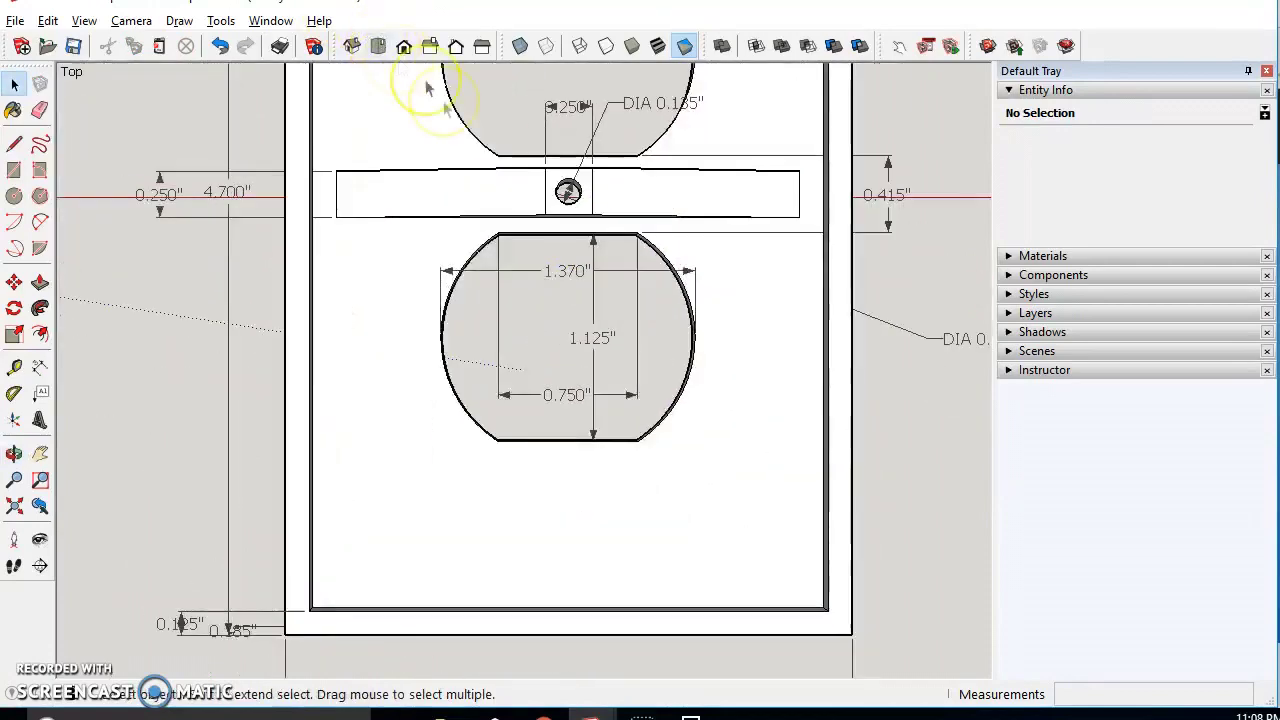
{"action": "scroll", "coordinate": [593, 328], "scroll_direction": "up", "scroll_amount": 3}
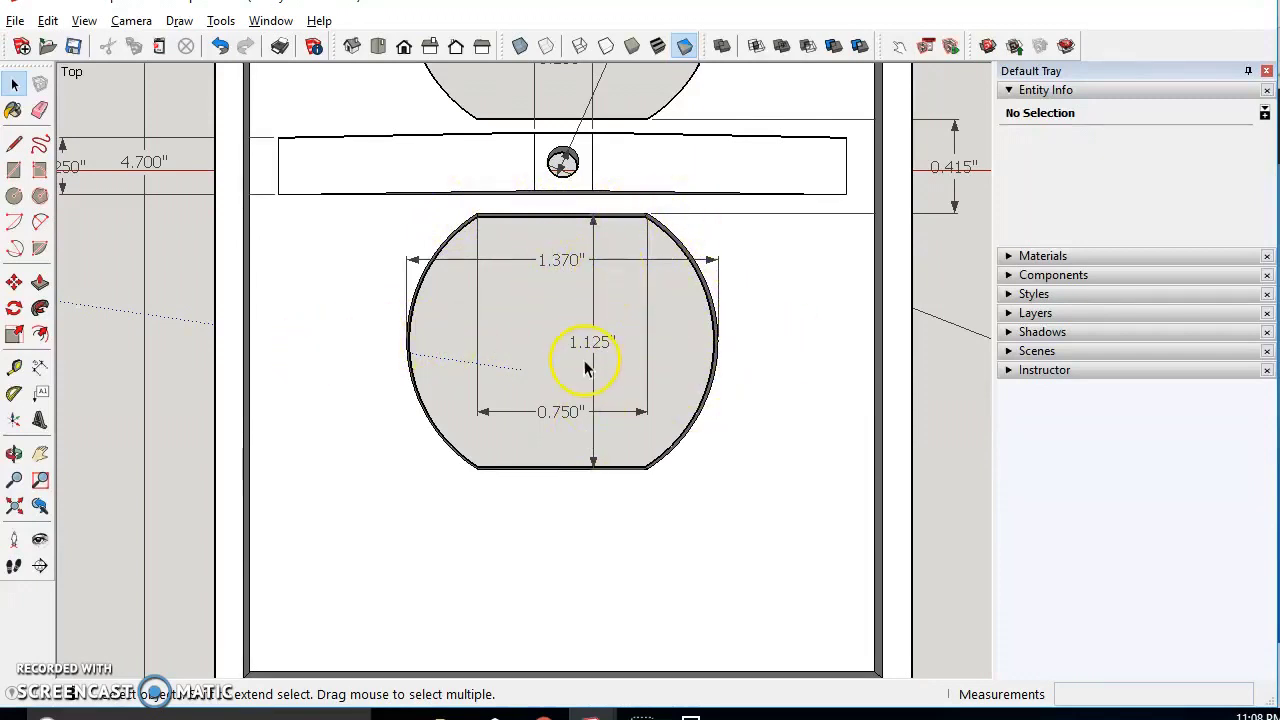
{"action": "scroll", "coordinate": [503, 337], "scroll_direction": "down", "scroll_amount": 6}
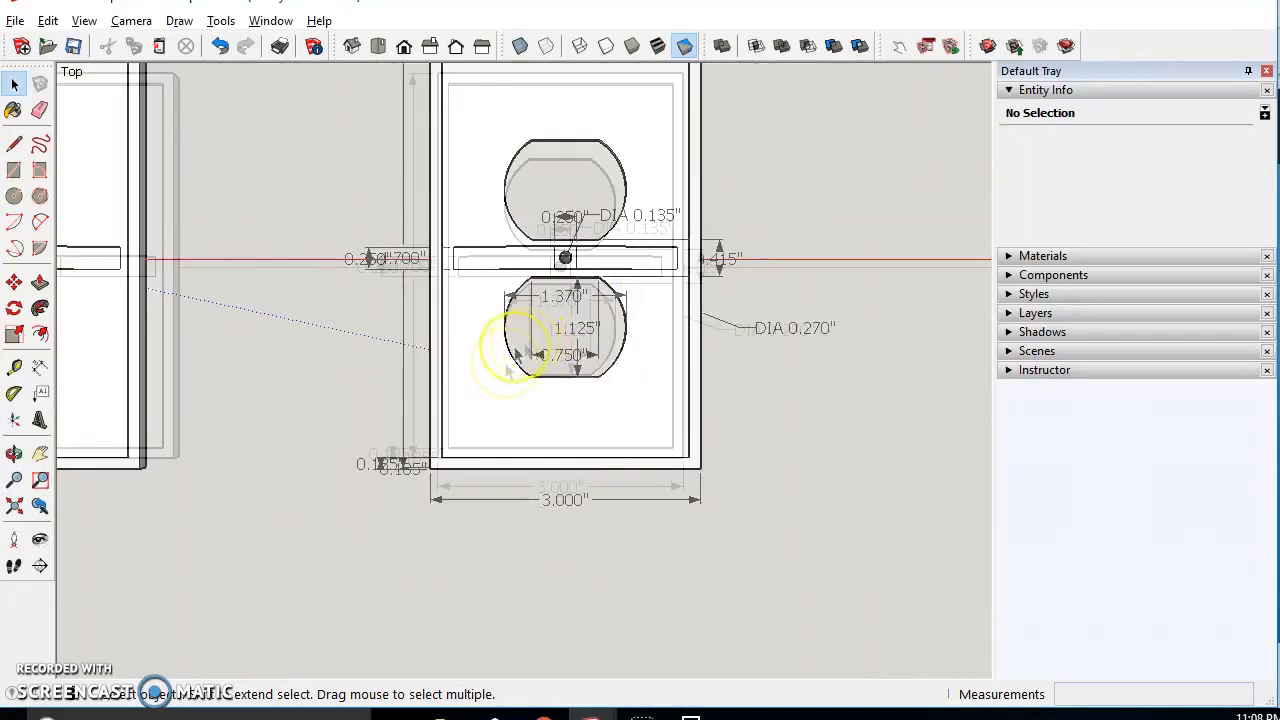
{"action": "scroll", "coordinate": [543, 266], "scroll_direction": "up", "scroll_amount": 4}
{"action": "scroll", "coordinate": [563, 229], "scroll_direction": "up", "scroll_amount": 2}
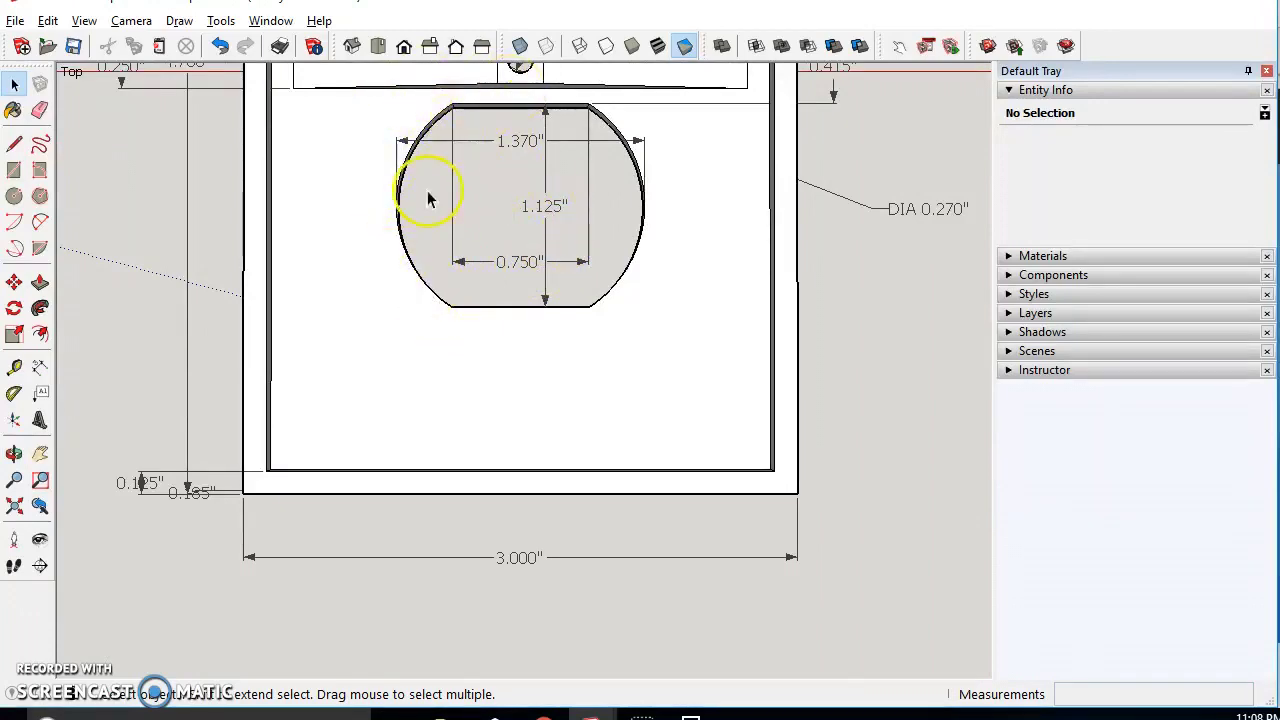
{"action": "scroll", "coordinate": [423, 194], "scroll_direction": "down", "scroll_amount": 4}
{"action": "scroll", "coordinate": [452, 355], "scroll_direction": "up", "scroll_amount": 2}
Draw a 0.75 by 1.125 inch rectangle on the ground in the empty area below the plates
{"action": "left_click", "coordinate": [14, 170]}
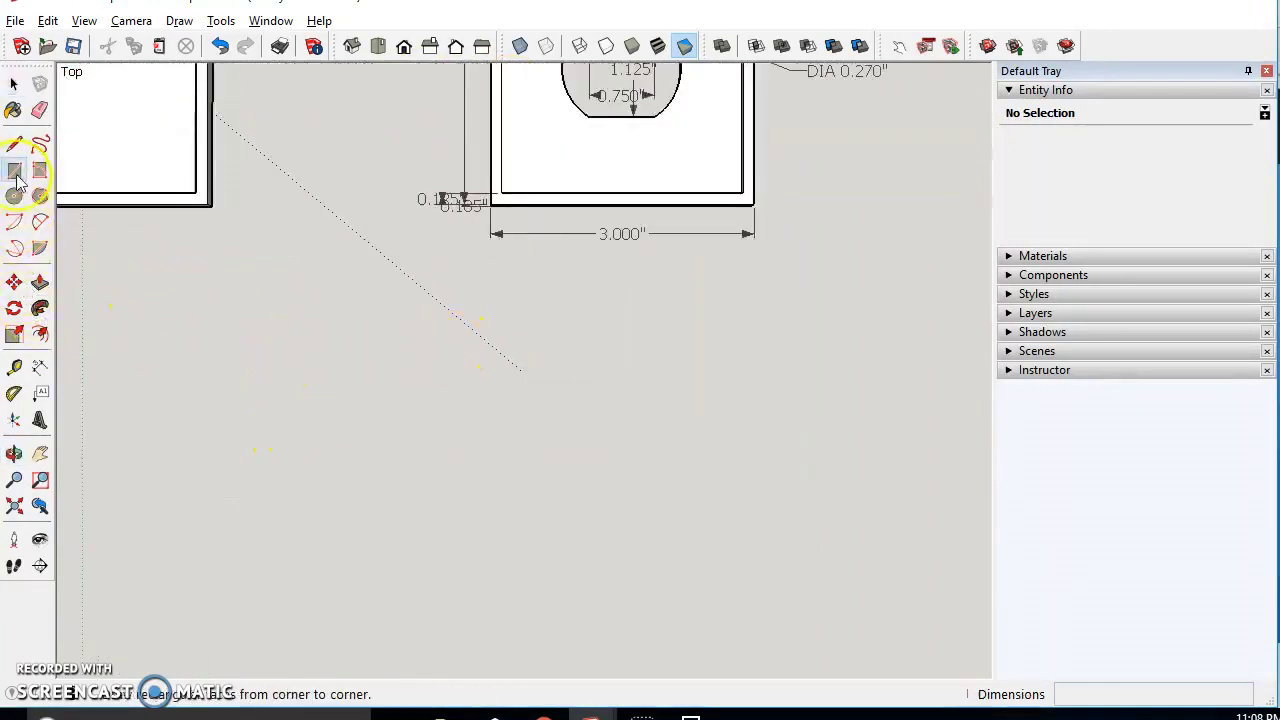
{"action": "scroll", "coordinate": [272, 332], "scroll_direction": "down", "scroll_amount": 3}
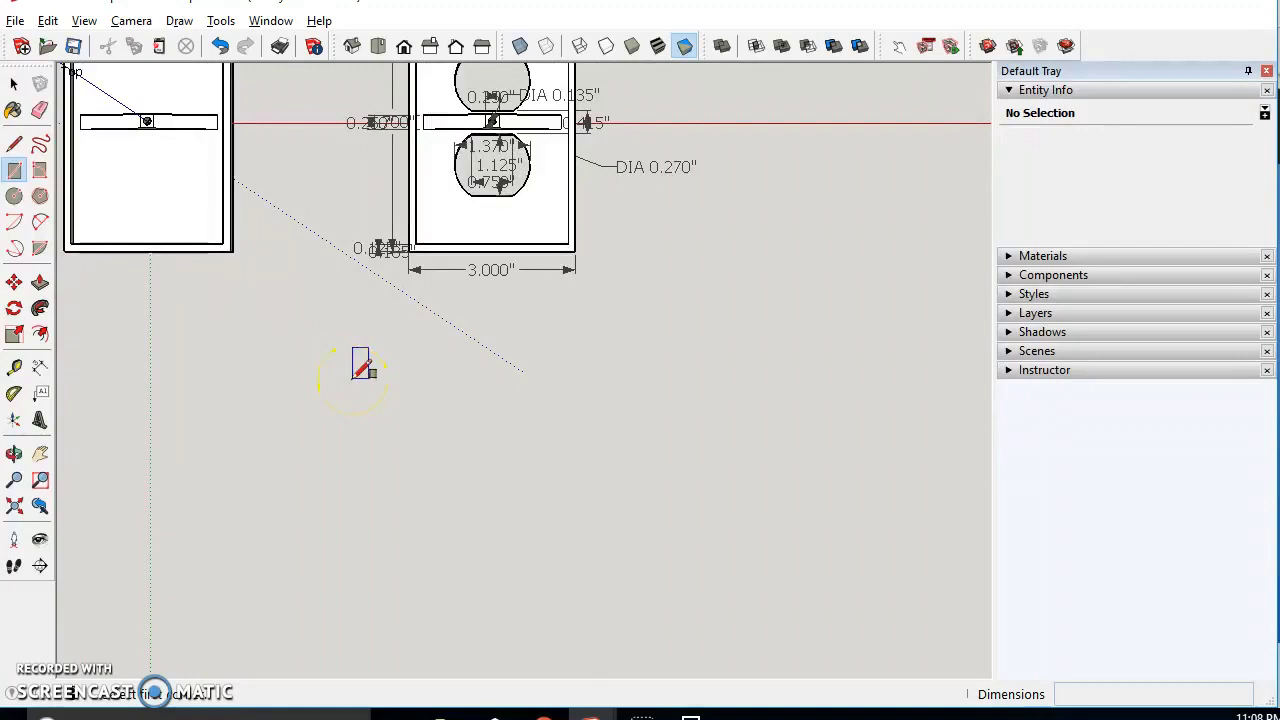
{"action": "scroll", "coordinate": [471, 366], "scroll_direction": "up", "scroll_amount": 1}
{"action": "left_click", "coordinate": [313, 459]}
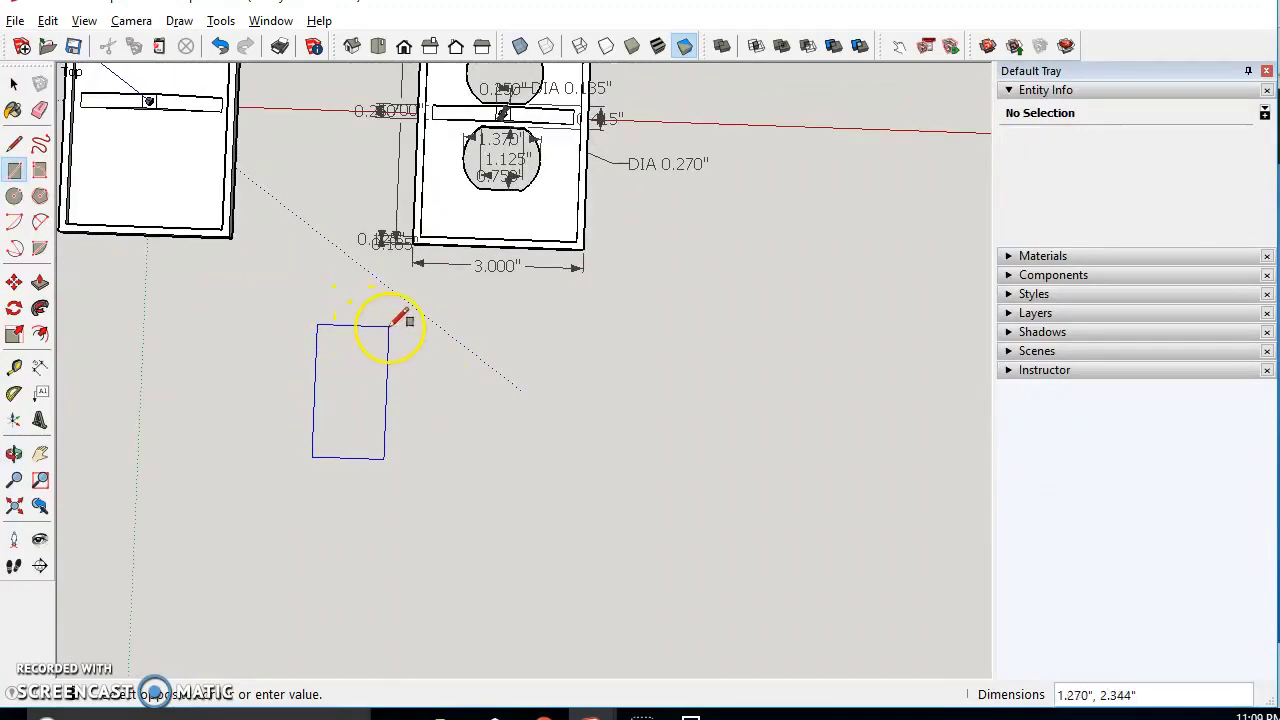
{"action": "type", "text": ".75,1.125"}
{"action": "key", "text": "Return"}
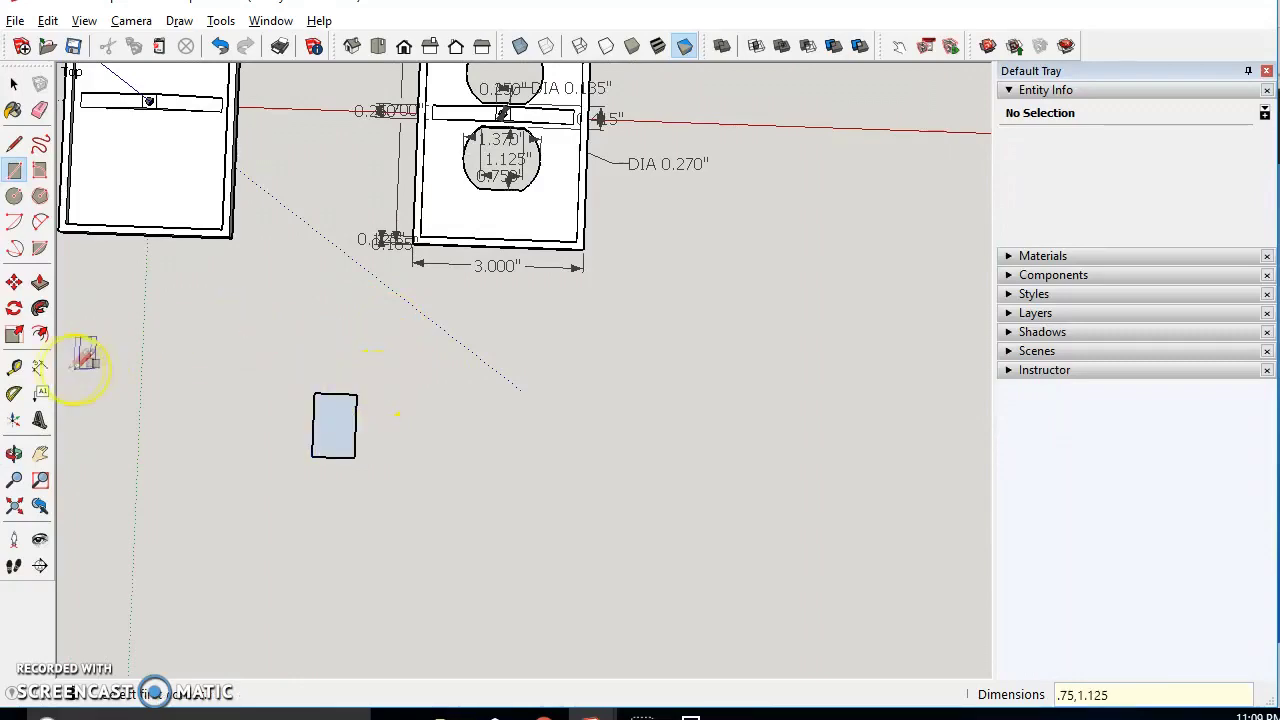
Place a lengthwise guide line through the rectangle's centre, 0.375 inch from its long edge
{"action": "key", "text": "t"}
{"action": "scroll", "coordinate": [510, 205], "scroll_direction": "up", "scroll_amount": 5}
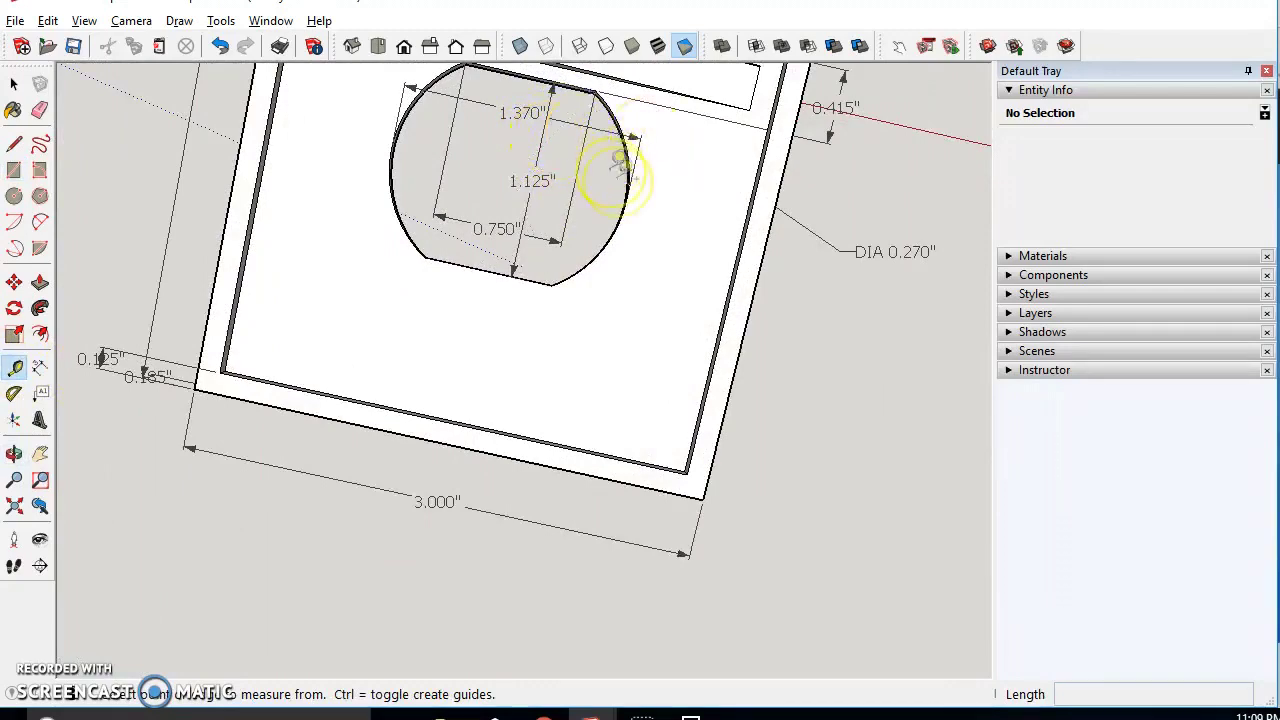
{"action": "scroll", "coordinate": [313, 428], "scroll_direction": "down", "scroll_amount": 3}
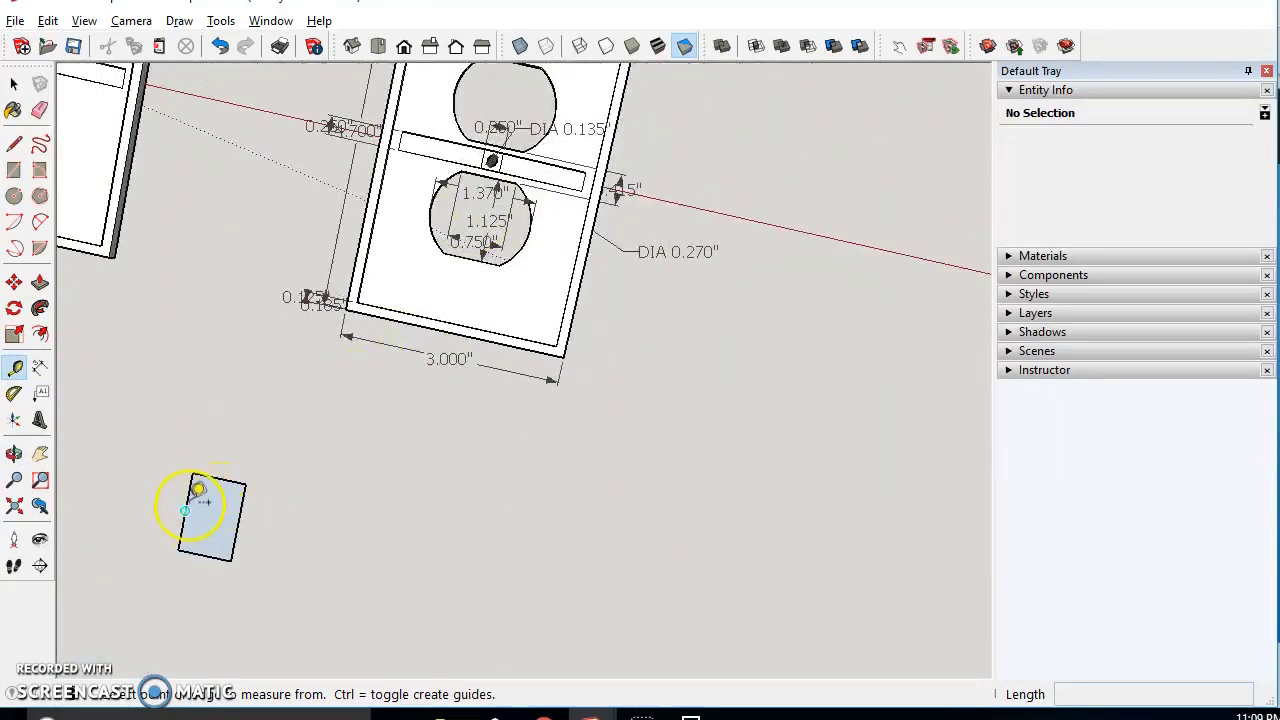
{"action": "left_click", "coordinate": [198, 490]}
{"action": "left_click", "coordinate": [245, 545]}
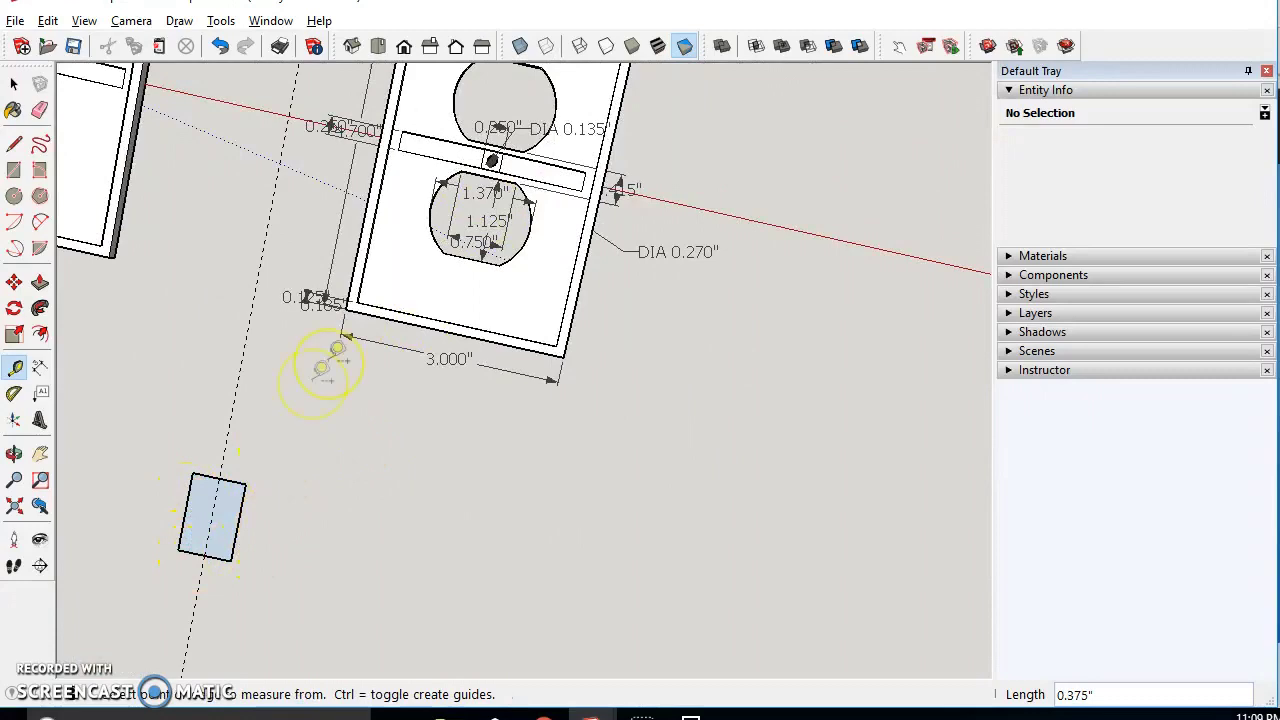
Switch to Calculator, divide the outlet opening's 1.37 inch width by 2, and return to the SketchUp model
{"action": "scroll", "coordinate": [494, 197], "scroll_direction": "up", "scroll_amount": 2}
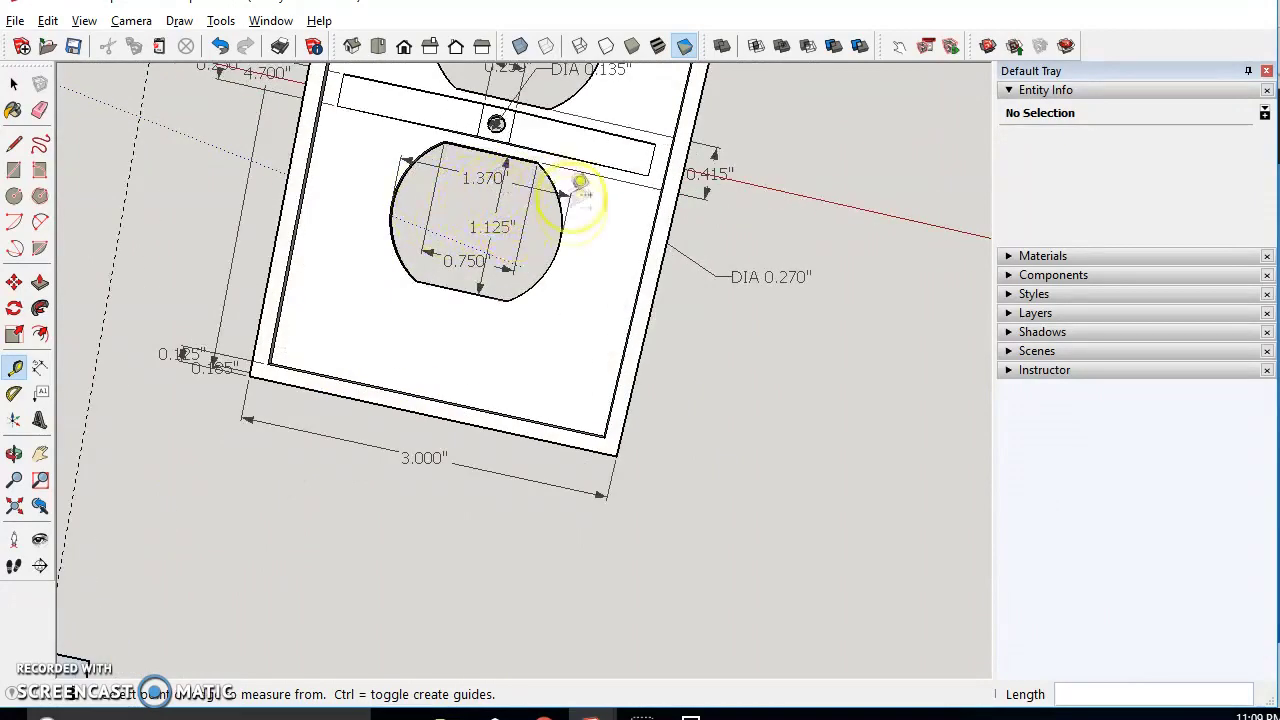
{"action": "key", "text": "alt+Tab"}
{"action": "type", "text": "1.37"}
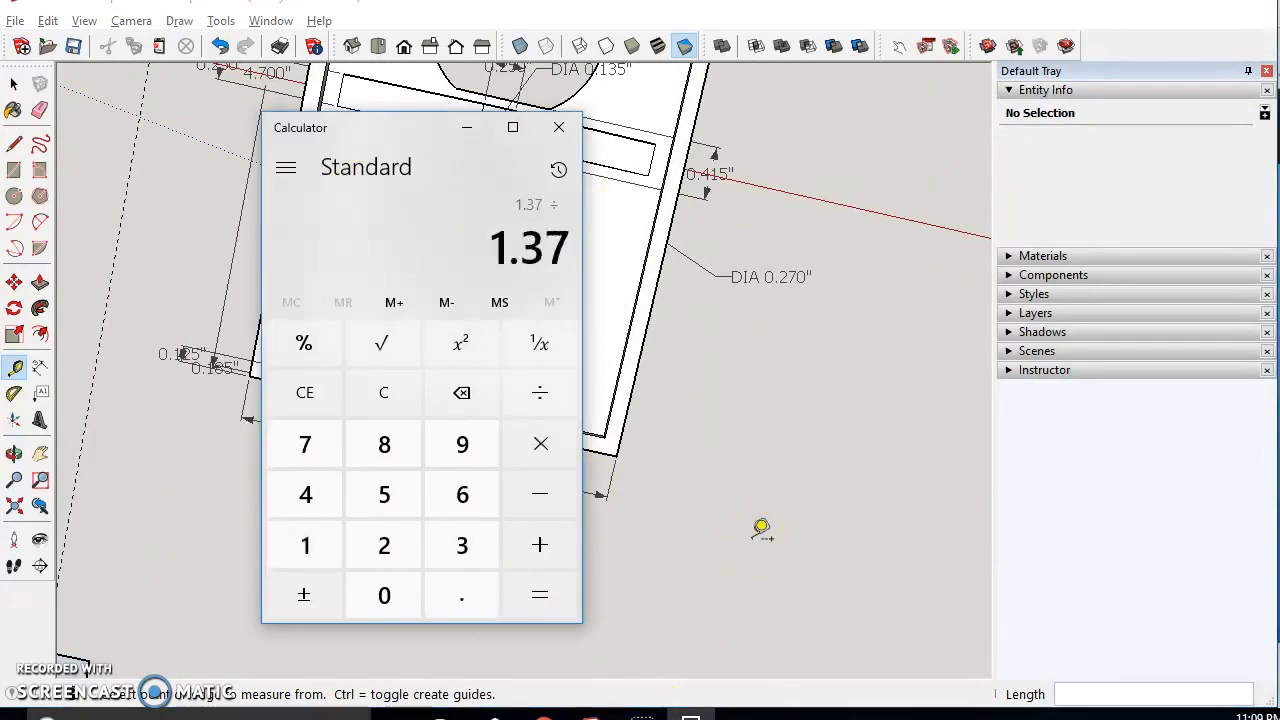
{"action": "type", "text": "/2"}
{"action": "key", "text": "Return"}
{"action": "left_click", "coordinate": [537, 24]}
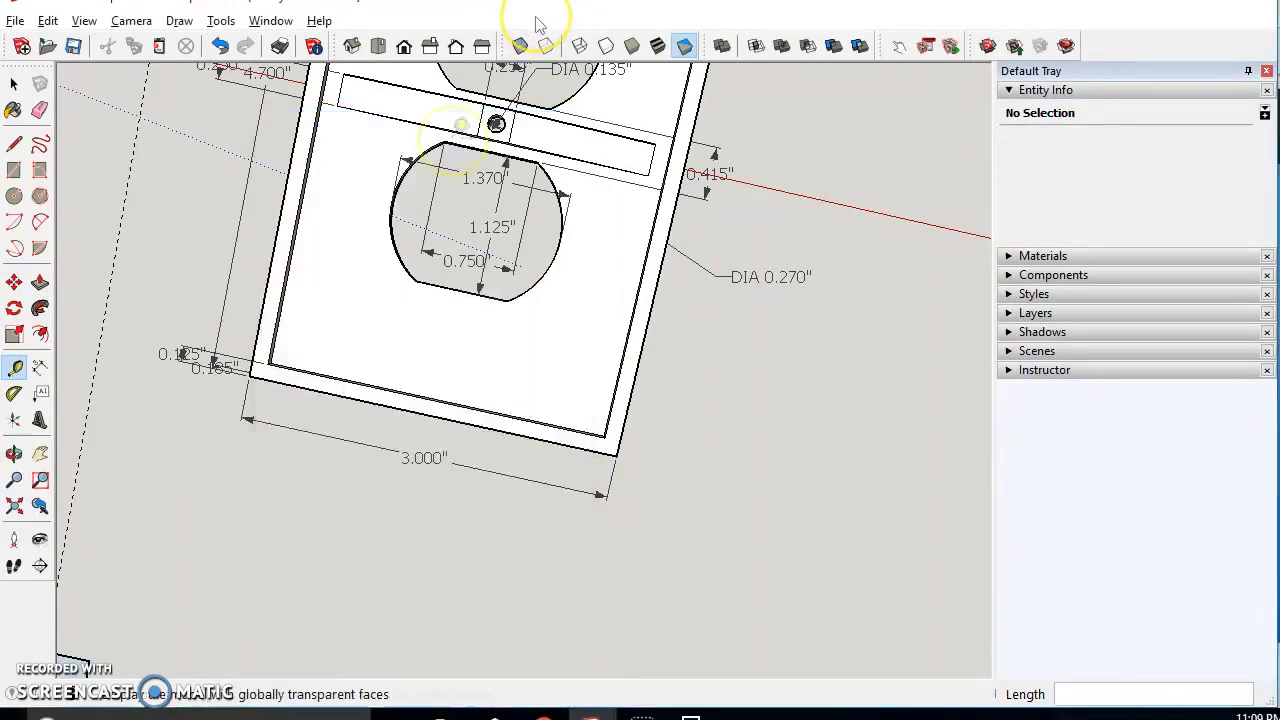
Place two parallel guide lines 0.685 inch from the centre guide, one on each side of the rectangle
{"action": "scroll", "coordinate": [355, 487], "scroll_direction": "down", "scroll_amount": 3}
{"action": "mouse_move", "coordinate": [250, 548]}
{"action": "middle_mouse_down", "text": "shift"}
{"action": "mouse_move", "coordinate": [291, 500]}
{"action": "mouse_move", "coordinate": [345, 245]}
{"action": "middle_mouse_up", "text": "shift"}
{"action": "scroll", "coordinate": [345, 245], "scroll_direction": "up", "scroll_amount": 2}
{"action": "left_click", "coordinate": [248, 272]}
{"action": "type", "text": ".6"}
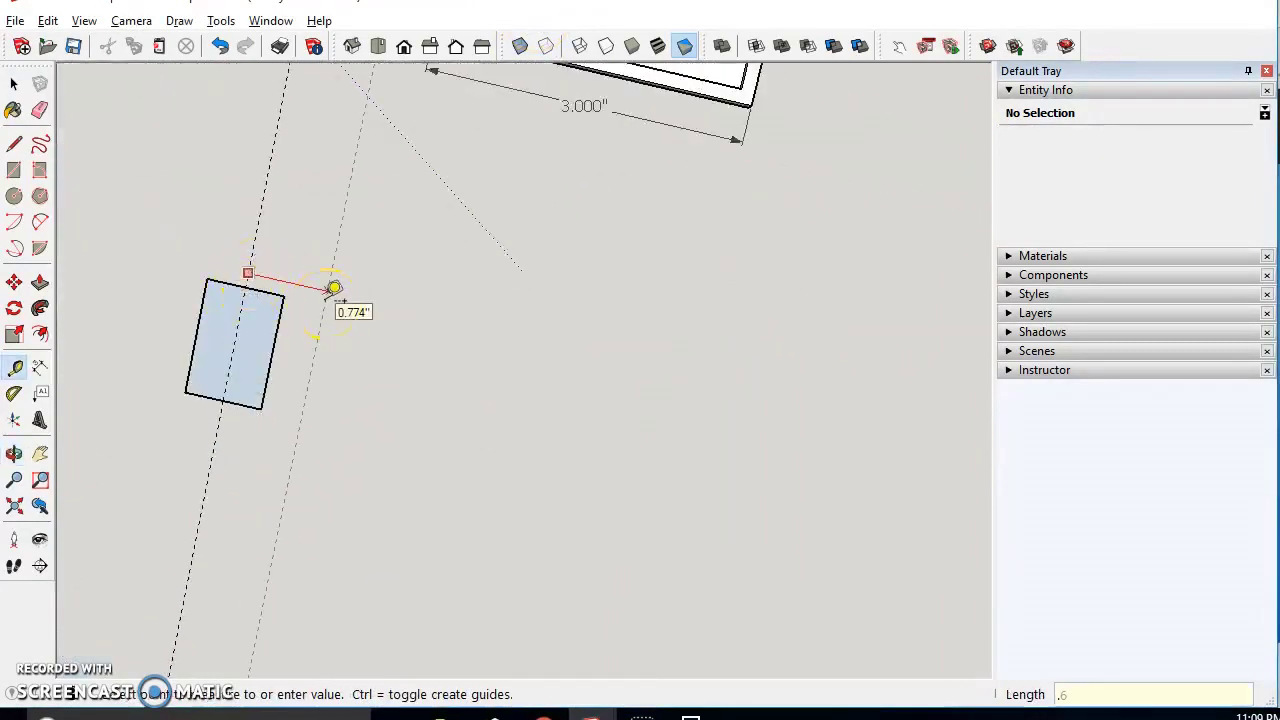
{"action": "type", "text": "85"}
{"action": "key", "text": "Return"}
{"action": "left_click", "coordinate": [252, 250]}
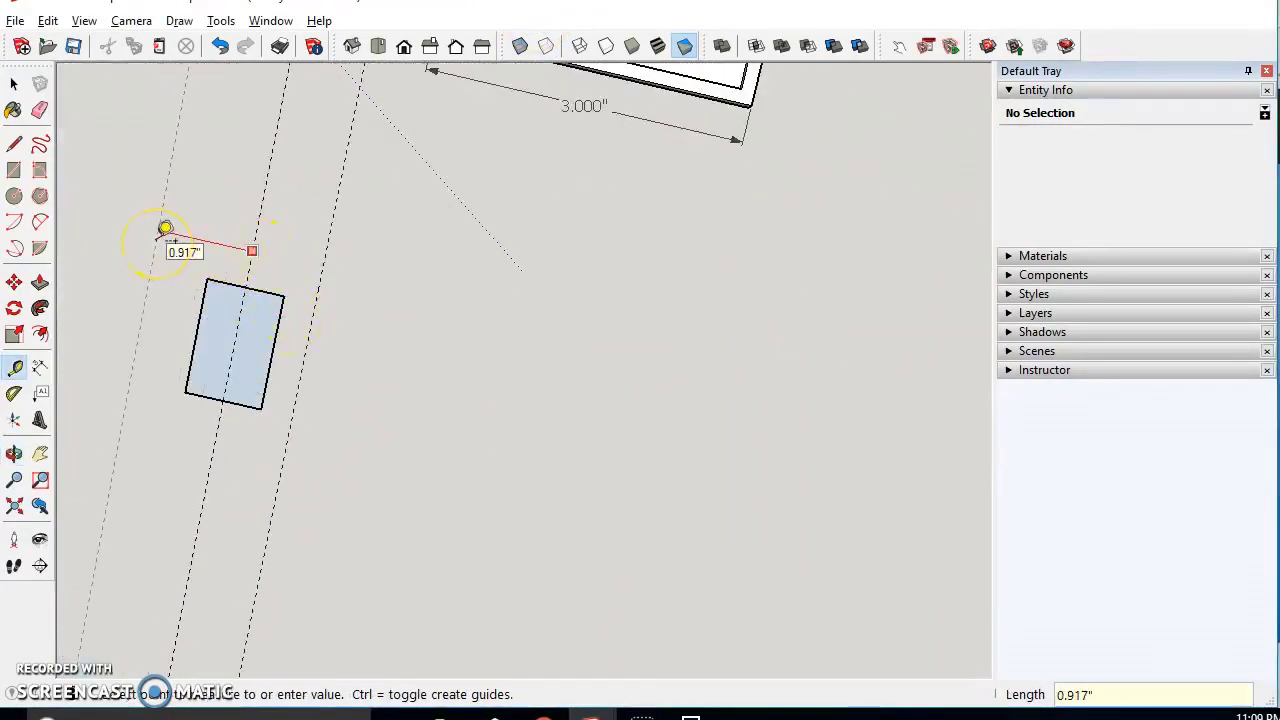
{"action": "type", "text": ".685"}
{"action": "key", "text": "Return"}
Draw a two-point arc between the ends of the rectangle's right edge, bulging 0.310 inch out to the guide
{"action": "middle_click_drag", "start_coordinate": [410, 500], "coordinate": [602, 382]}
{"action": "middle_click_drag", "start_coordinate": [229, 551], "coordinate": [632, 295]}
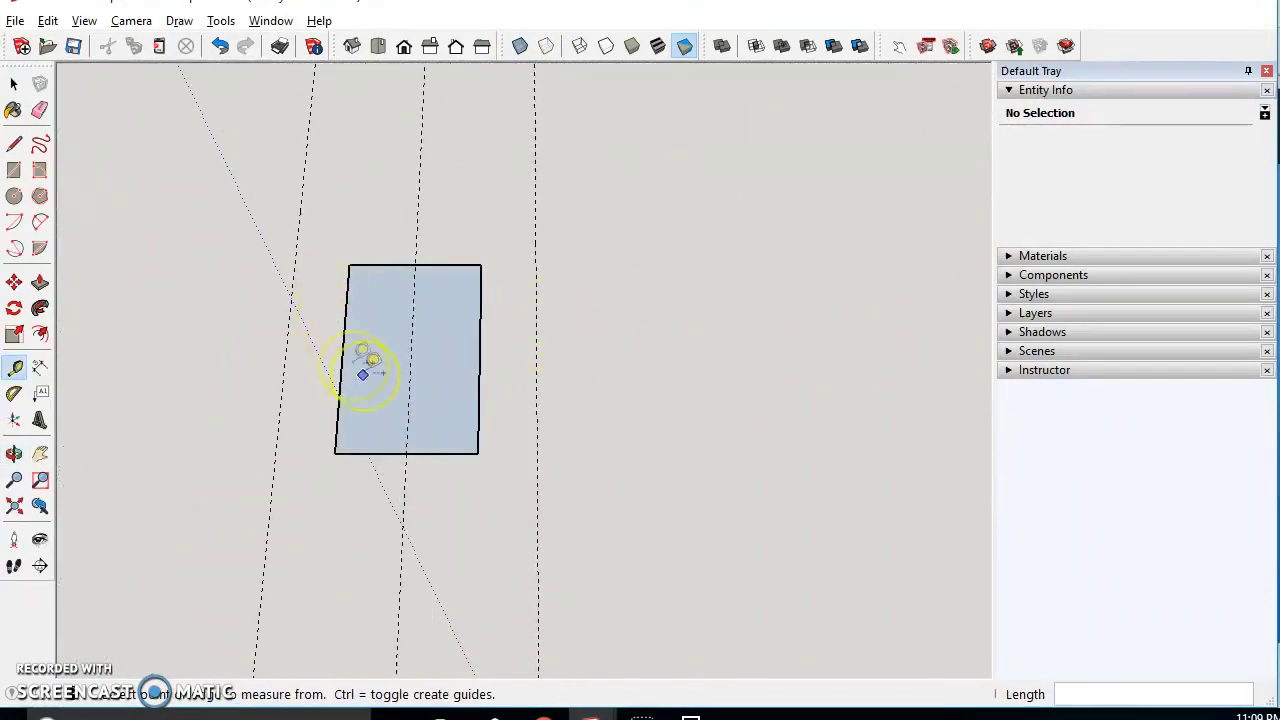
{"action": "left_click", "coordinate": [42, 223]}
{"action": "left_click", "coordinate": [481, 264]}
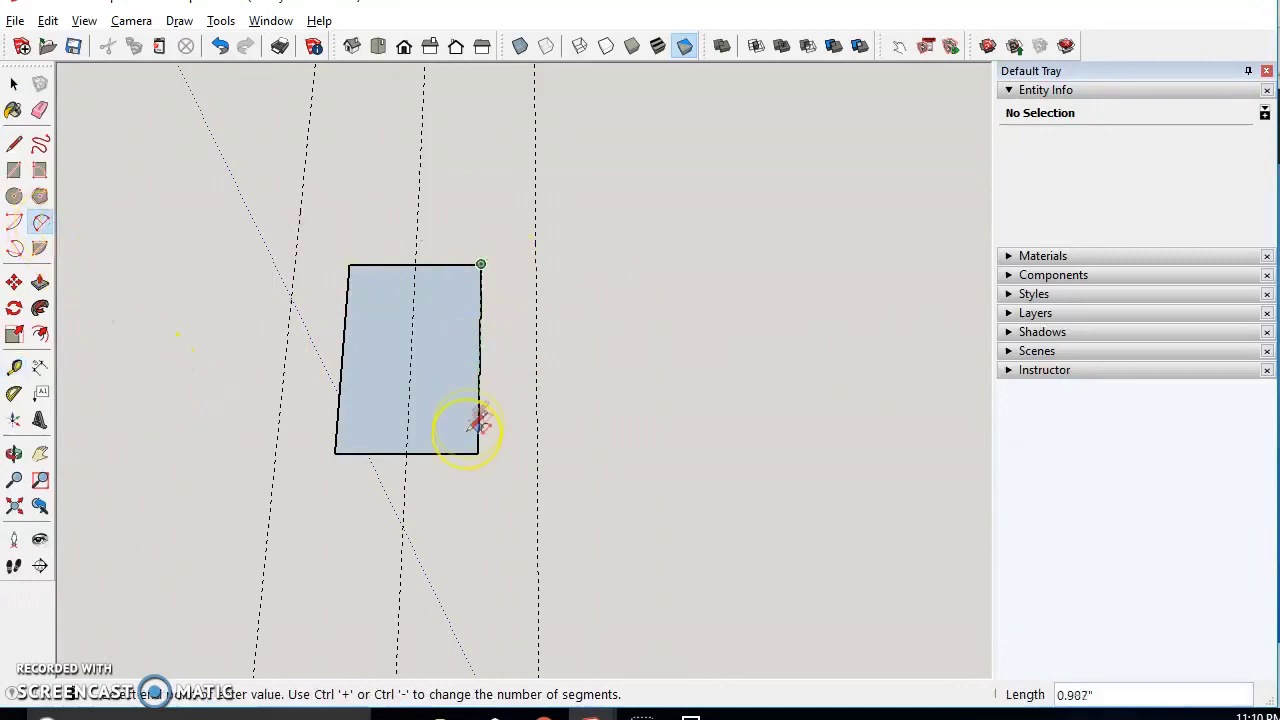
{"action": "left_click", "coordinate": [477, 453]}
{"action": "left_click", "coordinate": [536, 381]}
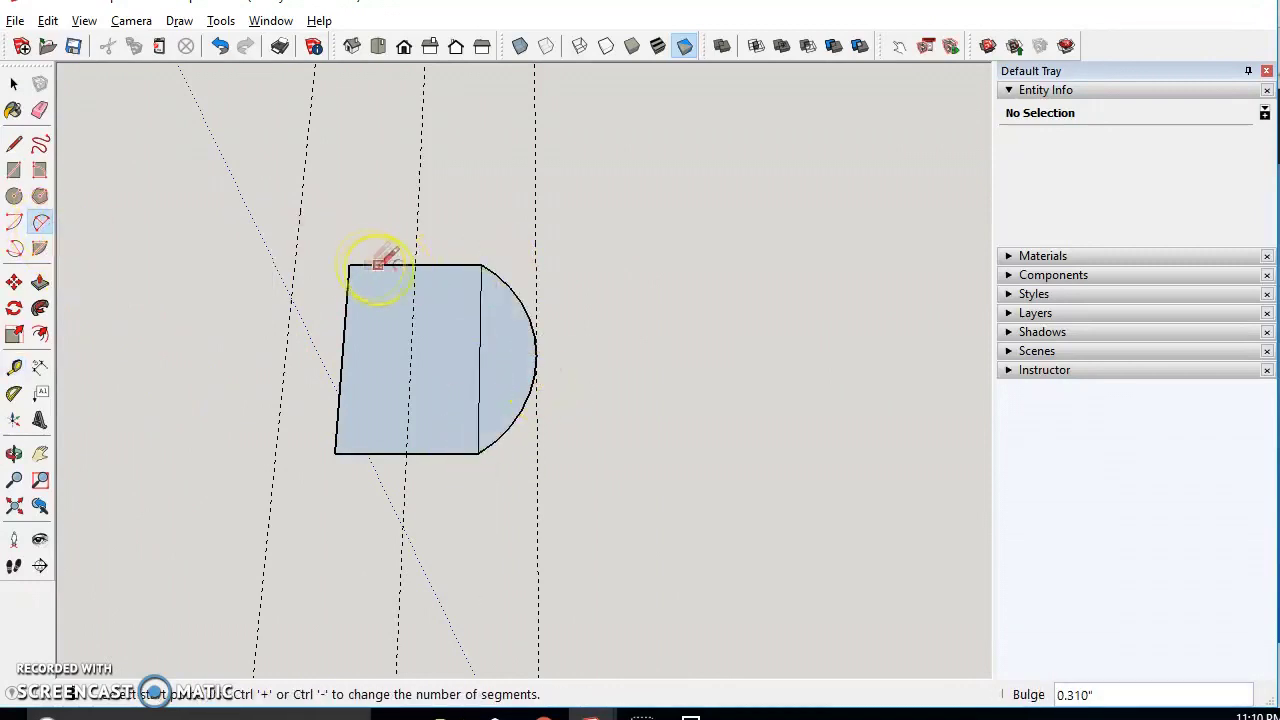
Set the right arc's segment count to 36 in its entity information
{"action": "left_click", "coordinate": [14, 85]}
{"action": "left_click", "coordinate": [519, 302]}
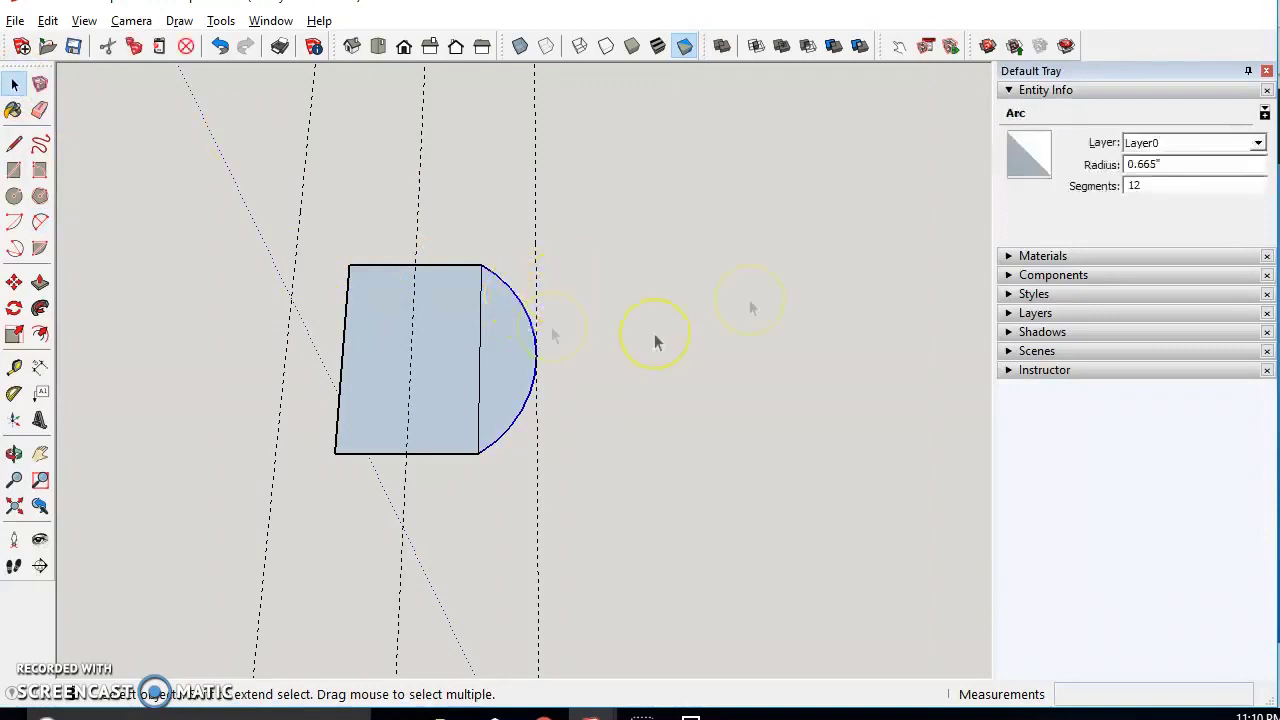
{"action": "double_click", "coordinate": [1138, 185]}
{"action": "scroll", "coordinate": [535, 329], "scroll_direction": "up", "scroll_amount": 5}
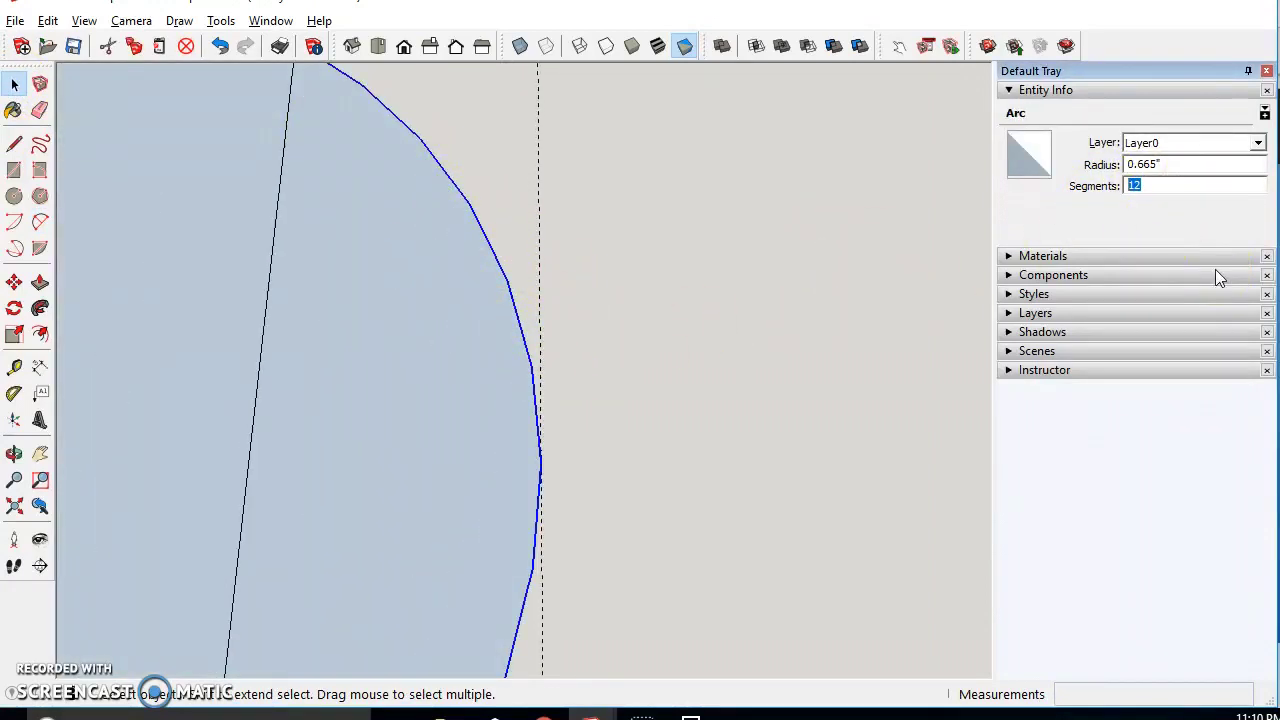
{"action": "type", "text": "36"}
{"action": "key", "text": "Return"}
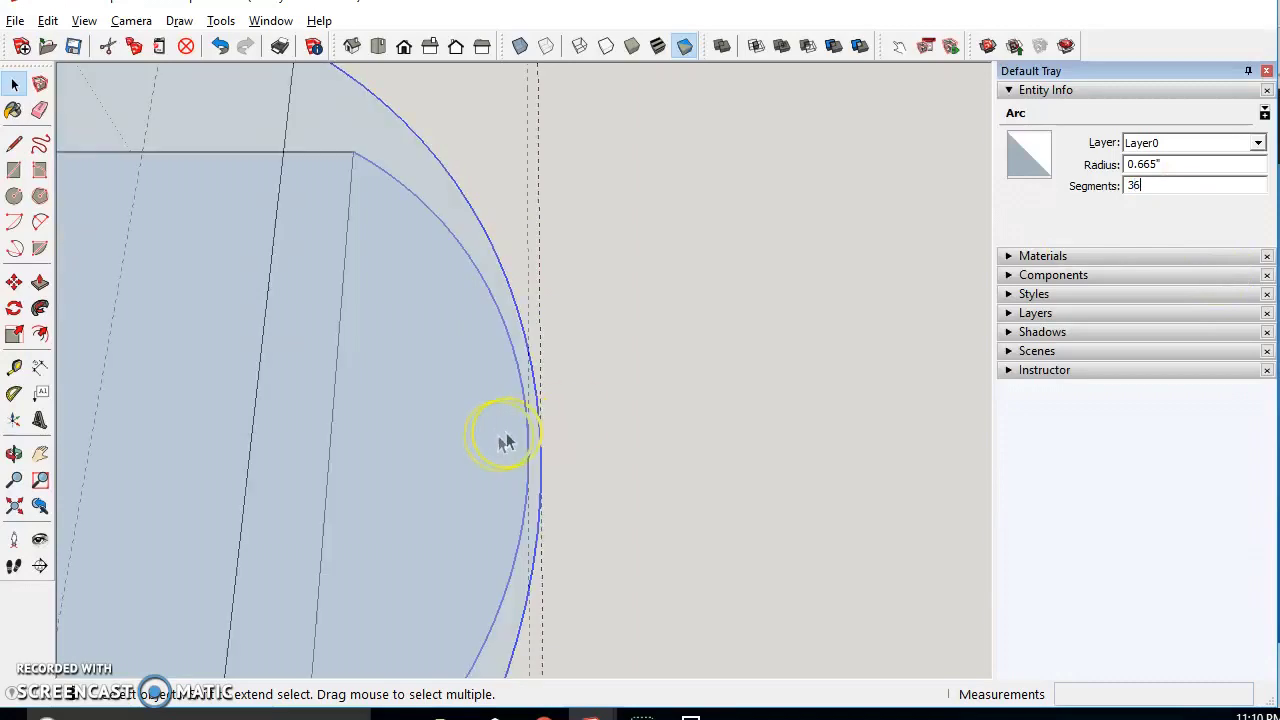
Draw a matching arc with a 0.310 inch bulge on the rectangle's left edge and set it to 36 segments
{"action": "scroll", "coordinate": [504, 437], "scroll_direction": "down", "scroll_amount": 3}
{"action": "middle_click_drag", "start_coordinate": [418, 468], "coordinate": [518, 450]}
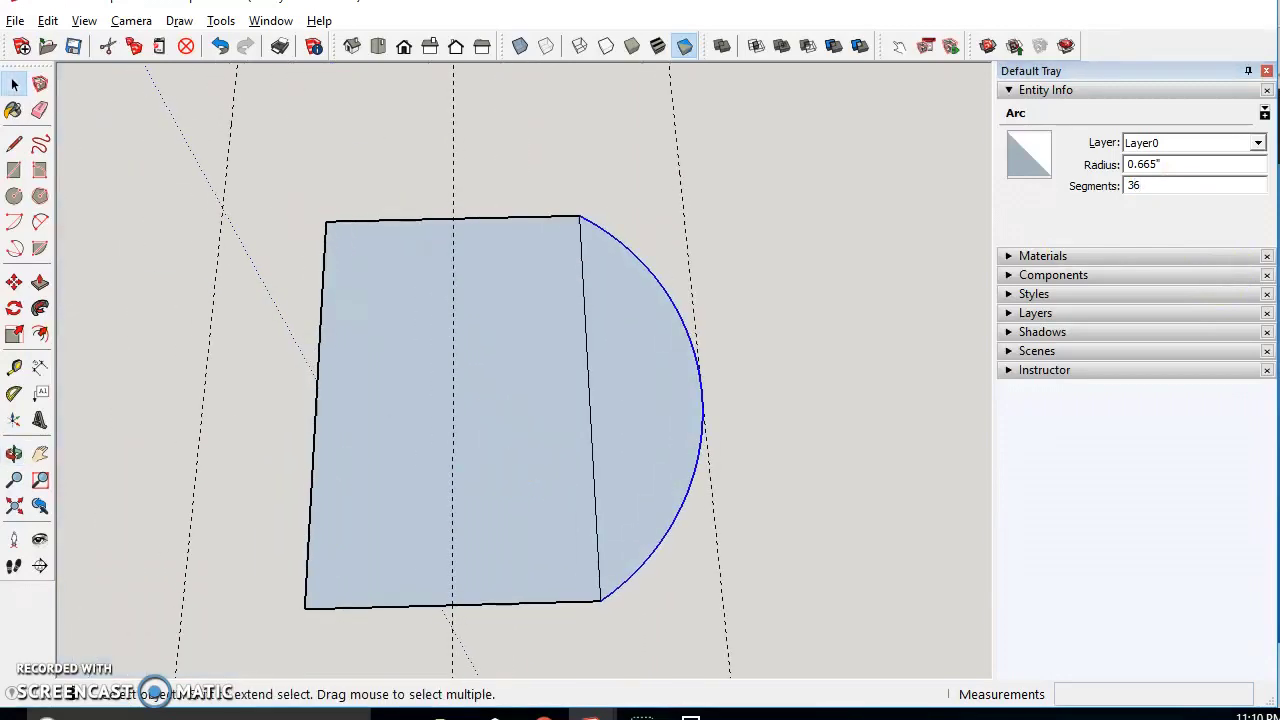
{"action": "left_click", "coordinate": [41, 221]}
{"action": "left_click", "coordinate": [325, 221]}
{"action": "left_click", "coordinate": [304, 608]}
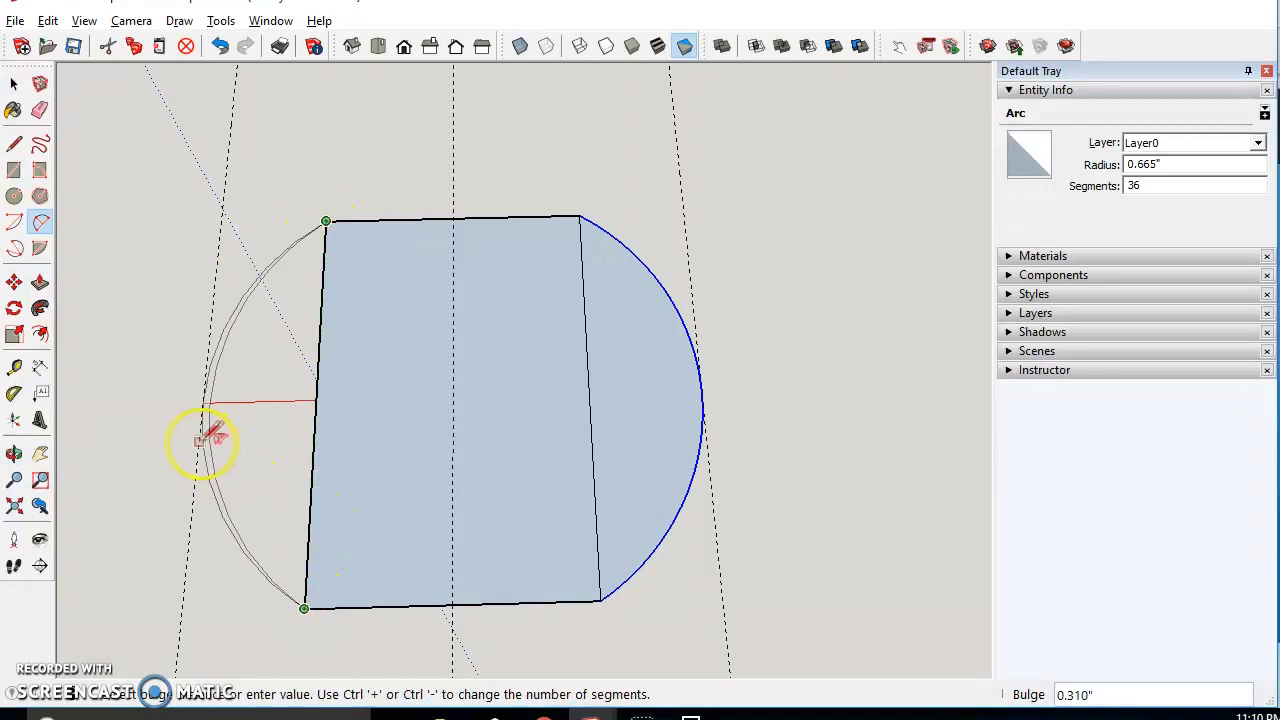
{"action": "left_click", "coordinate": [200, 478]}
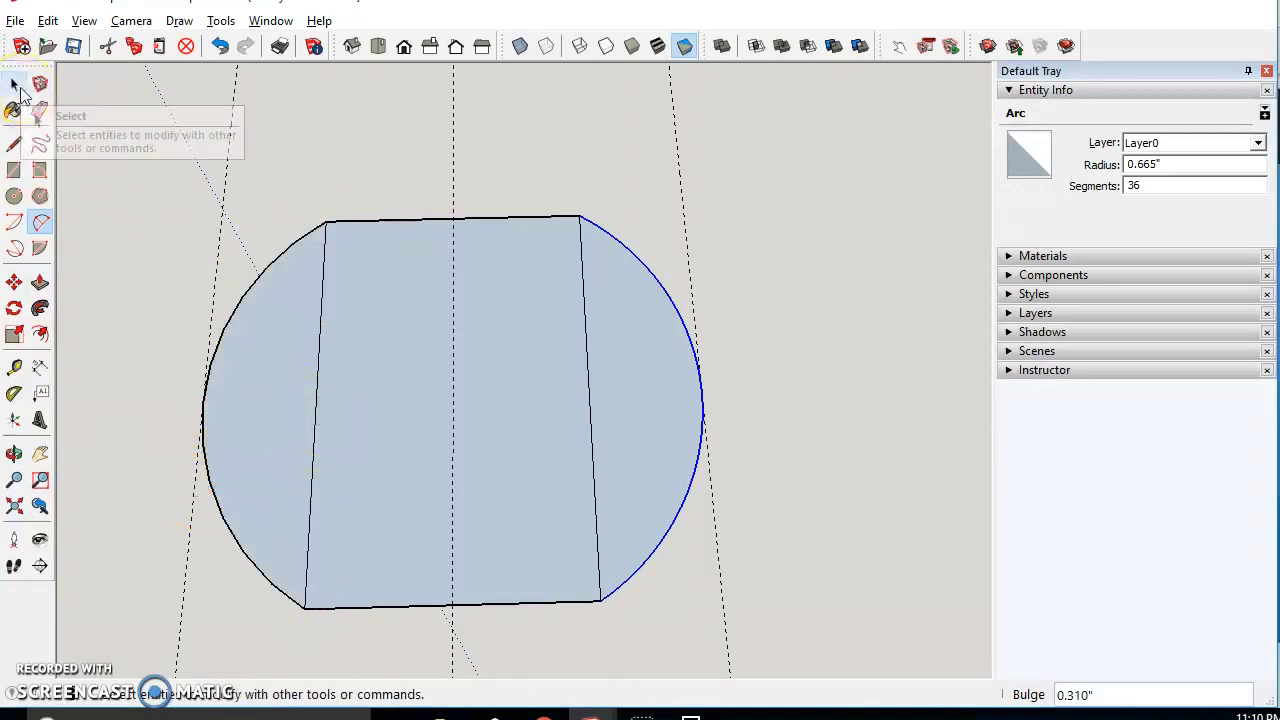
{"action": "left_click", "coordinate": [20, 88]}
{"action": "left_click", "coordinate": [250, 285]}
{"action": "left_click_drag", "start_coordinate": [1148, 186], "coordinate": [1058, 193]}
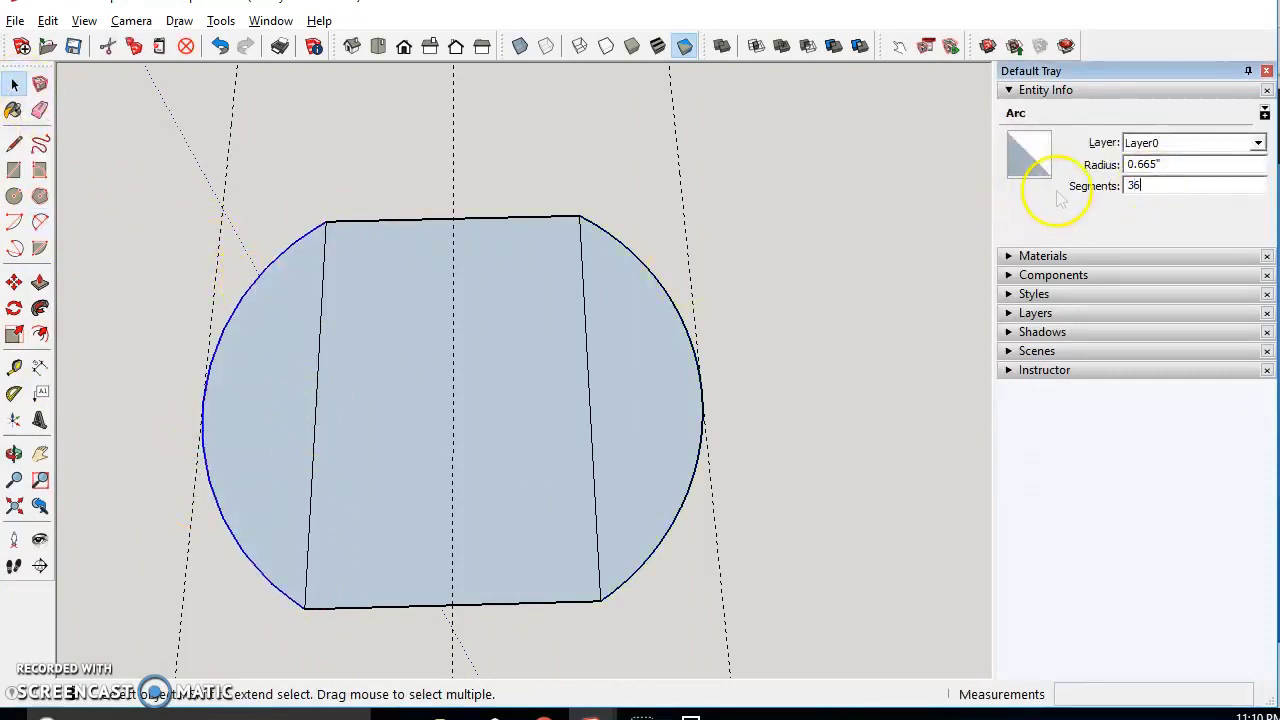
Erase the rectangle's two long edges between the arcs so the outlet profile is a single face
{"action": "left_click", "coordinate": [40, 110]}
{"action": "left_click", "coordinate": [320, 308]}
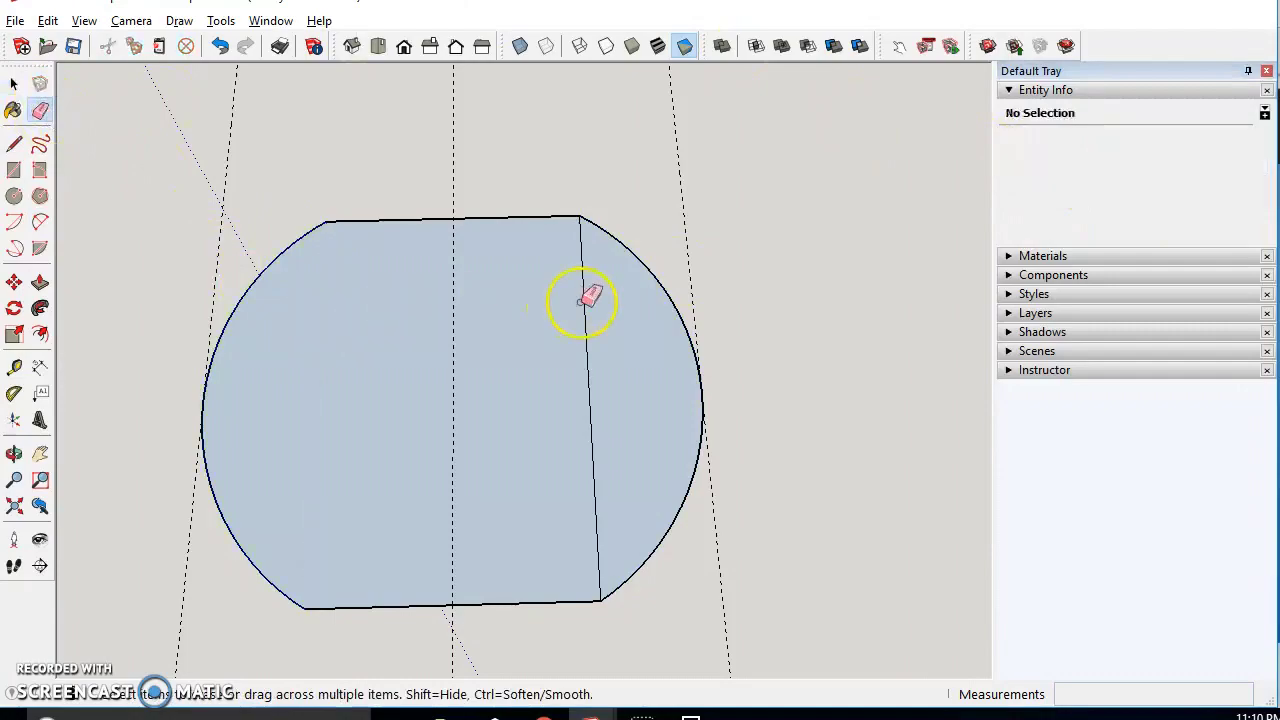
{"action": "scroll", "coordinate": [587, 304], "scroll_direction": "down", "scroll_amount": 3}
Check the outlet profile's edges and the dimensioned spacing between the two openings on the finished plate
{"action": "left_click", "coordinate": [16, 85]}
{"action": "left_click", "coordinate": [408, 295]}
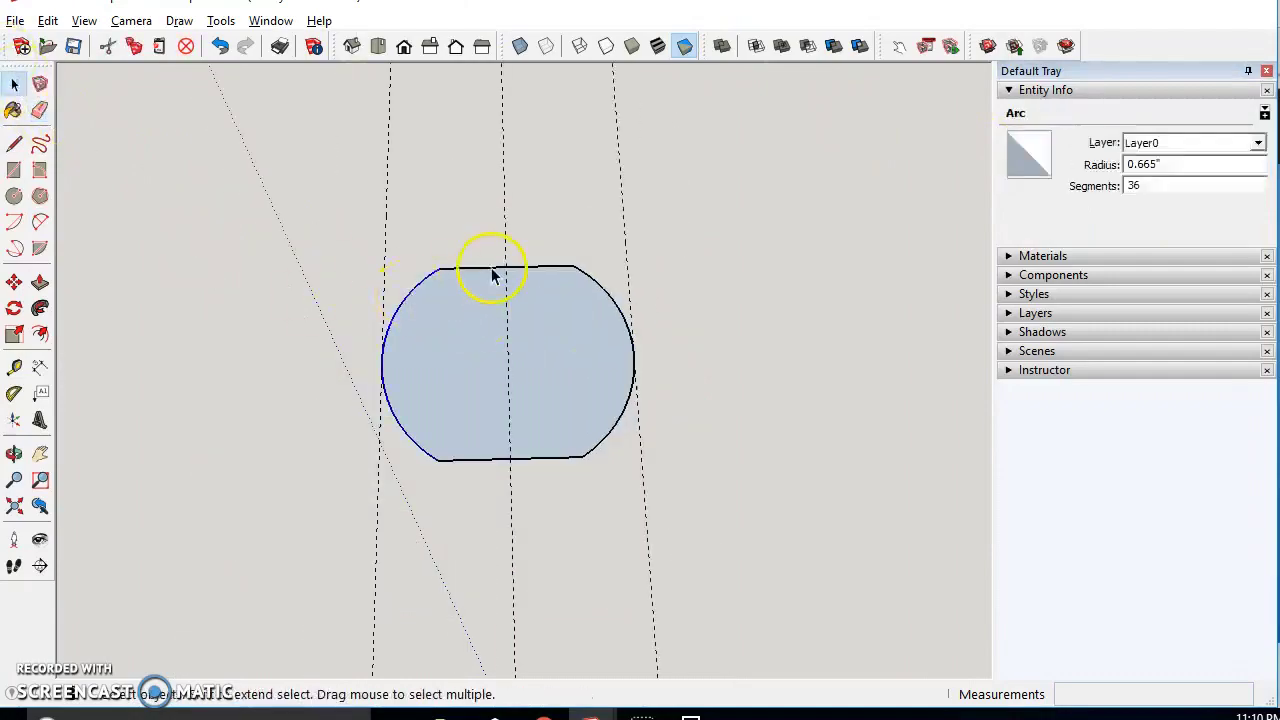
{"action": "left_click", "coordinate": [492, 268]}
{"action": "left_click", "coordinate": [587, 306]}
{"action": "left_click", "coordinate": [652, 362]}
{"action": "scroll", "coordinate": [652, 358], "scroll_direction": "down", "scroll_amount": 3}
{"action": "middle_click_drag", "start_coordinate": [660, 338], "coordinate": [890, 272]}
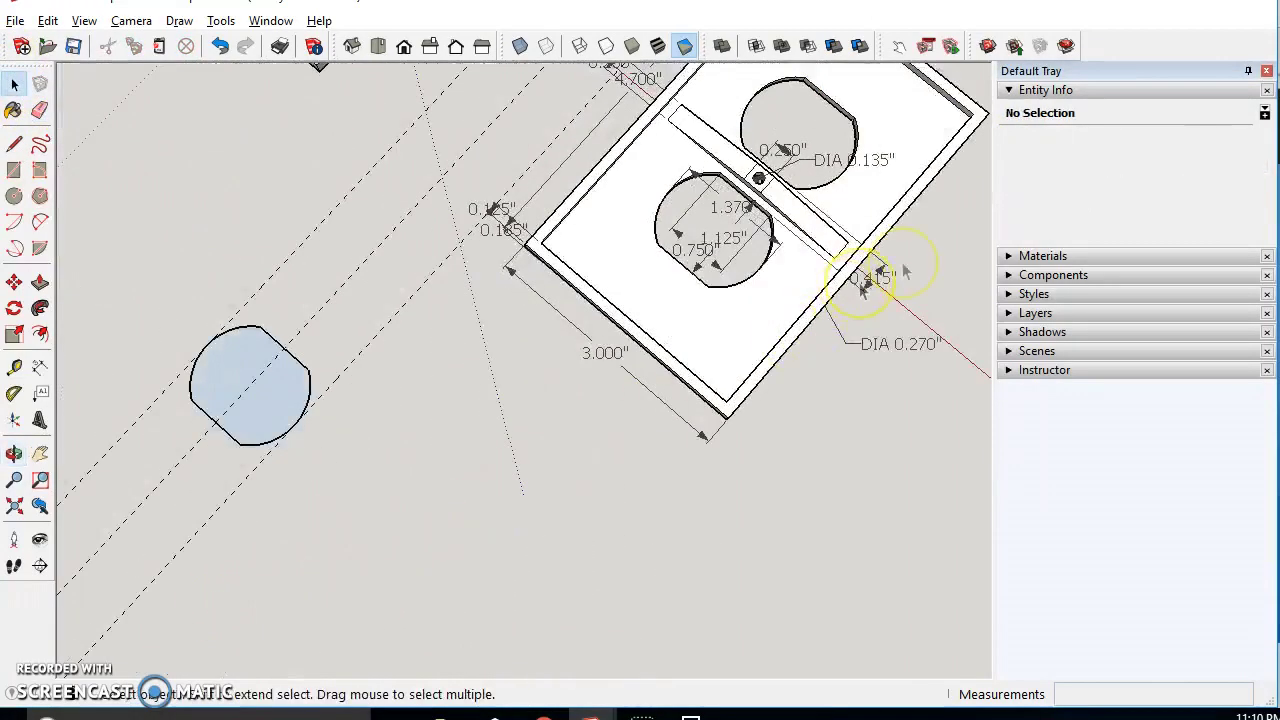
{"action": "scroll", "coordinate": [890, 274], "scroll_direction": "up", "scroll_amount": 4}
{"action": "scroll", "coordinate": [843, 305], "scroll_direction": "down", "scroll_amount": 5}
{"action": "middle_click_drag", "start_coordinate": [271, 509], "coordinate": [100, 357]}
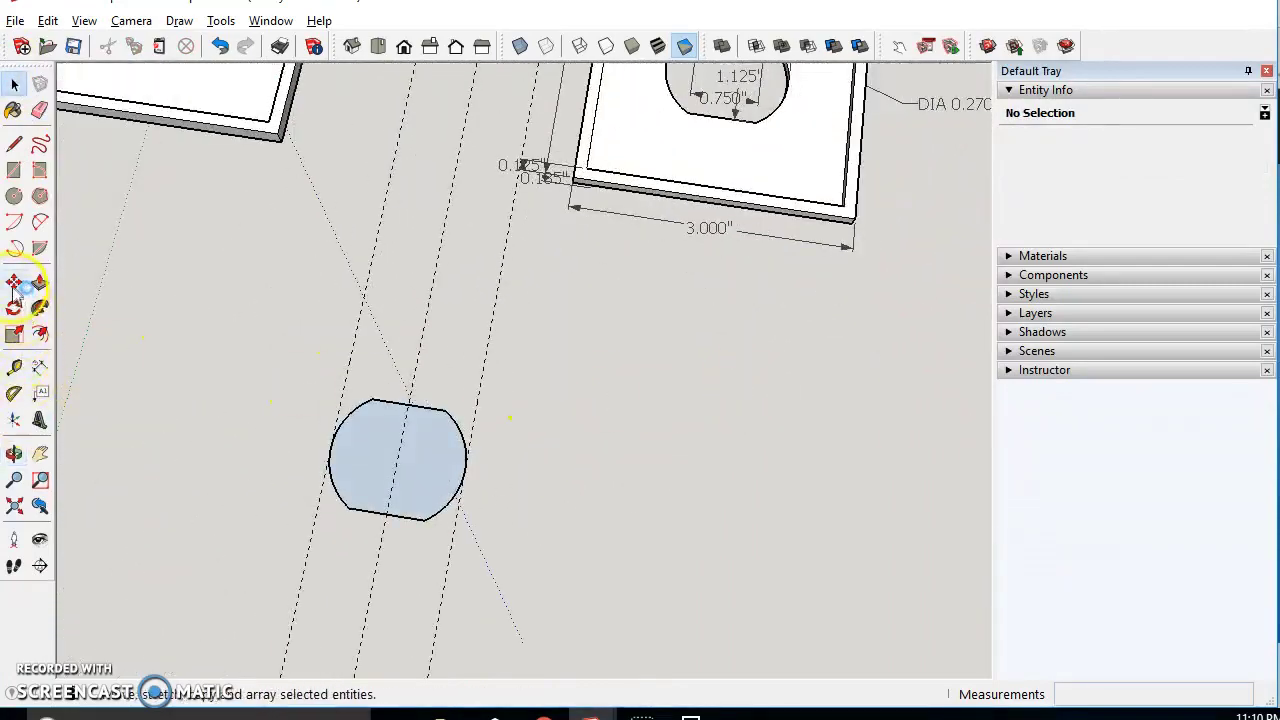
Place a guide 0.415 inch beyond the outlet profile's straight edge nearest the plates
{"action": "left_click", "coordinate": [18, 367]}
{"action": "left_click", "coordinate": [427, 406]}
{"action": "type", "text": "."}
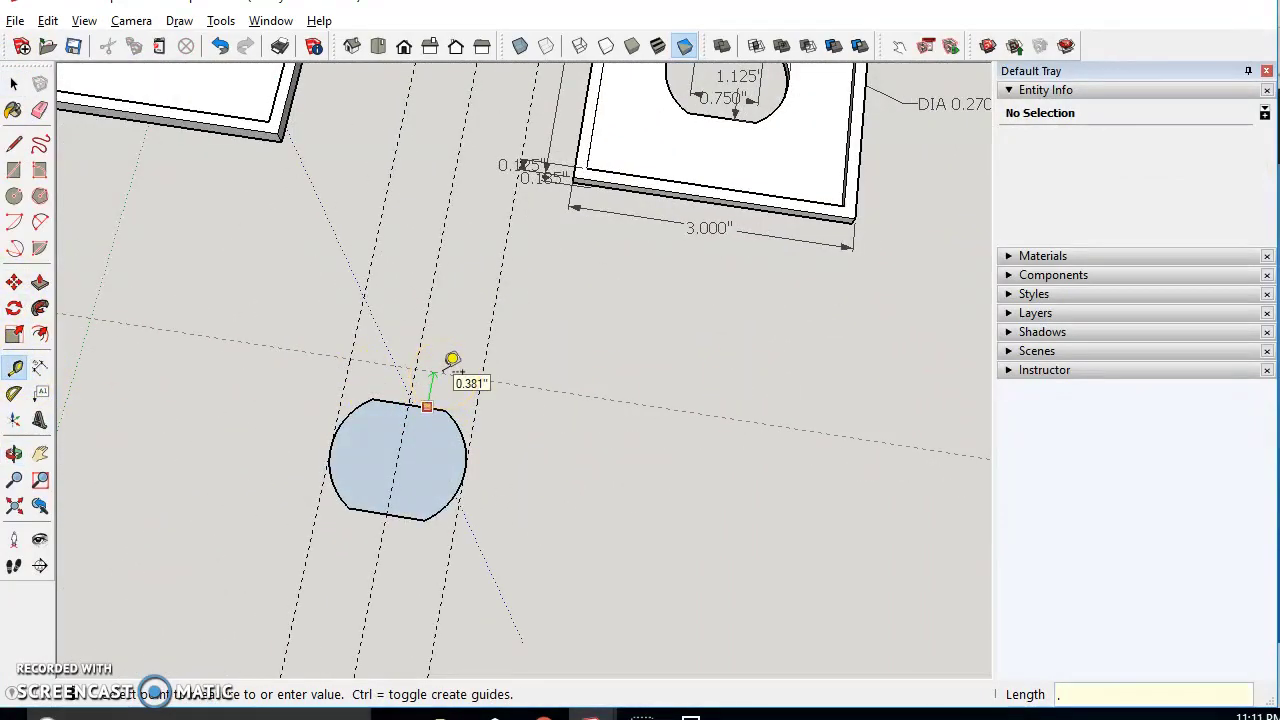
{"action": "type", "text": "415"}
{"action": "key", "text": "Return"}
Copy the whole outlet profile along the green axis from its lower corner onto the 0.415 inch guide
{"action": "key", "text": "space"}
{"action": "double_click", "coordinate": [380, 449]}
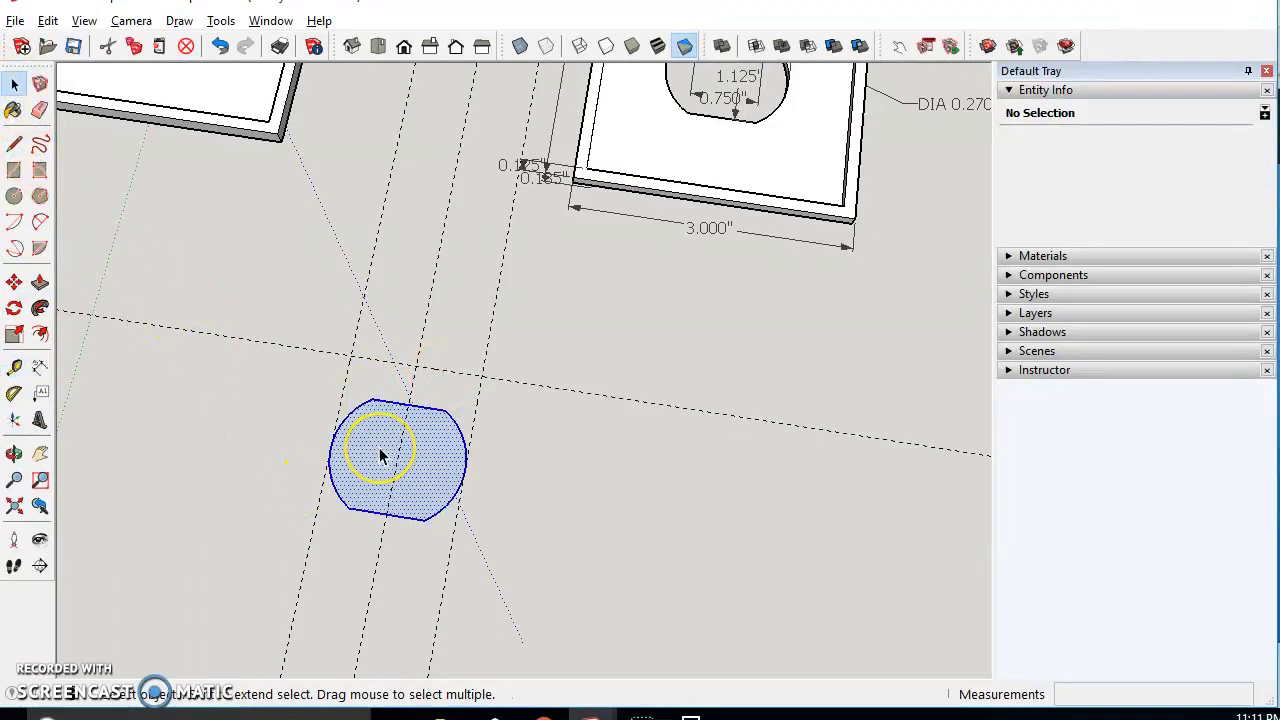
{"action": "left_click", "coordinate": [14, 283]}
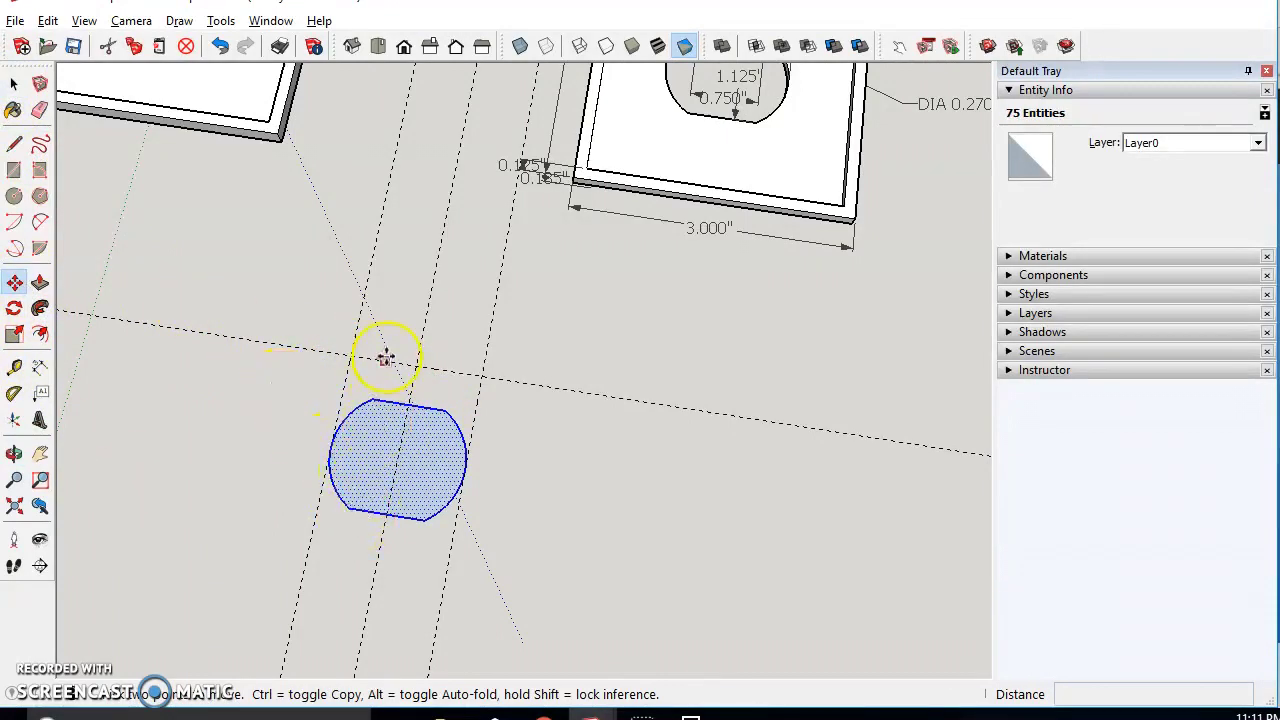
{"action": "left_click", "coordinate": [372, 400]}
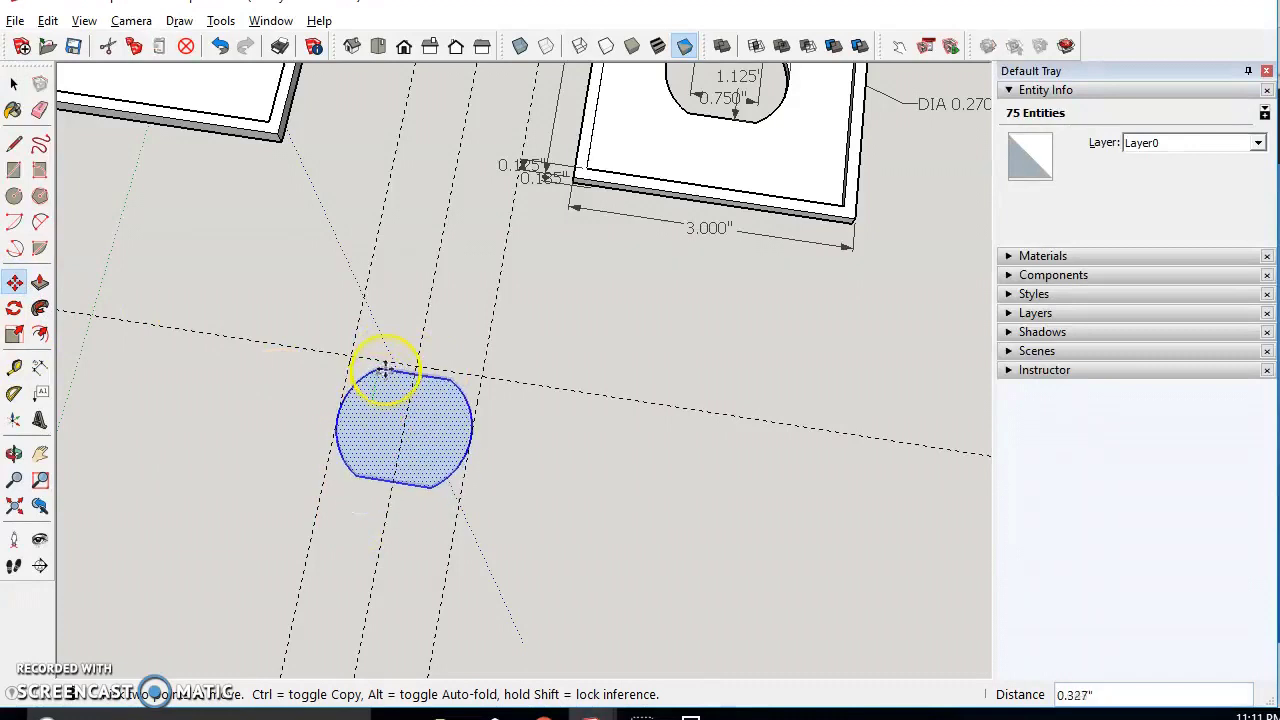
{"action": "key", "text": "ctrl"}
{"action": "key", "text": "Escape"}
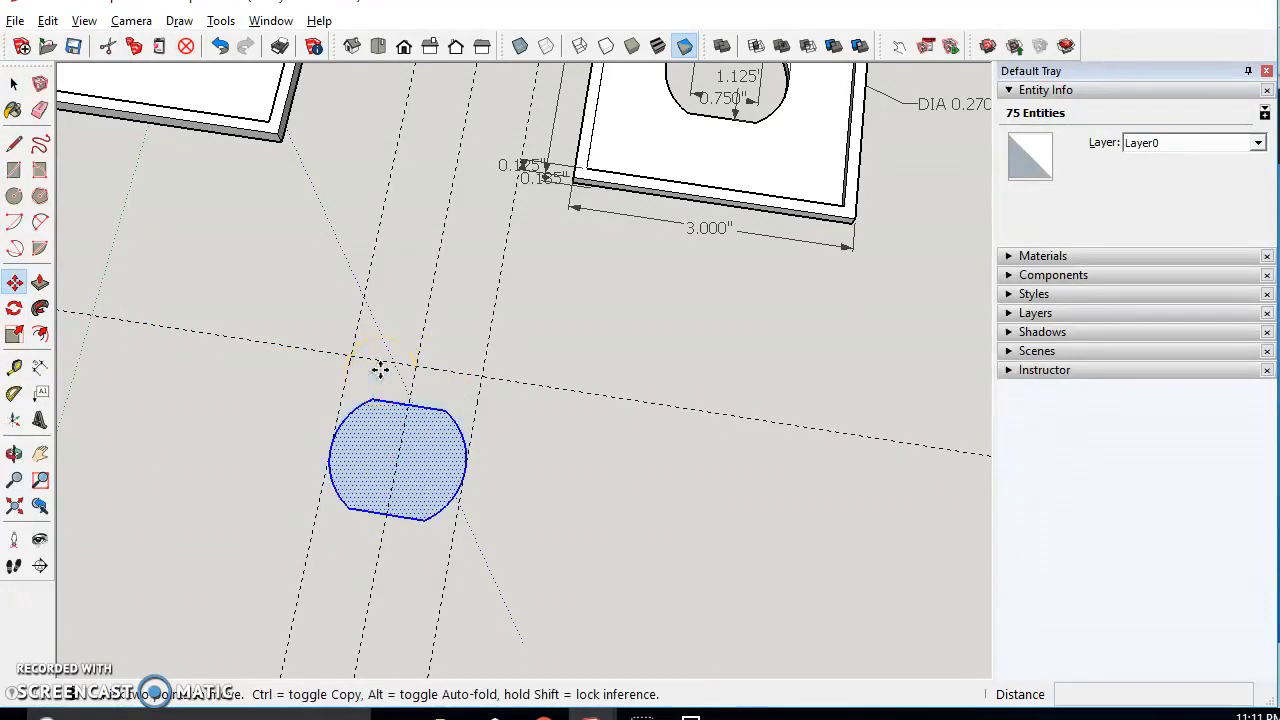
{"action": "left_click", "coordinate": [352, 510]}
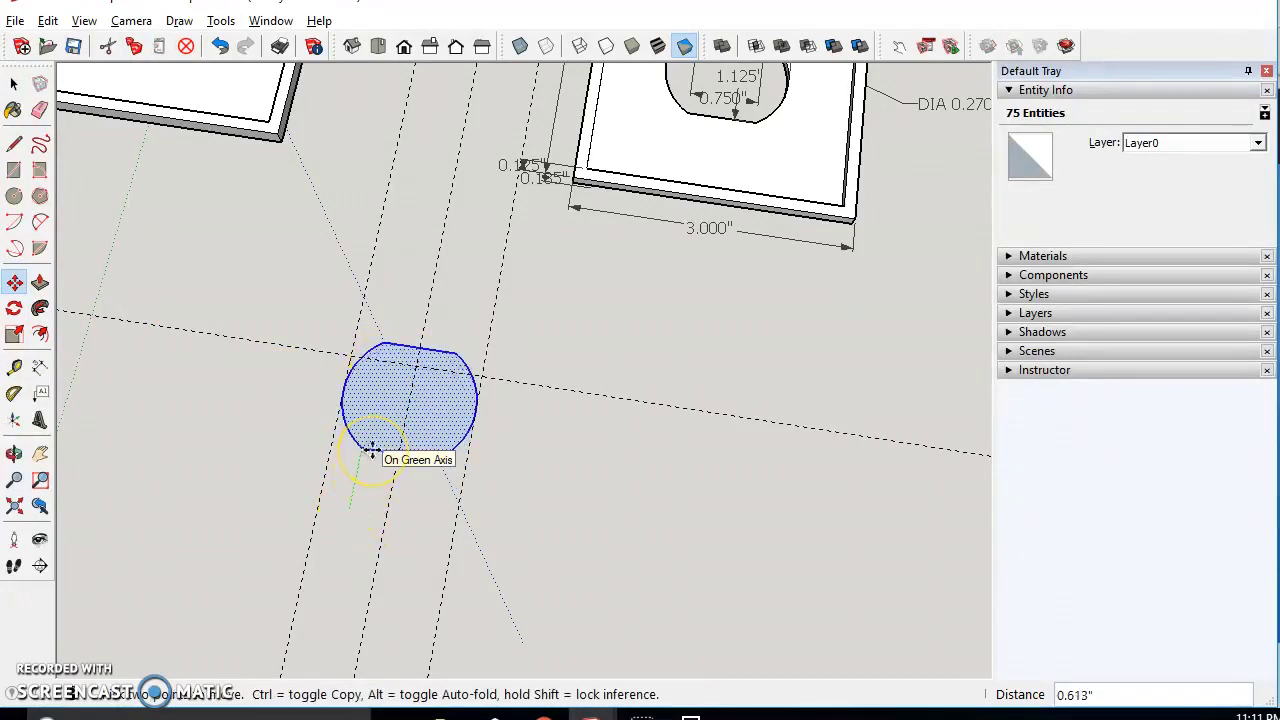
{"action": "key", "text": "ctrl"}
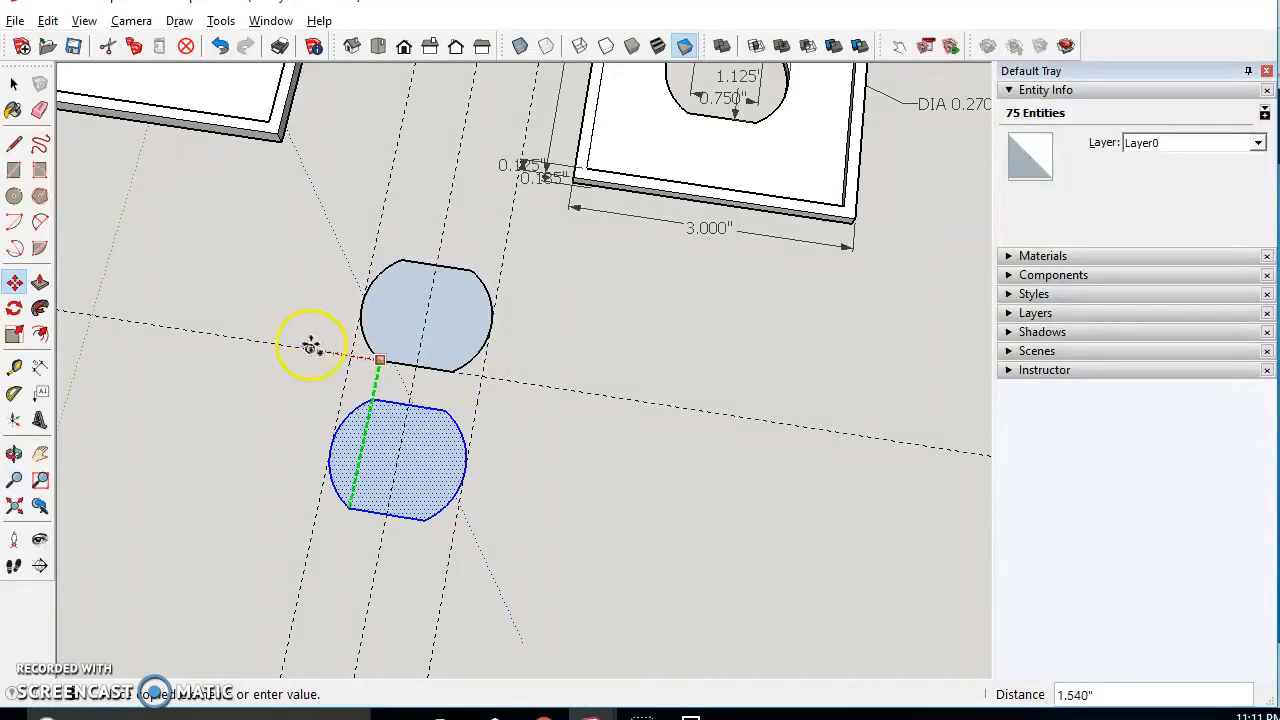
{"action": "left_click", "coordinate": [315, 350]}
{"action": "key", "text": "space"}
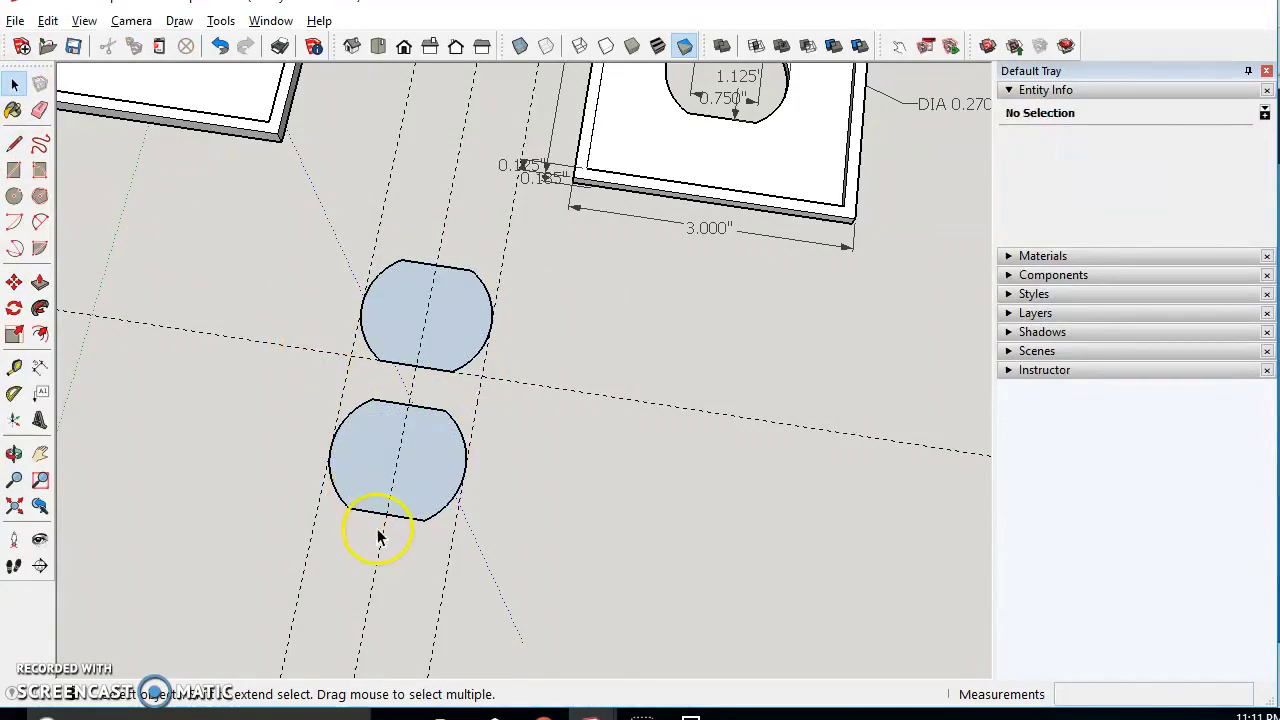
Work out half of the 0.415 inch gap between the outlet profiles in Calculator, then return to SketchUp
{"action": "scroll", "coordinate": [608, 391], "scroll_direction": "down", "scroll_amount": 2}
{"action": "scroll", "coordinate": [838, 131], "scroll_direction": "up", "scroll_amount": 2}
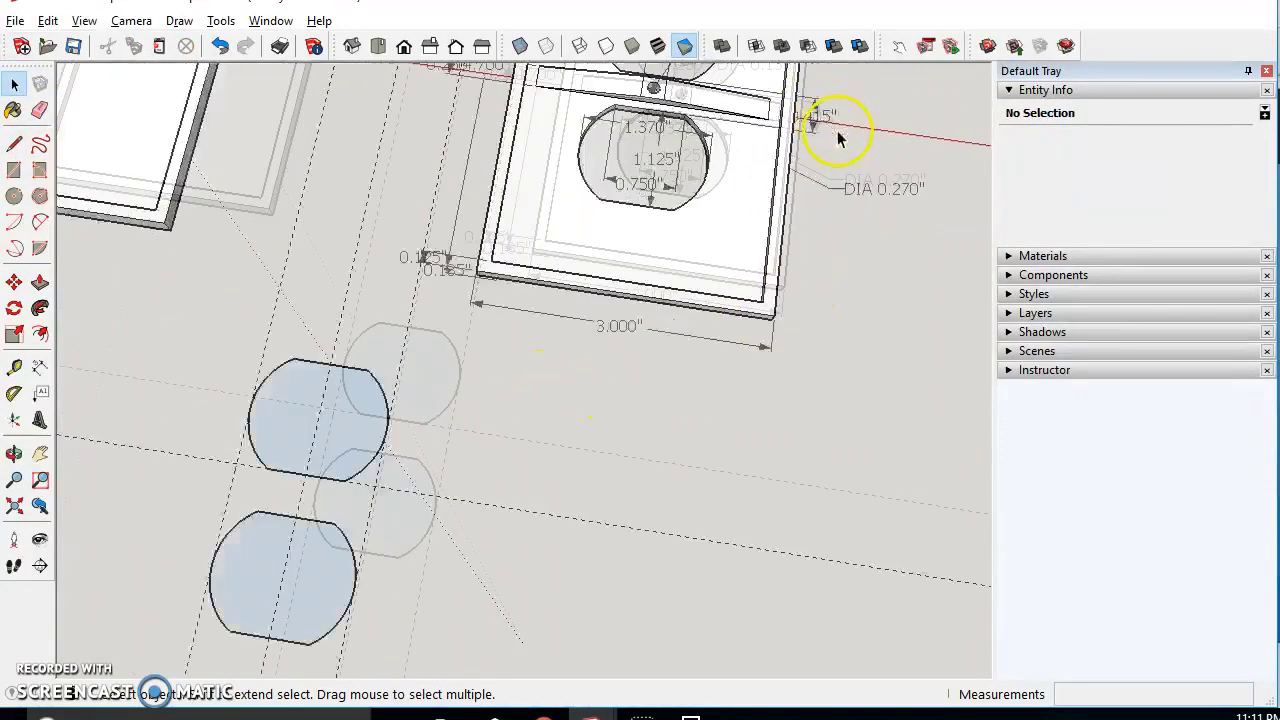
{"action": "scroll", "coordinate": [297, 508], "scroll_direction": "up", "scroll_amount": 3}
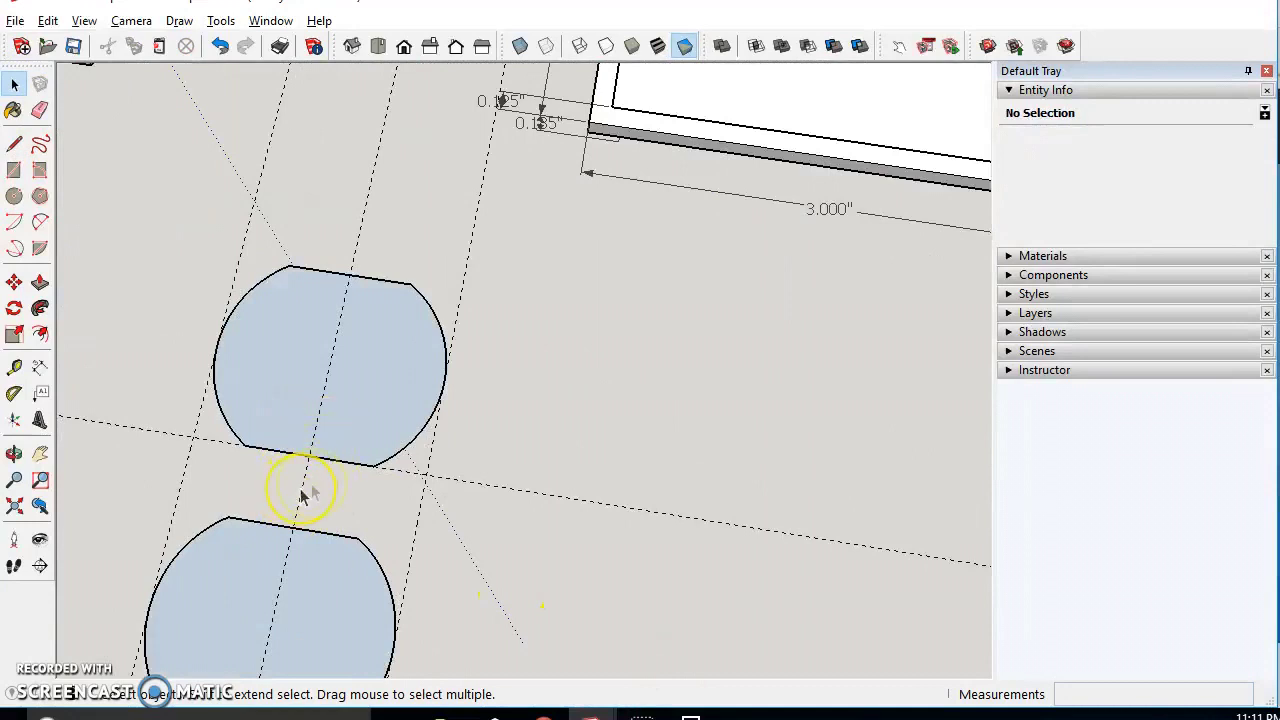
{"action": "left_click", "coordinate": [335, 438]}
{"action": "left_click", "coordinate": [320, 530]}
{"action": "left_click", "coordinate": [537, 551]}
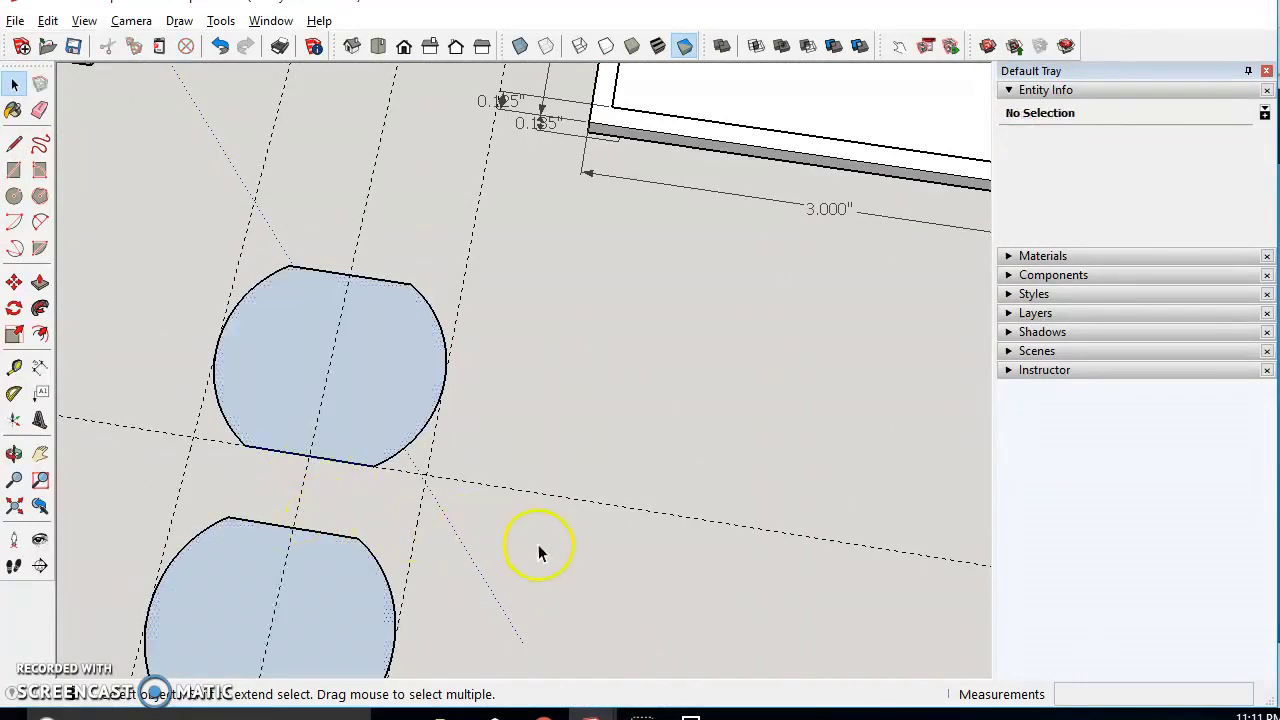
{"action": "left_click", "coordinate": [690, 712]}
{"action": "type", "text": "0.415/2"}
{"action": "key", "text": "Return"}
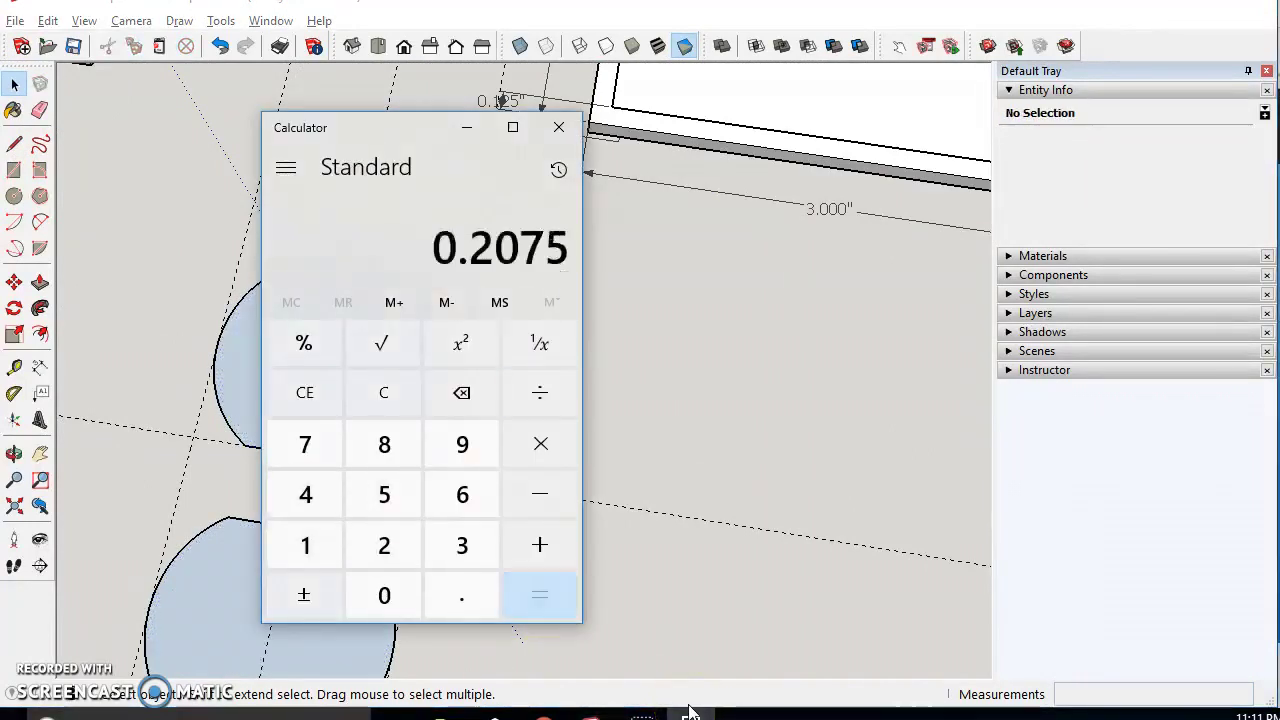
{"action": "left_click", "coordinate": [537, 22]}
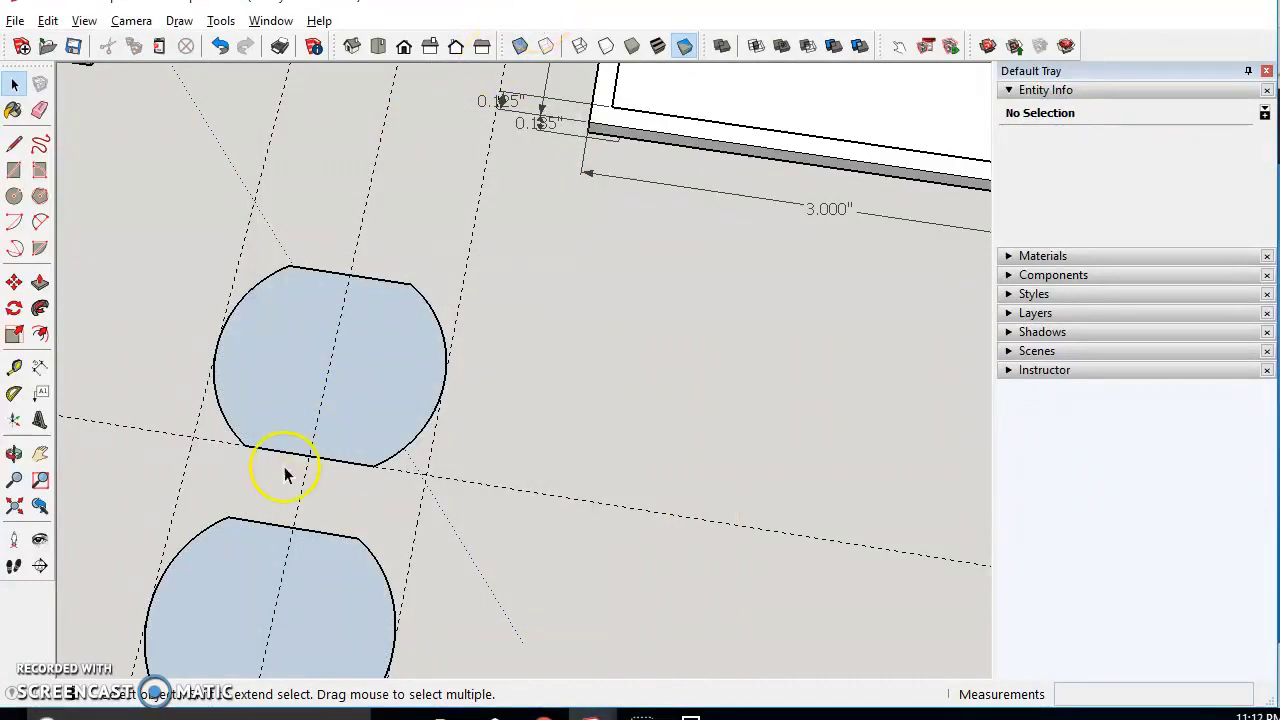
Place a guide 0.207 inch above the lower profile's upper edge and remove the 0.415 inch guide and both side guides
{"action": "key", "text": "t"}
{"action": "left_click", "coordinate": [322, 530]}
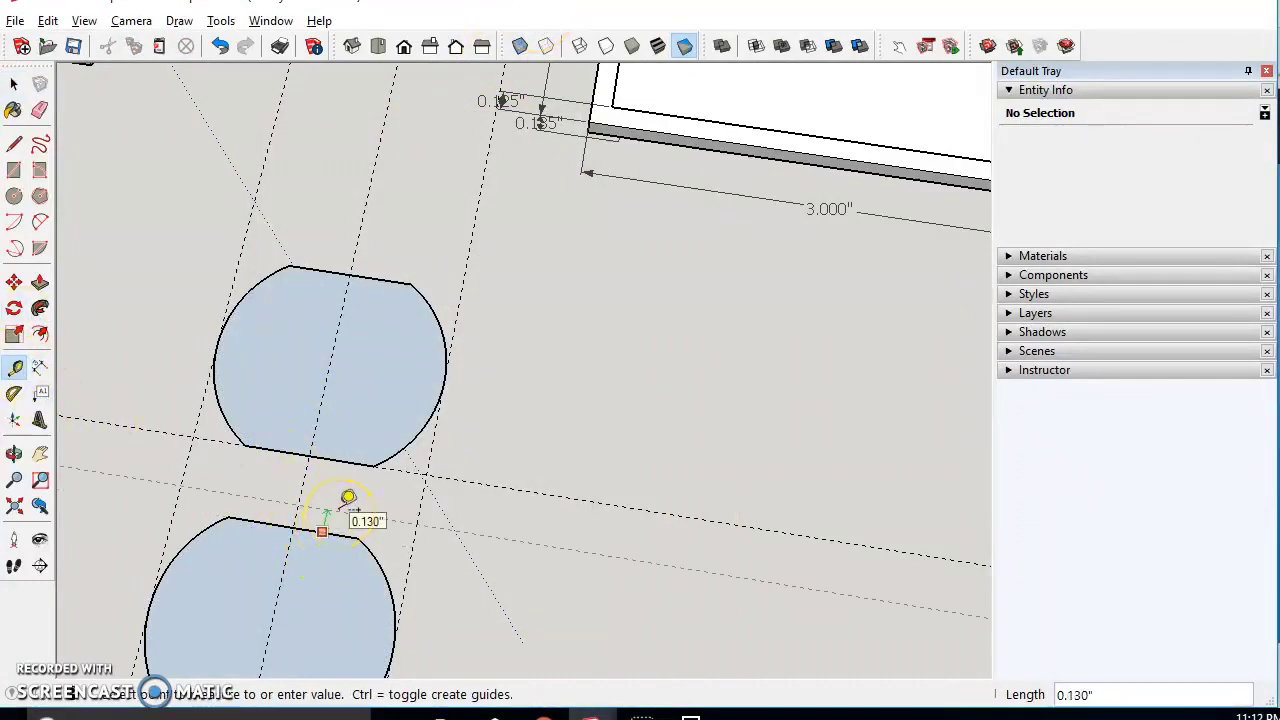
{"action": "type", "text": ".207"}
{"action": "key", "text": "Return"}
{"action": "key", "text": "space"}
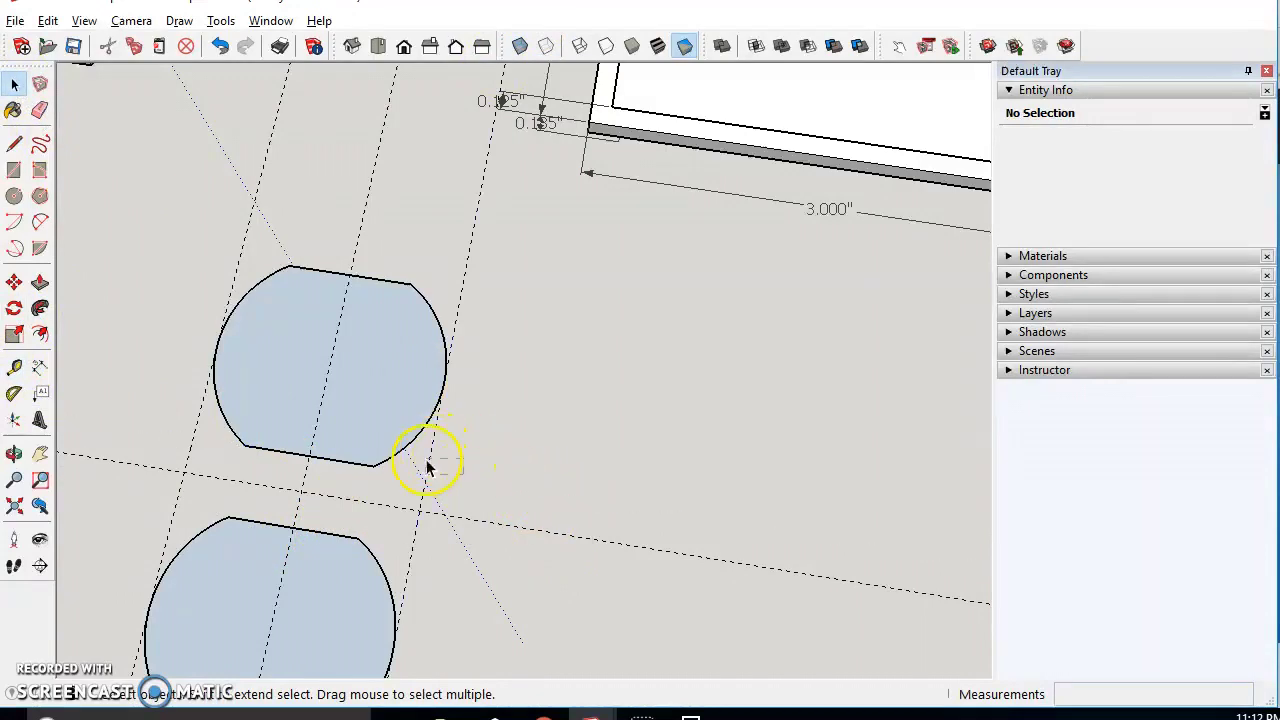
{"action": "scroll", "coordinate": [277, 486], "scroll_direction": "down", "scroll_amount": 6}
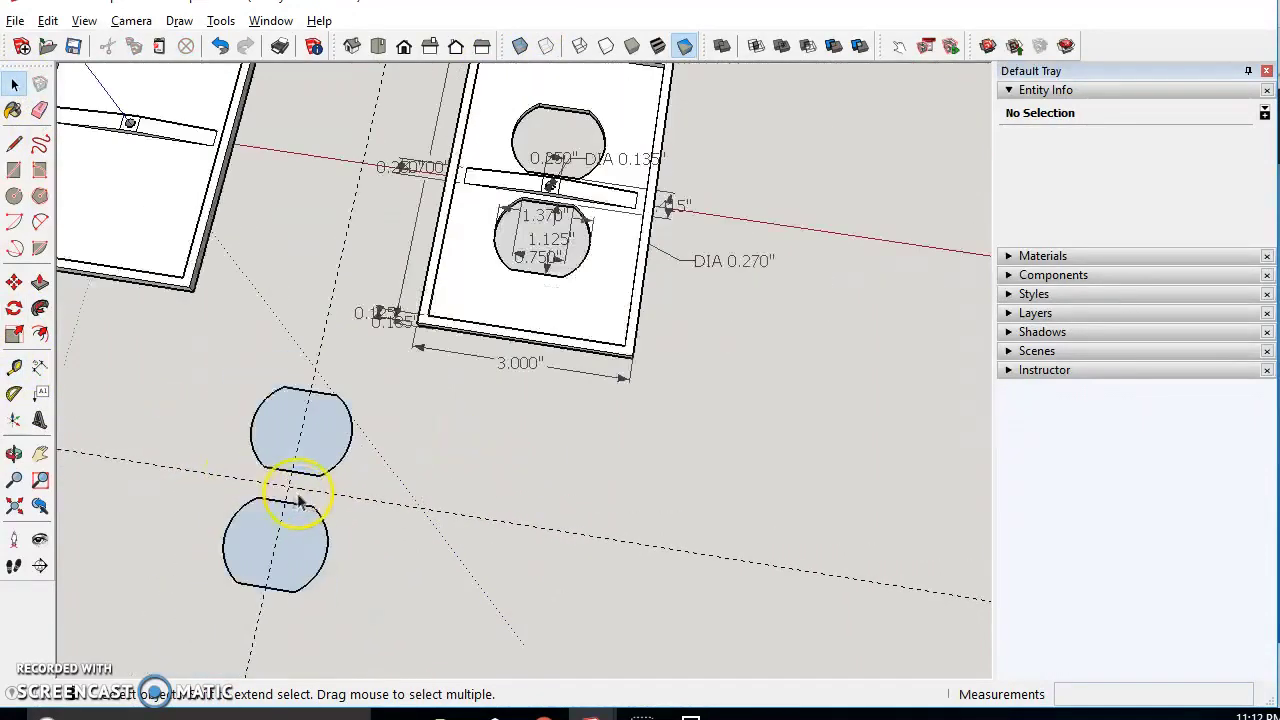
{"action": "left_click", "coordinate": [484, 606]}
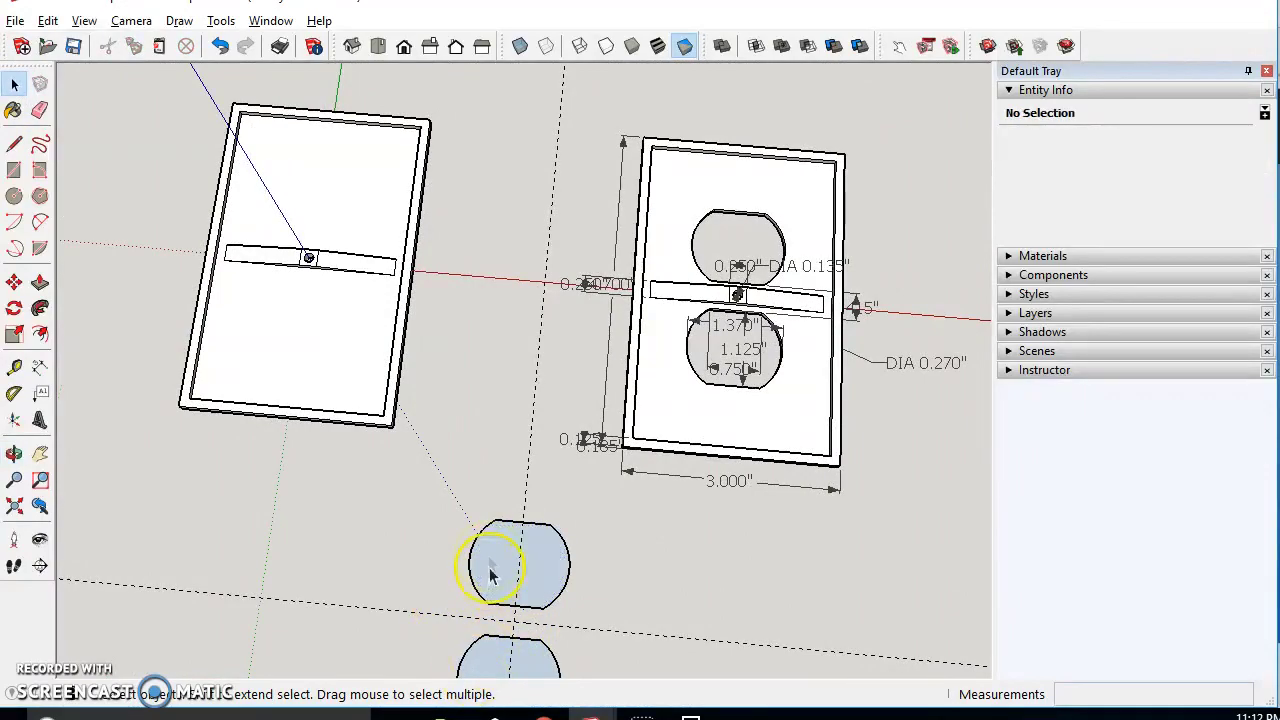
Examine the new plate's screw hole and crossbar from above and from the underside
{"action": "scroll", "coordinate": [308, 247], "scroll_direction": "up", "scroll_amount": 6}
{"action": "middle_click_drag", "start_coordinate": [317, 338], "coordinate": [563, 340]}
{"action": "scroll", "coordinate": [563, 340], "scroll_direction": "up", "scroll_amount": 3}
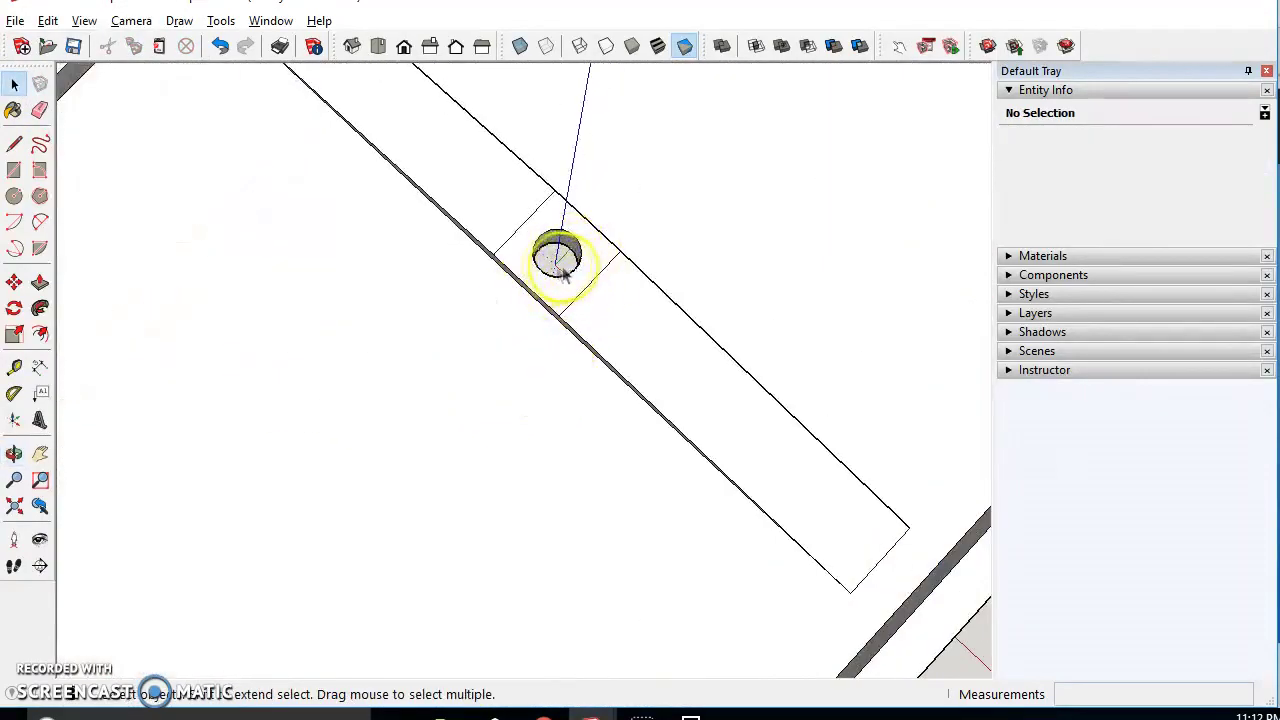
{"action": "scroll", "coordinate": [563, 275], "scroll_direction": "down", "scroll_amount": 5}
{"action": "middle_click_drag", "start_coordinate": [551, 549], "coordinate": [534, 466]}
{"action": "scroll", "coordinate": [545, 345], "scroll_direction": "up", "scroll_amount": 5}
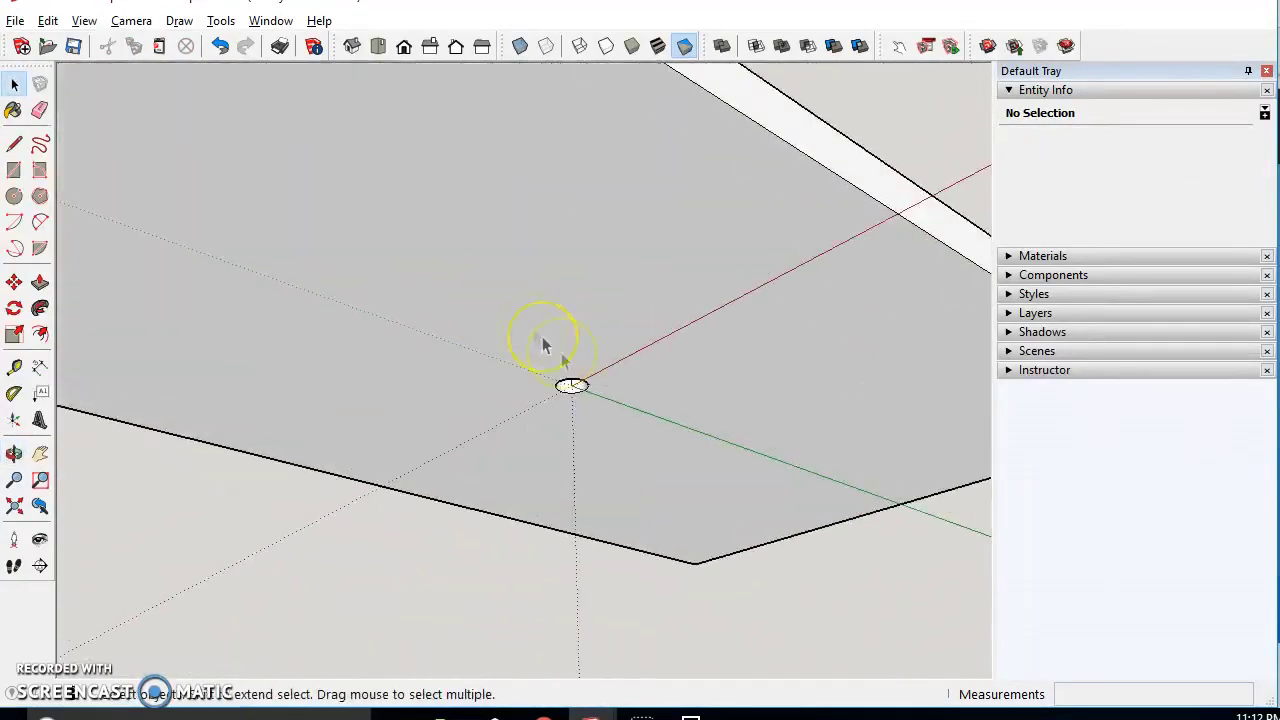
{"action": "scroll", "coordinate": [552, 338], "scroll_direction": "down", "scroll_amount": 5}
{"action": "middle_click_drag", "start_coordinate": [552, 338], "coordinate": [600, 591]}
{"action": "middle_click_drag", "start_coordinate": [540, 400], "coordinate": [616, 507]}
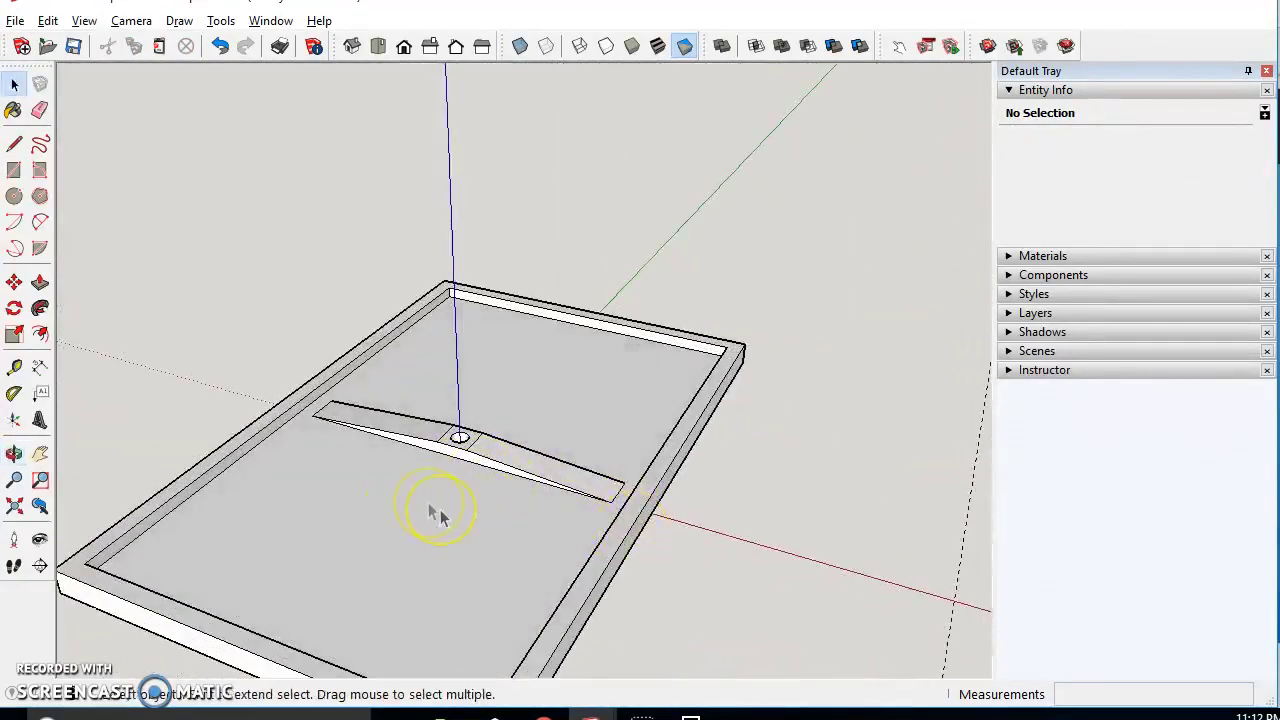
{"action": "scroll", "coordinate": [402, 500], "scroll_direction": "down", "scroll_amount": 1}
Place a guide 2.225 inches from the recess's short inner edge, through the midpoint of the crossbar's end
{"action": "left_click", "coordinate": [14, 367]}
{"action": "scroll", "coordinate": [357, 471], "scroll_direction": "up", "scroll_amount": 3}
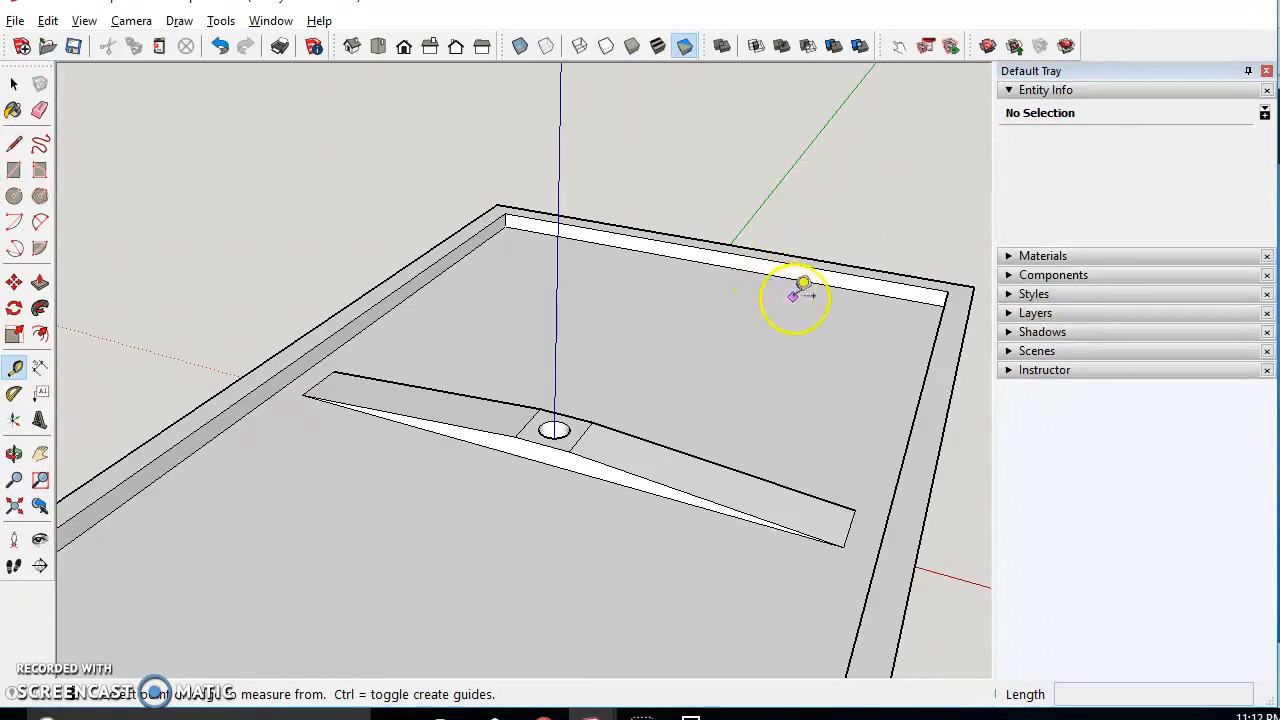
{"action": "left_click", "coordinate": [776, 272]}
{"action": "scroll", "coordinate": [760, 320], "scroll_direction": "down", "scroll_amount": 2}
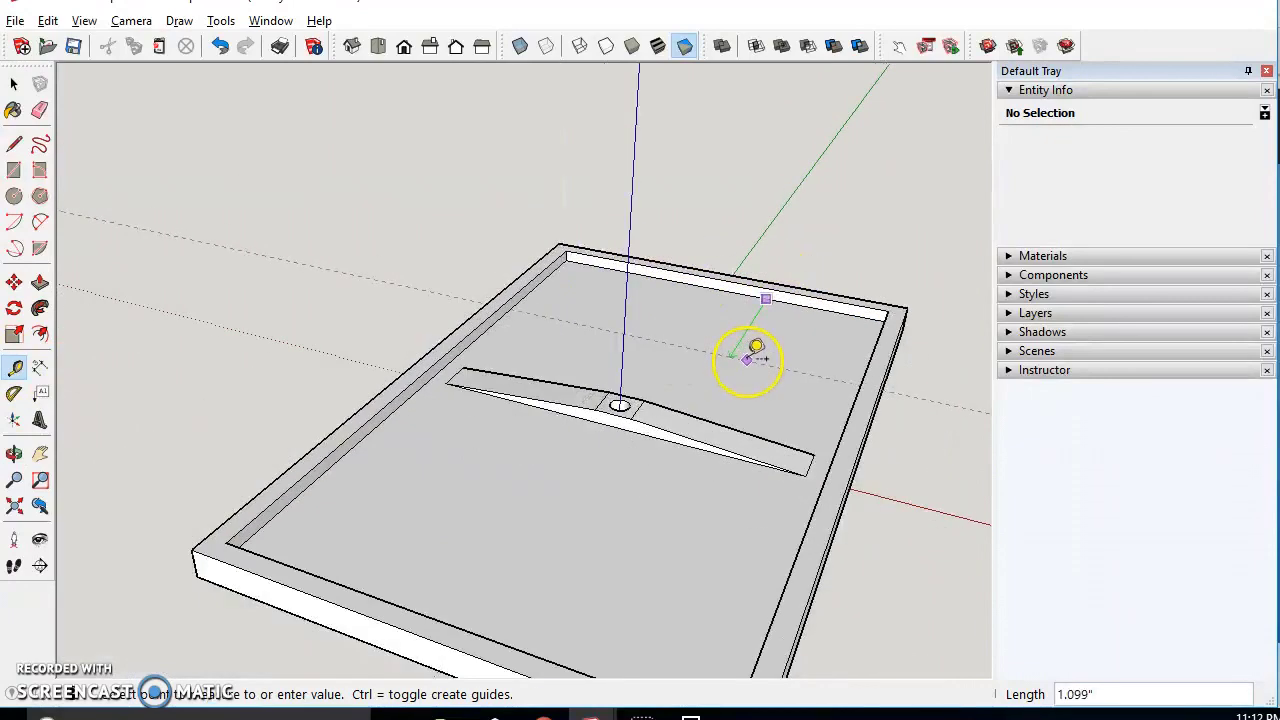
{"action": "scroll", "coordinate": [815, 440], "scroll_direction": "down", "scroll_amount": 1}
{"action": "scroll", "coordinate": [815, 440], "scroll_direction": "up", "scroll_amount": 4}
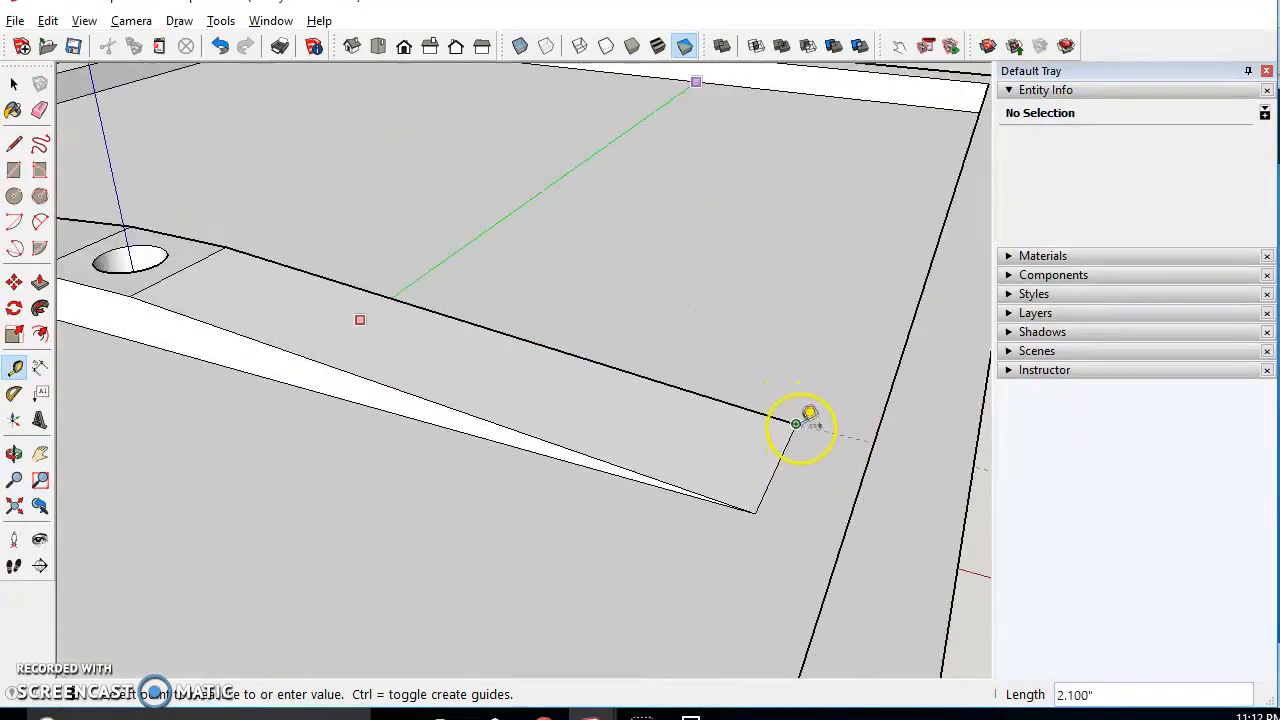
{"action": "left_click", "coordinate": [783, 455]}
{"action": "scroll", "coordinate": [783, 455], "scroll_direction": "down", "scroll_amount": 3}
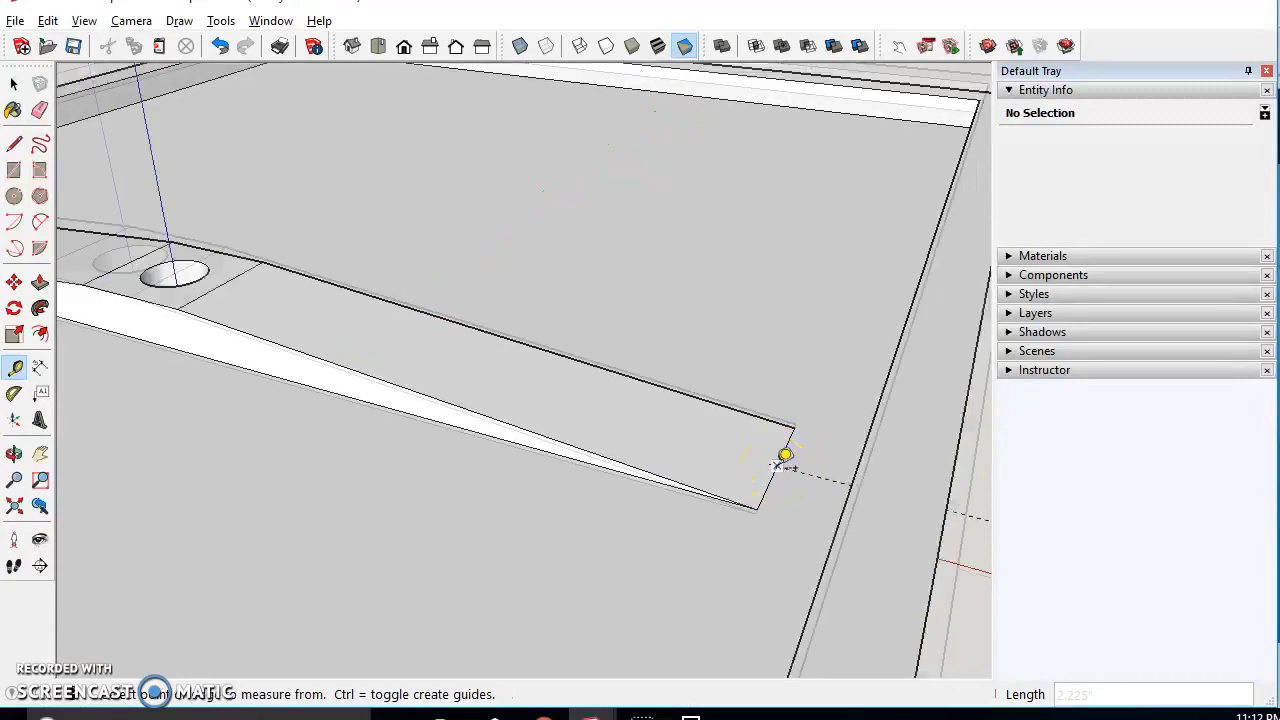
Place a lengthwise guide offset from the recess's long inner edge through the plate's centre, crossing the other guide at the screw hole
{"action": "left_click", "coordinate": [89, 326]}
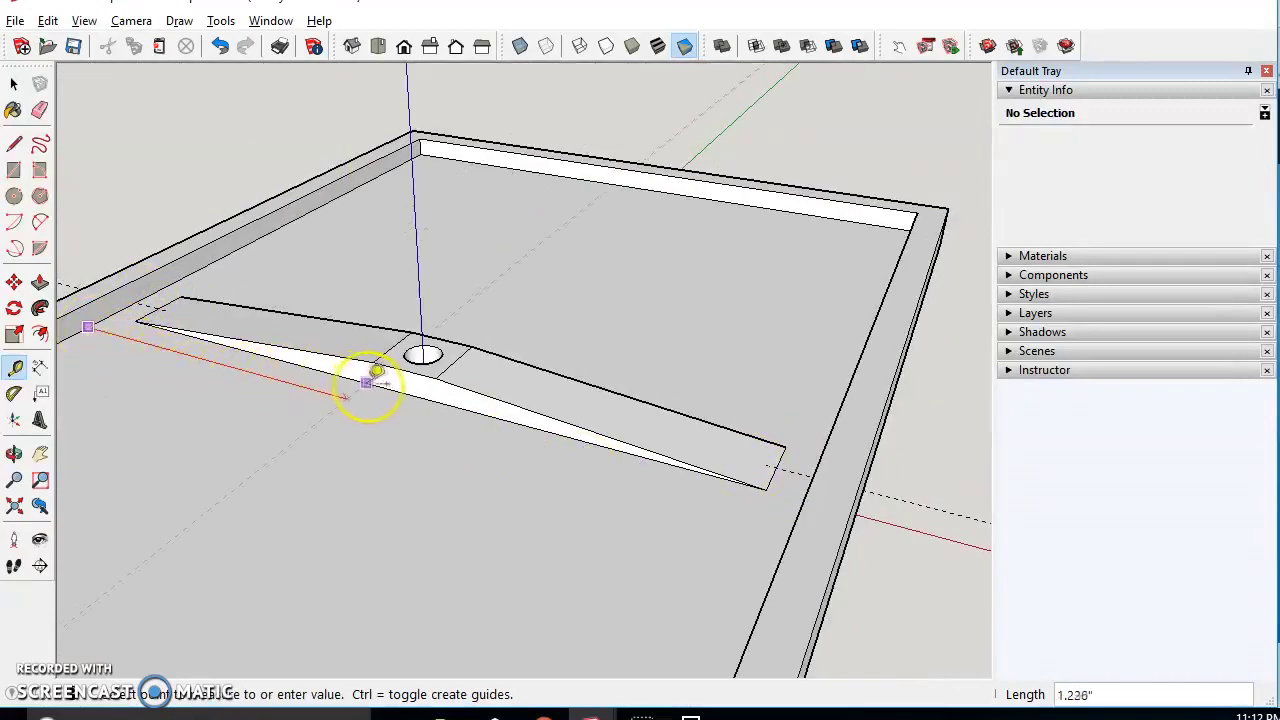
{"action": "middle_click_drag", "start_coordinate": [405, 393], "coordinate": [491, 500]}
{"action": "left_click", "coordinate": [530, 505]}
{"action": "middle_click_drag", "start_coordinate": [579, 566], "coordinate": [563, 689]}
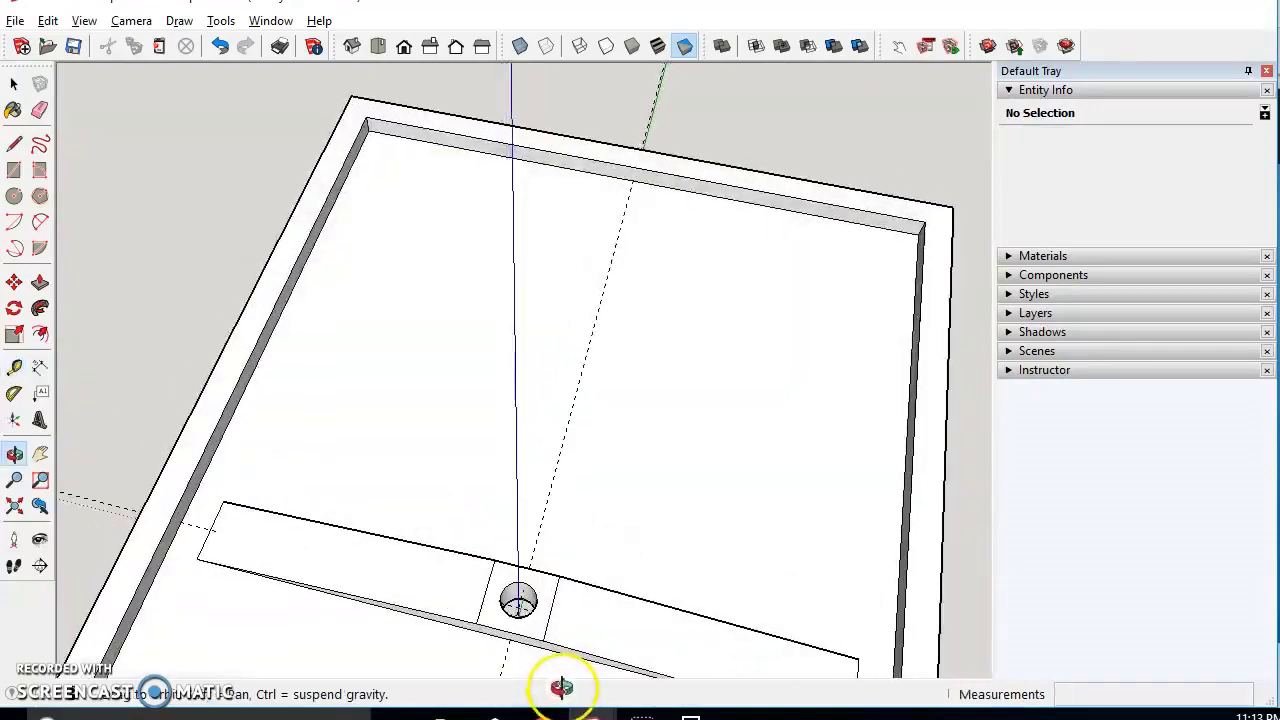
{"action": "scroll", "coordinate": [538, 625], "scroll_direction": "up", "scroll_amount": 5}
{"action": "middle_click_drag", "start_coordinate": [526, 600], "coordinate": [477, 527]}
{"action": "scroll", "coordinate": [500, 588], "scroll_direction": "down", "scroll_amount": 5}
{"action": "middle_click_drag", "start_coordinate": [543, 648], "coordinate": [418, 322], "text": "shift"}
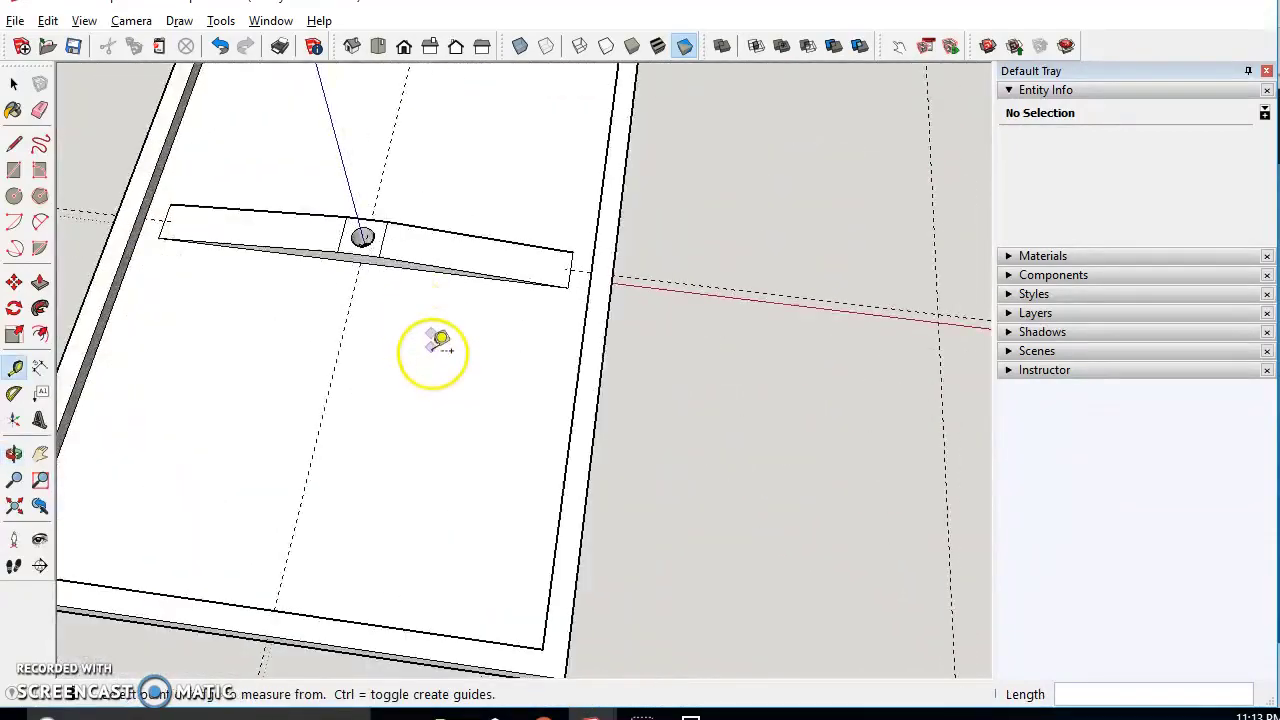
{"action": "scroll", "coordinate": [433, 360], "scroll_direction": "down", "scroll_amount": 1}
Move both outlet-opening shapes together from their guide intersection to the centre of the new plate's screw hole
{"action": "left_click", "coordinate": [14, 86]}
{"action": "scroll", "coordinate": [480, 432], "scroll_direction": "down", "scroll_amount": 7}
{"action": "double_click", "coordinate": [586, 584]}
{"action": "left_click", "coordinate": [587, 591]}
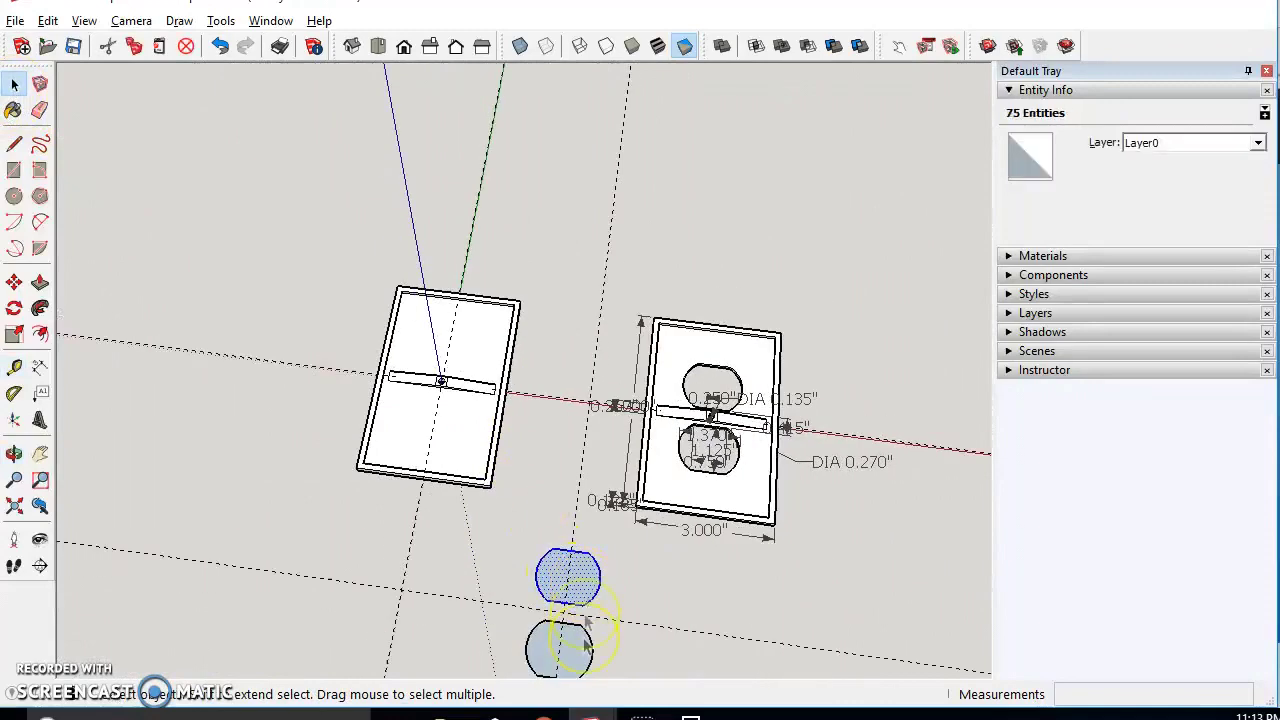
{"action": "left_click", "coordinate": [580, 651], "text": "shift"}
{"action": "left_click", "coordinate": [14, 283]}
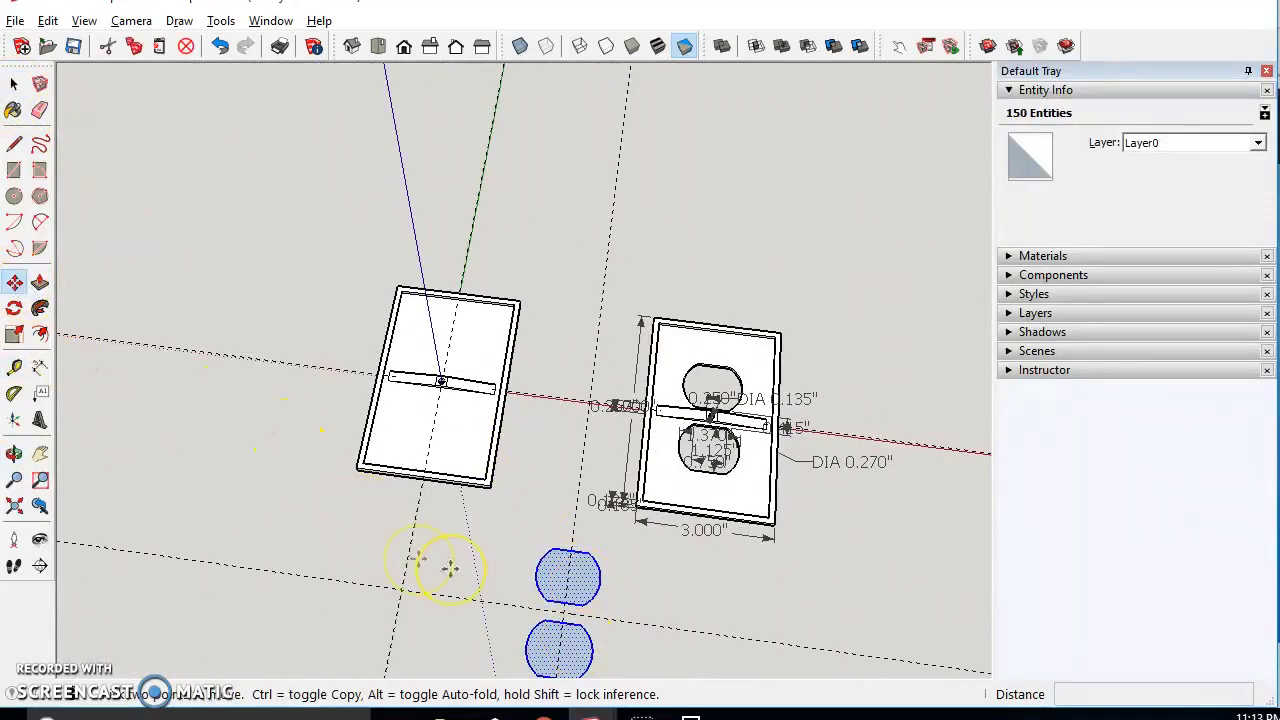
{"action": "scroll", "coordinate": [519, 607], "scroll_direction": "up", "scroll_amount": 2}
{"action": "scroll", "coordinate": [519, 607], "scroll_direction": "up", "scroll_amount": 2}
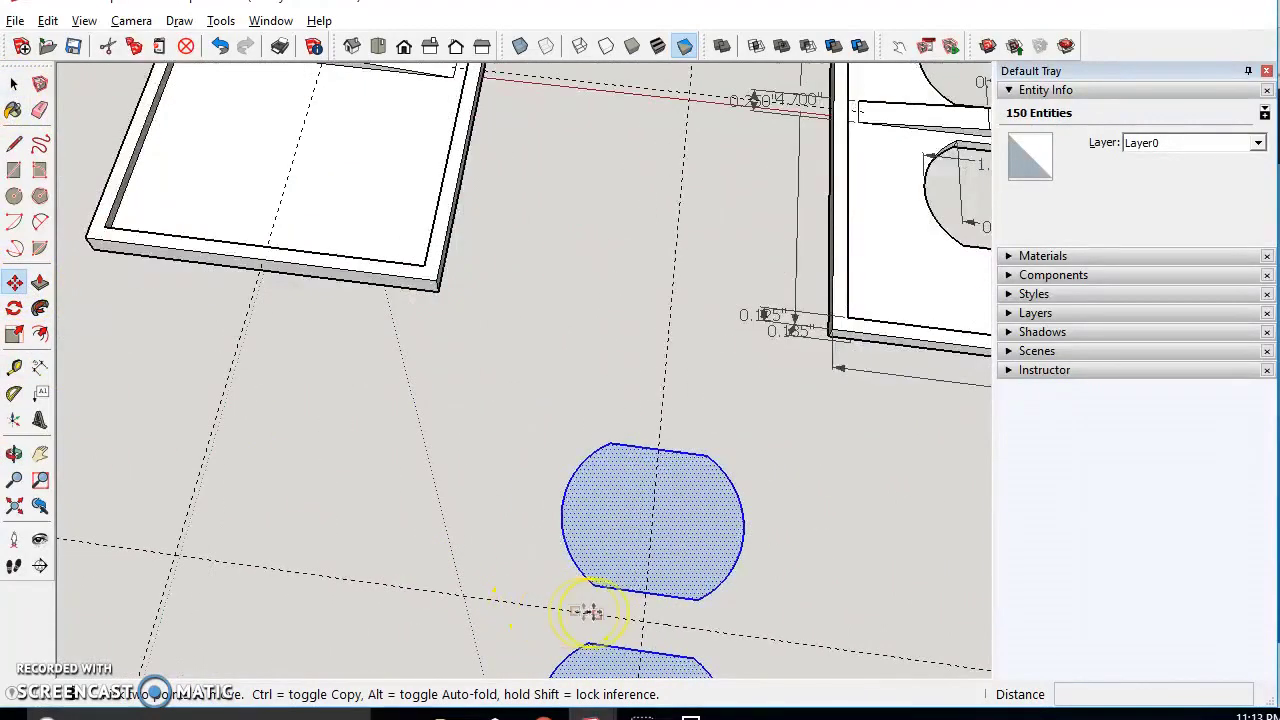
{"action": "left_click", "coordinate": [643, 624]}
{"action": "scroll", "coordinate": [614, 534], "scroll_direction": "down", "scroll_amount": 4}
{"action": "middle_click_drag", "start_coordinate": [480, 400], "coordinate": [540, 537]}
{"action": "scroll", "coordinate": [590, 515], "scroll_direction": "up", "scroll_amount": 7}
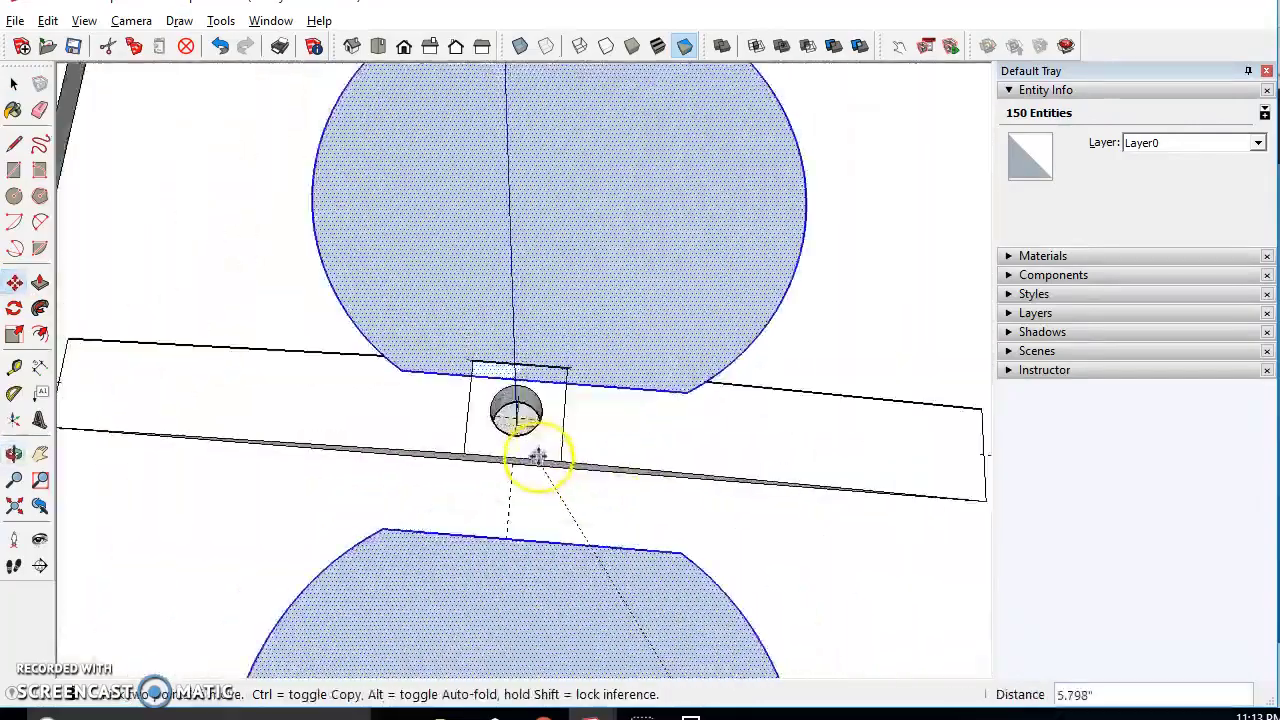
{"action": "scroll", "coordinate": [538, 457], "scroll_direction": "up", "scroll_amount": 5}
{"action": "middle_click_drag", "start_coordinate": [538, 457], "coordinate": [466, 400]}
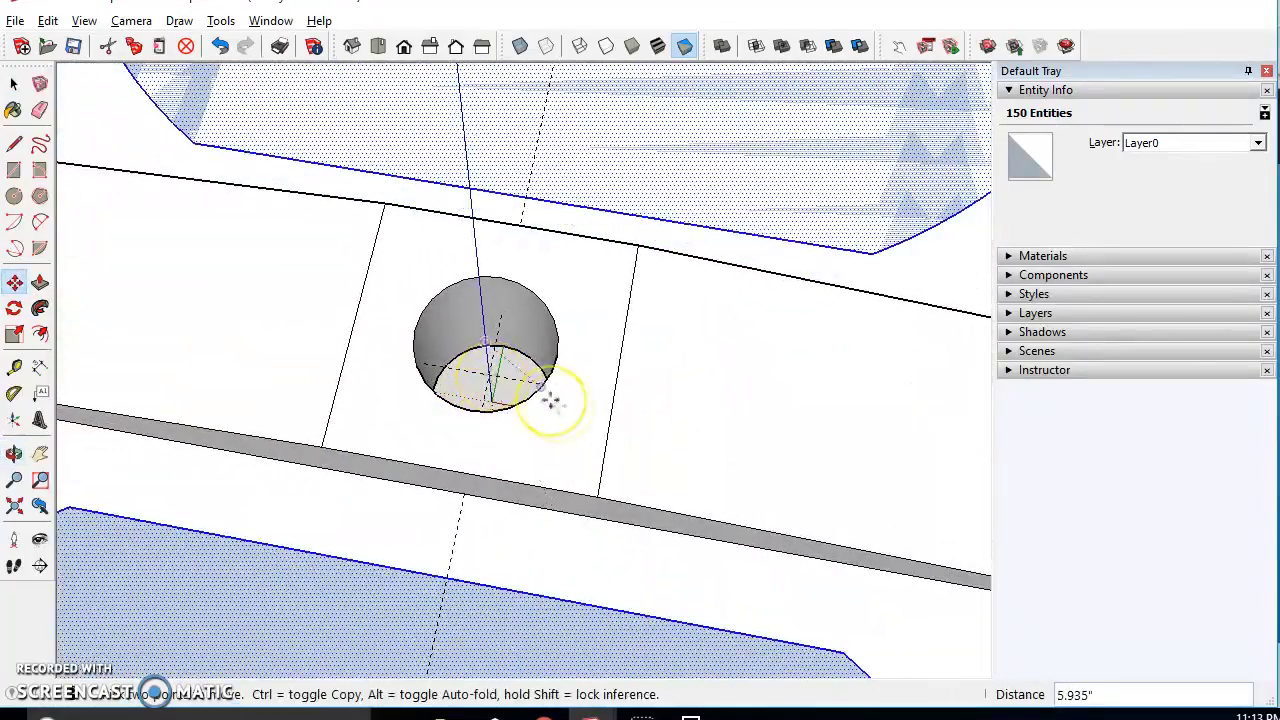
{"action": "left_click", "coordinate": [15, 84]}
{"action": "scroll", "coordinate": [438, 388], "scroll_direction": "down", "scroll_amount": 7}
{"action": "left_click", "coordinate": [130, 209]}
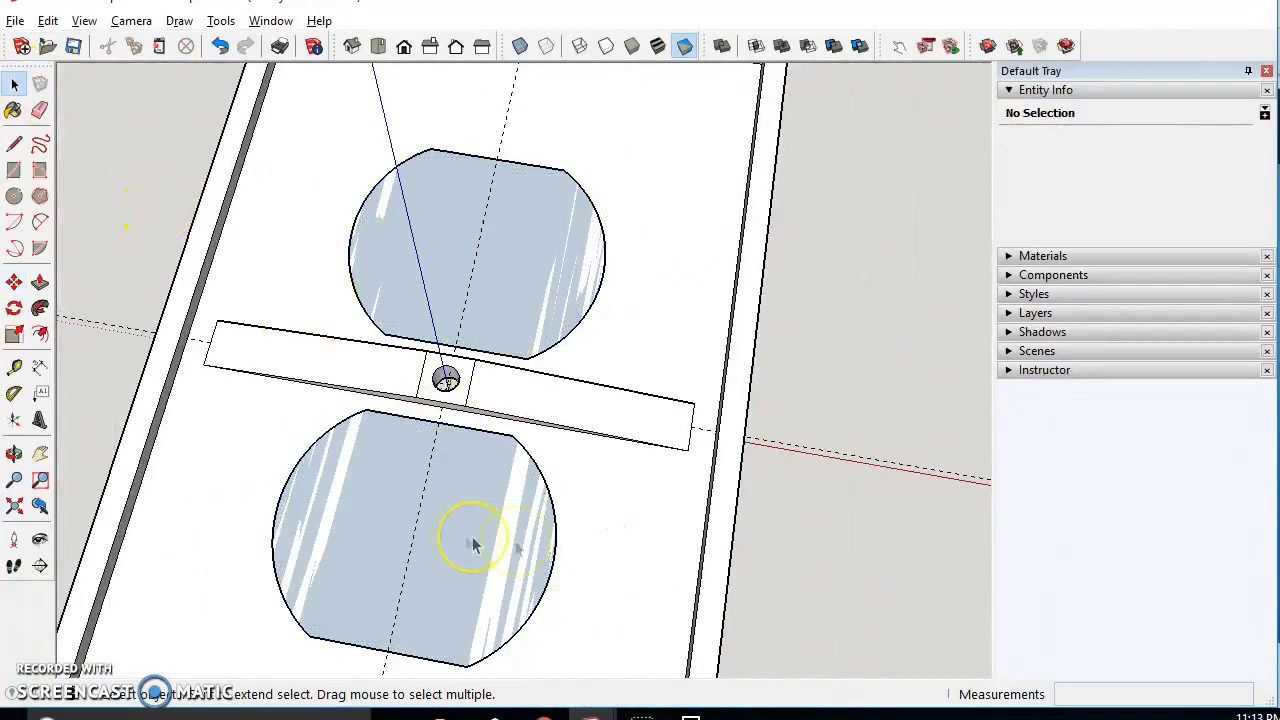
Cut both outlet-opening shapes and paste them in place inside the new plate's group
{"action": "middle_click_drag", "start_coordinate": [742, 388], "coordinate": [776, 324]}
{"action": "left_click", "coordinate": [670, 348]}
{"action": "triple_click", "coordinate": [483, 288]}
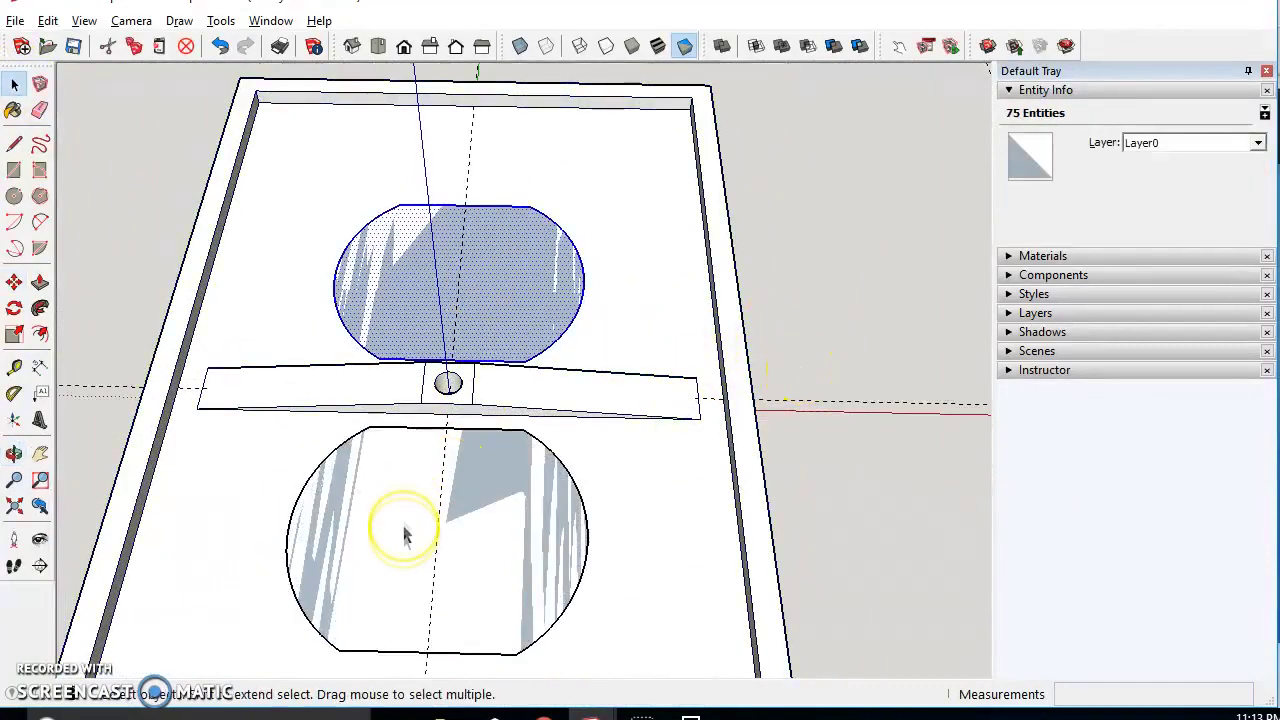
{"action": "double_click", "coordinate": [494, 534], "text": "shift"}
{"action": "left_click", "coordinate": [47, 20]}
{"action": "left_click", "coordinate": [70, 94]}
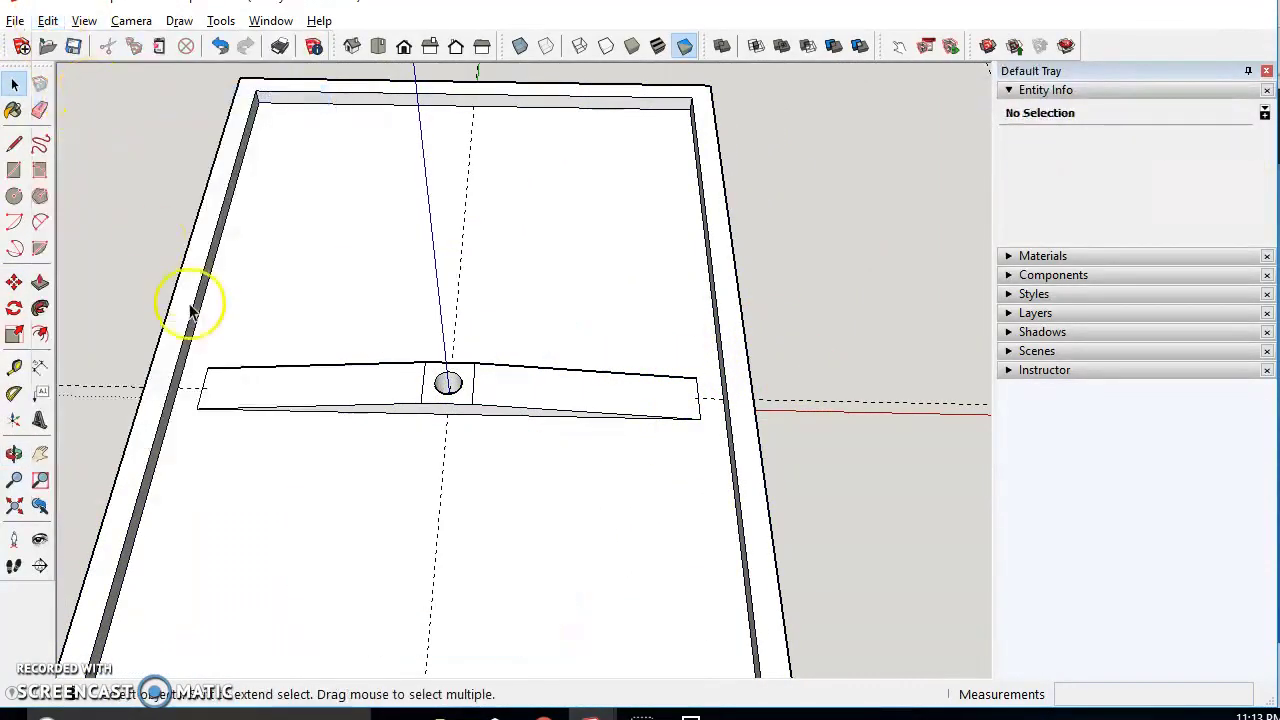
{"action": "left_click", "coordinate": [47, 20]}
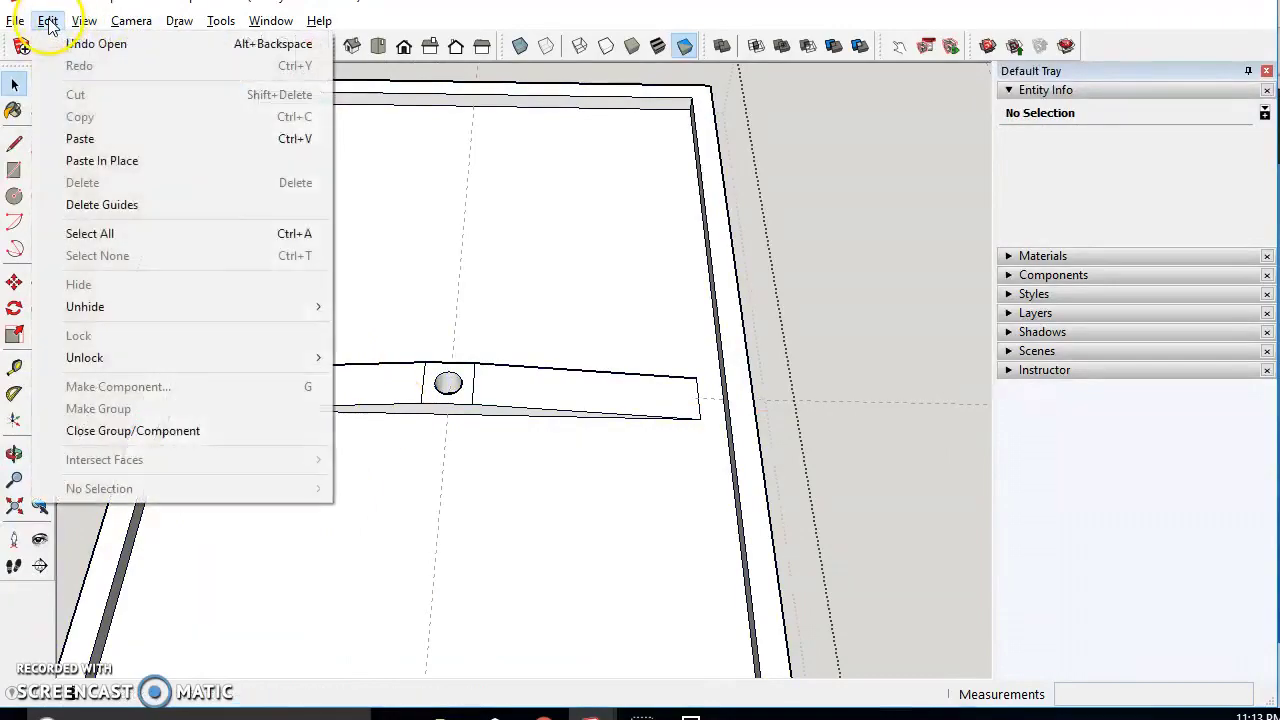
{"action": "left_click", "coordinate": [107, 162]}
{"action": "key", "text": "p"}
{"action": "key", "text": "space"}
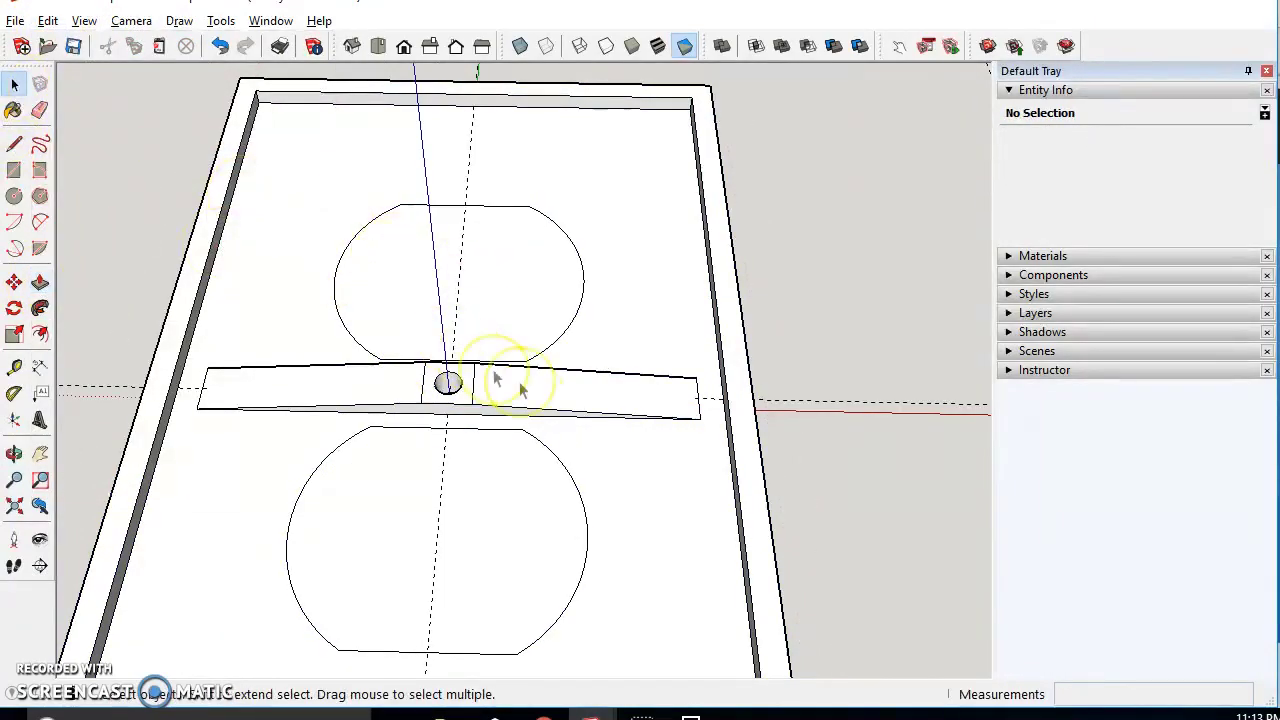
Push both outlet-opening faces through the plate with Push/Pull and close the plate's group
{"action": "left_click", "coordinate": [500, 251]}
{"action": "middle_click_drag", "start_coordinate": [521, 390], "coordinate": [329, 168]}
{"action": "left_click", "coordinate": [40, 282]}
{"action": "left_click", "coordinate": [523, 245]}
{"action": "left_click", "coordinate": [354, 271]}
{"action": "left_click", "coordinate": [391, 245]}
{"action": "middle_click_drag", "start_coordinate": [391, 245], "coordinate": [526, 412]}
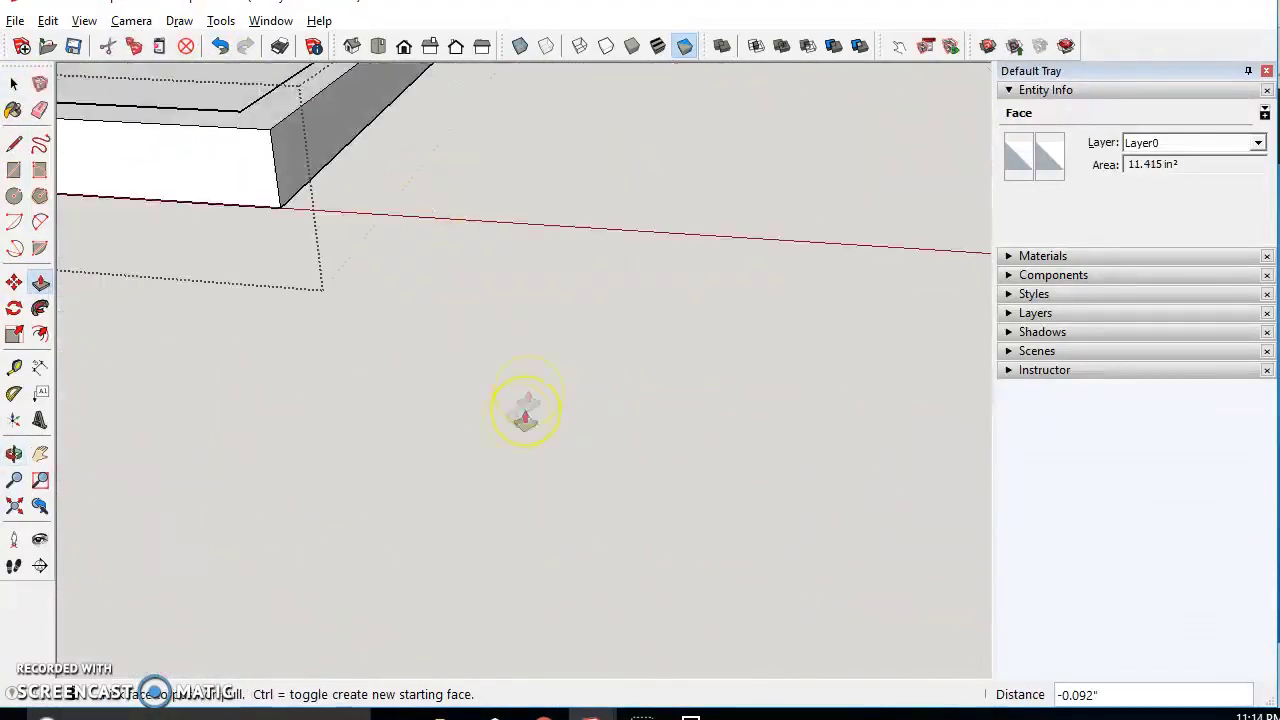
{"action": "scroll", "coordinate": [526, 412], "scroll_direction": "down", "scroll_amount": 3}
{"action": "middle_click_drag", "start_coordinate": [366, 200], "coordinate": [135, 252]}
{"action": "key", "text": "space"}
{"action": "left_click", "coordinate": [137, 182]}
Examine the new plate's outlet openings from the back and compare its front with the finished plate's bevelled, lettered front
{"action": "scroll", "coordinate": [410, 330], "scroll_direction": "down", "scroll_amount": 3}
{"action": "middle_click_drag", "start_coordinate": [410, 330], "coordinate": [345, 525]}
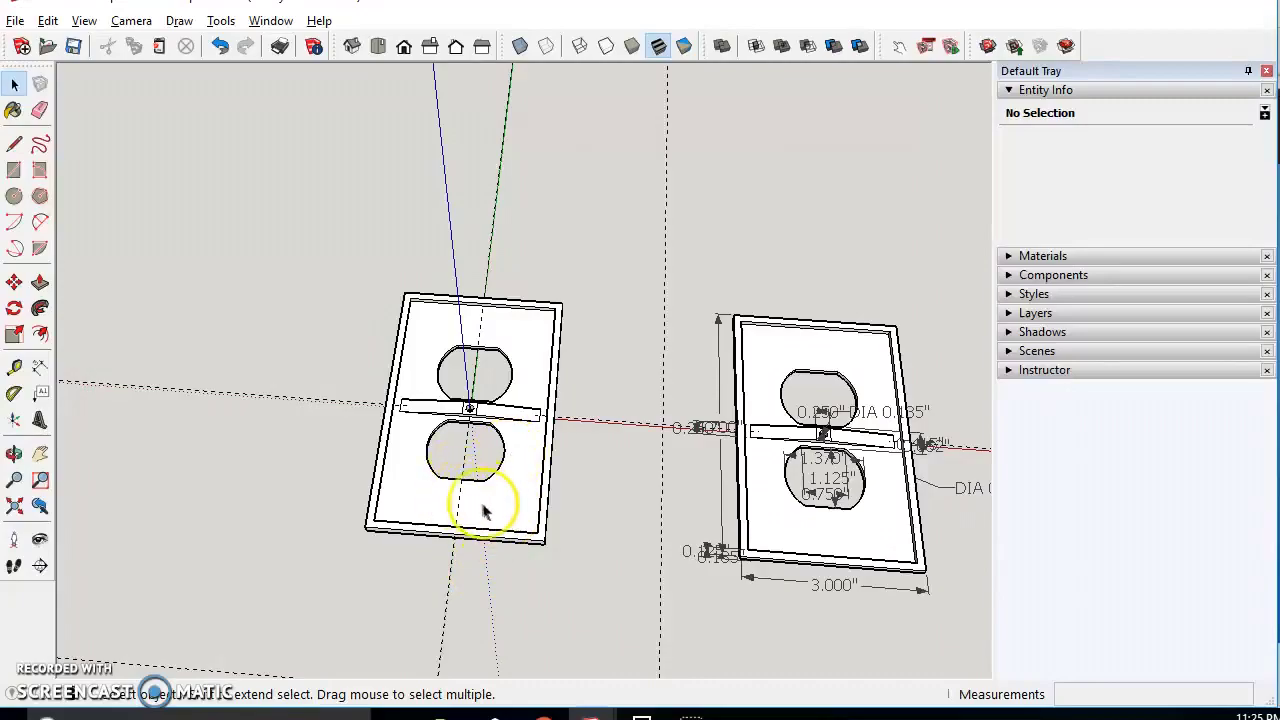
{"action": "middle_click_drag", "start_coordinate": [484, 512], "coordinate": [643, 416]}
{"action": "scroll", "coordinate": [529, 463], "scroll_direction": "up", "scroll_amount": 5}
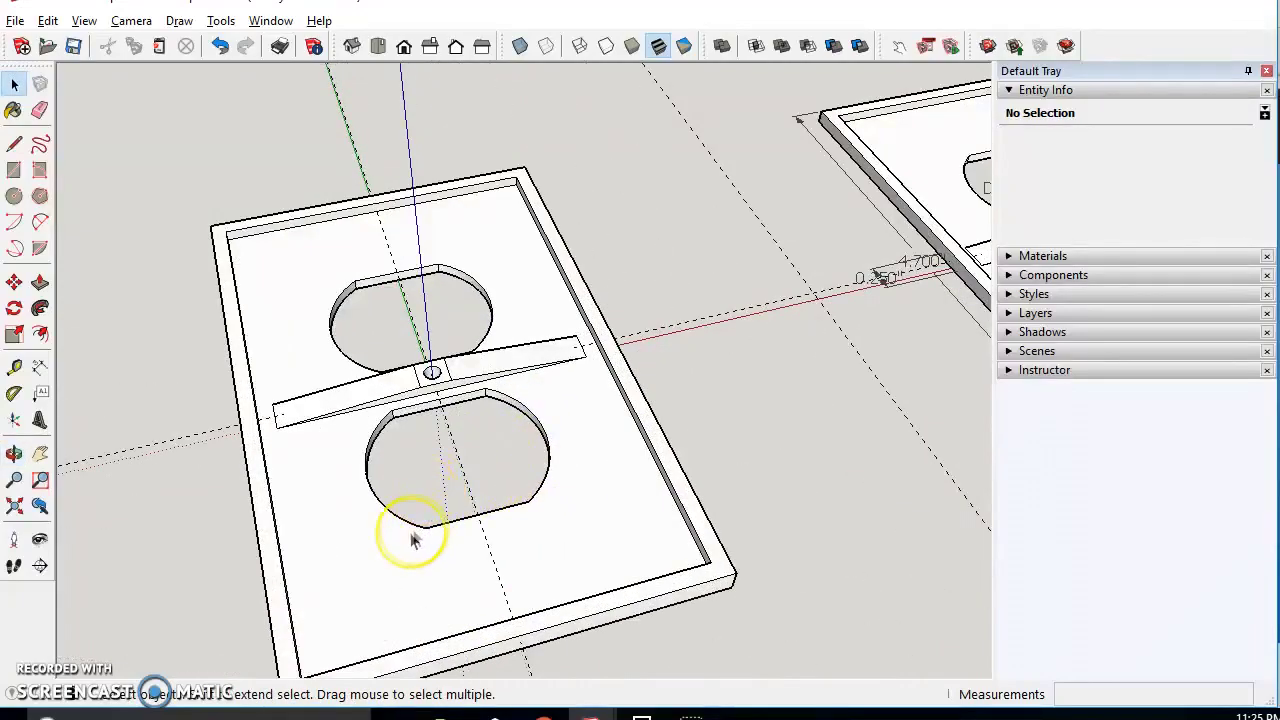
{"action": "middle_click_drag", "start_coordinate": [415, 540], "coordinate": [313, 530]}
{"action": "scroll", "coordinate": [582, 449], "scroll_direction": "down", "scroll_amount": 3}
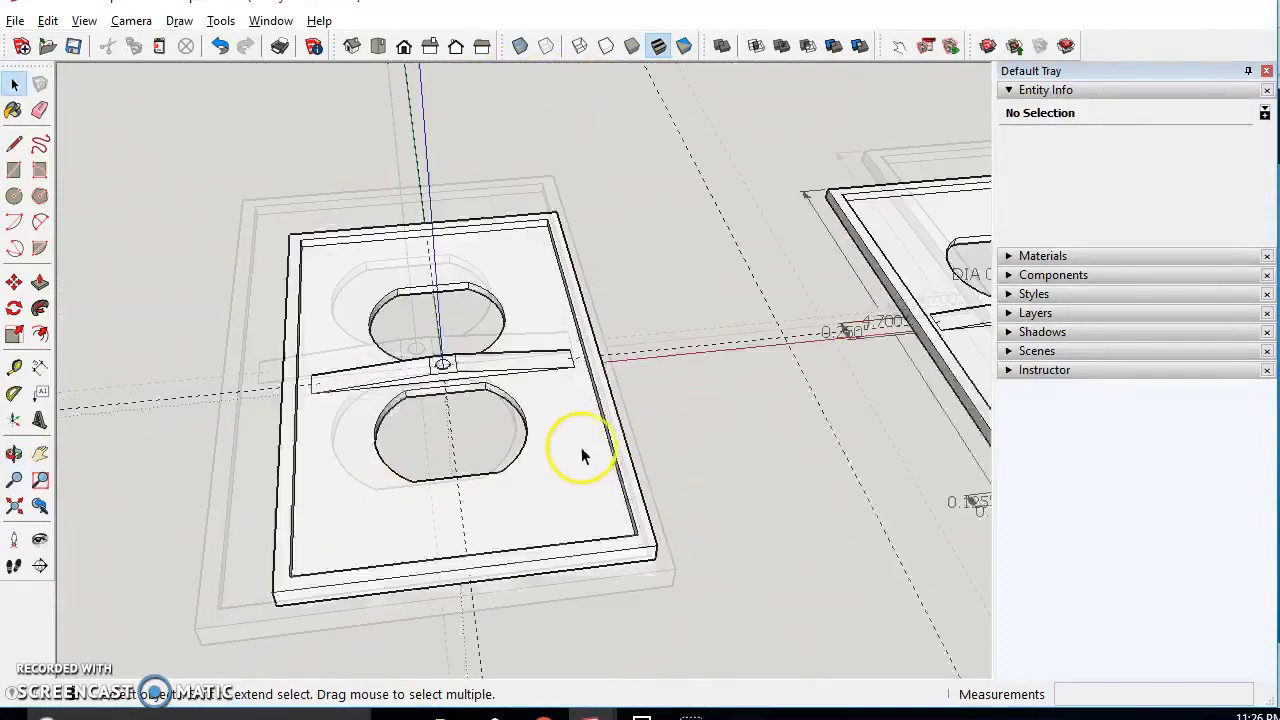
{"action": "left_click", "coordinate": [470, 455]}
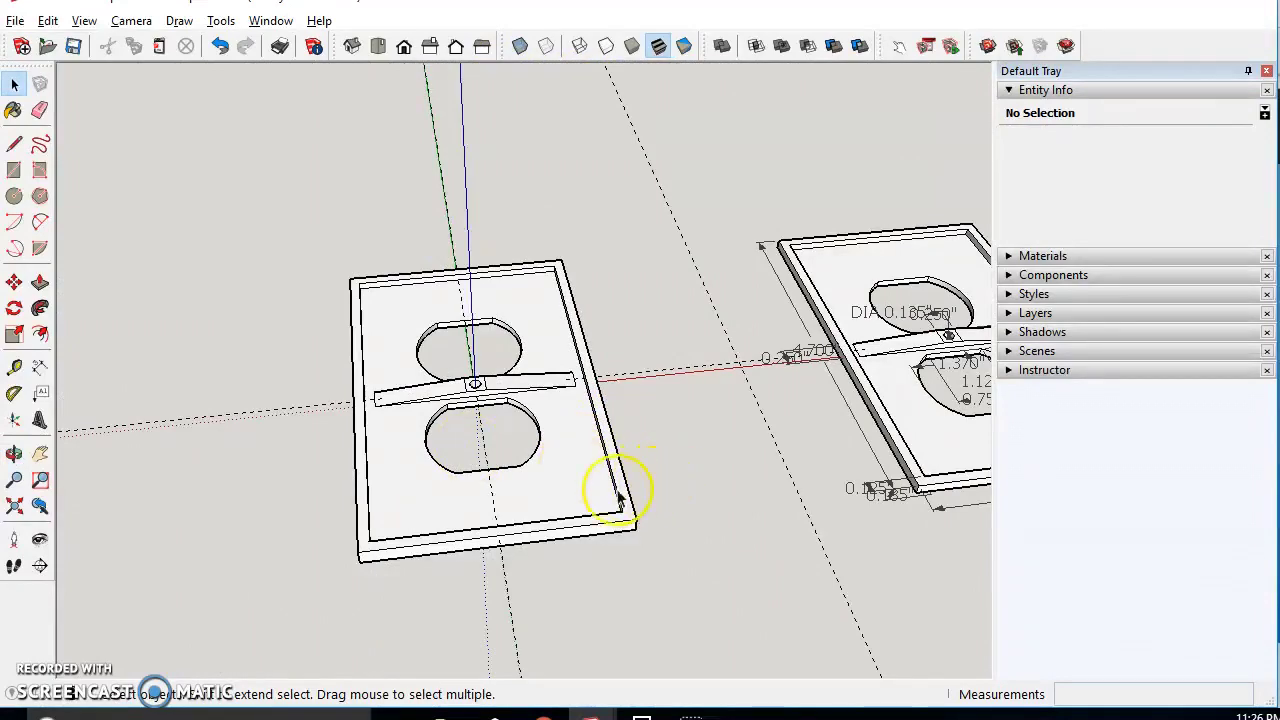
{"action": "middle_click_drag", "start_coordinate": [370, 418], "coordinate": [551, 263]}
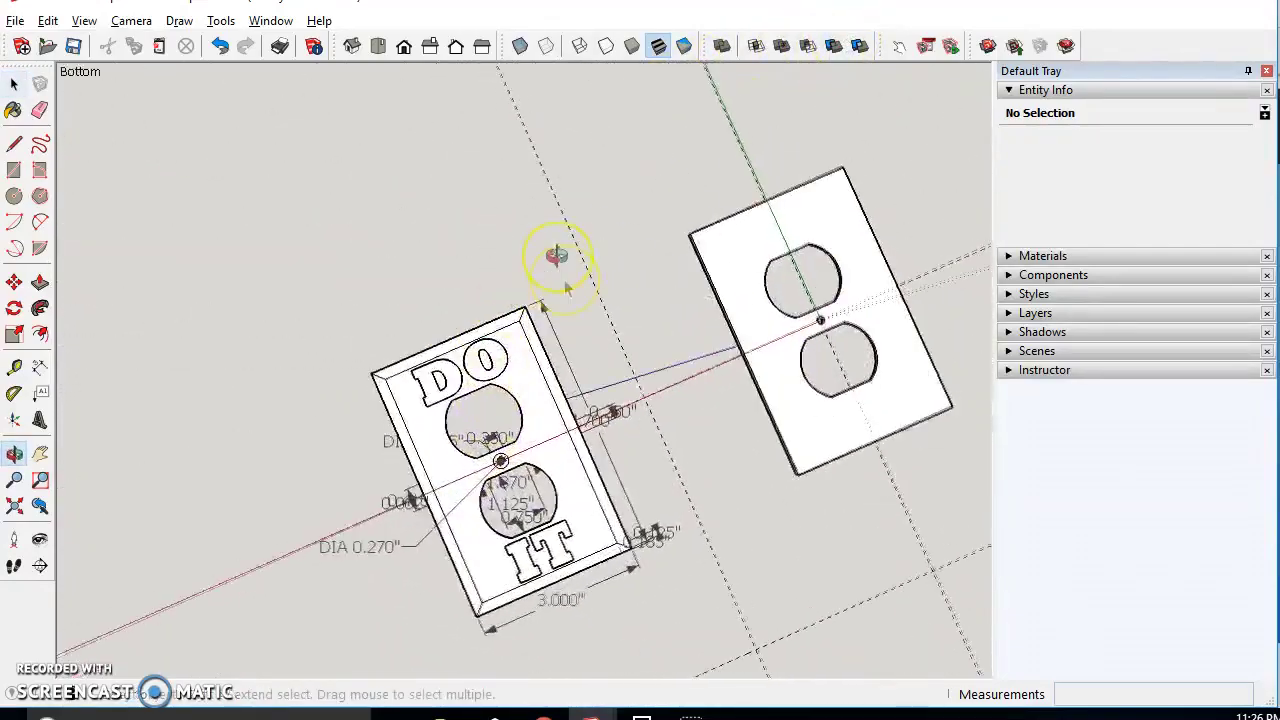
{"action": "scroll", "coordinate": [491, 457], "scroll_direction": "up", "scroll_amount": 5}
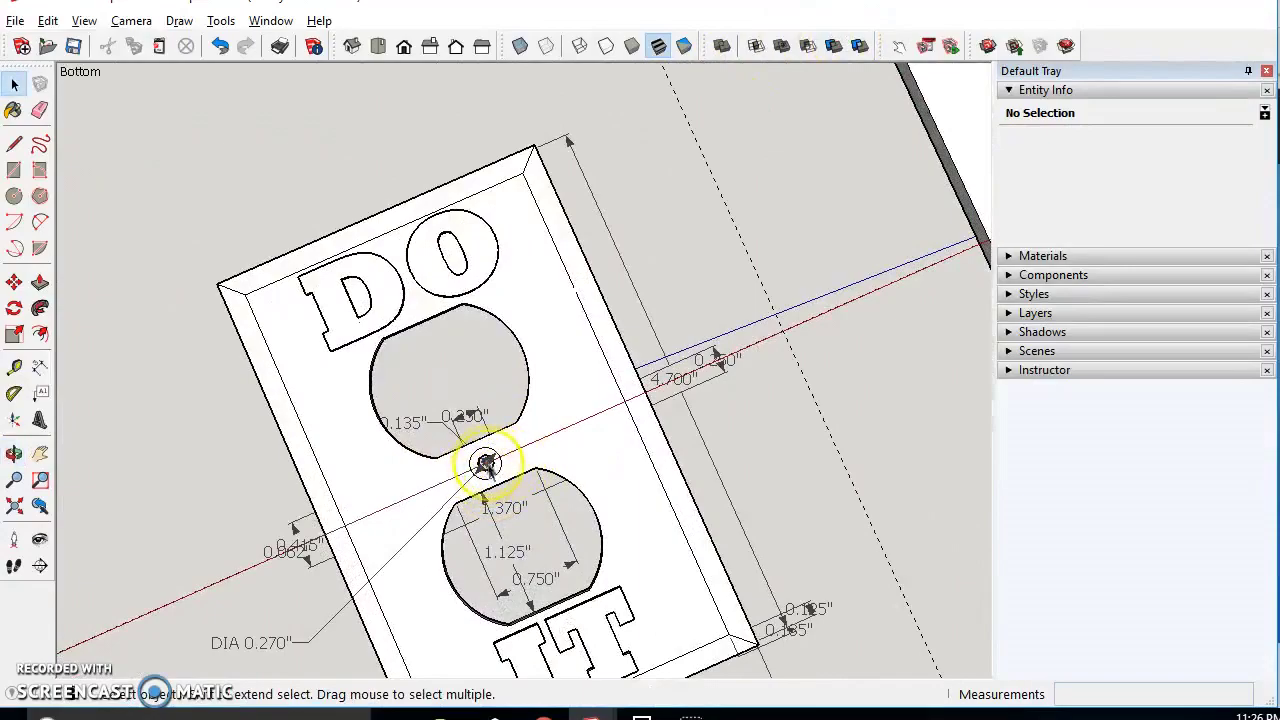
{"action": "scroll", "coordinate": [491, 474], "scroll_direction": "up", "scroll_amount": 2}
{"action": "scroll", "coordinate": [530, 482], "scroll_direction": "down", "scroll_amount": 6}
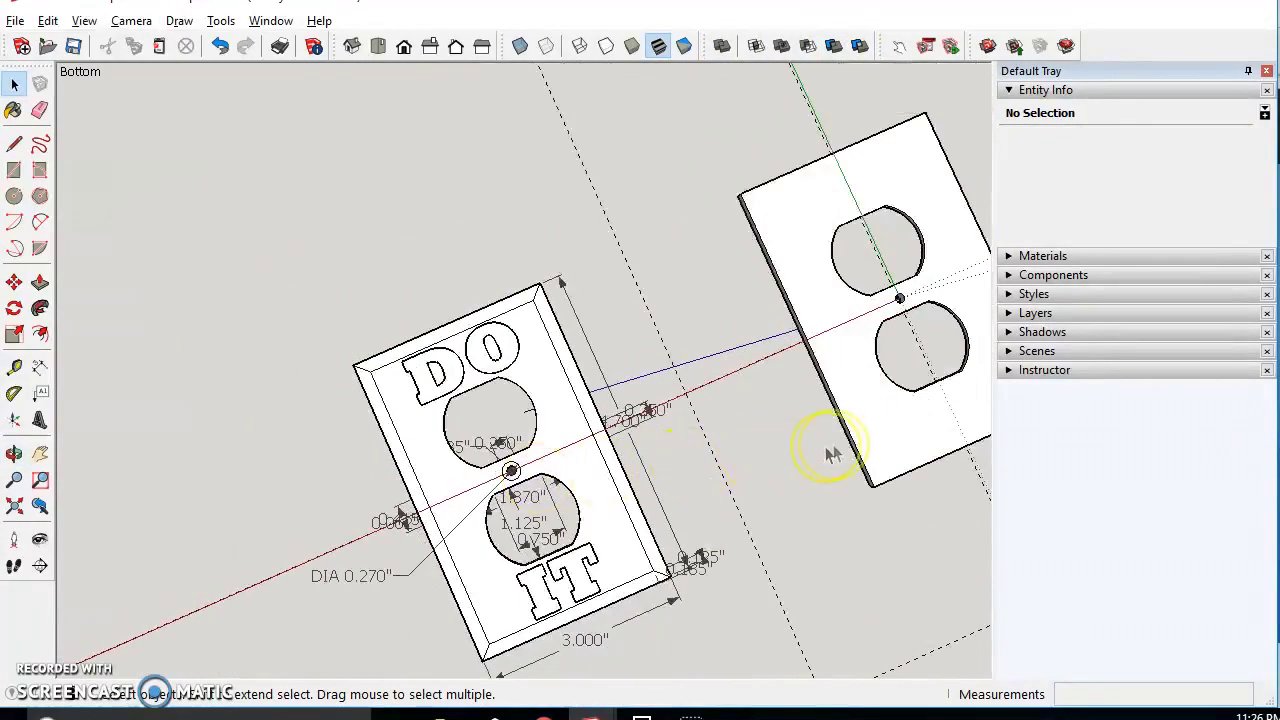
{"action": "middle_click_drag", "start_coordinate": [870, 429], "coordinate": [694, 491], "text": "shift"}
{"action": "key", "text": "space"}
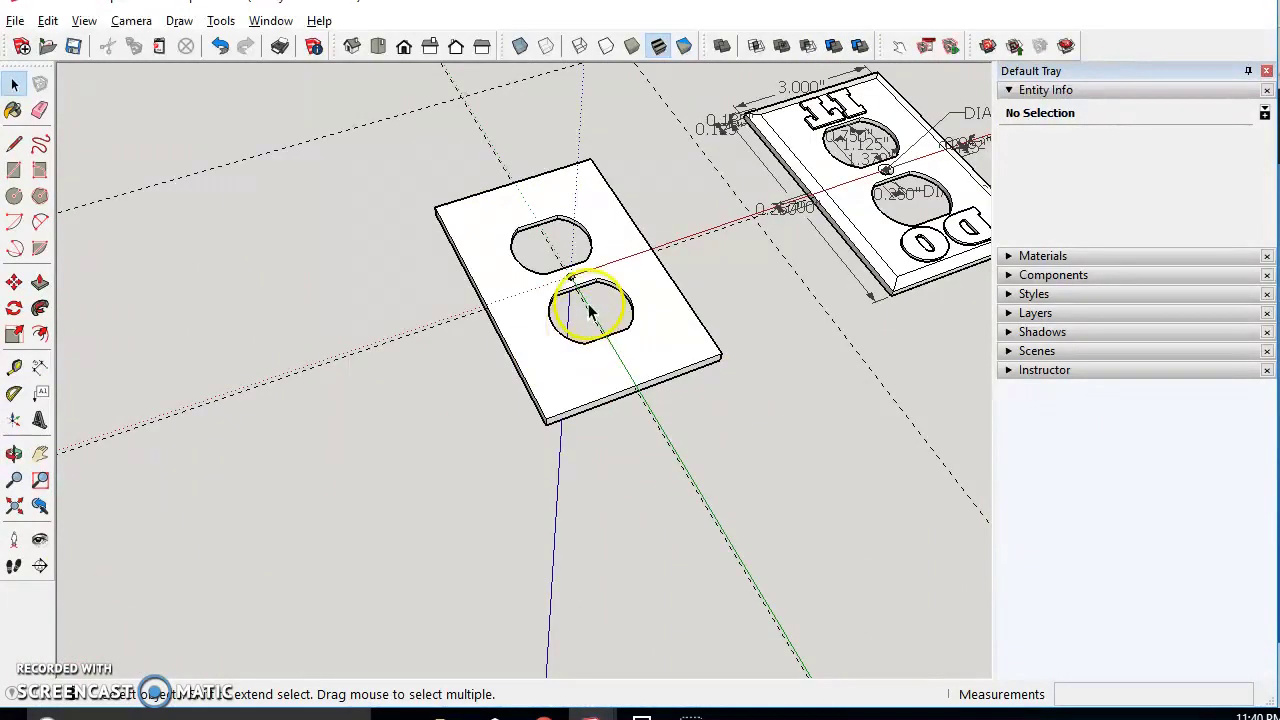
Compare the new plate's plain screw hole with the countersunk screw hole on the finished plate's front
{"action": "scroll", "coordinate": [620, 258], "scroll_direction": "up", "scroll_amount": 5}
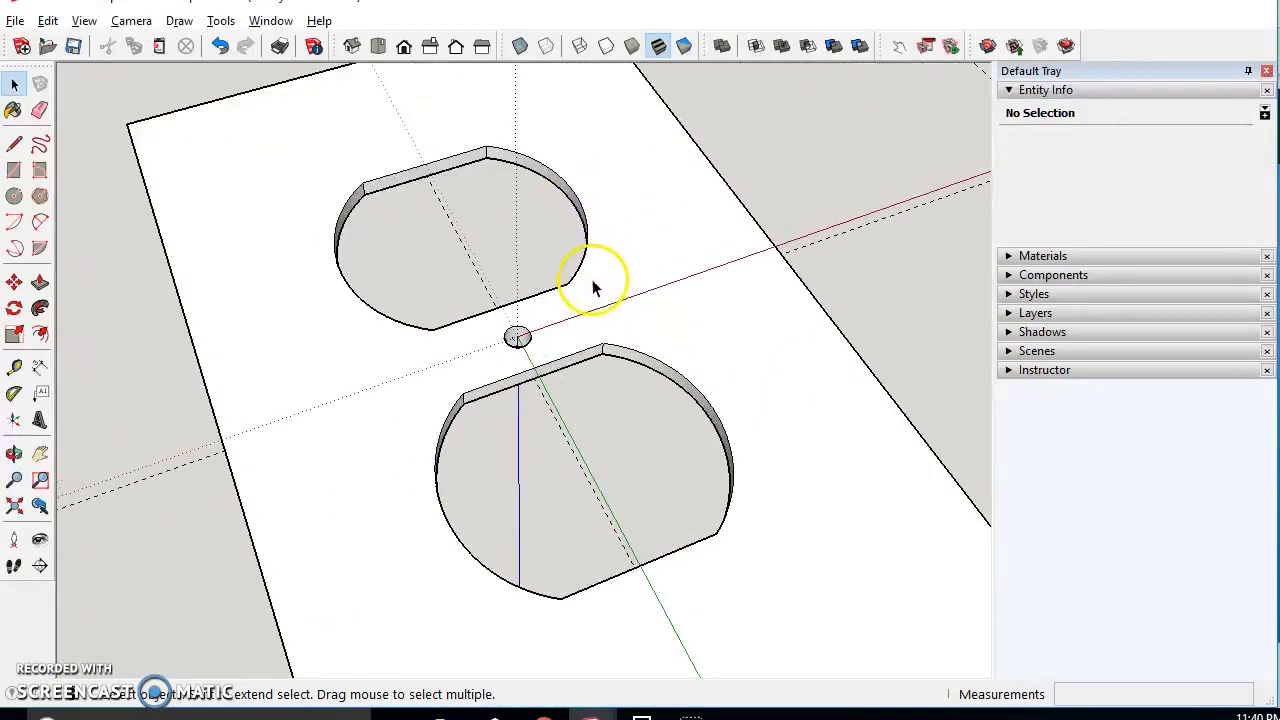
{"action": "middle_click_drag", "start_coordinate": [579, 336], "coordinate": [333, 390]}
{"action": "scroll", "coordinate": [333, 390], "scroll_direction": "down", "scroll_amount": 3}
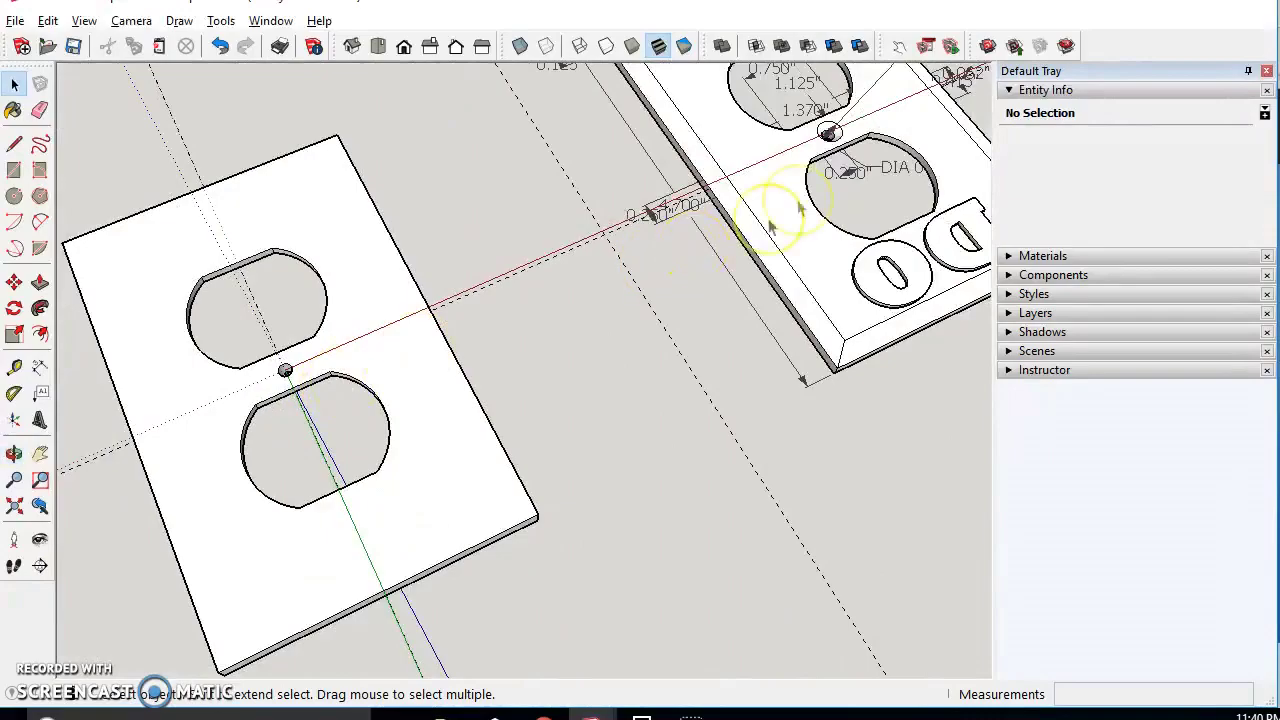
{"action": "scroll", "coordinate": [829, 133], "scroll_direction": "up", "scroll_amount": 6}
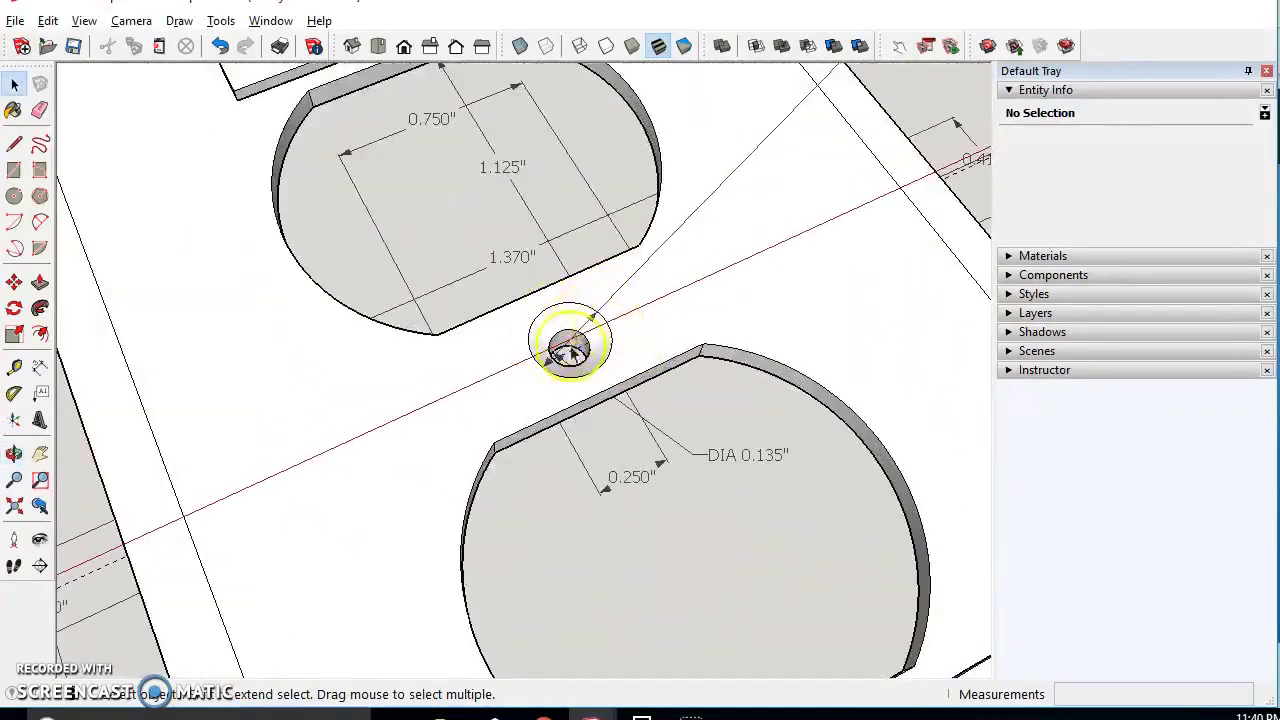
{"action": "scroll", "coordinate": [558, 347], "scroll_direction": "down", "scroll_amount": 6}
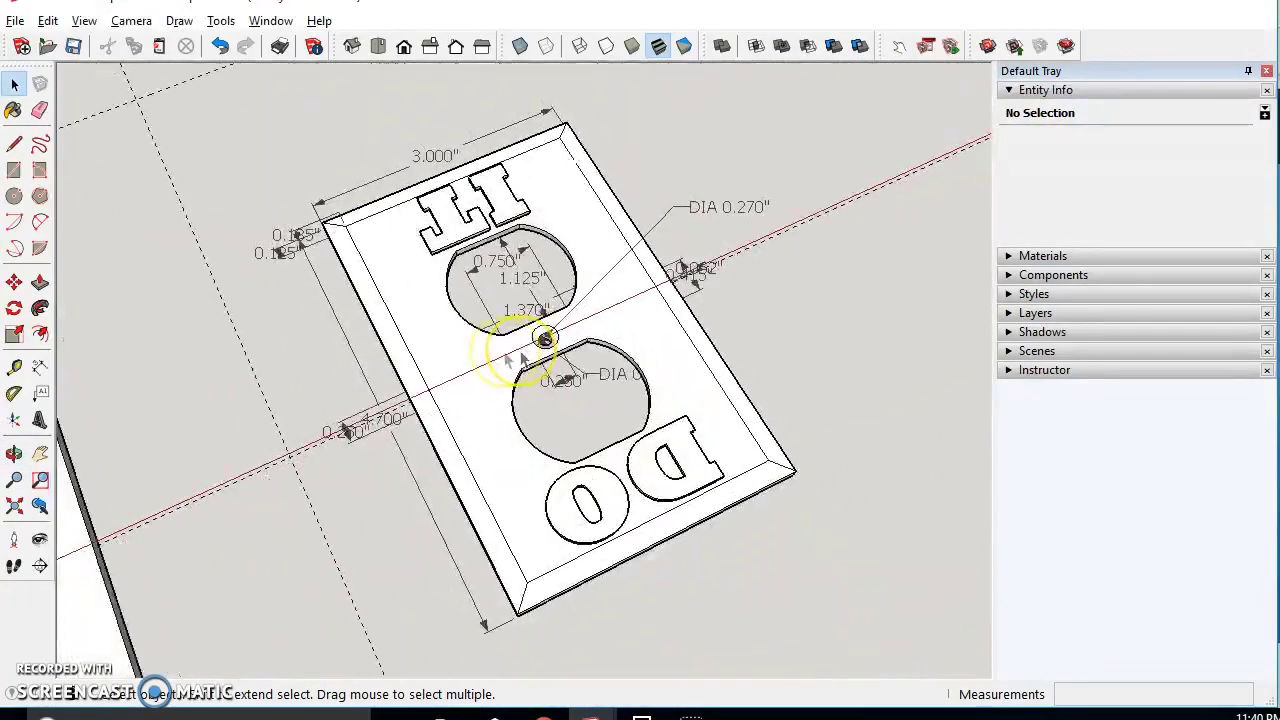
{"action": "middle_click_drag", "start_coordinate": [170, 560], "coordinate": [503, 429]}
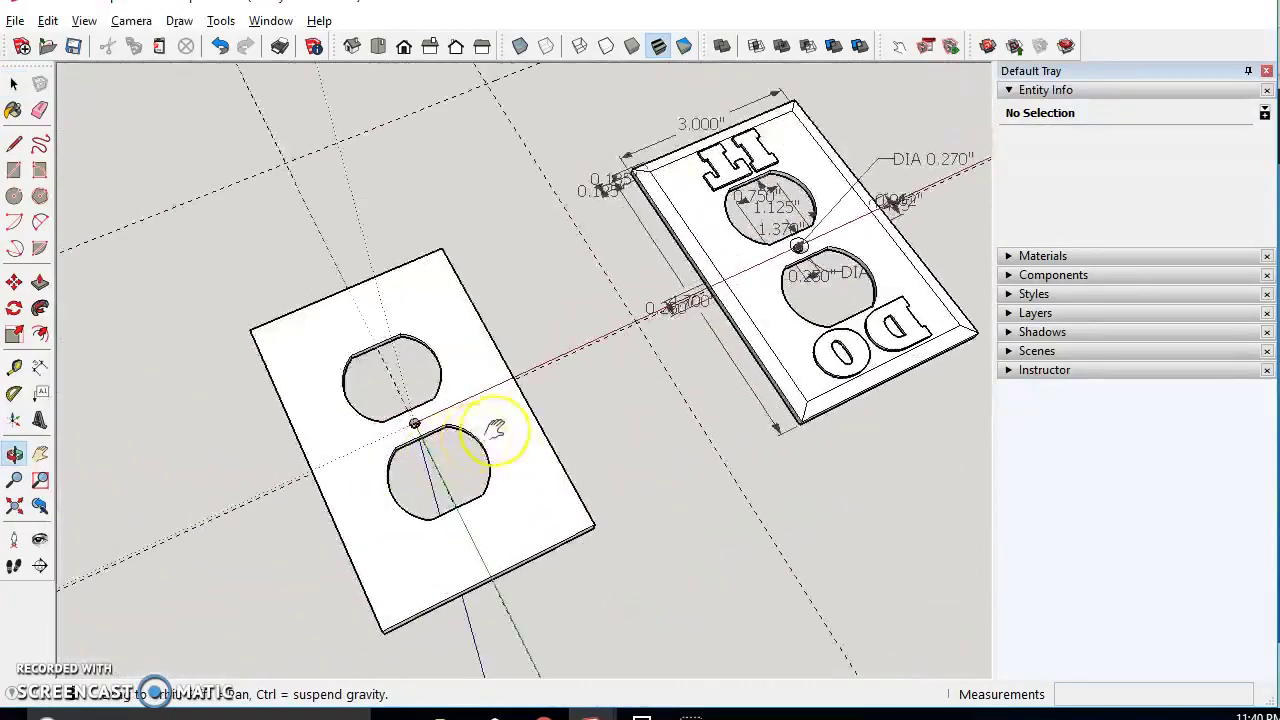
Open the new plate's group and inspect the circular front edge of its screw hole
{"action": "scroll", "coordinate": [505, 390], "scroll_direction": "up", "scroll_amount": 5}
{"action": "scroll", "coordinate": [490, 396], "scroll_direction": "up", "scroll_amount": 6}
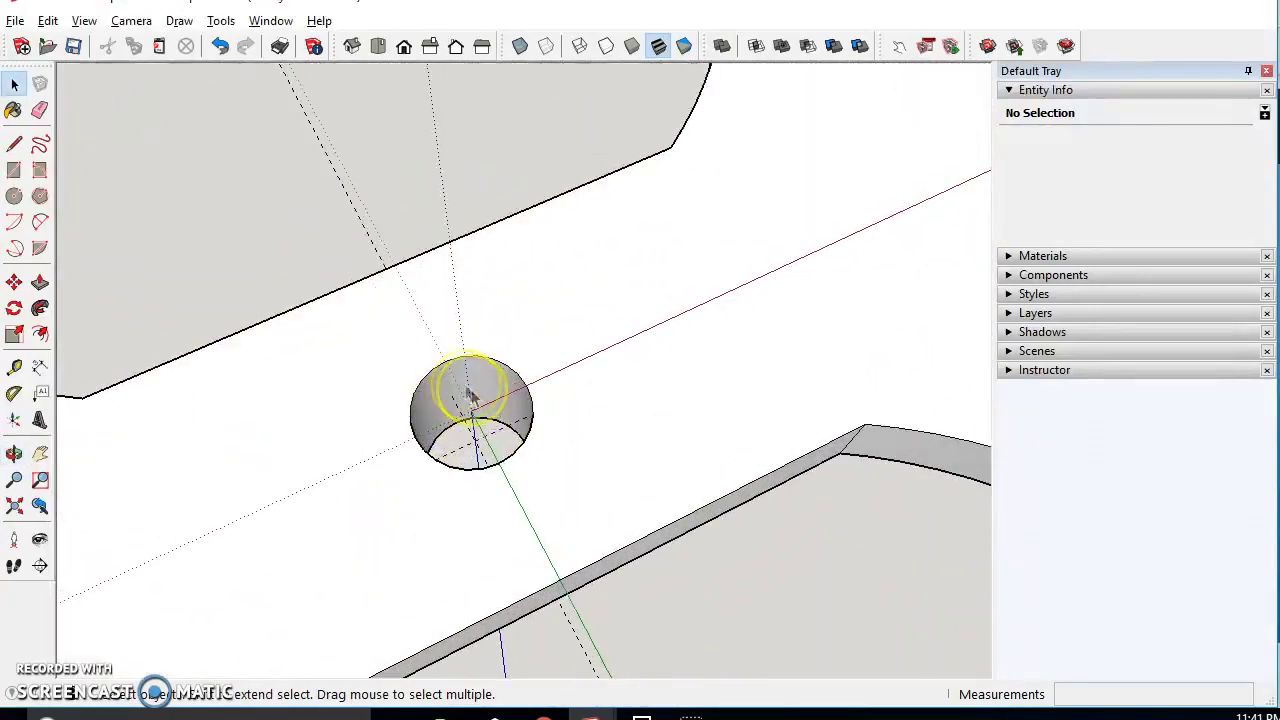
{"action": "left_click", "coordinate": [474, 362]}
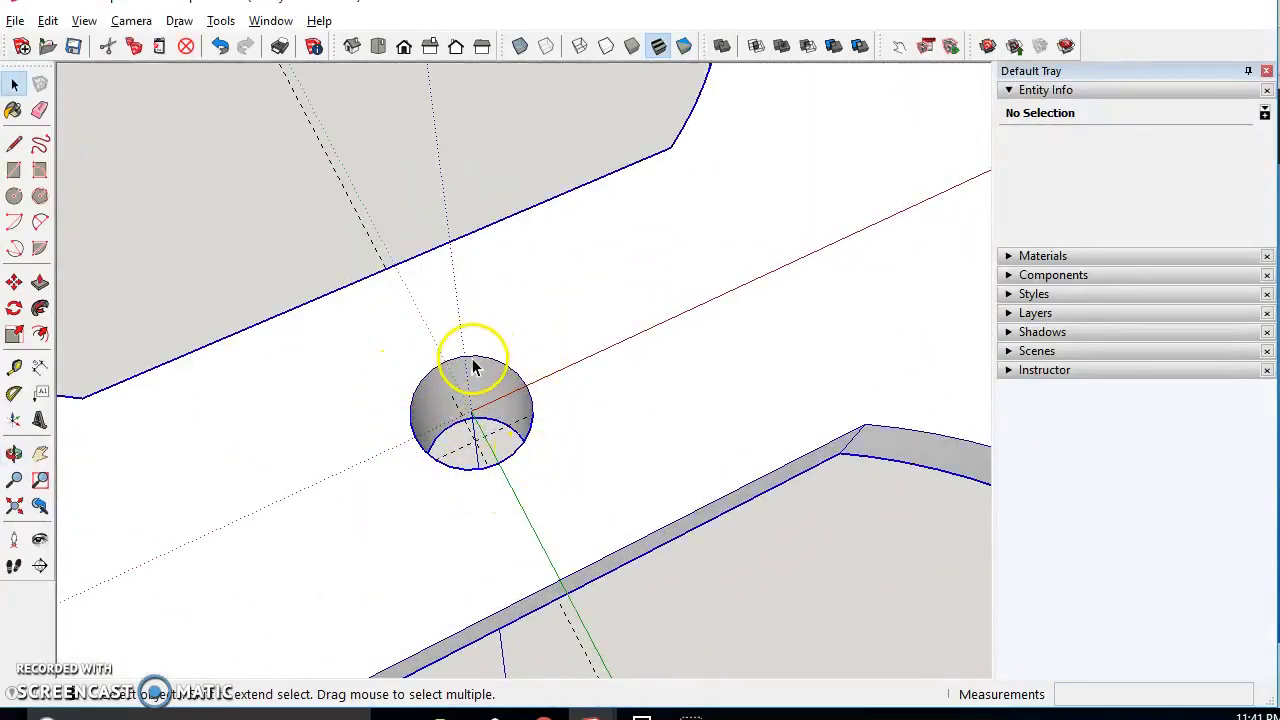
{"action": "double_click", "coordinate": [491, 362]}
{"action": "left_click", "coordinate": [489, 370]}
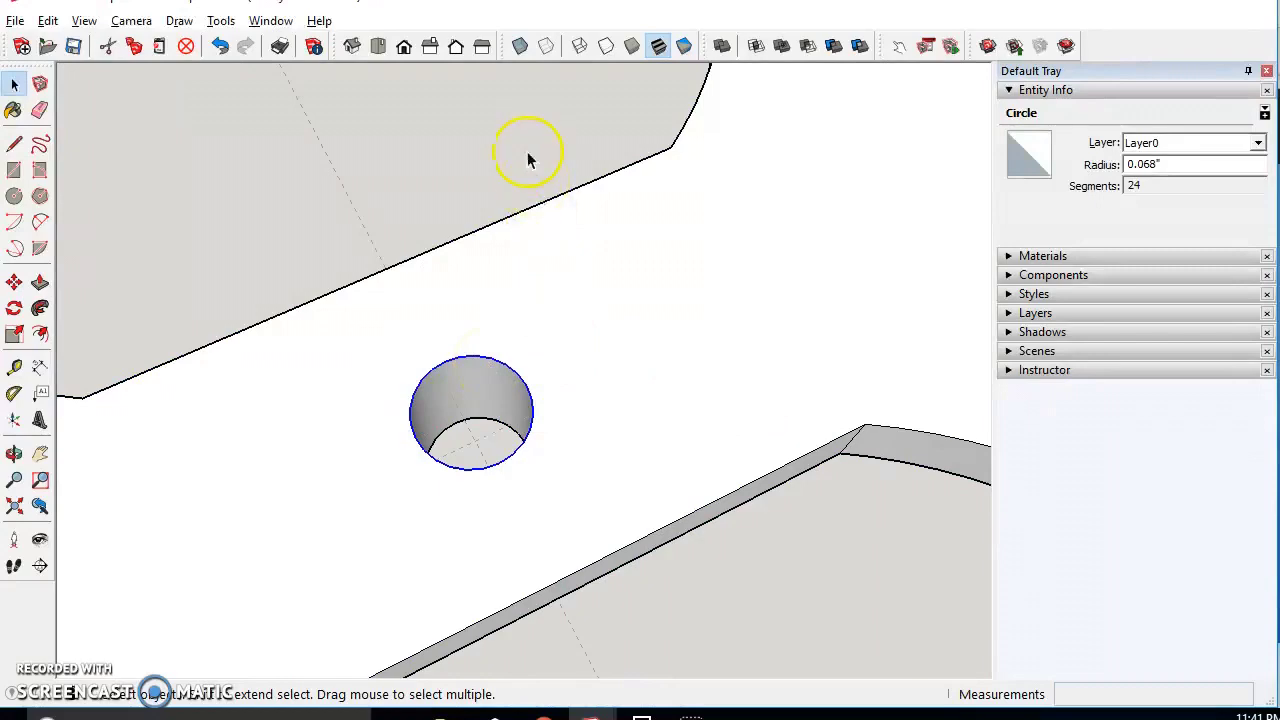
{"action": "left_click", "coordinate": [489, 348]}
{"action": "scroll", "coordinate": [478, 372], "scroll_direction": "down", "scroll_amount": 3}
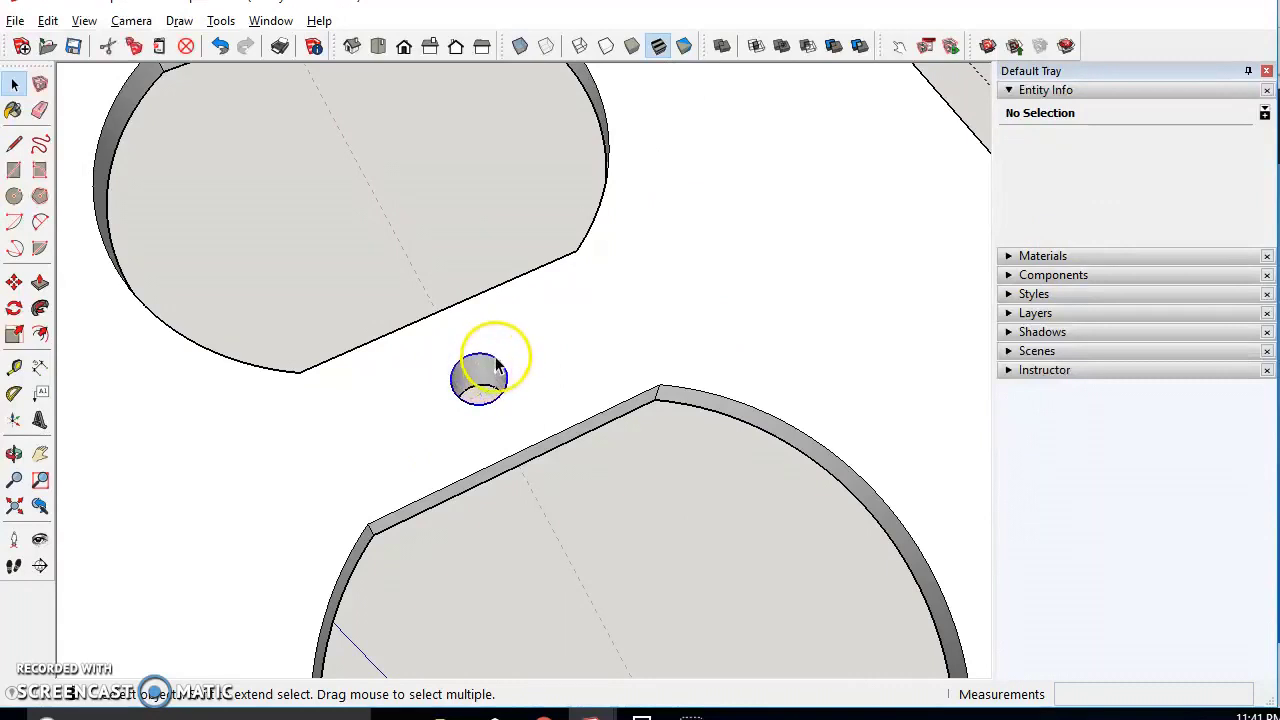
{"action": "left_click", "coordinate": [497, 366]}
{"action": "left_click", "coordinate": [475, 272]}
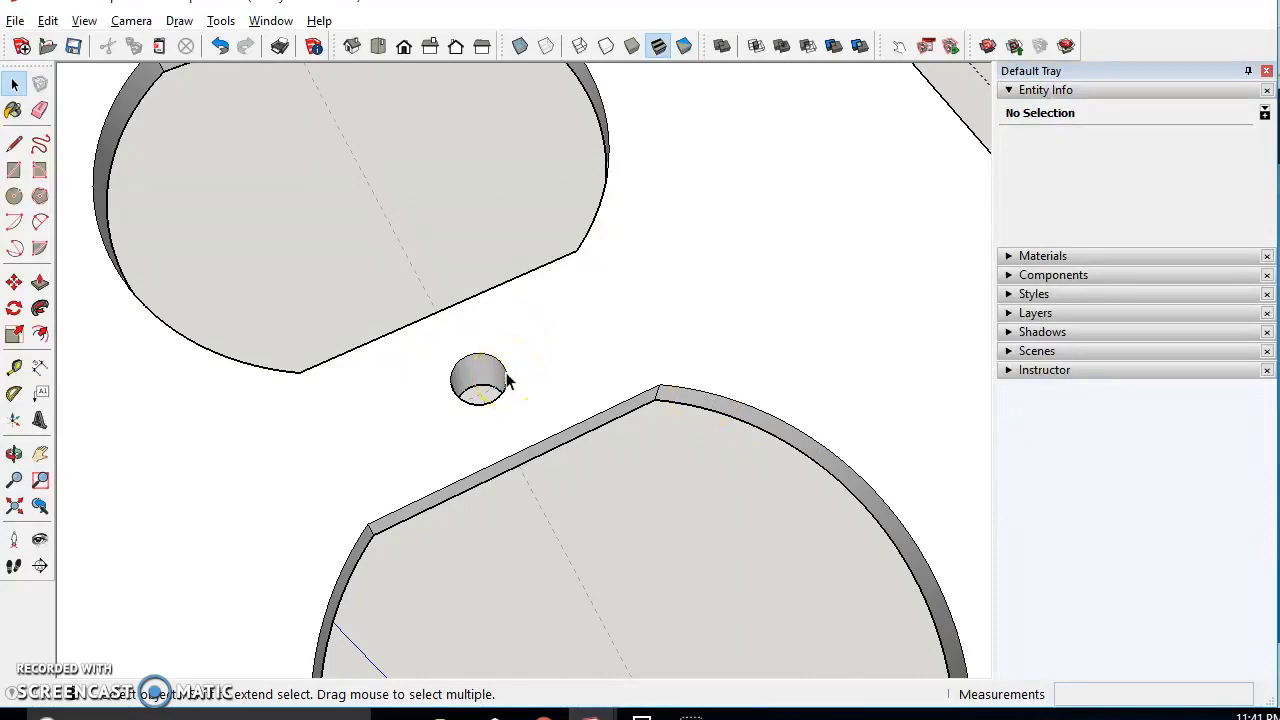
Examine the countersink diameter dimensioned on the finished plate's front and return to the new plate's screw hole
{"action": "scroll", "coordinate": [508, 380], "scroll_direction": "down", "scroll_amount": 2}
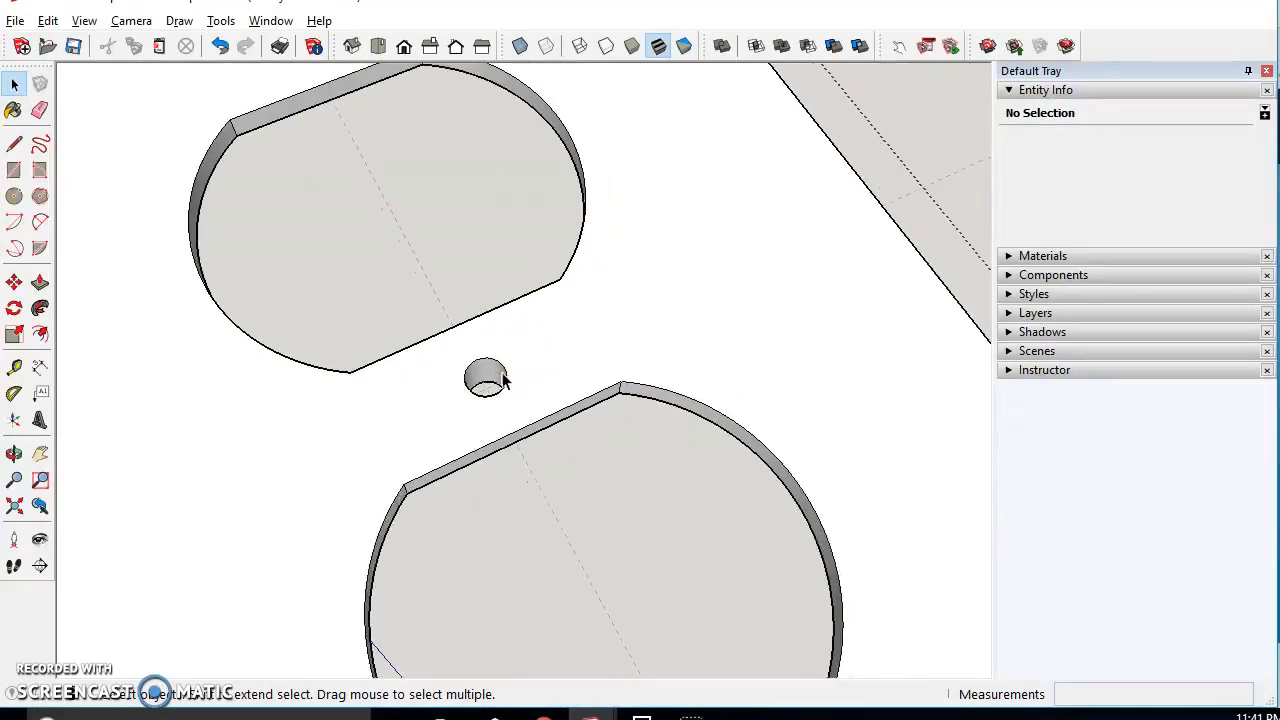
{"action": "scroll", "coordinate": [480, 378], "scroll_direction": "up", "scroll_amount": 2}
{"action": "scroll", "coordinate": [571, 377], "scroll_direction": "down", "scroll_amount": 5}
{"action": "middle_click_drag", "start_coordinate": [638, 398], "coordinate": [150, 560], "text": "shift"}
{"action": "scroll", "coordinate": [456, 370], "scroll_direction": "down", "scroll_amount": 3}
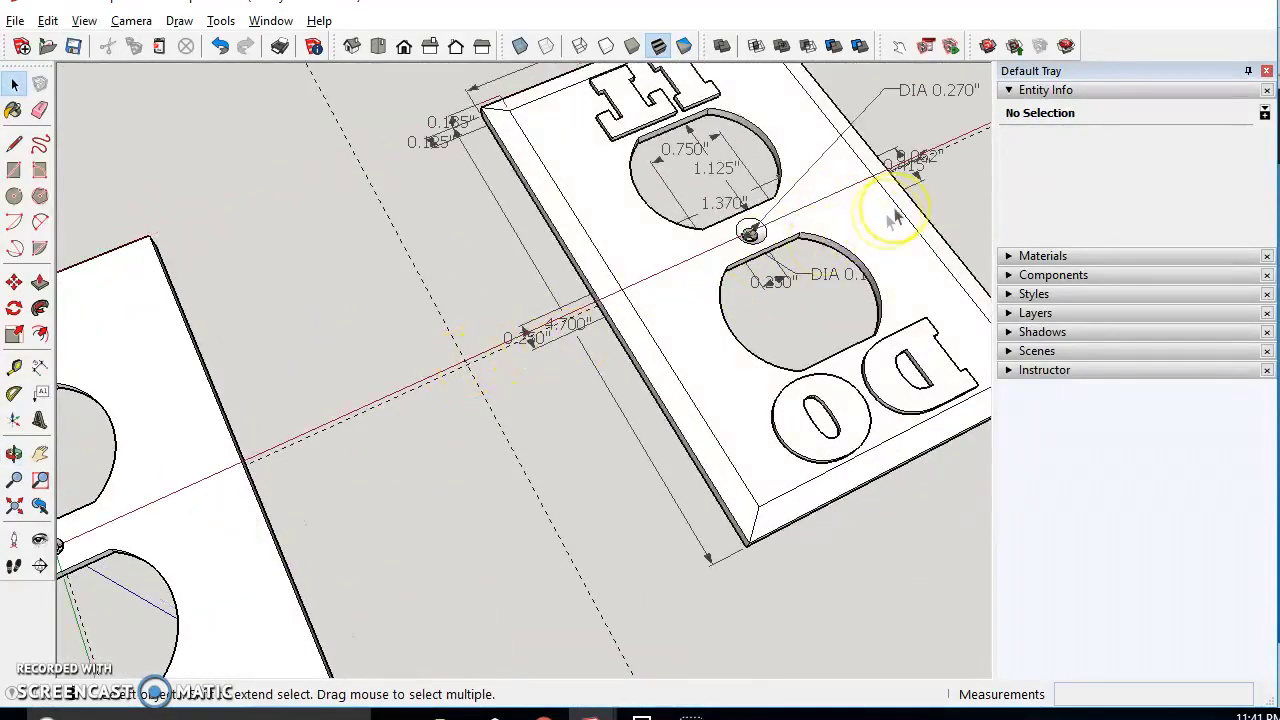
{"action": "scroll", "coordinate": [674, 349], "scroll_direction": "up", "scroll_amount": 6}
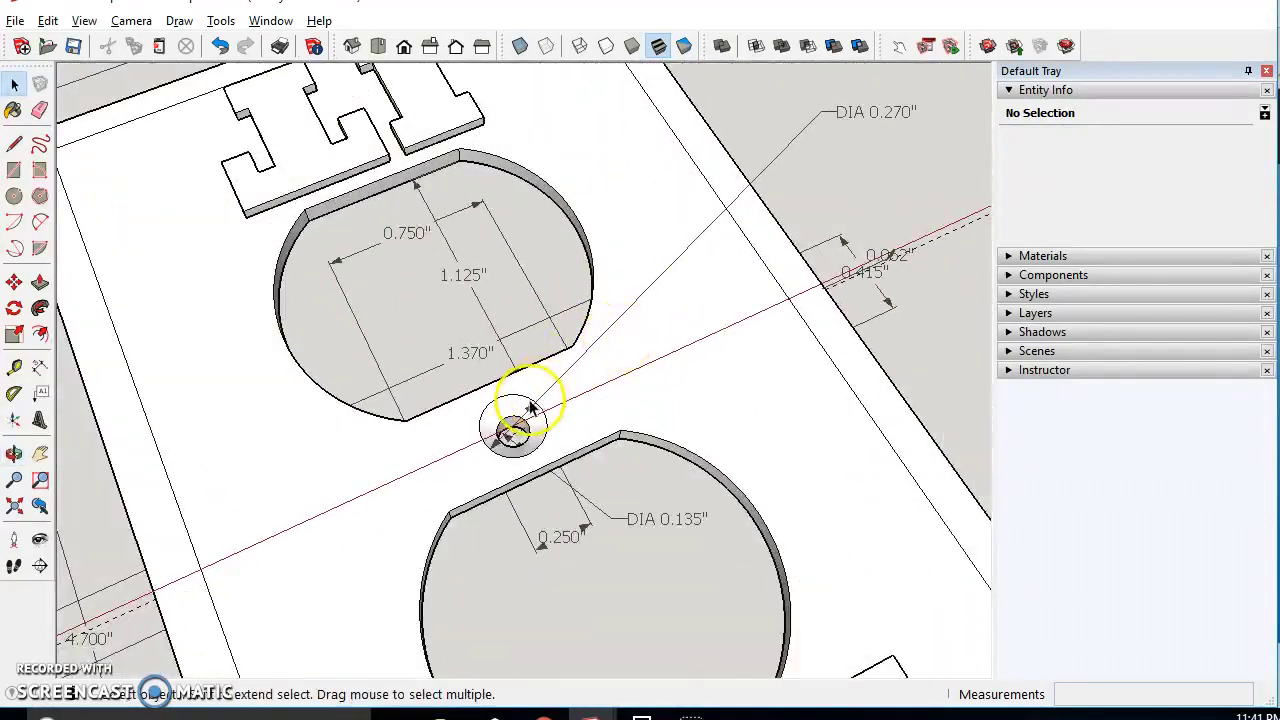
{"action": "middle_click_drag", "start_coordinate": [531, 400], "coordinate": [873, 237]}
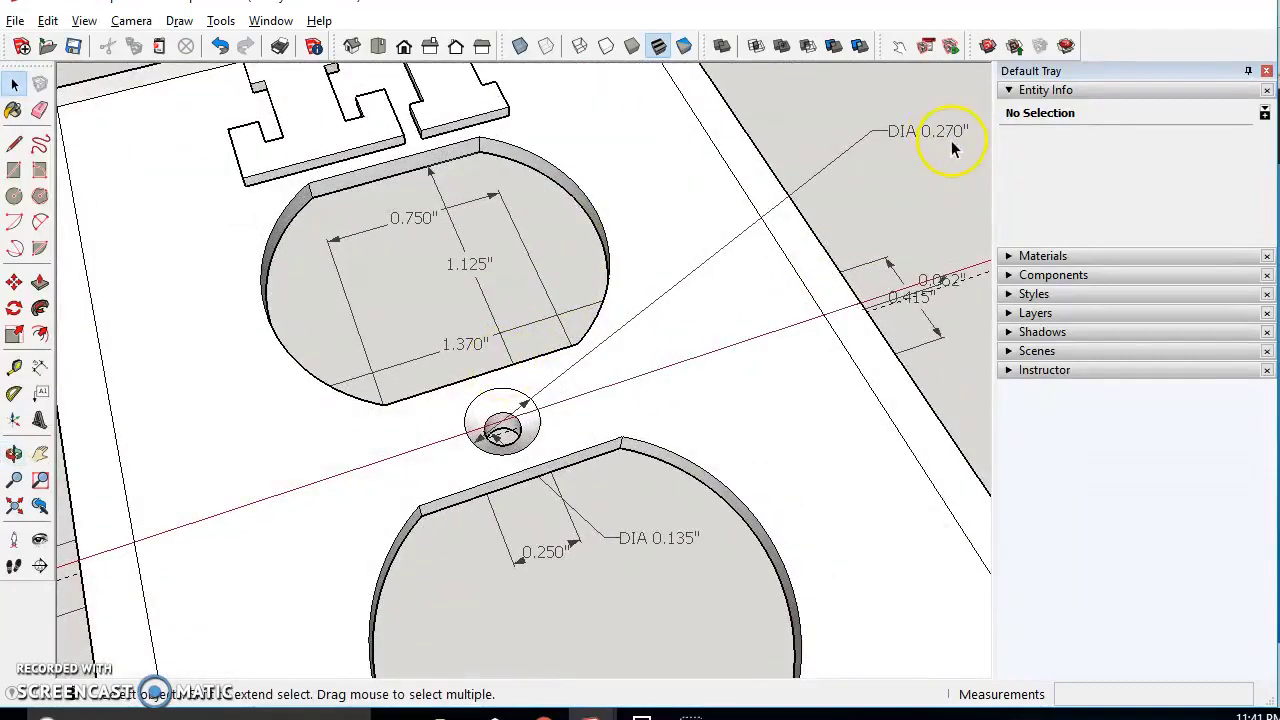
{"action": "scroll", "coordinate": [635, 430], "scroll_direction": "down", "scroll_amount": 3}
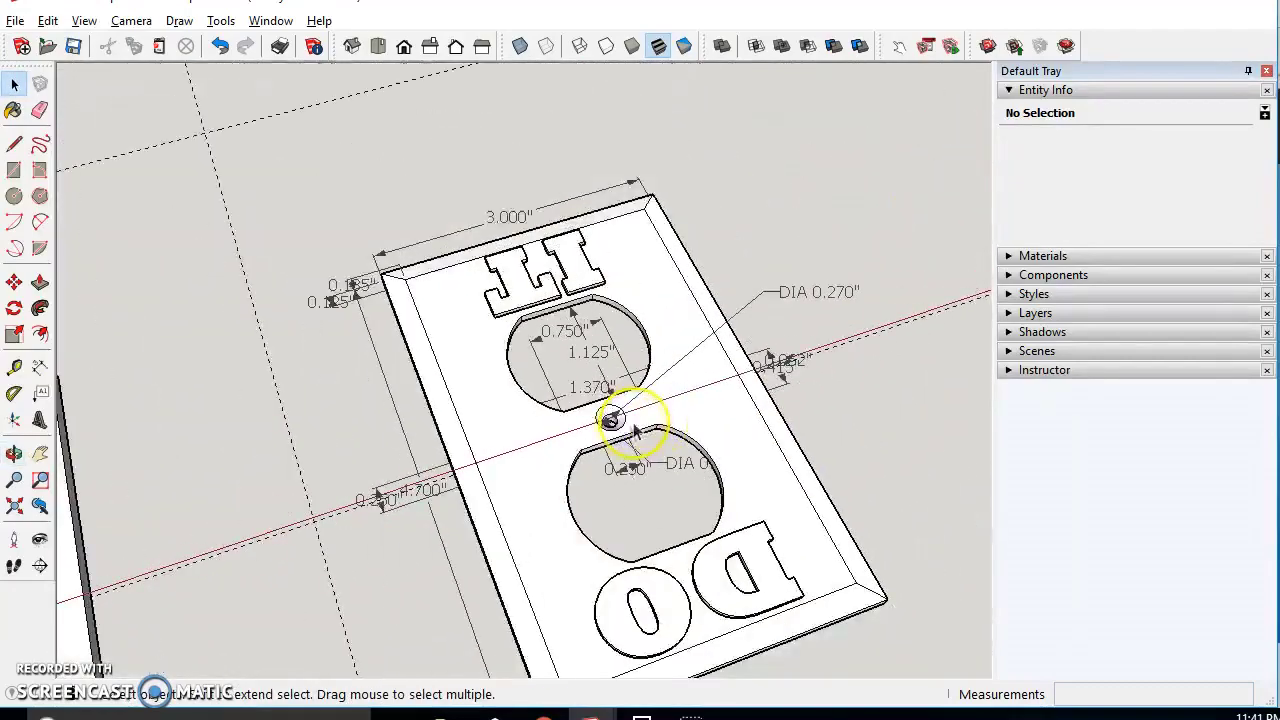
{"action": "scroll", "coordinate": [635, 430], "scroll_direction": "down", "scroll_amount": 2}
{"action": "middle_click_drag", "start_coordinate": [371, 534], "coordinate": [709, 289], "text": "shift"}
{"action": "scroll", "coordinate": [497, 330], "scroll_direction": "up", "scroll_amount": 4}
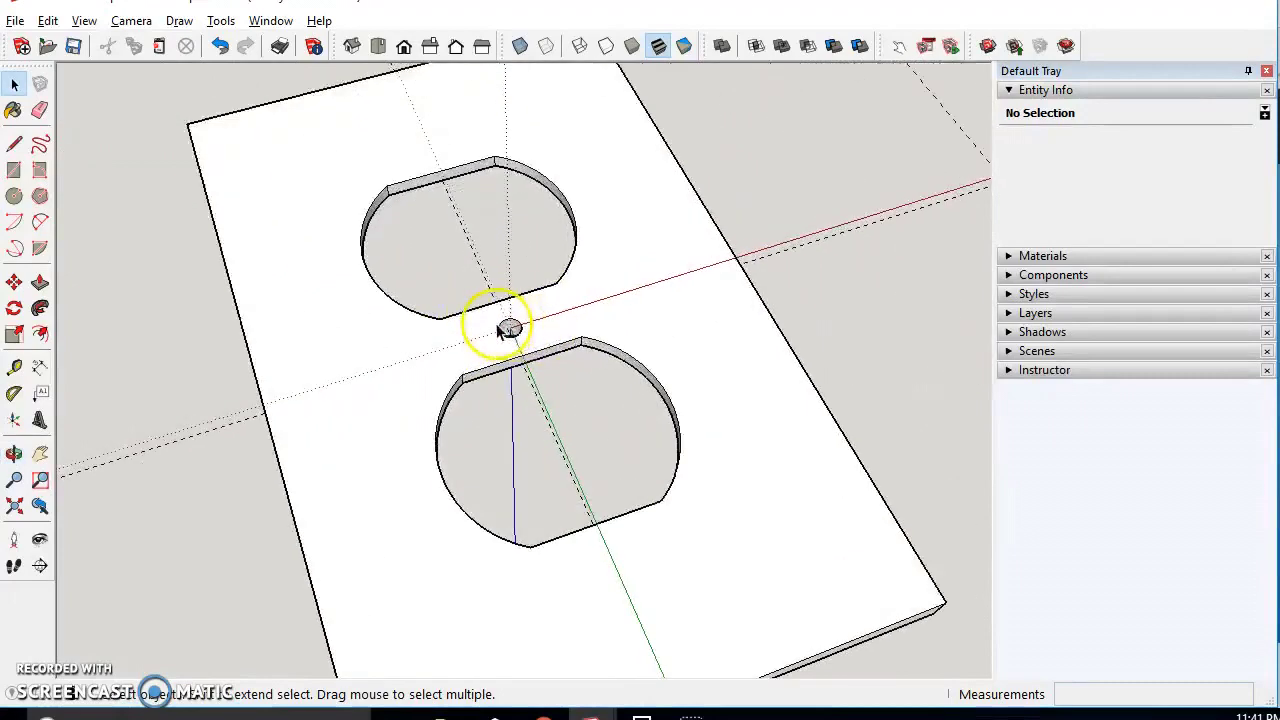
Calculate the countersink circle's radius by dividing its 0.27 inch diameter by 2 in the calculator
{"action": "scroll", "coordinate": [508, 330], "scroll_direction": "up", "scroll_amount": 3}
{"action": "left_click", "coordinate": [14, 197]}
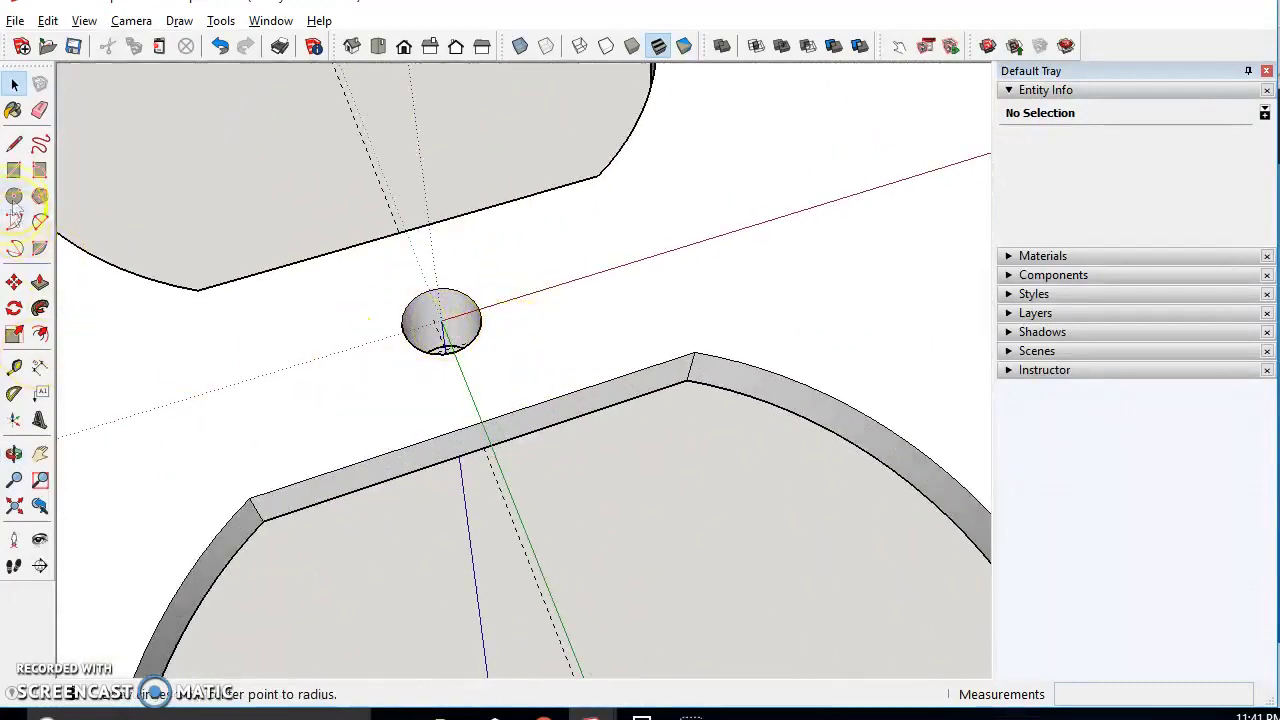
{"action": "left_click", "coordinate": [641, 716]}
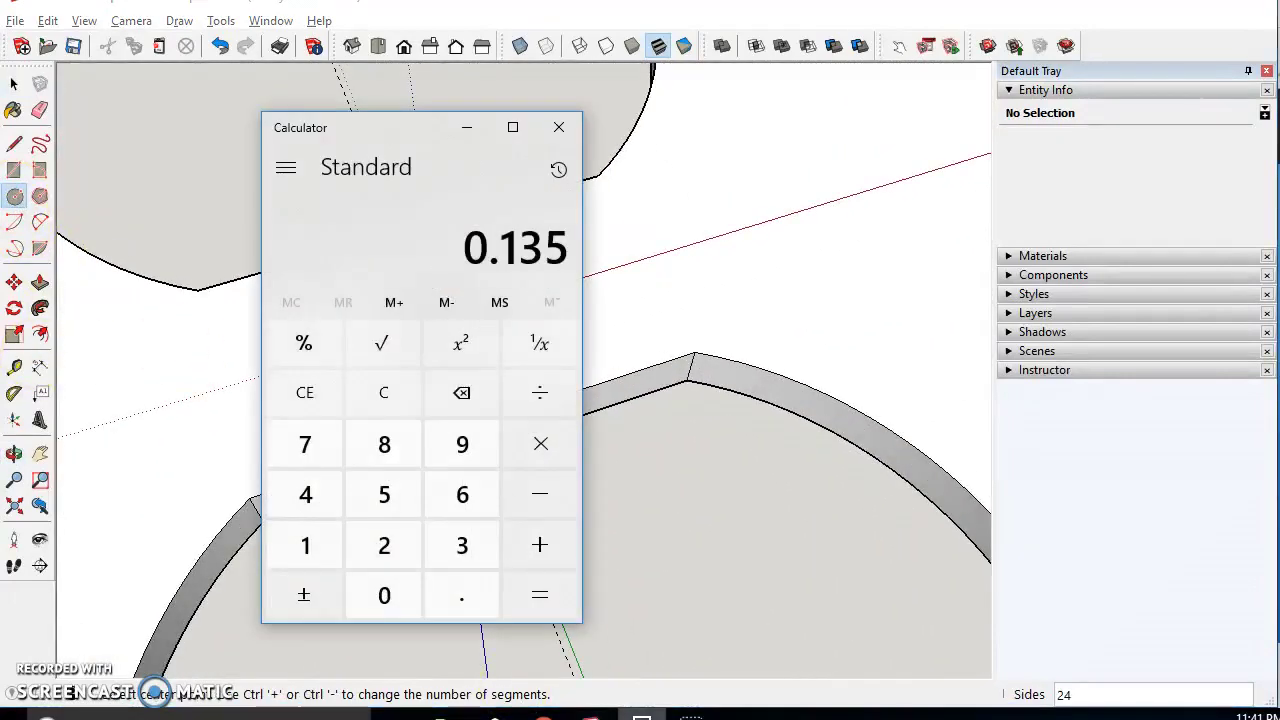
{"action": "type", "text": "0.27/2"}
{"action": "key", "text": "Return"}
{"action": "left_click", "coordinate": [641, 716]}
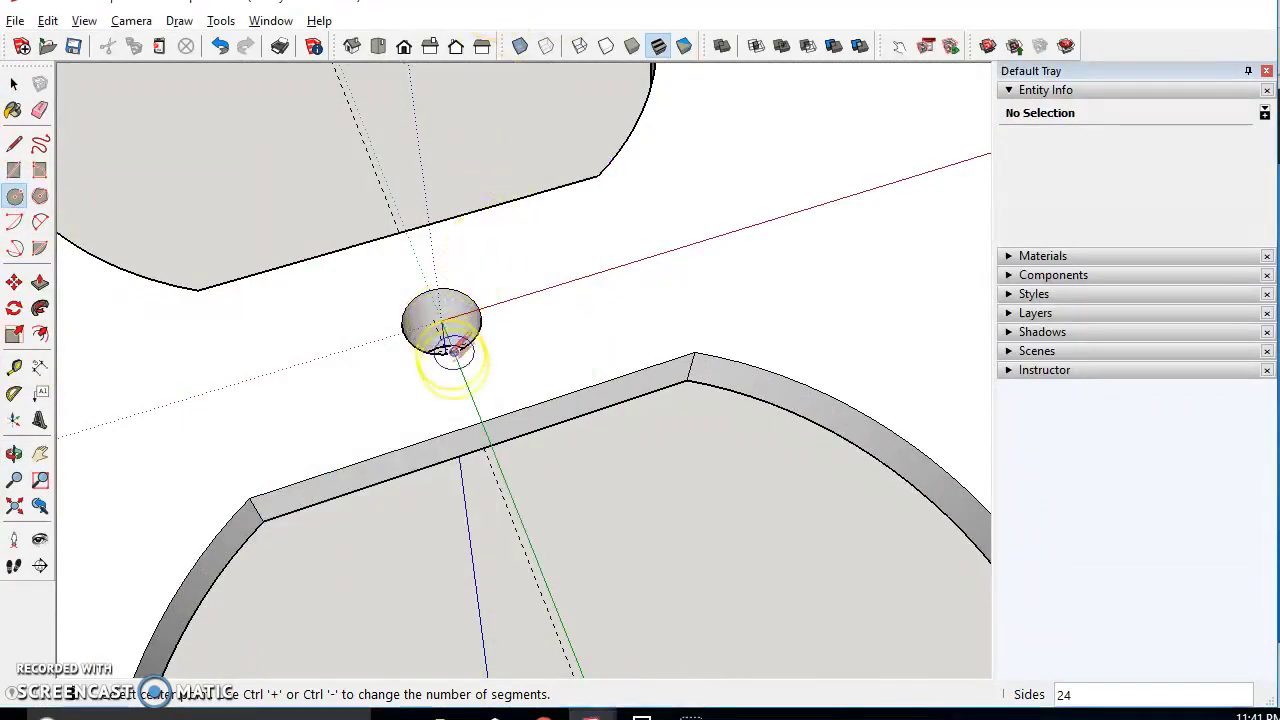
{"action": "scroll", "coordinate": [452, 350], "scroll_direction": "down", "scroll_amount": 3}
{"action": "scroll", "coordinate": [457, 331], "scroll_direction": "up", "scroll_amount": 5}
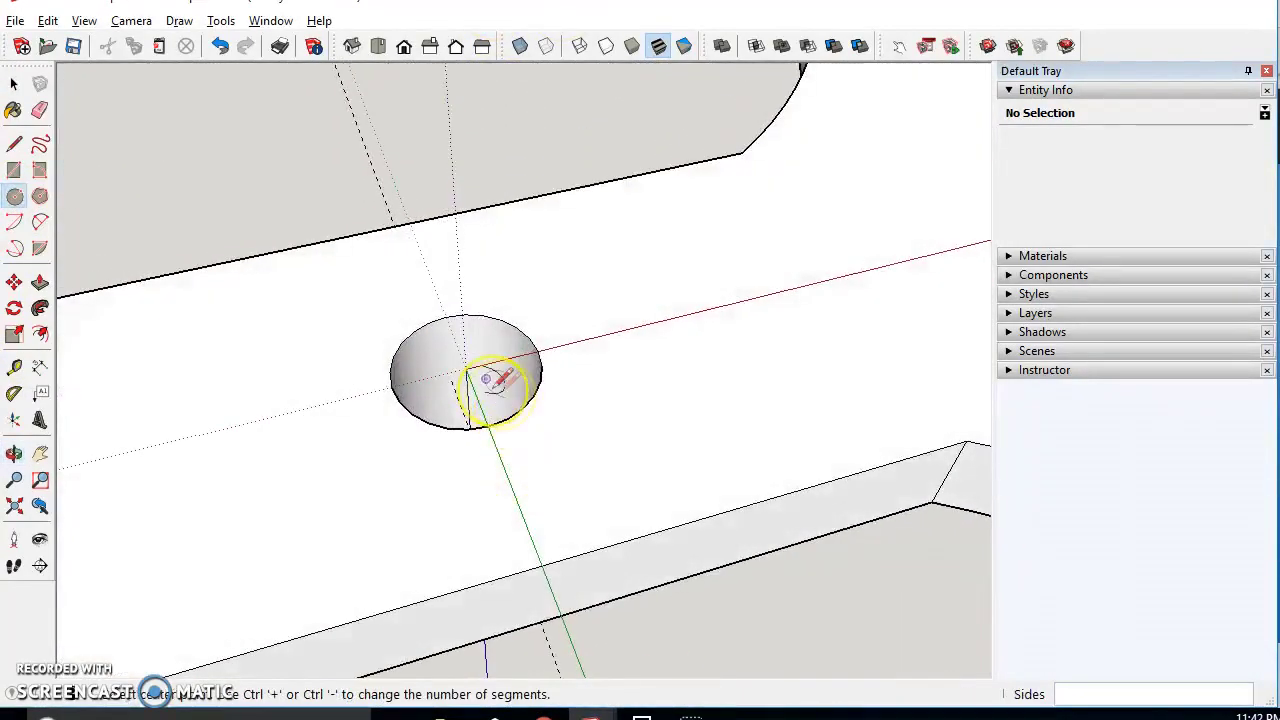
{"action": "scroll", "coordinate": [490, 440], "scroll_direction": "down", "scroll_amount": 2}
{"action": "middle_click_drag", "start_coordinate": [494, 466], "coordinate": [440, 405]}
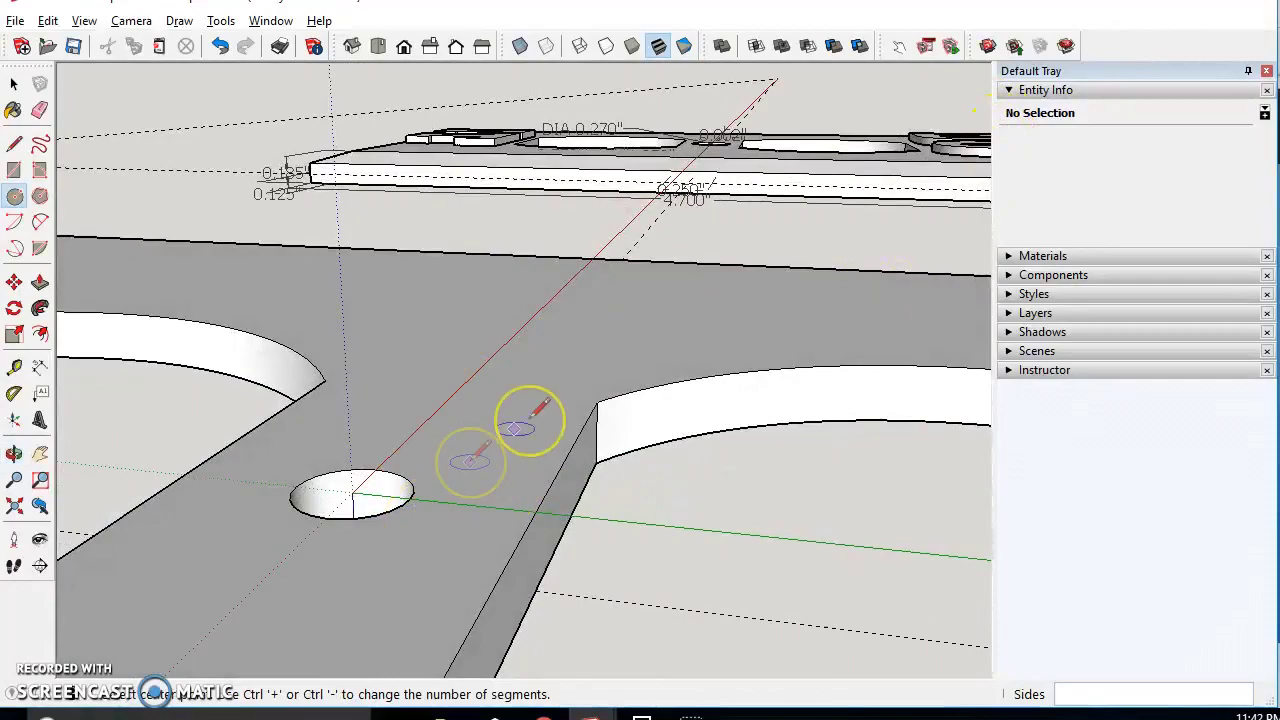
{"action": "middle_click_drag", "start_coordinate": [529, 414], "coordinate": [1049, 294]}
{"action": "middle_click_drag", "start_coordinate": [240, 438], "coordinate": [709, 351], "text": "shift"}
{"action": "scroll", "coordinate": [560, 380], "scroll_direction": "up", "scroll_amount": 5}
{"action": "scroll", "coordinate": [600, 380], "scroll_direction": "up", "scroll_amount": 3}
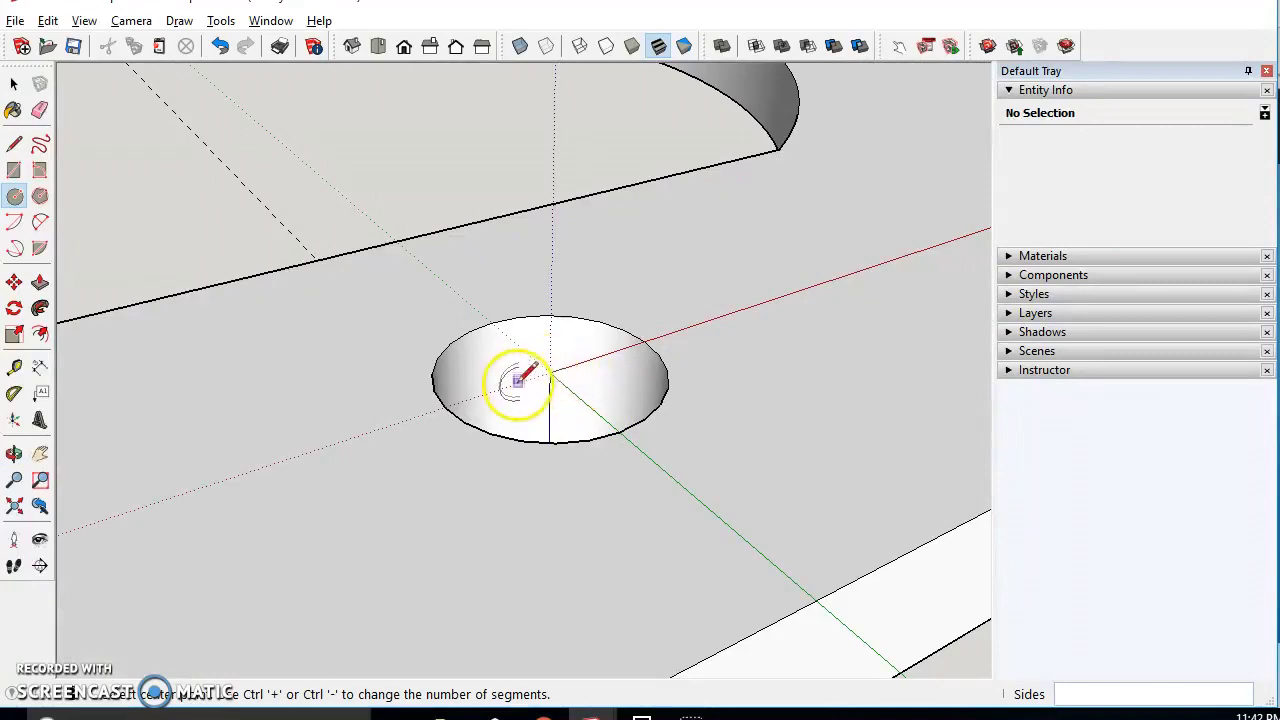
{"action": "left_click", "coordinate": [550, 372]}
{"action": "scroll", "coordinate": [640, 378], "scroll_direction": "down", "scroll_amount": 3}
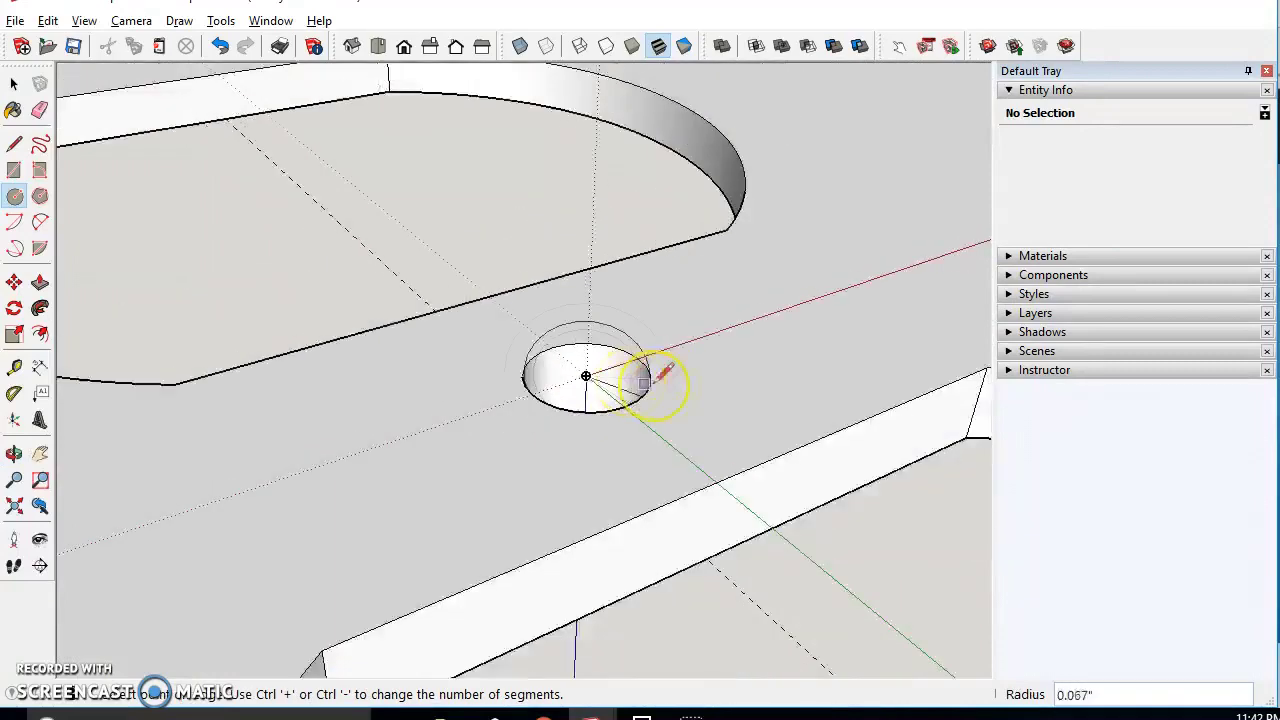
{"action": "middle_click_drag", "start_coordinate": [651, 380], "coordinate": [643, 414]}
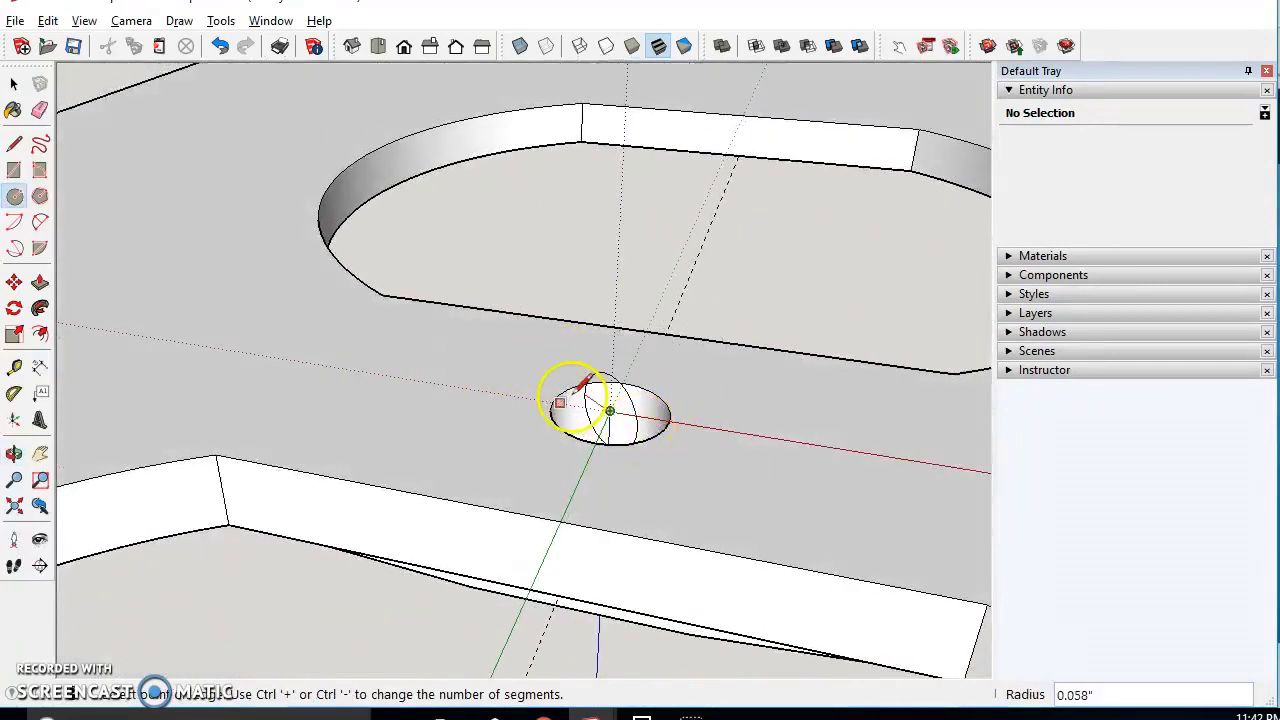
{"action": "left_click", "coordinate": [14, 84]}
{"action": "left_click", "coordinate": [571, 391]}
Draw a circle of radius 0.135 inch on the plate's front face, centred on the screw hole
{"action": "left_click", "coordinate": [14, 197]}
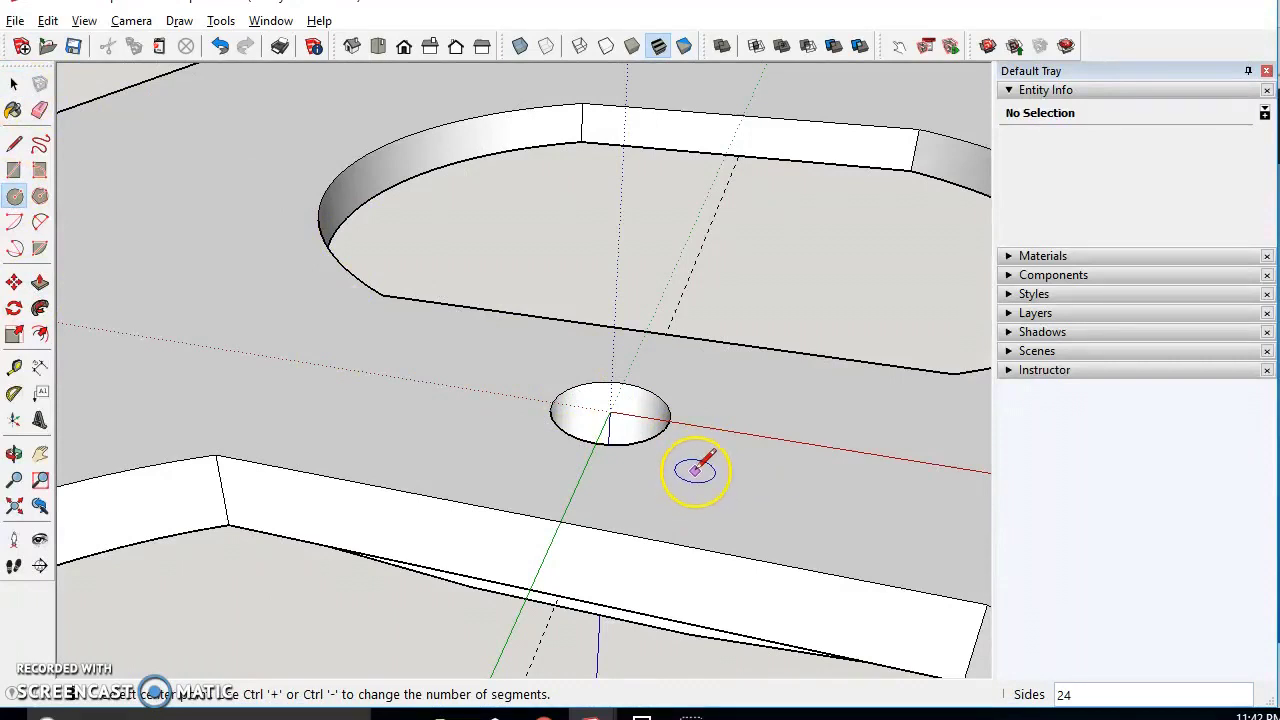
{"action": "key", "text": "shift"}
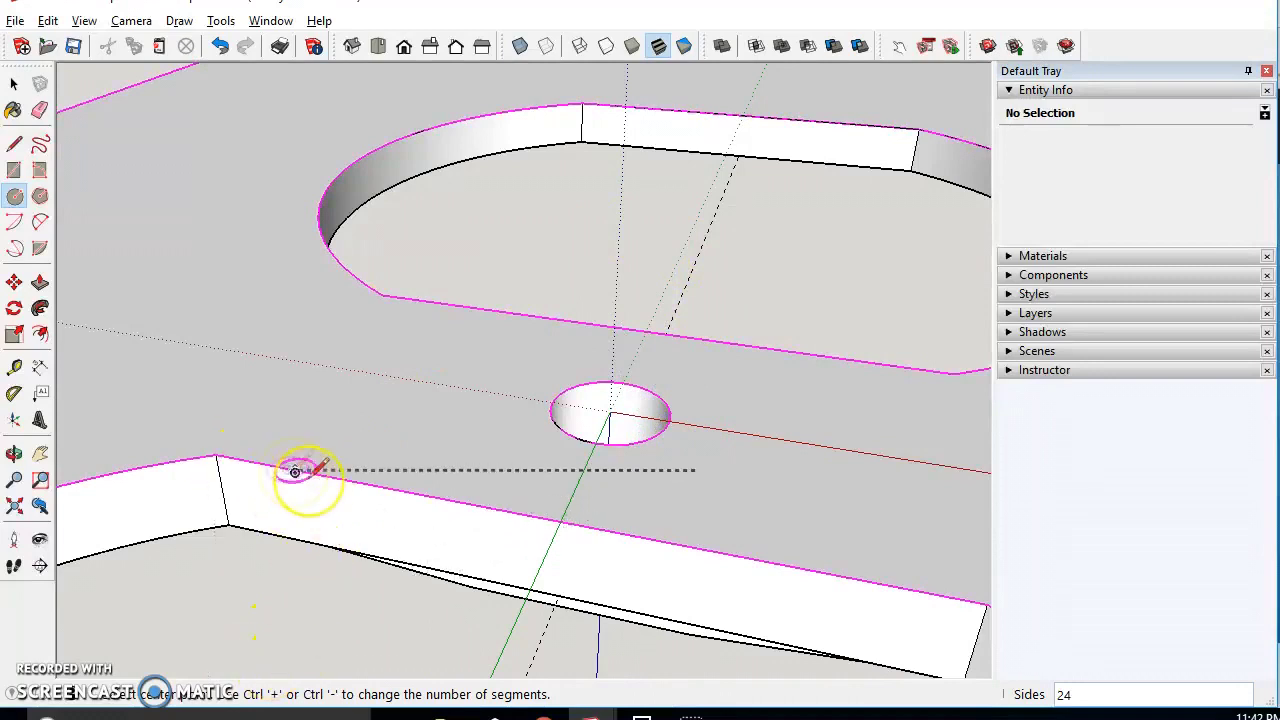
{"action": "left_click", "coordinate": [610, 411]}
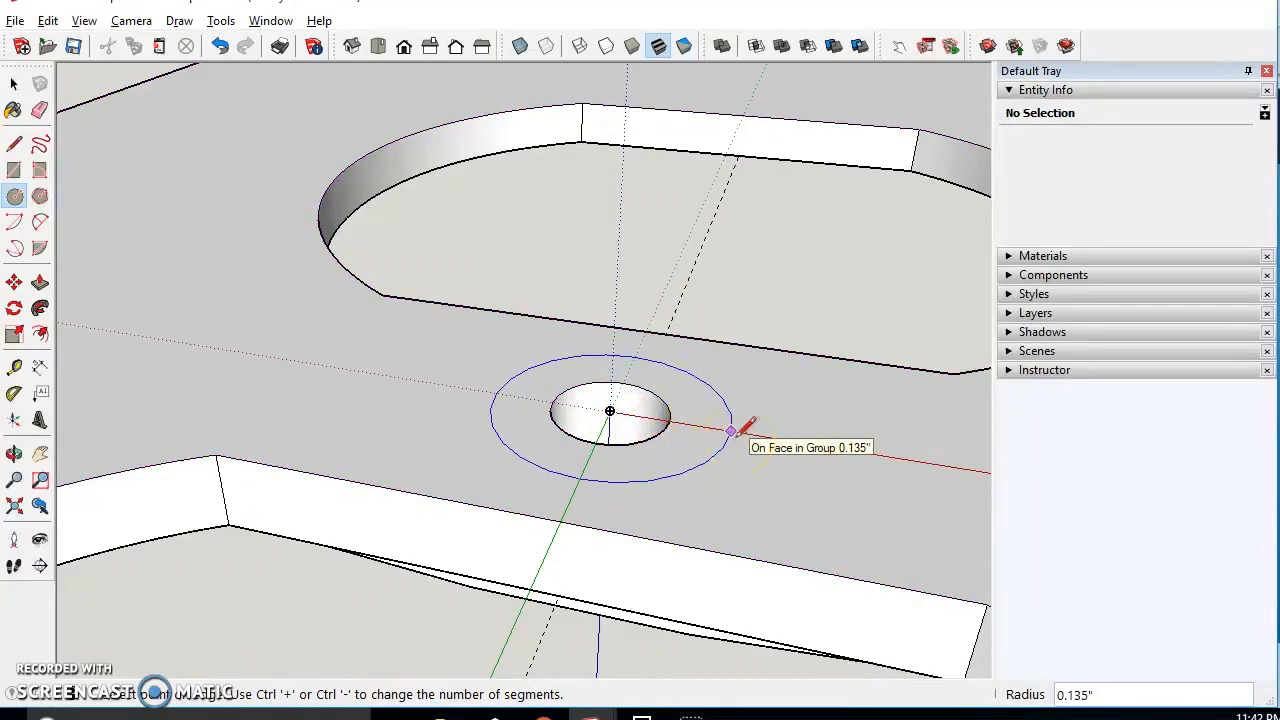
{"action": "scroll", "coordinate": [731, 431], "scroll_direction": "up", "scroll_amount": 5}
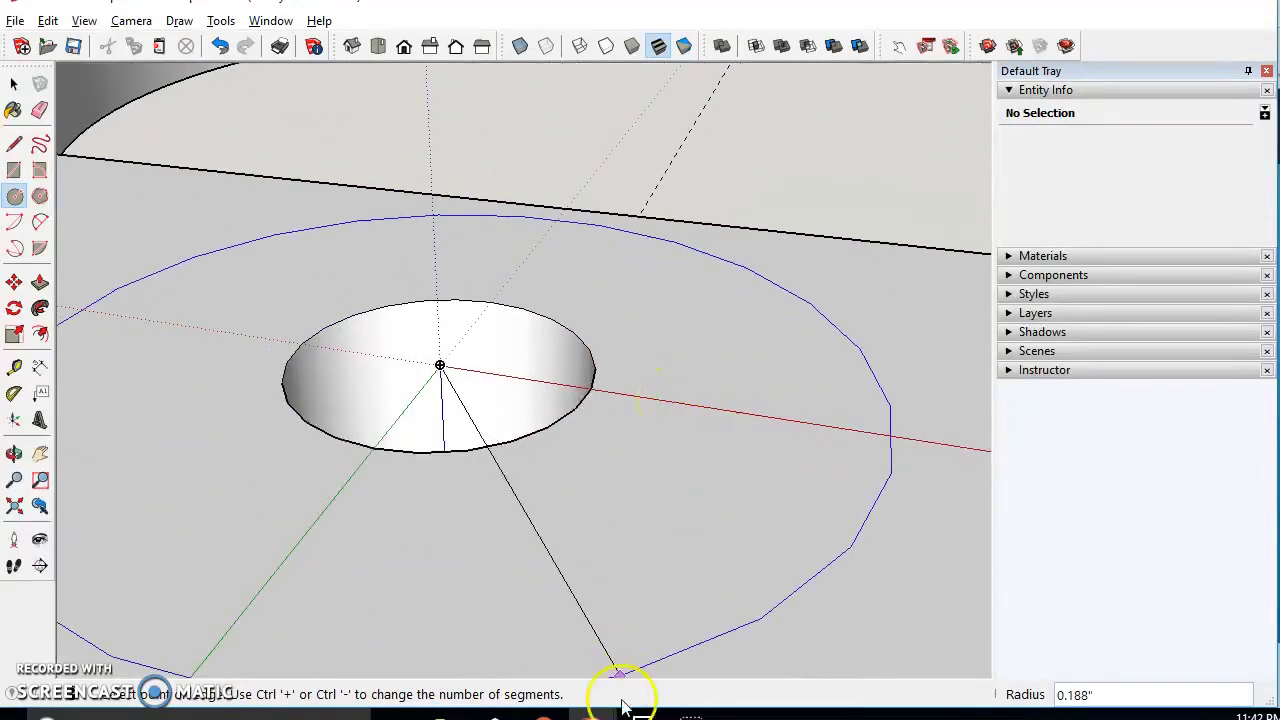
{"action": "left_click", "coordinate": [642, 716]}
{"action": "left_click", "coordinate": [591, 716]}
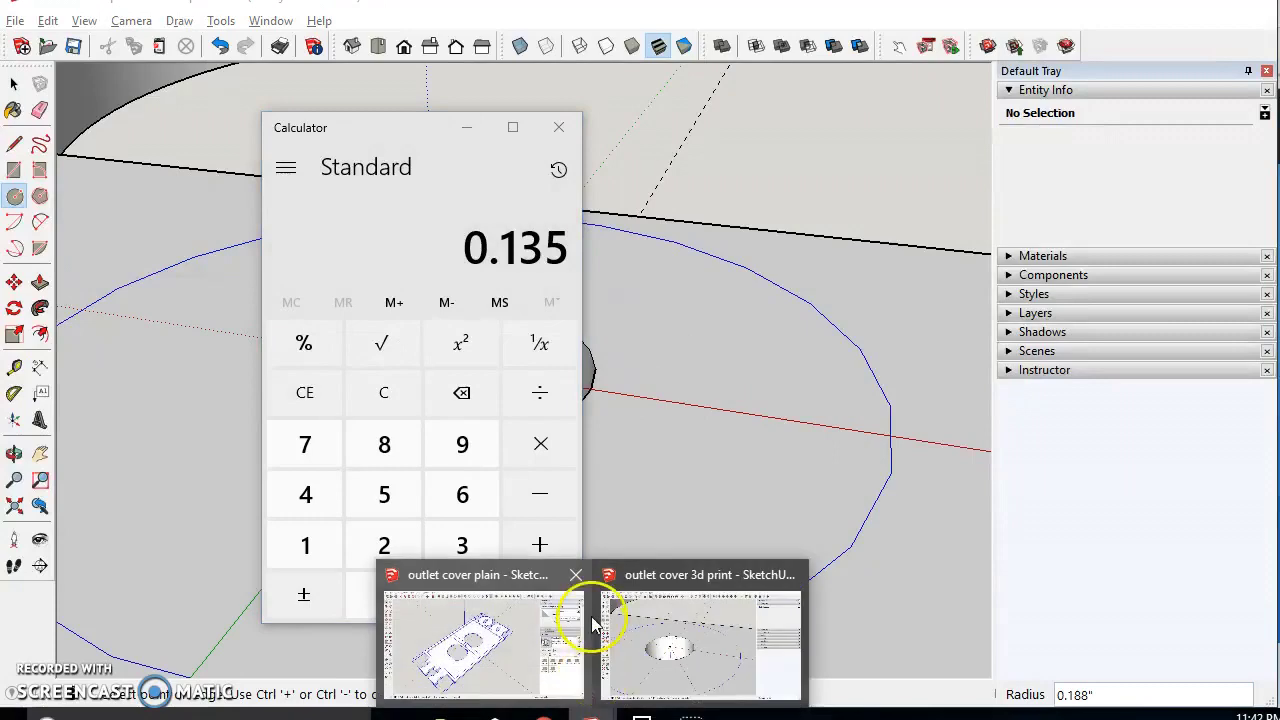
{"action": "left_click", "coordinate": [700, 645]}
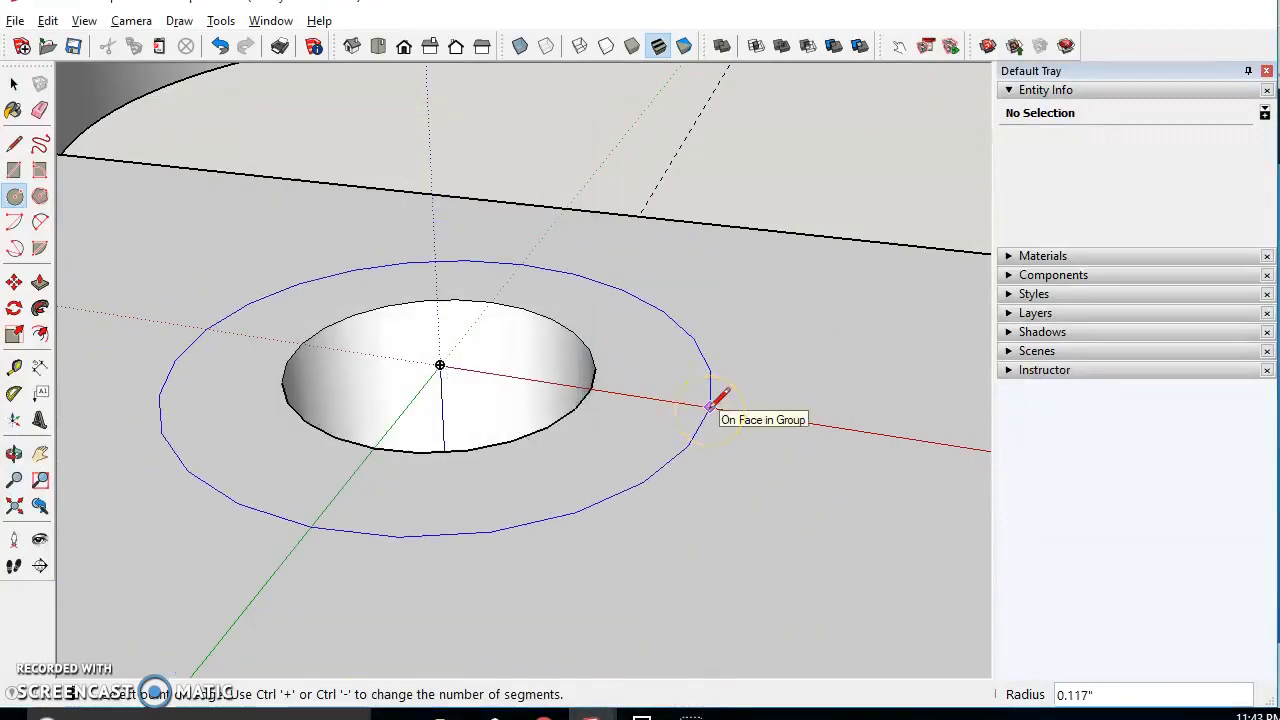
{"action": "type", "text": ".135"}
{"action": "key", "text": "Return"}
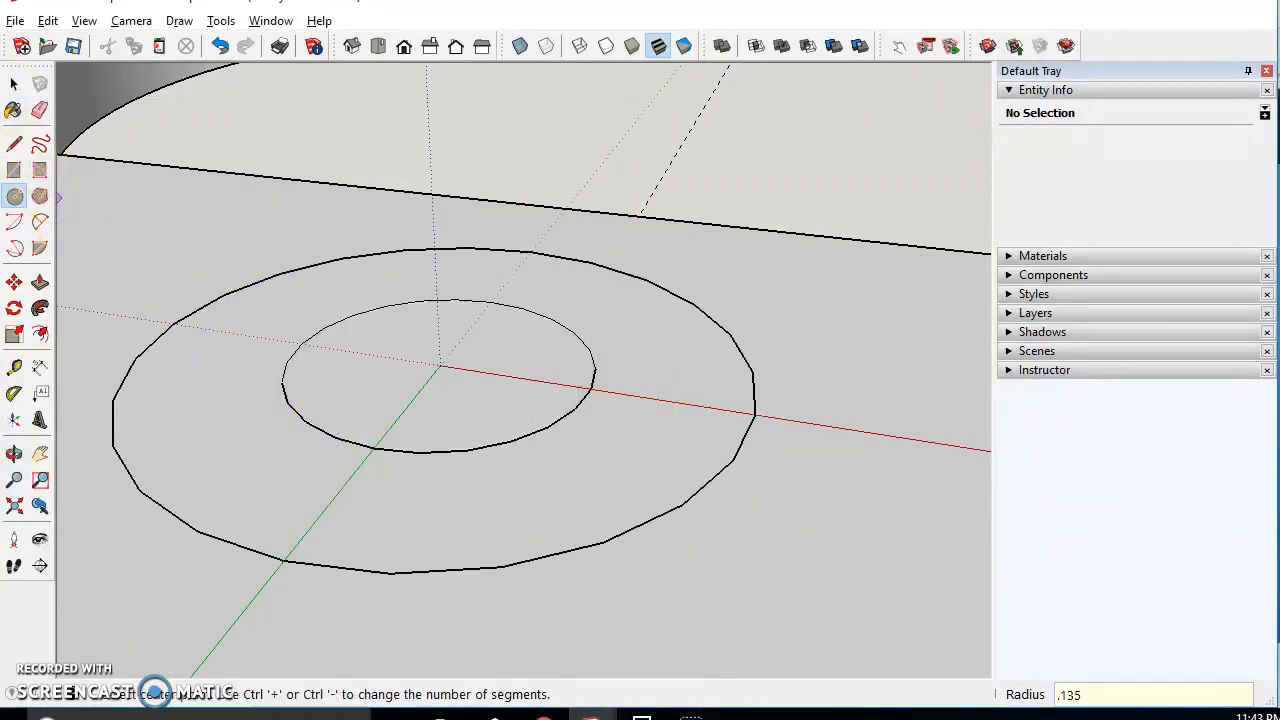
Cut the countersink circle and paste it in place inside the plate's group
{"action": "key", "text": "space"}
{"action": "scroll", "coordinate": [357, 337], "scroll_direction": "down", "scroll_amount": 5}
{"action": "middle_click_drag", "start_coordinate": [357, 337], "coordinate": [628, 438]}
{"action": "left_click", "coordinate": [500, 412]}
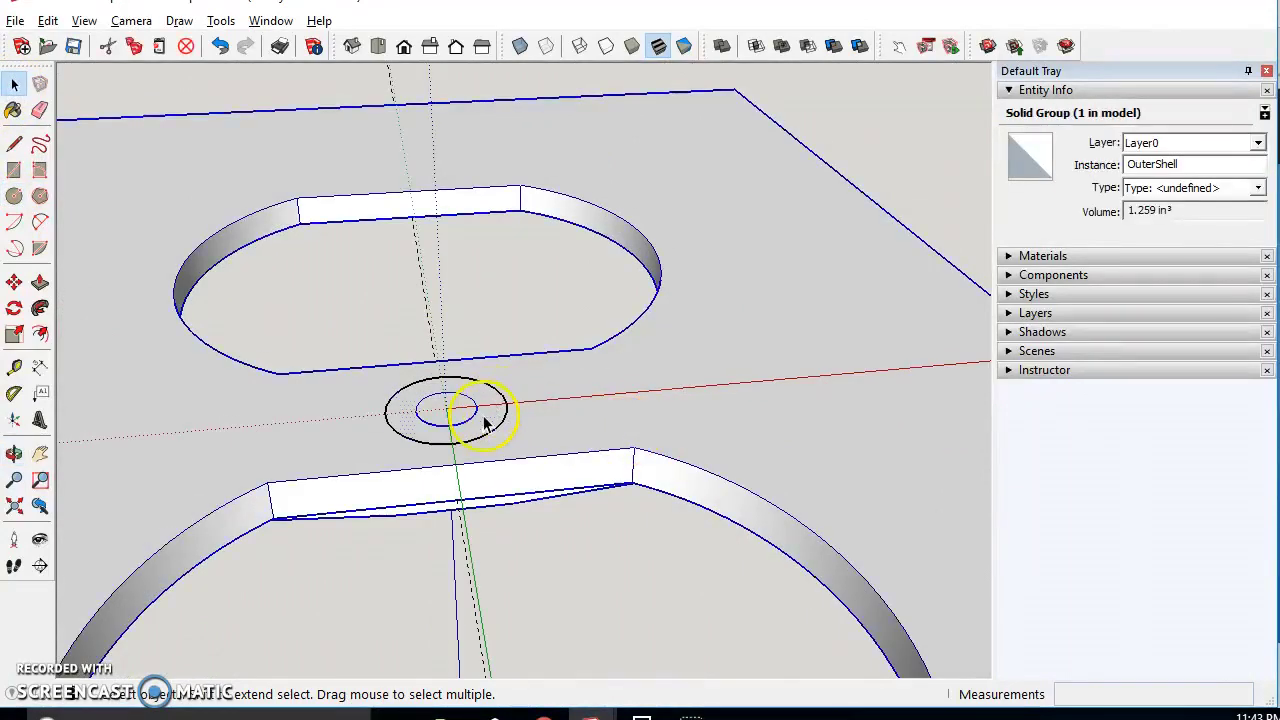
{"action": "double_click", "coordinate": [486, 423]}
{"action": "left_click", "coordinate": [47, 20]}
{"action": "left_click", "coordinate": [115, 185]}
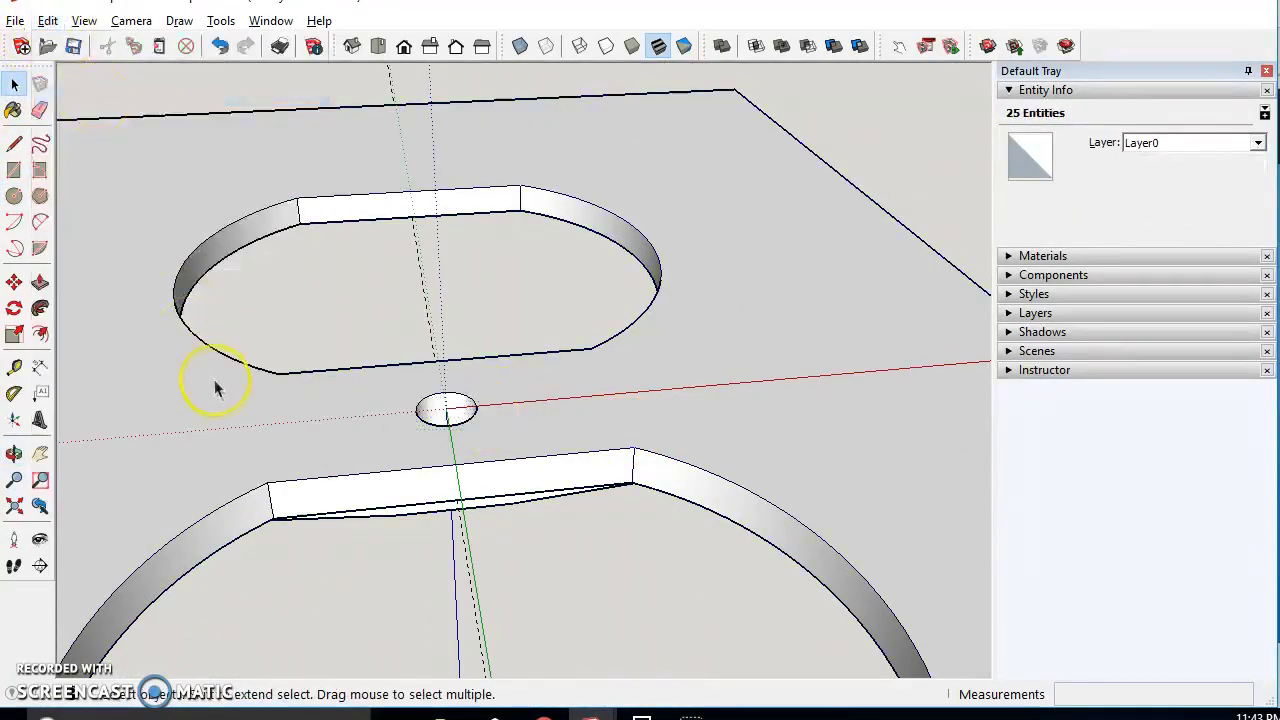
{"action": "left_click", "coordinate": [50, 20]}
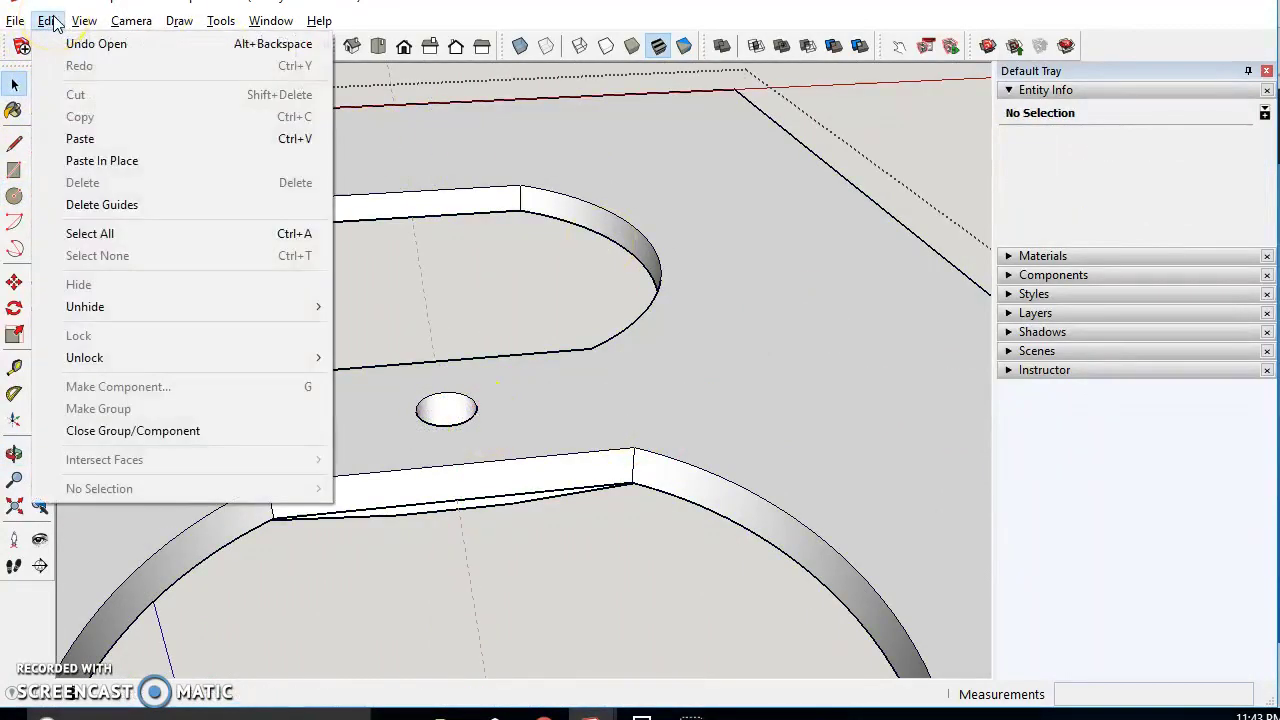
{"action": "left_click", "coordinate": [84, 161]}
Examine the ring face around the screw hole and the two circles that bound it
{"action": "middle_click_drag", "start_coordinate": [546, 386], "coordinate": [550, 185]}
{"action": "scroll", "coordinate": [568, 418], "scroll_direction": "up", "scroll_amount": 4}
{"action": "left_click", "coordinate": [622, 287]}
{"action": "left_click", "coordinate": [544, 377]}
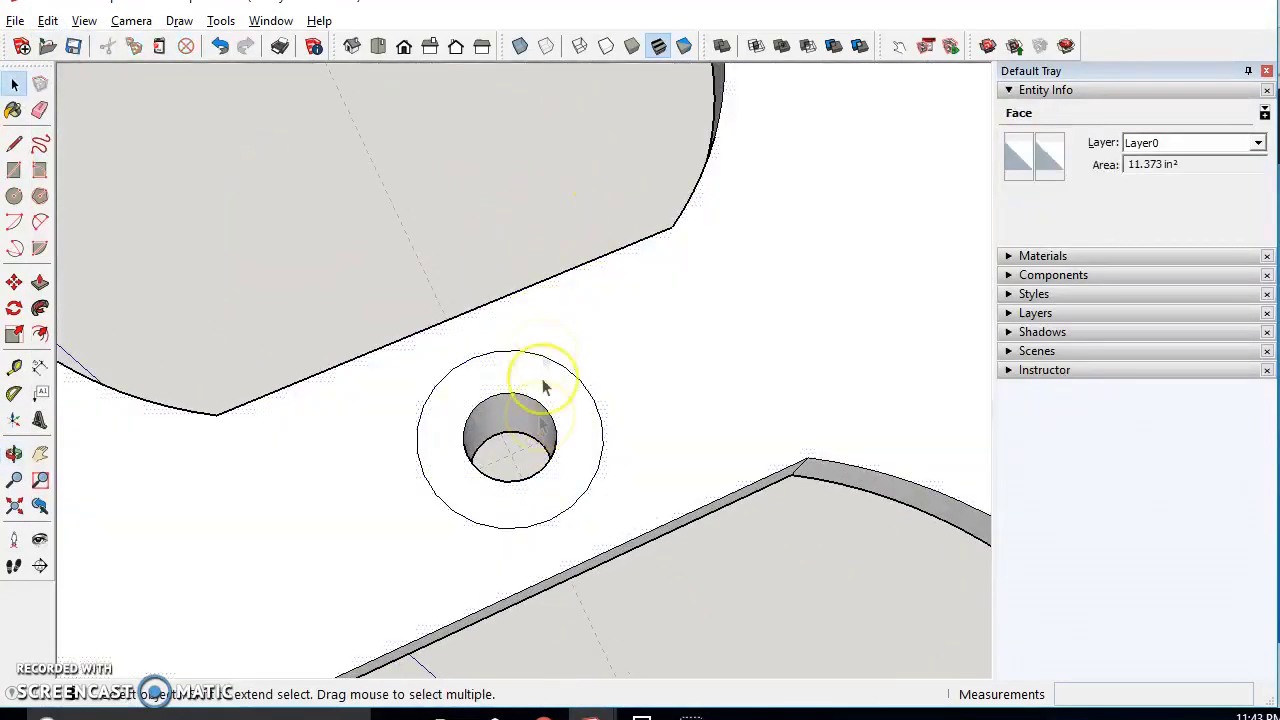
{"action": "left_click", "coordinate": [646, 373]}
{"action": "left_click", "coordinate": [660, 372]}
{"action": "left_click", "coordinate": [526, 384]}
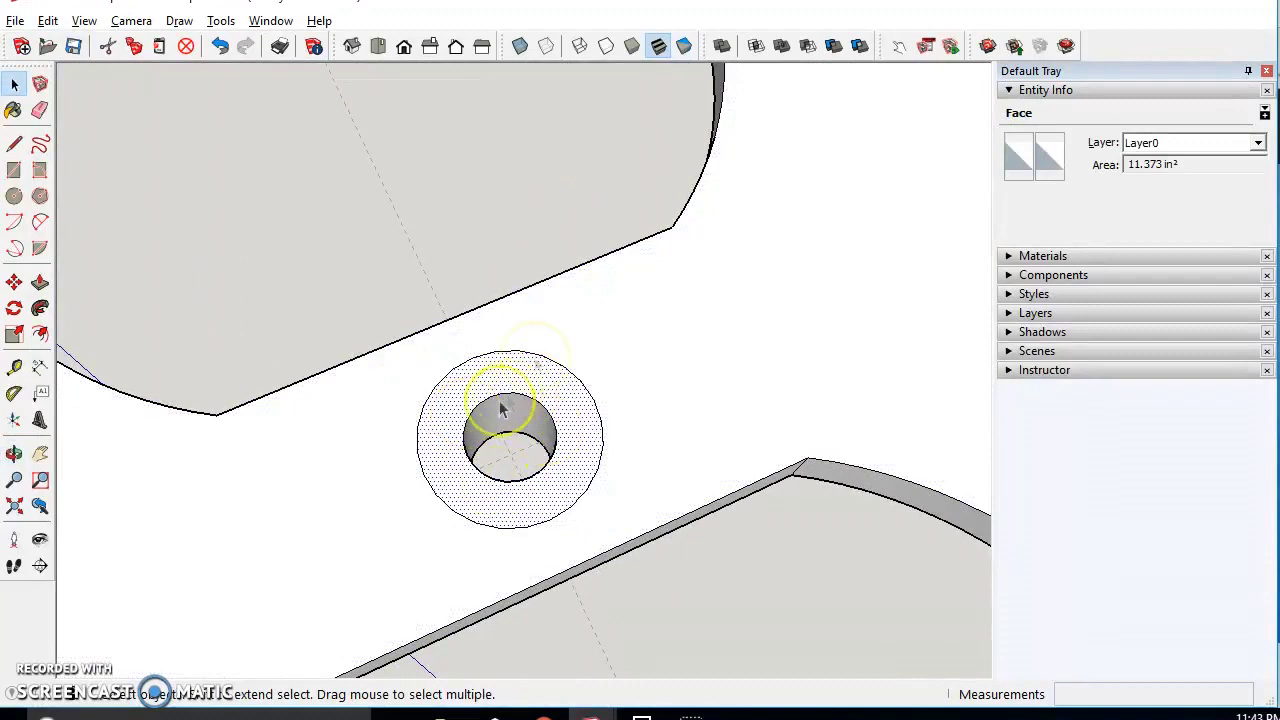
{"action": "left_click", "coordinate": [620, 375]}
{"action": "left_click", "coordinate": [562, 434]}
{"action": "left_click", "coordinate": [567, 378]}
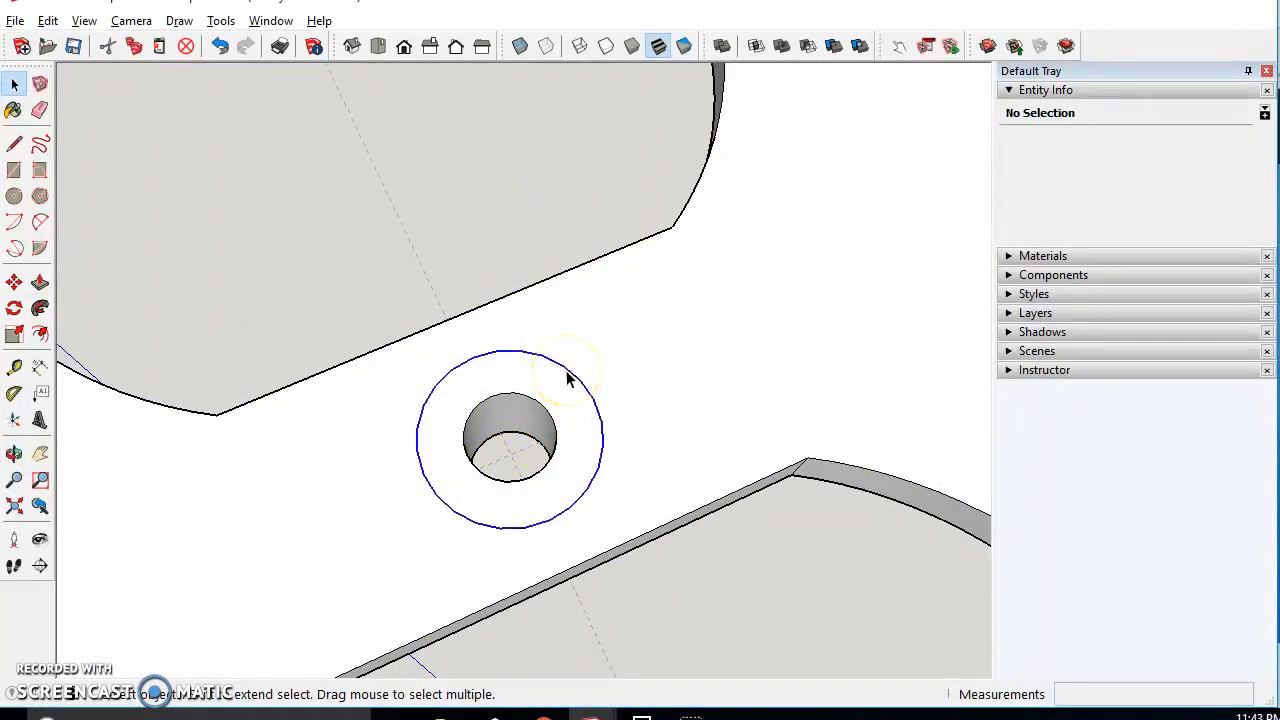
{"action": "left_click", "coordinate": [507, 463]}
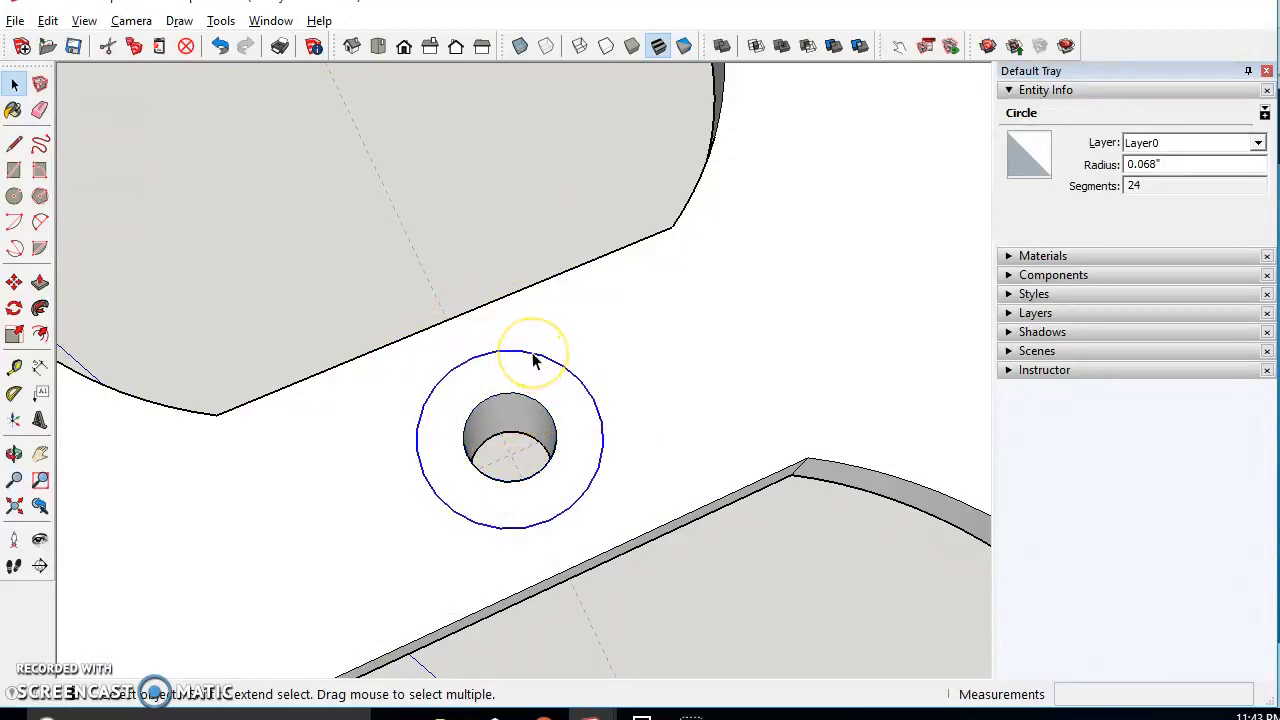
Try to move the screw hole's front edge about 0.06 inch straight into the plate to form the countersink
{"action": "middle_click_drag", "start_coordinate": [497, 449], "coordinate": [609, 391]}
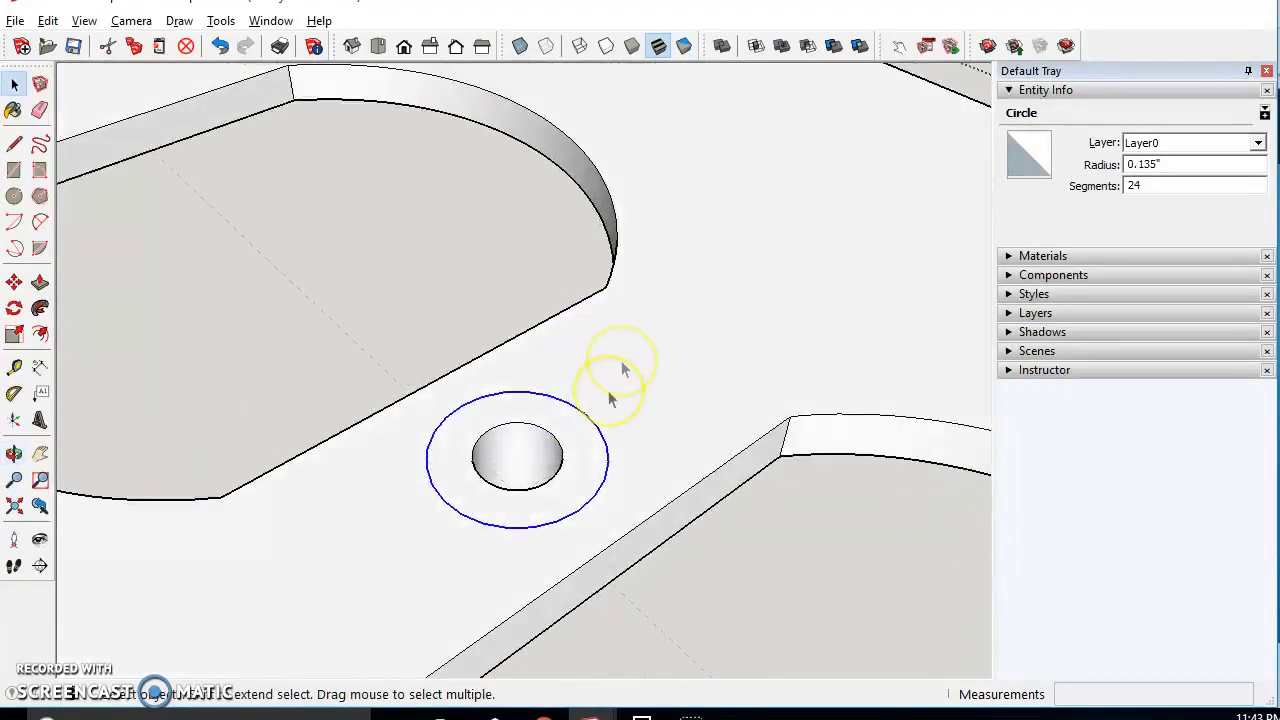
{"action": "scroll", "coordinate": [500, 434], "scroll_direction": "up", "scroll_amount": 3}
{"action": "left_click", "coordinate": [500, 434]}
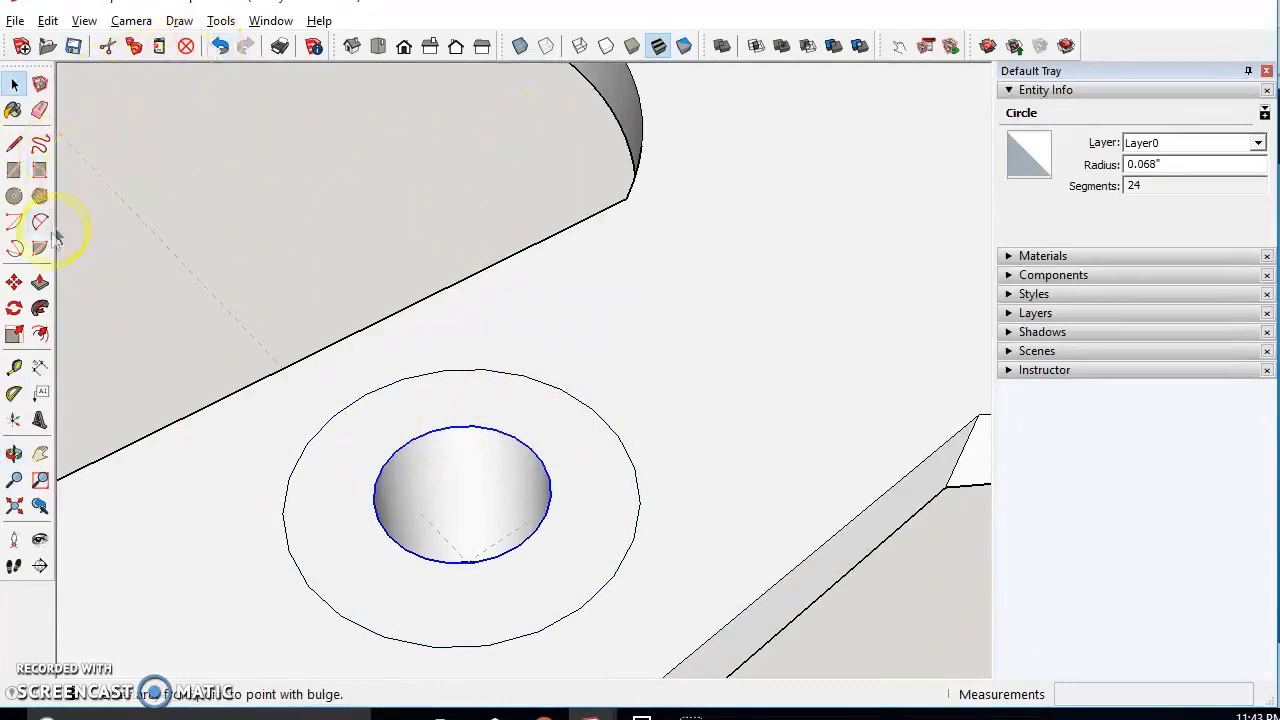
{"action": "left_click", "coordinate": [14, 282]}
{"action": "left_click", "coordinate": [496, 432]}
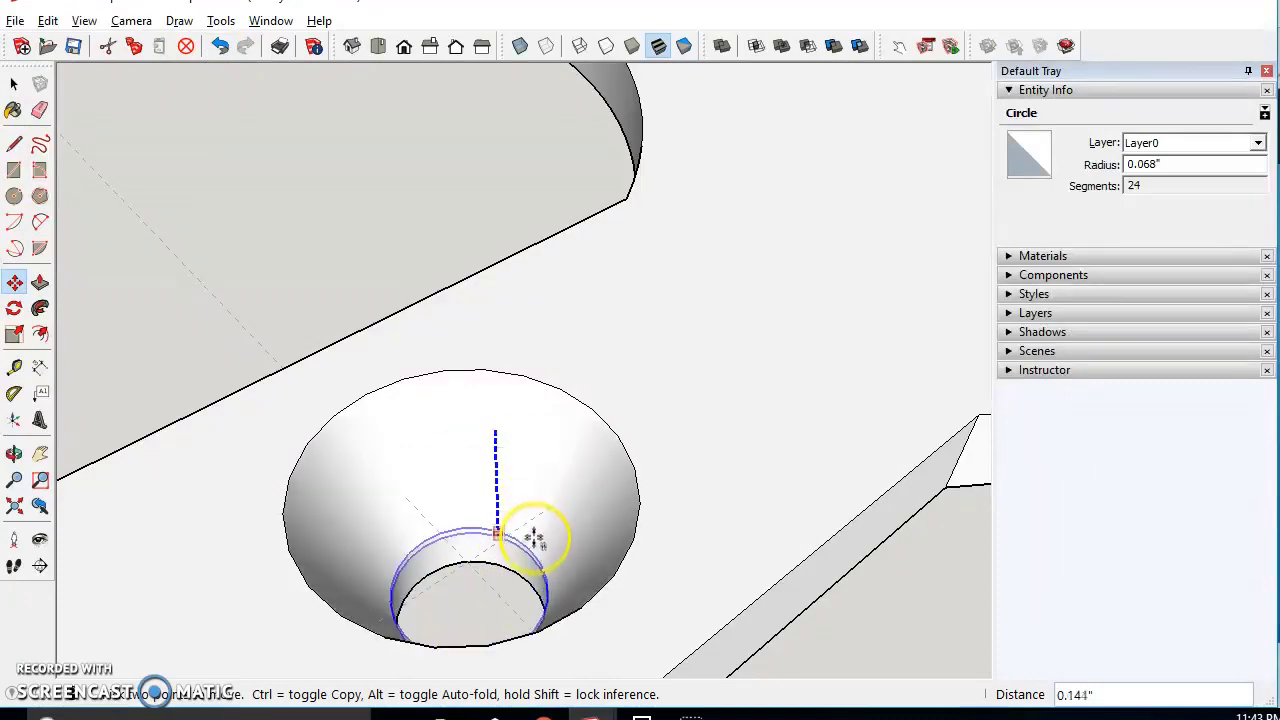
{"action": "middle_click_drag", "start_coordinate": [537, 539], "coordinate": [434, 354]}
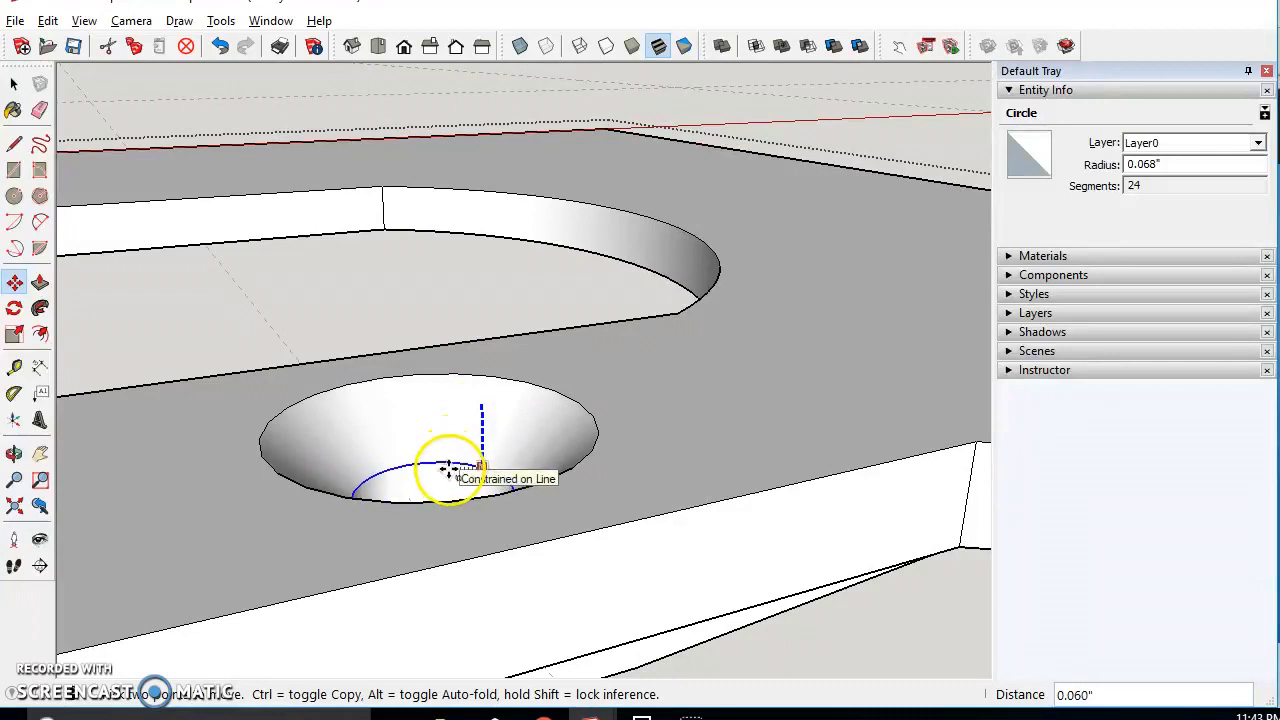
{"action": "left_click", "coordinate": [455, 463]}
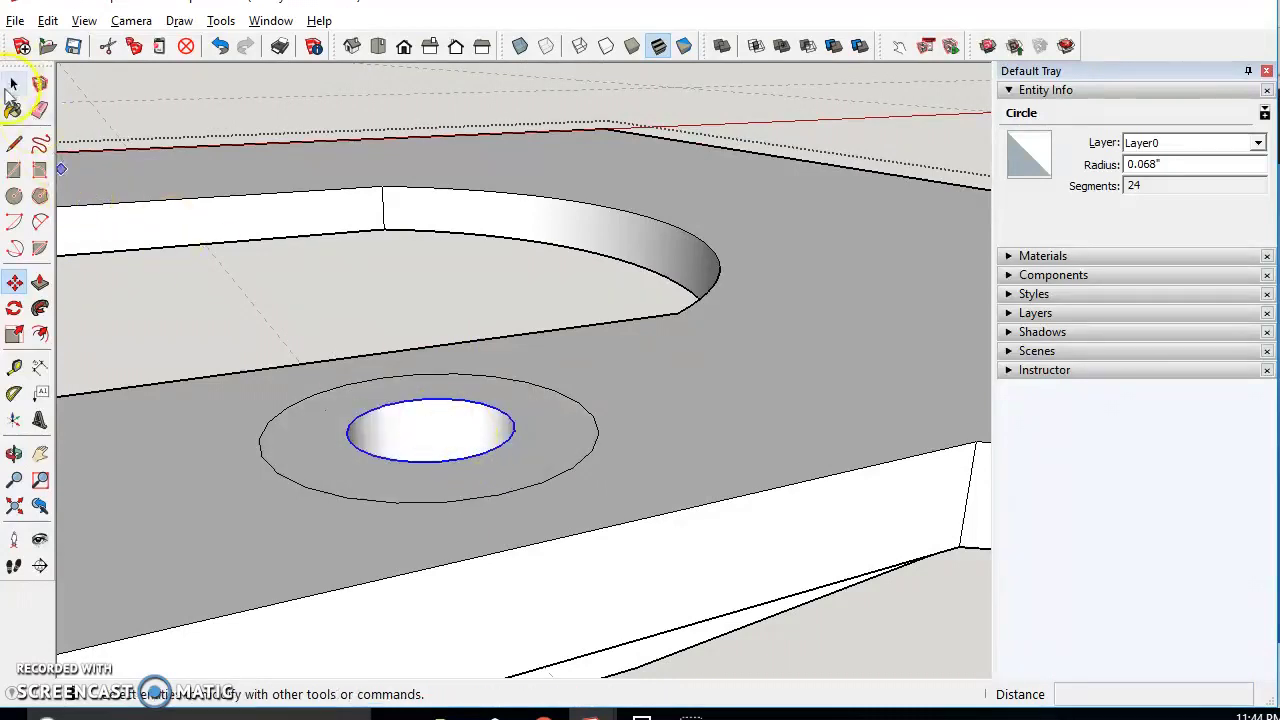
Set the outer countersink circle to 48 segments
{"action": "left_click", "coordinate": [12, 88]}
{"action": "left_click", "coordinate": [507, 375]}
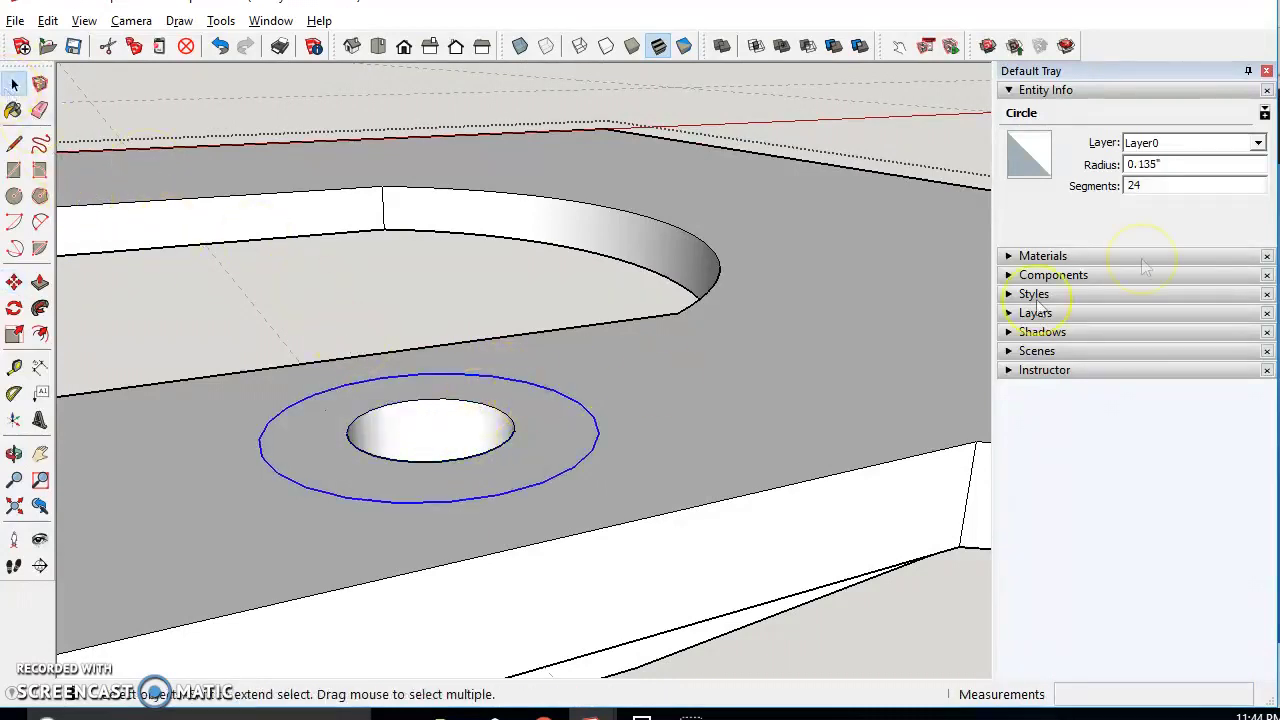
{"action": "double_click", "coordinate": [1163, 187]}
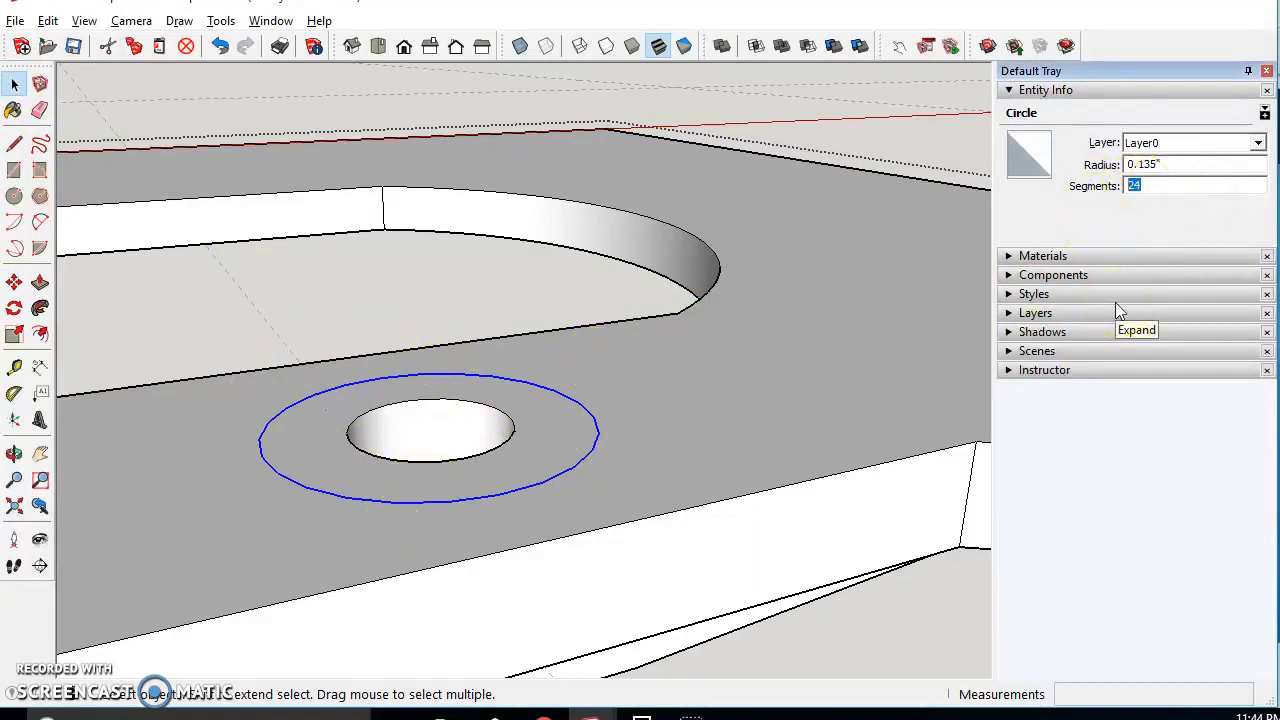
{"action": "type", "text": "48"}
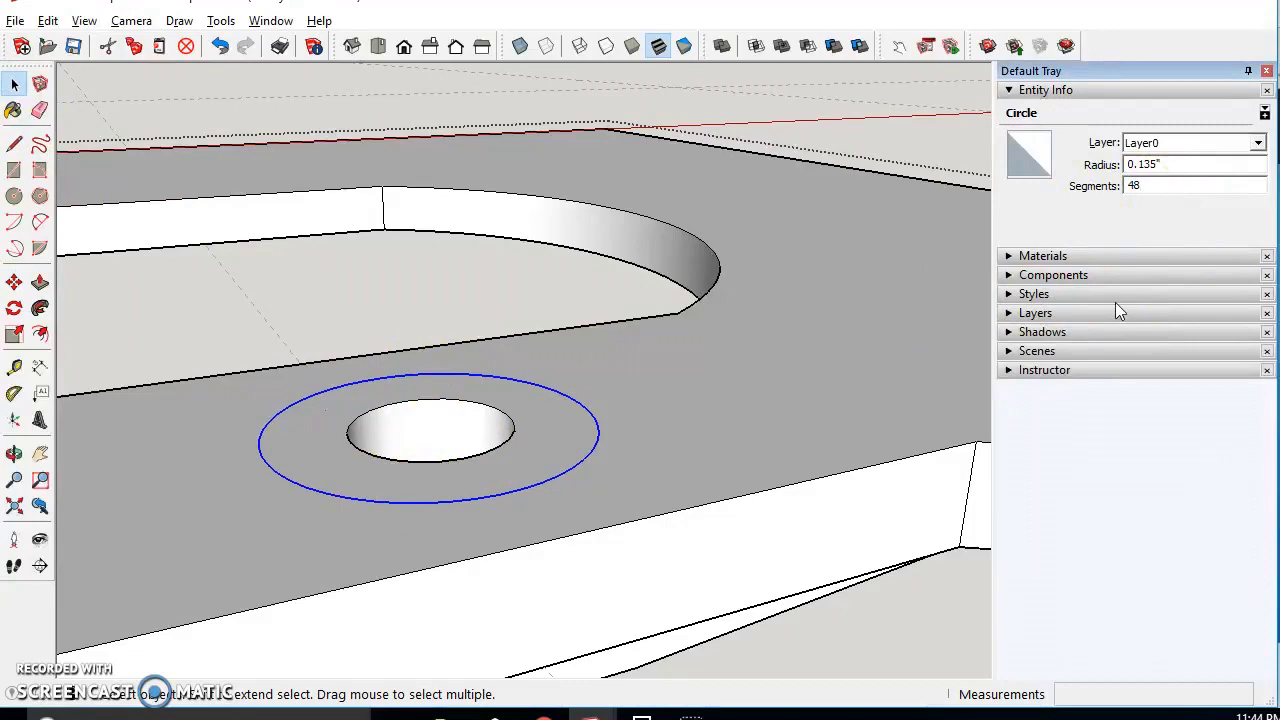
{"action": "middle_click_drag", "start_coordinate": [597, 366], "coordinate": [655, 511]}
{"action": "left_click", "coordinate": [167, 202]}
Try to move the screw hole's inner circle about 0.1 inch straight into the plate with the 48-segment outer circle in place
{"action": "left_click", "coordinate": [455, 390]}
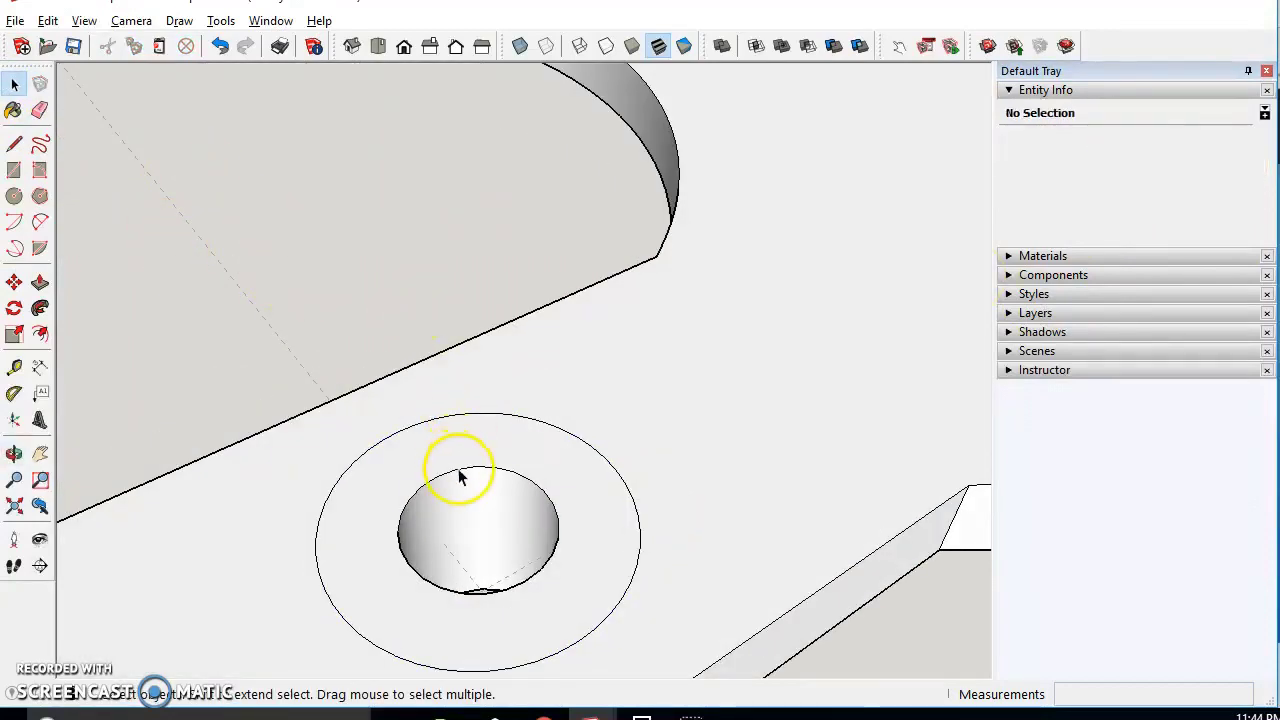
{"action": "left_click", "coordinate": [478, 470]}
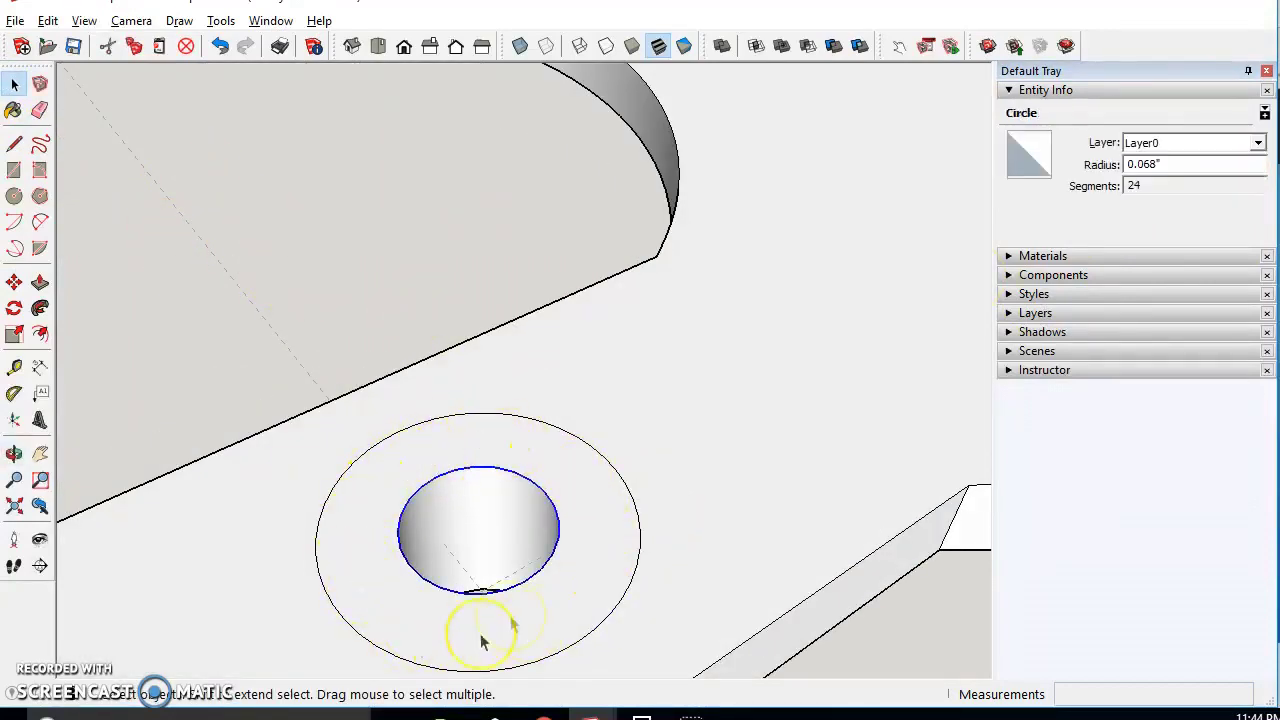
{"action": "left_click", "coordinate": [14, 282]}
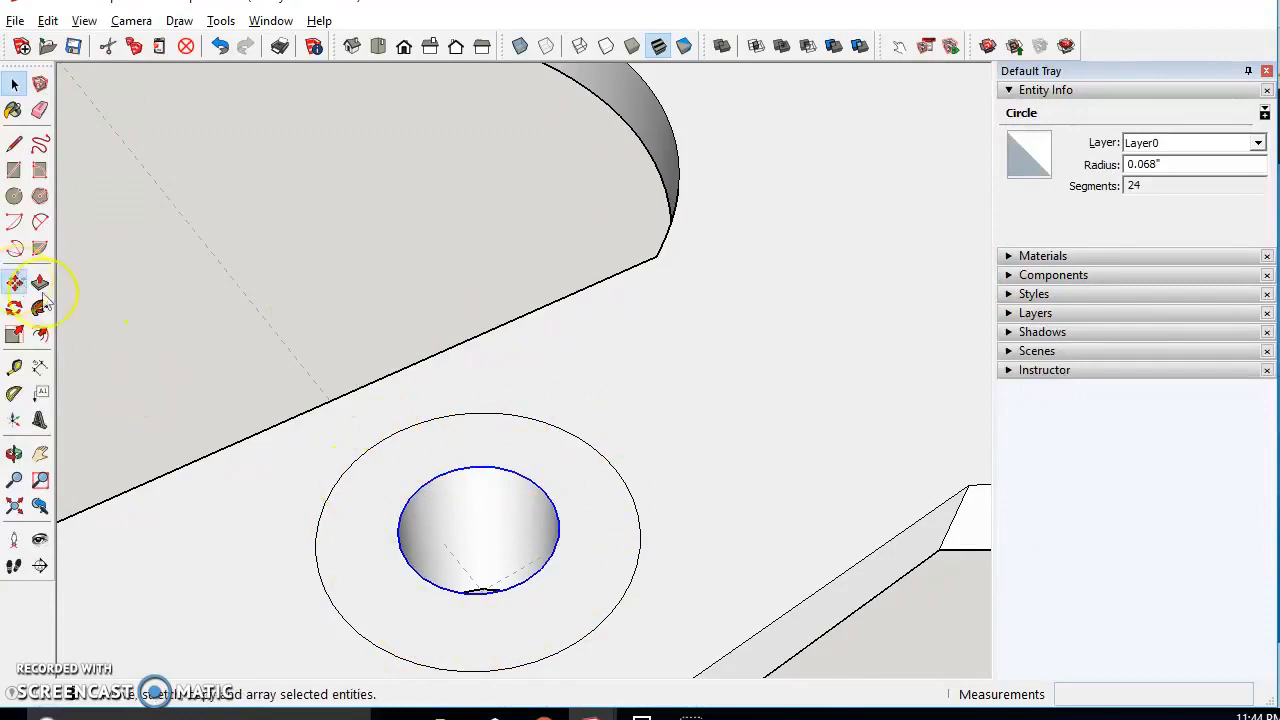
{"action": "left_click", "coordinate": [513, 472]}
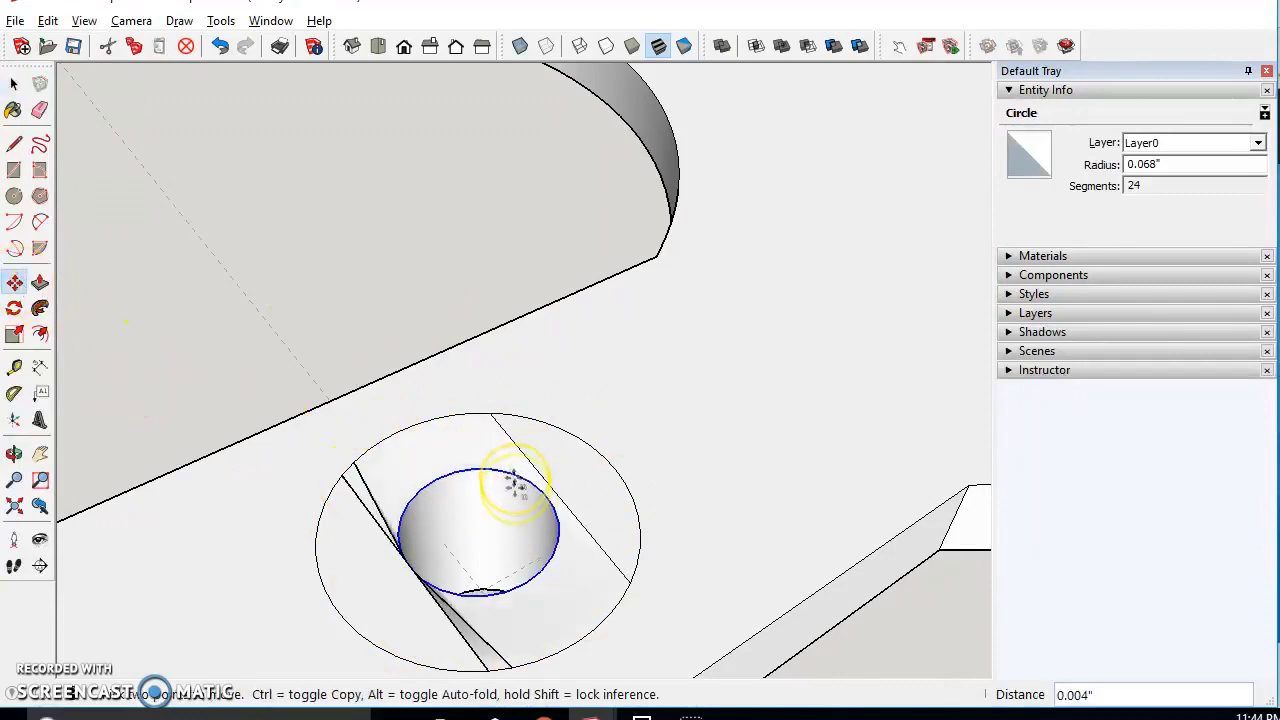
{"action": "middle_click_drag", "start_coordinate": [563, 534], "coordinate": [968, 502]}
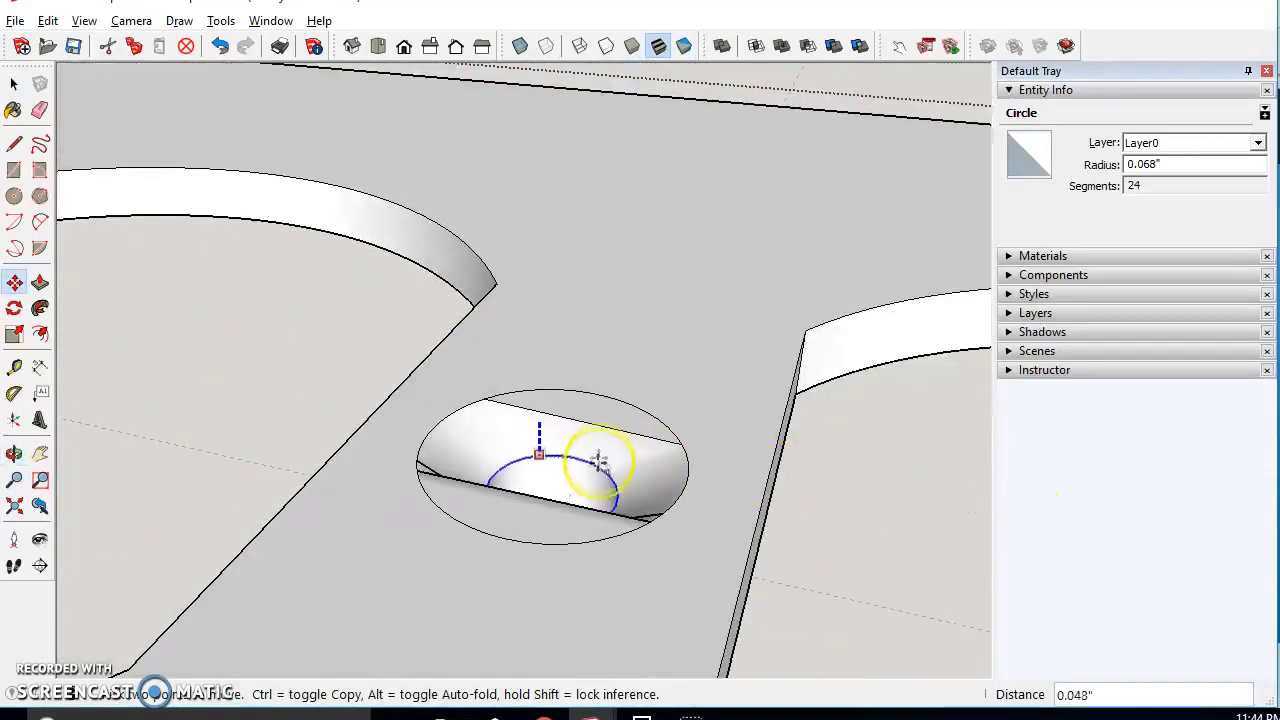
{"action": "middle_click_drag", "start_coordinate": [586, 371], "coordinate": [512, 487]}
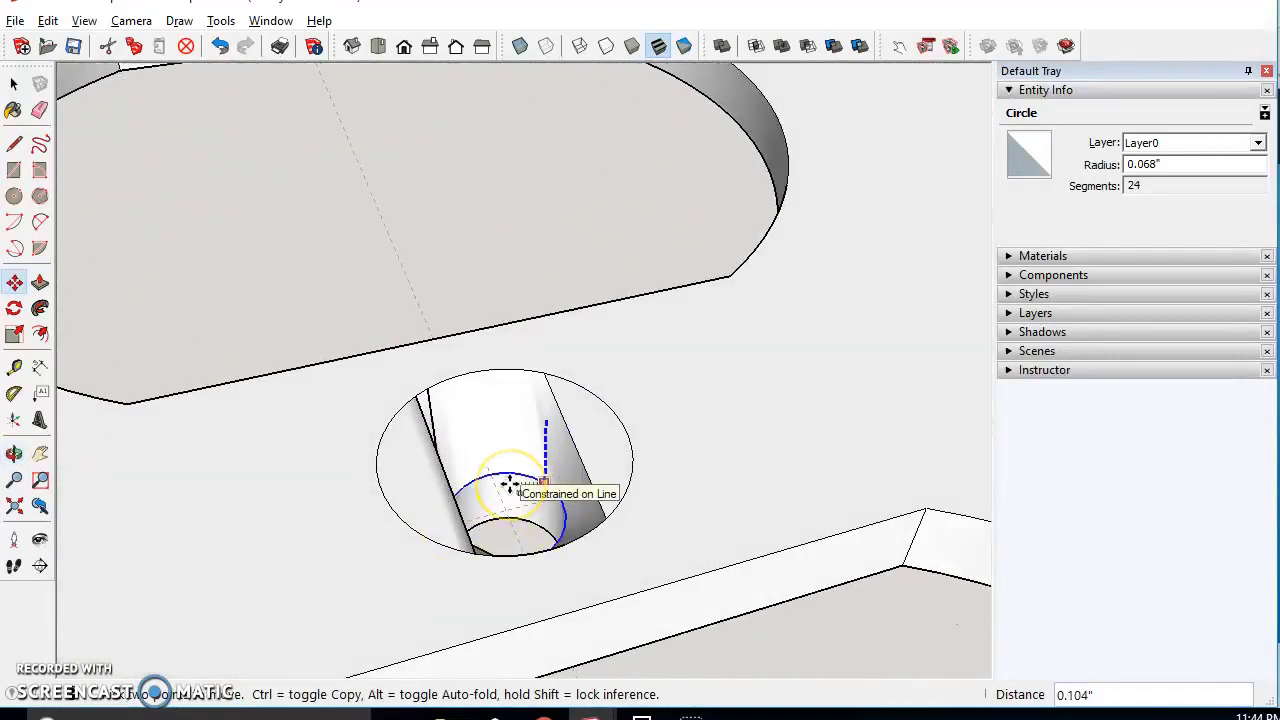
{"action": "left_click", "coordinate": [510, 484]}
Undo the outer circle's segment change and move the screw hole's inner circle 0.062 inch into the plate along the blue axis
{"action": "left_click", "coordinate": [47, 21]}
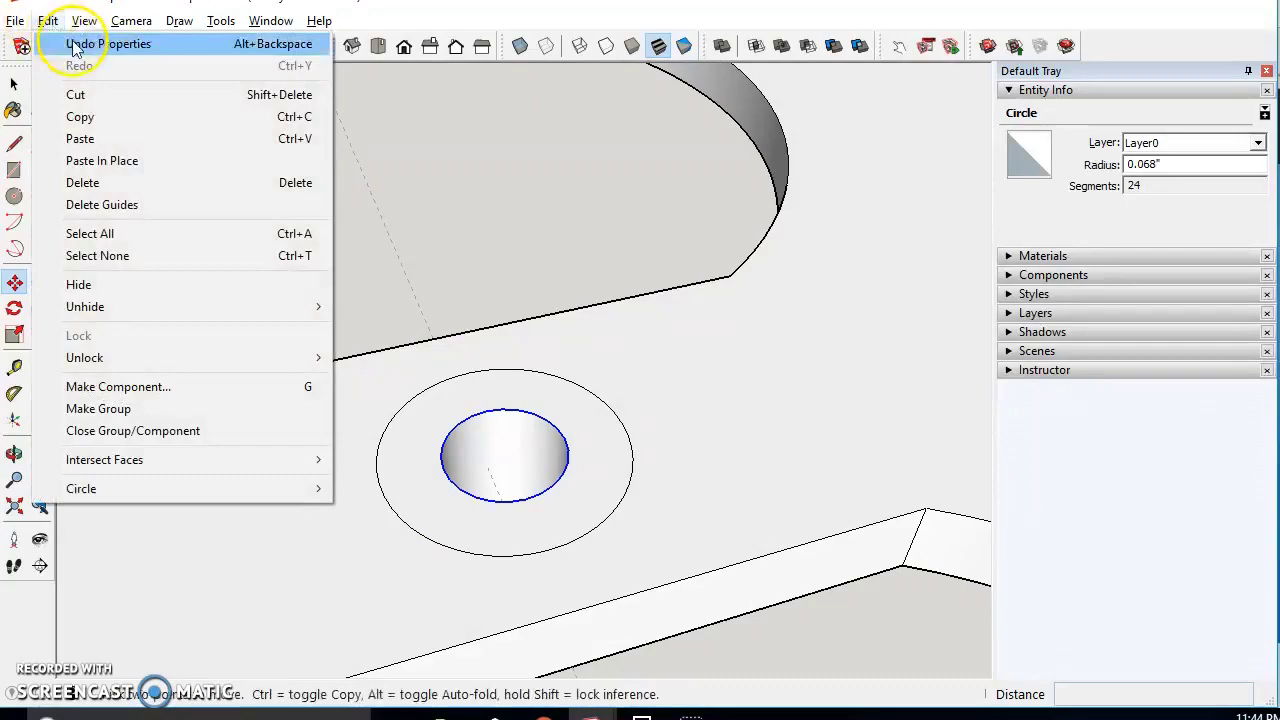
{"action": "left_click", "coordinate": [70, 34]}
{"action": "left_click", "coordinate": [517, 411]}
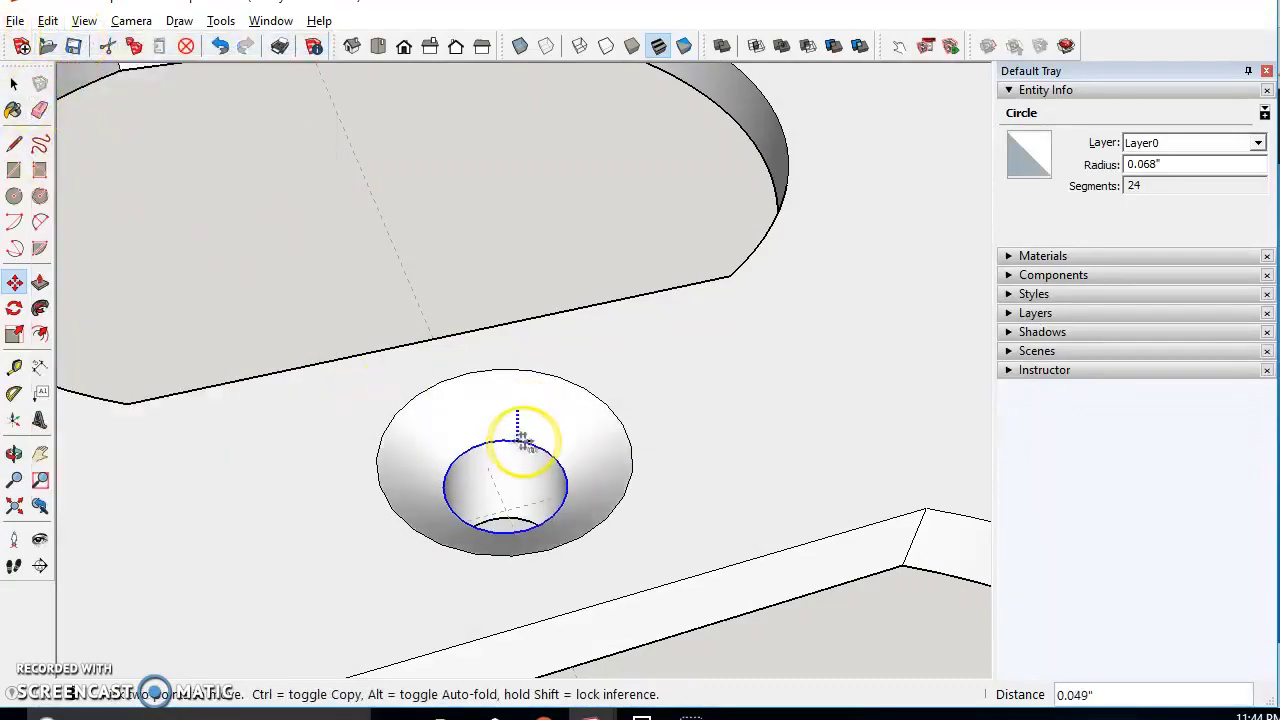
{"action": "scroll", "coordinate": [523, 437], "scroll_direction": "down", "scroll_amount": 6}
{"action": "middle_click_drag", "start_coordinate": [523, 437], "coordinate": [334, 434]}
{"action": "scroll", "coordinate": [360, 436], "scroll_direction": "down", "scroll_amount": 4}
{"action": "scroll", "coordinate": [343, 414], "scroll_direction": "down", "scroll_amount": 5}
{"action": "scroll", "coordinate": [400, 385], "scroll_direction": "up", "scroll_amount": 8}
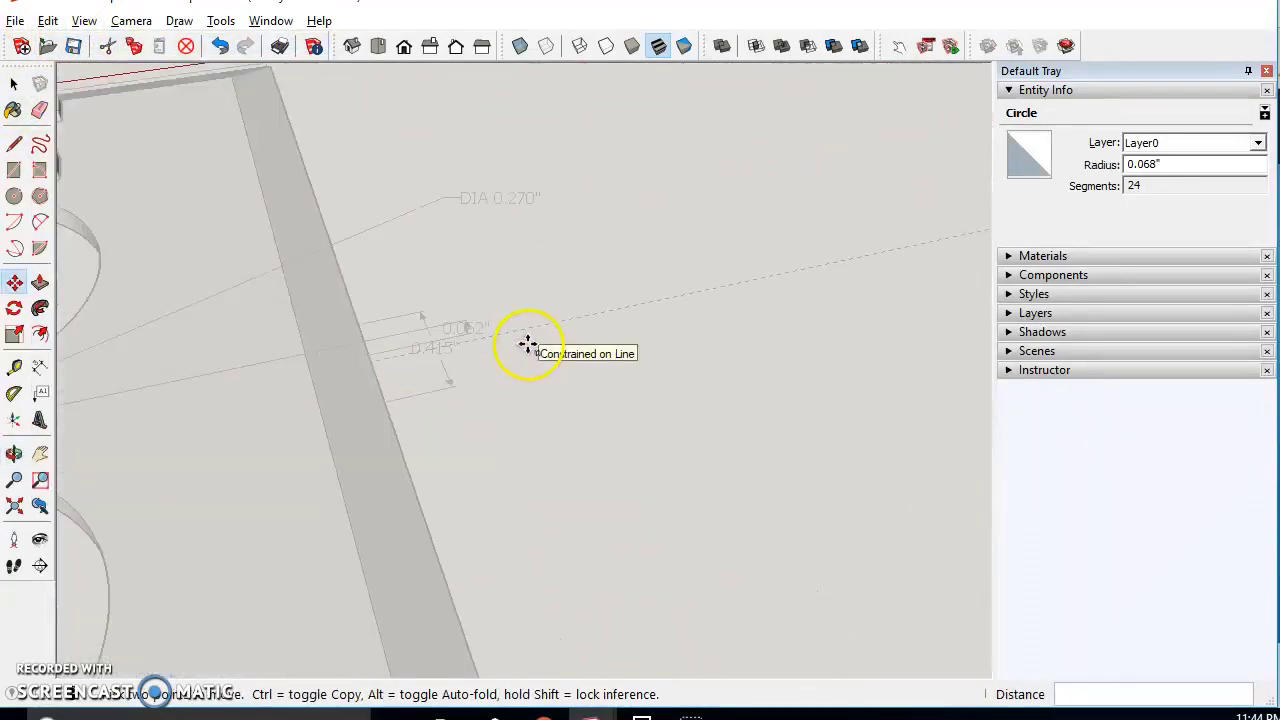
{"action": "scroll", "coordinate": [500, 355], "scroll_direction": "down", "scroll_amount": 6}
{"action": "scroll", "coordinate": [440, 354], "scroll_direction": "up", "scroll_amount": 10}
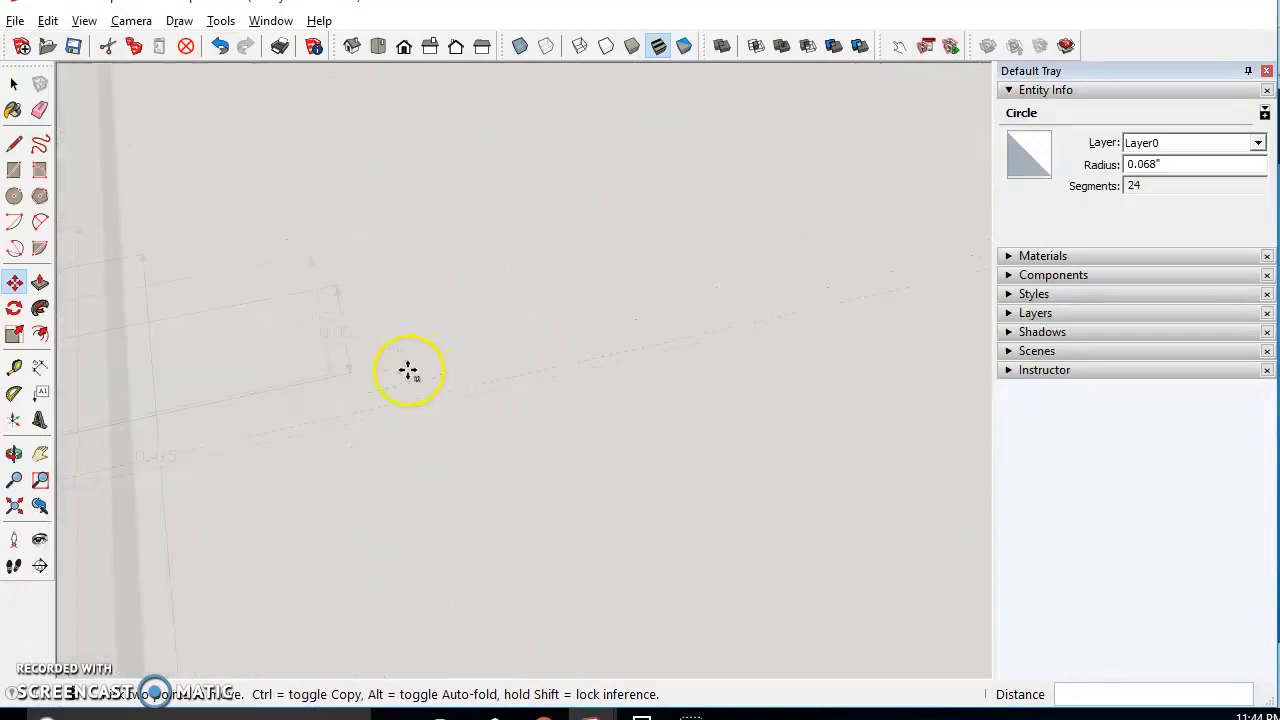
{"action": "scroll", "coordinate": [351, 323], "scroll_direction": "down", "scroll_amount": 2}
{"action": "middle_click_drag", "start_coordinate": [255, 406], "coordinate": [378, 400], "text": "shift"}
{"action": "scroll", "coordinate": [381, 406], "scroll_direction": "down", "scroll_amount": 3}
{"action": "scroll", "coordinate": [385, 412], "scroll_direction": "down", "scroll_amount": 5}
{"action": "middle_click_drag", "start_coordinate": [415, 440], "coordinate": [489, 437], "text": "shift"}
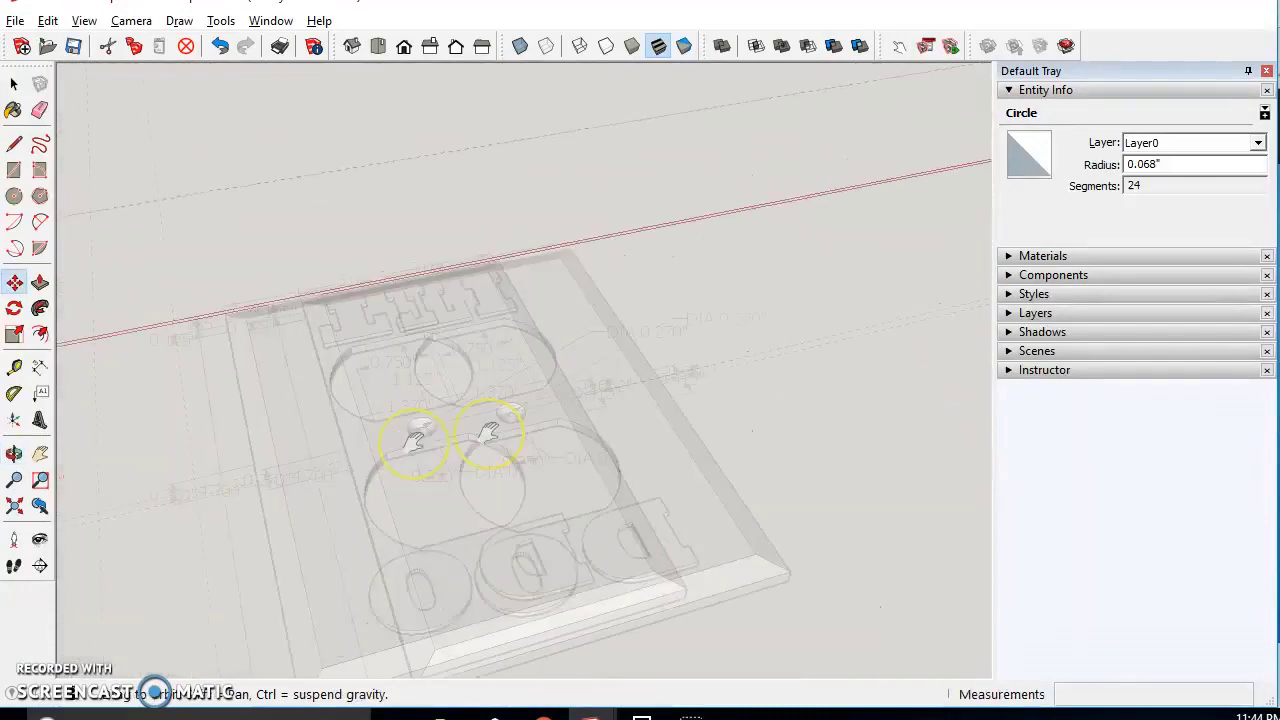
{"action": "scroll", "coordinate": [499, 455], "scroll_direction": "up", "scroll_amount": 8}
{"action": "type", "text": ".0"}
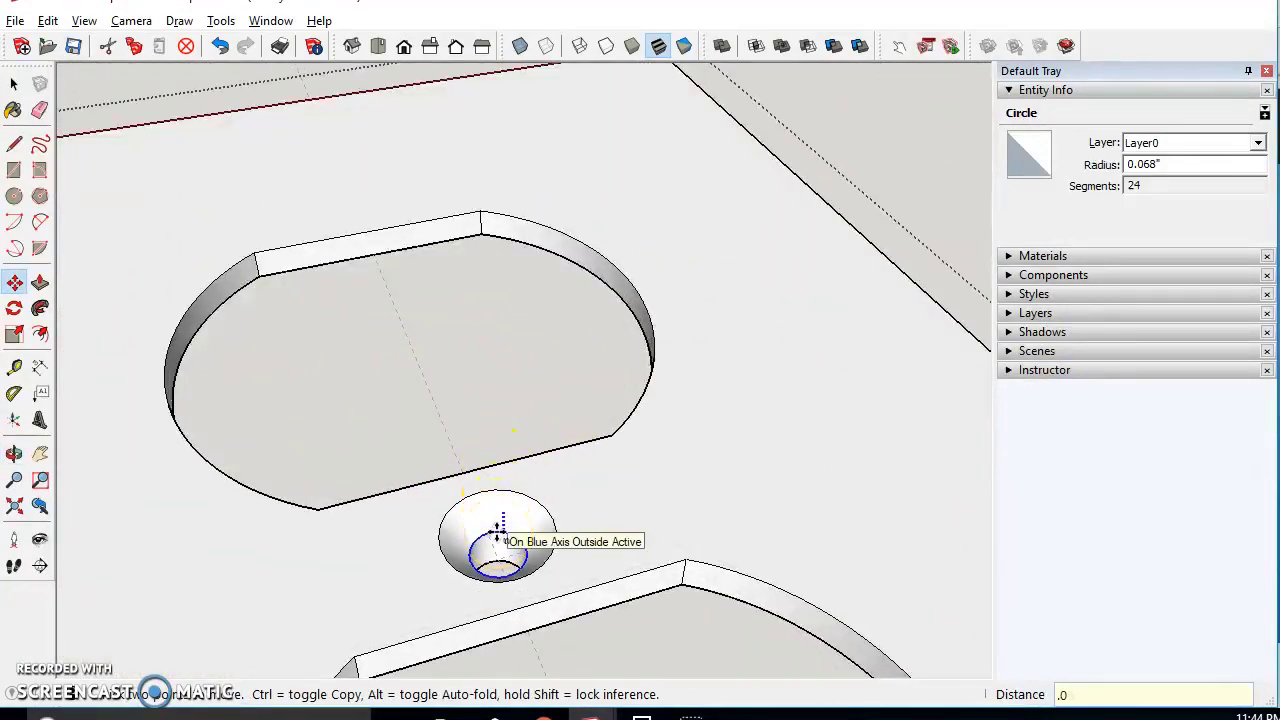
{"action": "type", "text": "62"}
{"action": "key", "text": "Return"}
{"action": "left_click", "coordinate": [15, 85]}
{"action": "left_click", "coordinate": [883, 151]}
Select the plate group and examine its end corner and inner recess in X-ray view
{"action": "scroll", "coordinate": [845, 238], "scroll_direction": "down", "scroll_amount": 4}
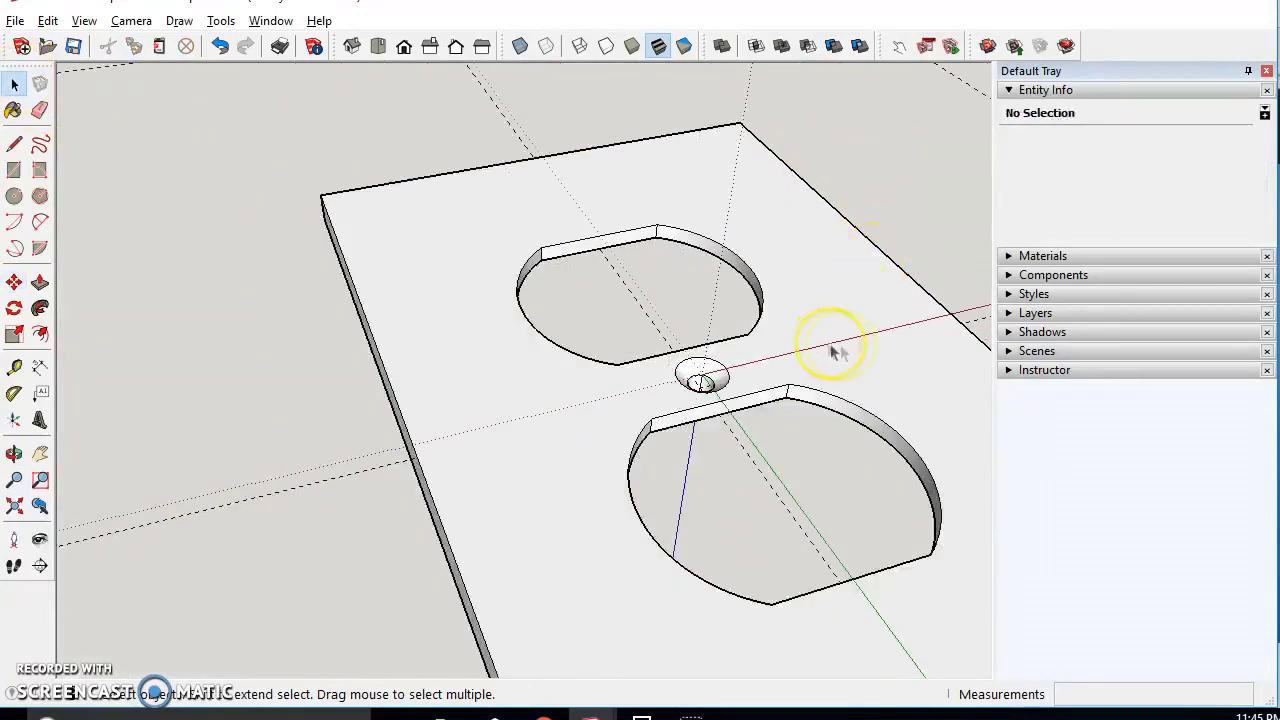
{"action": "left_click", "coordinate": [870, 372]}
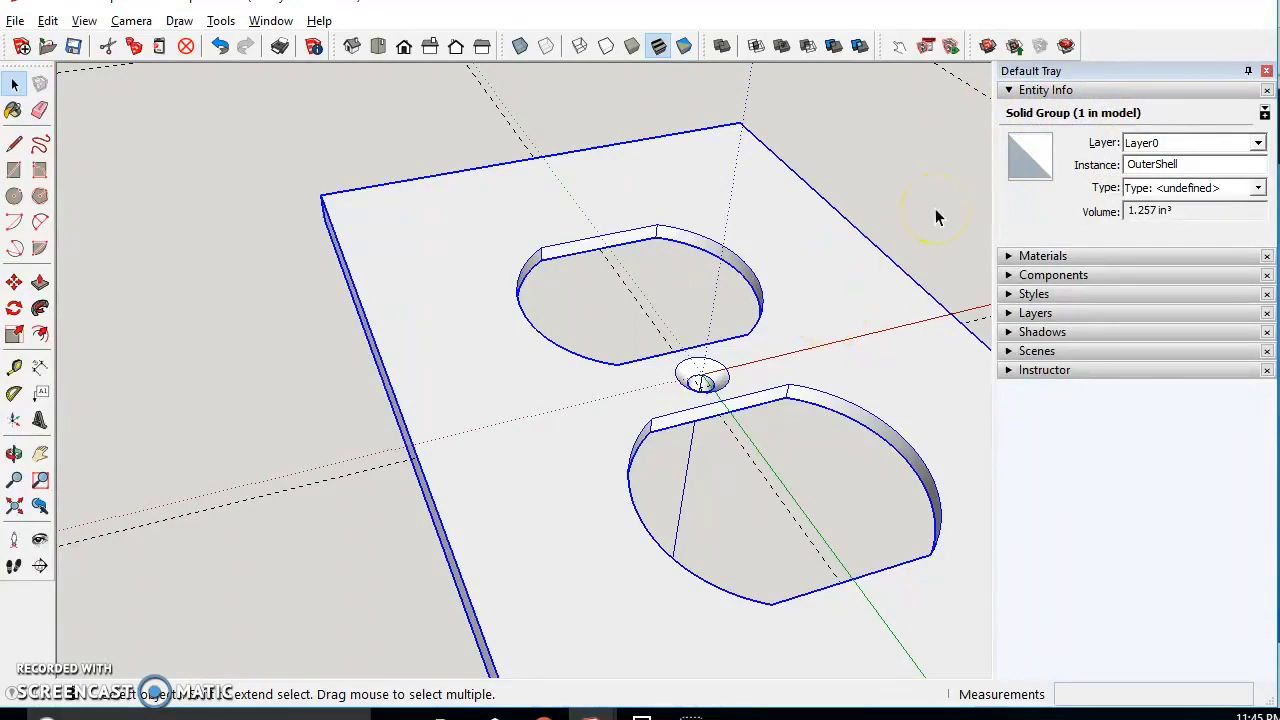
{"action": "scroll", "coordinate": [915, 225], "scroll_direction": "down", "scroll_amount": 3}
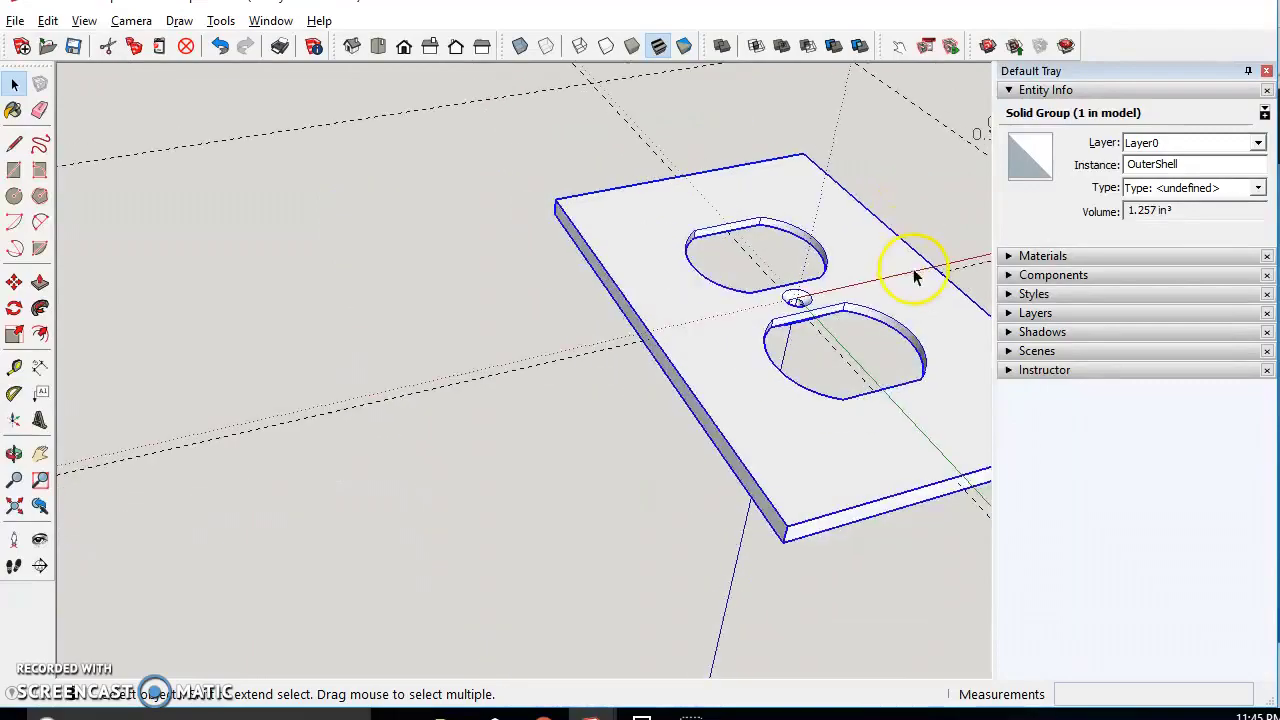
{"action": "middle_click_drag", "start_coordinate": [914, 277], "coordinate": [498, 368]}
{"action": "middle_click_drag", "start_coordinate": [303, 457], "coordinate": [670, 228]}
{"action": "middle_click_drag", "start_coordinate": [823, 143], "coordinate": [614, 375]}
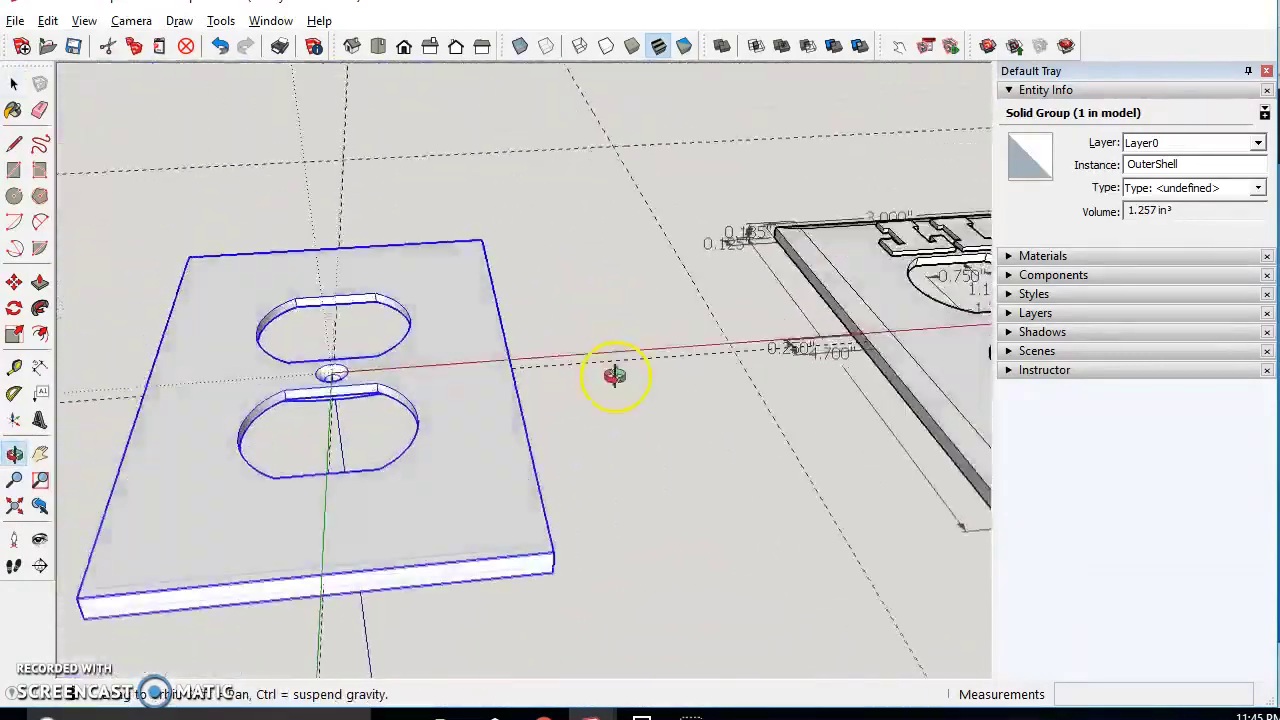
{"action": "left_click", "coordinate": [520, 45]}
{"action": "middle_click_drag", "start_coordinate": [501, 594], "coordinate": [663, 443]}
{"action": "scroll", "coordinate": [537, 263], "scroll_direction": "up", "scroll_amount": 5}
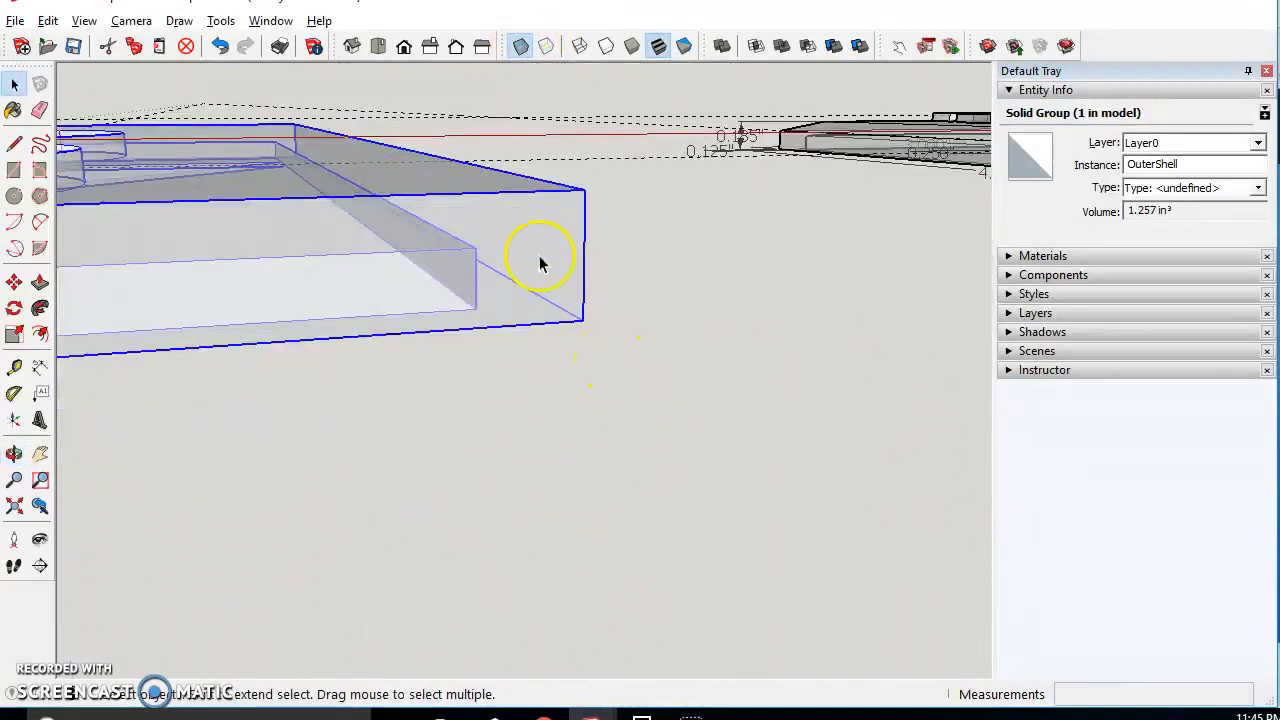
{"action": "middle_click_drag", "start_coordinate": [537, 263], "coordinate": [443, 206]}
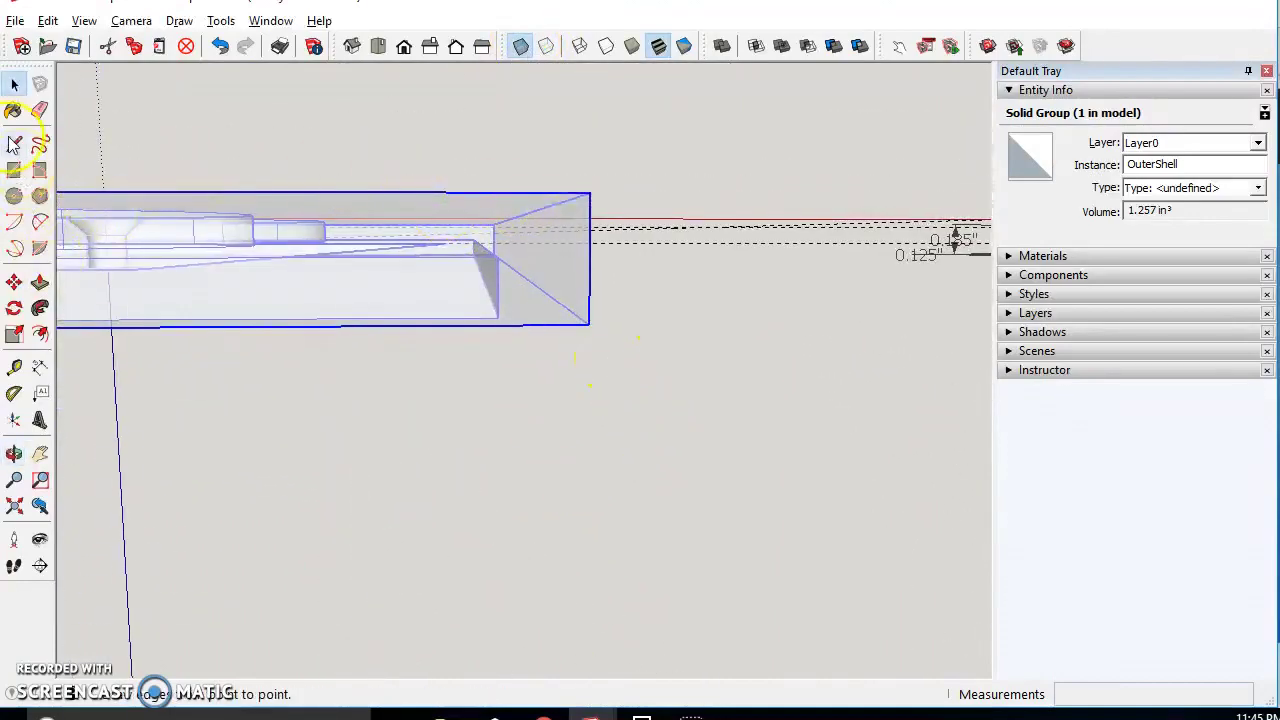
{"action": "left_click", "coordinate": [14, 143]}
{"action": "left_click", "coordinate": [14, 85]}
{"action": "left_click", "coordinate": [558, 199]}
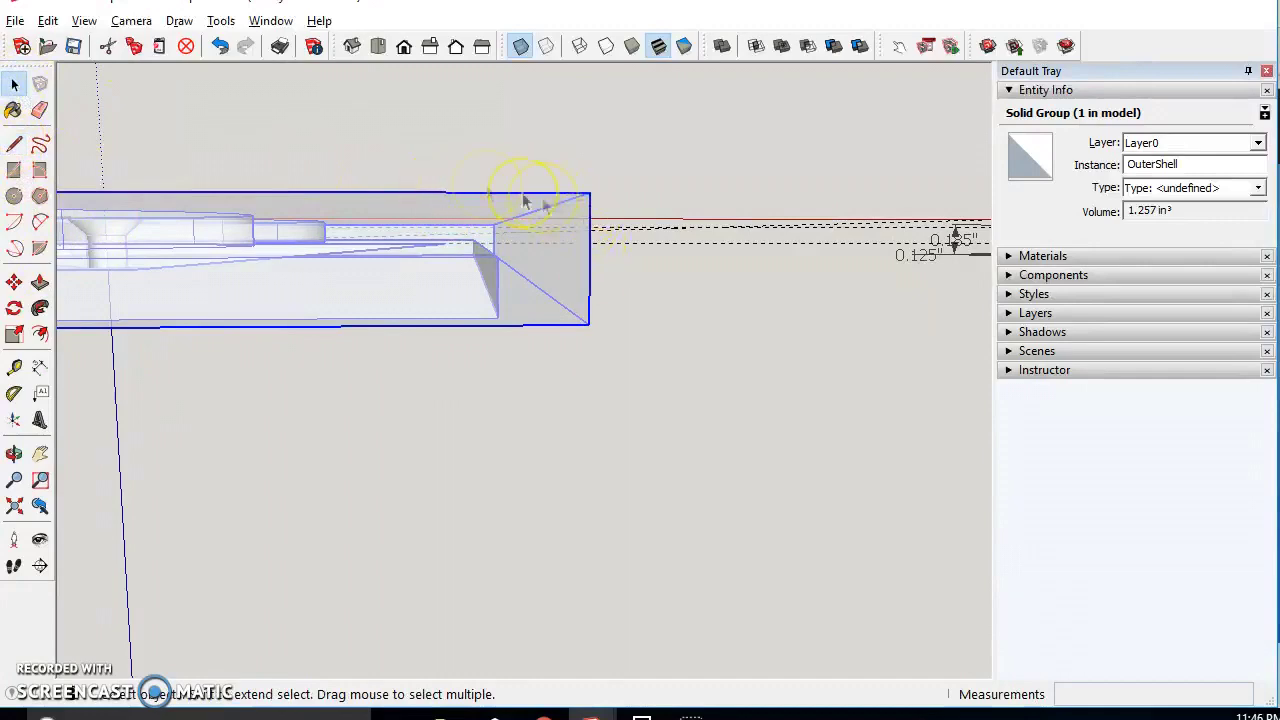
{"action": "middle_click_drag", "start_coordinate": [523, 200], "coordinate": [538, 271]}
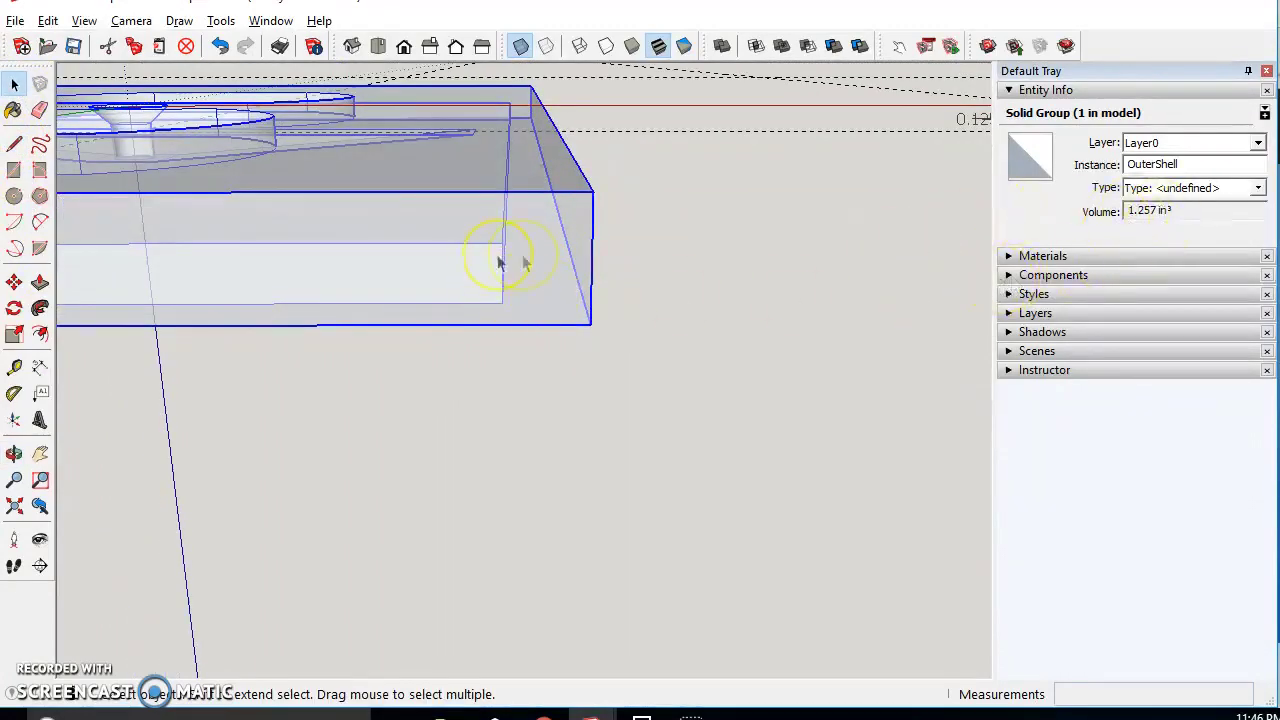
Draw a diagonal line about 0.162 inch long across the upper corner of the plate's end face, and turn off X-ray view
{"action": "middle_click_drag", "start_coordinate": [500, 262], "coordinate": [466, 236]}
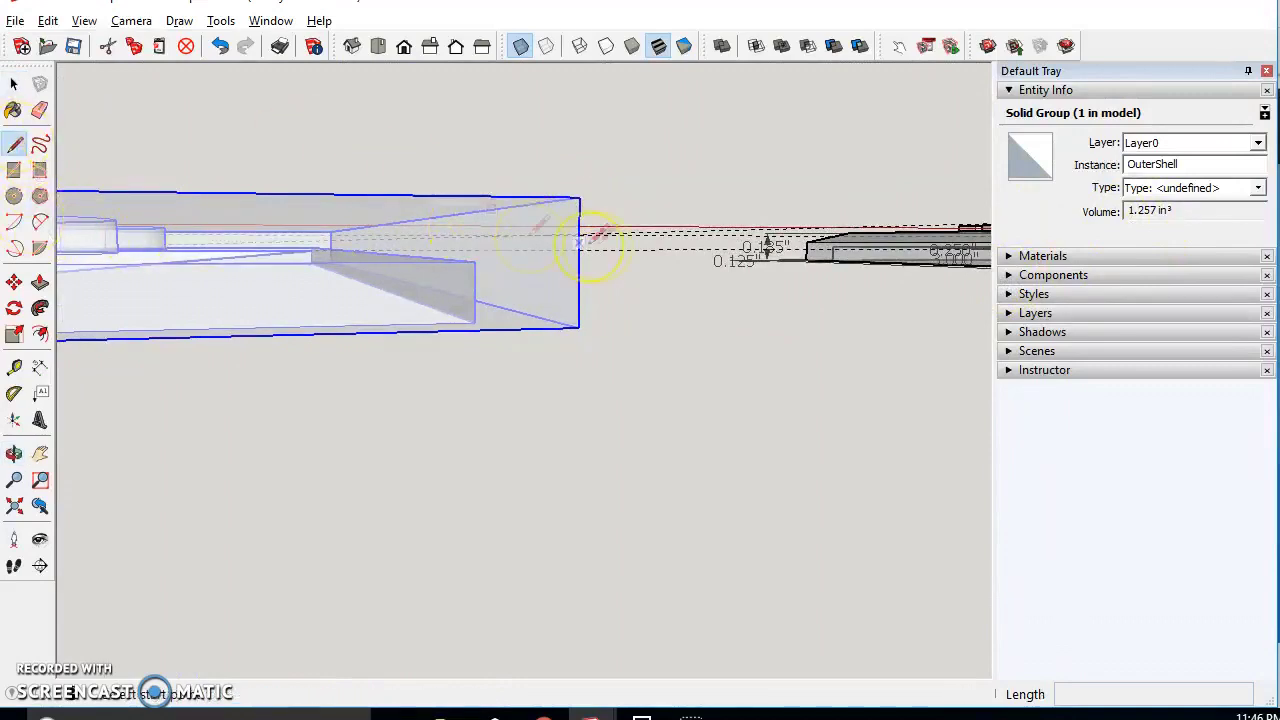
{"action": "middle_click_drag", "start_coordinate": [598, 235], "coordinate": [527, 205]}
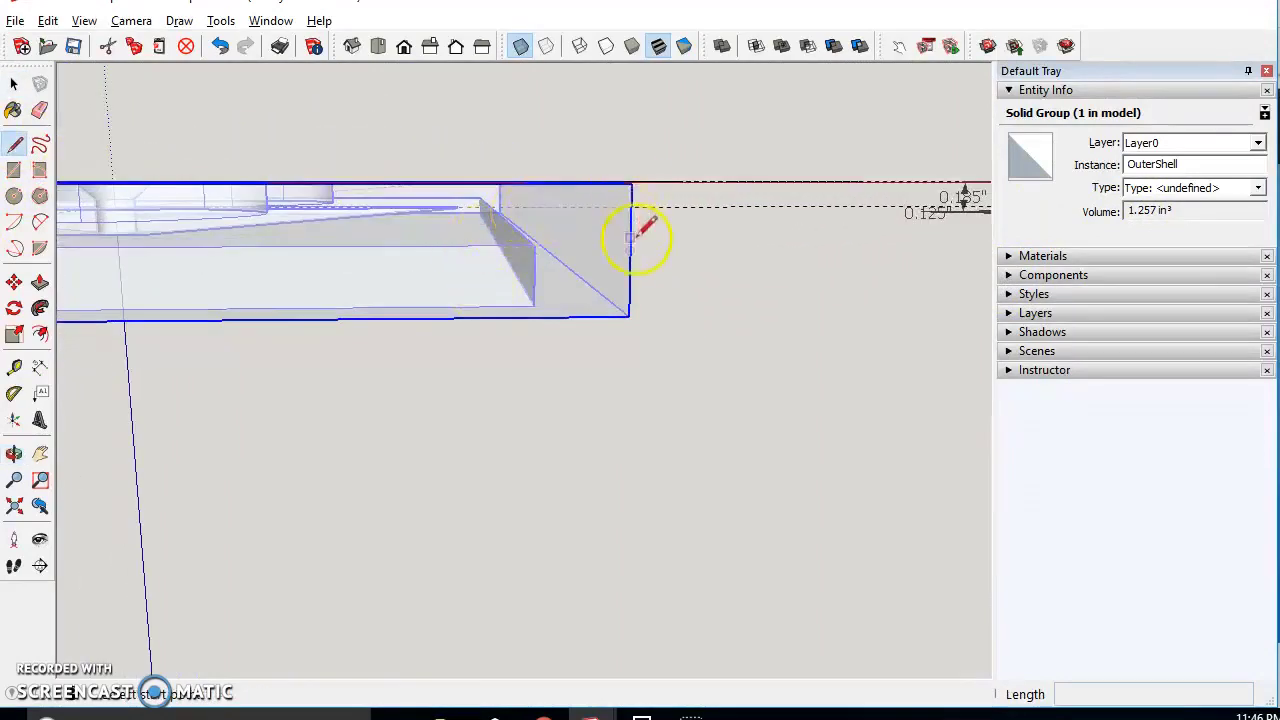
{"action": "scroll", "coordinate": [629, 250], "scroll_direction": "down", "scroll_amount": 2}
{"action": "middle_click_drag", "start_coordinate": [633, 249], "coordinate": [492, 249]}
{"action": "scroll", "coordinate": [511, 254], "scroll_direction": "up", "scroll_amount": 2}
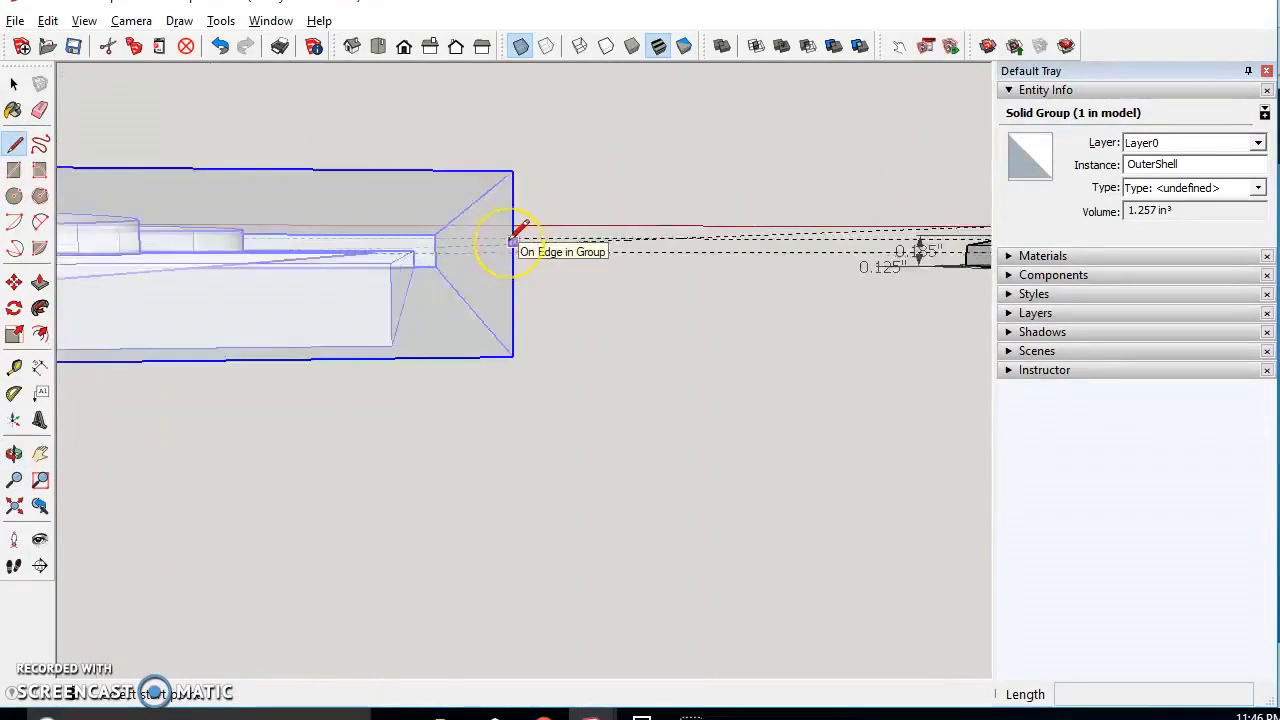
{"action": "left_click", "coordinate": [513, 242]}
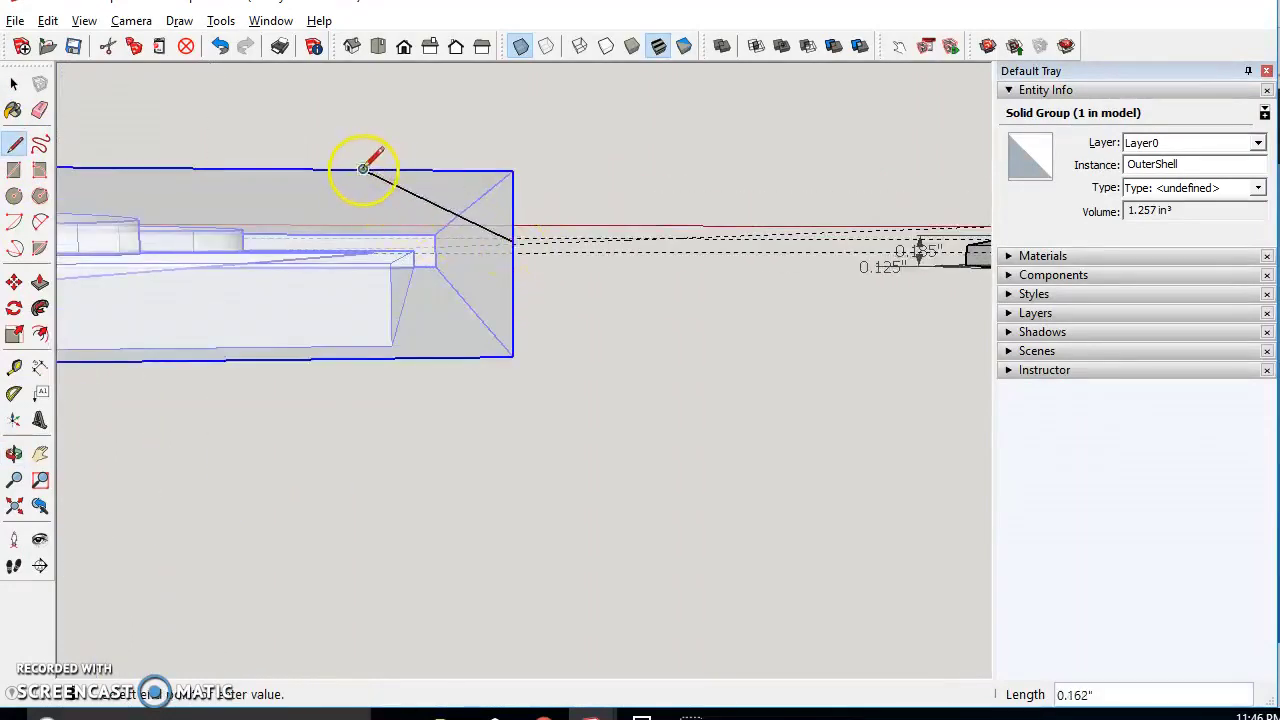
{"action": "left_click", "coordinate": [363, 169]}
{"action": "middle_click_drag", "start_coordinate": [365, 171], "coordinate": [348, 281]}
{"action": "left_click", "coordinate": [520, 47]}
{"action": "left_click", "coordinate": [14, 84]}
Cut the diagonal corner line and paste it in place inside the plate's group
{"action": "scroll", "coordinate": [525, 287], "scroll_direction": "down", "scroll_amount": 5}
{"action": "middle_click_drag", "start_coordinate": [525, 287], "coordinate": [530, 325]}
{"action": "left_click", "coordinate": [514, 386]}
{"action": "scroll", "coordinate": [509, 297], "scroll_direction": "up", "scroll_amount": 5}
{"action": "left_click", "coordinate": [497, 312]}
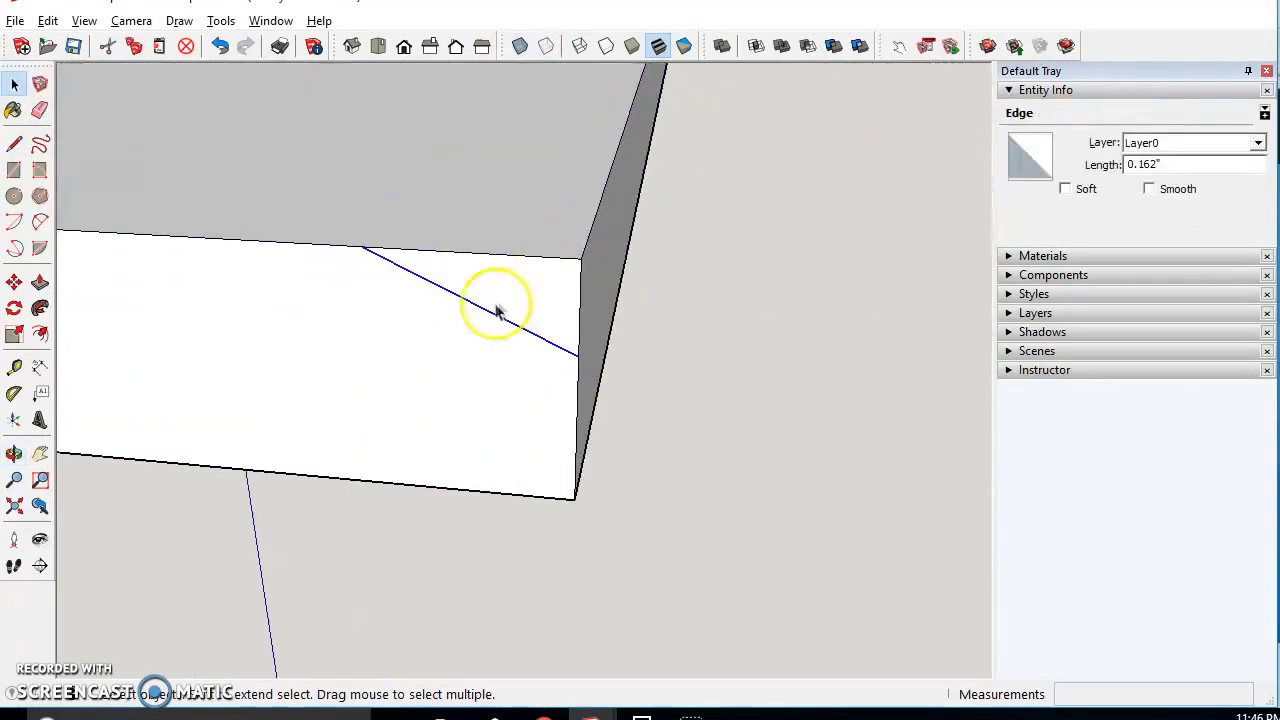
{"action": "left_click", "coordinate": [47, 20]}
{"action": "left_click", "coordinate": [96, 43]}
{"action": "left_click", "coordinate": [47, 20]}
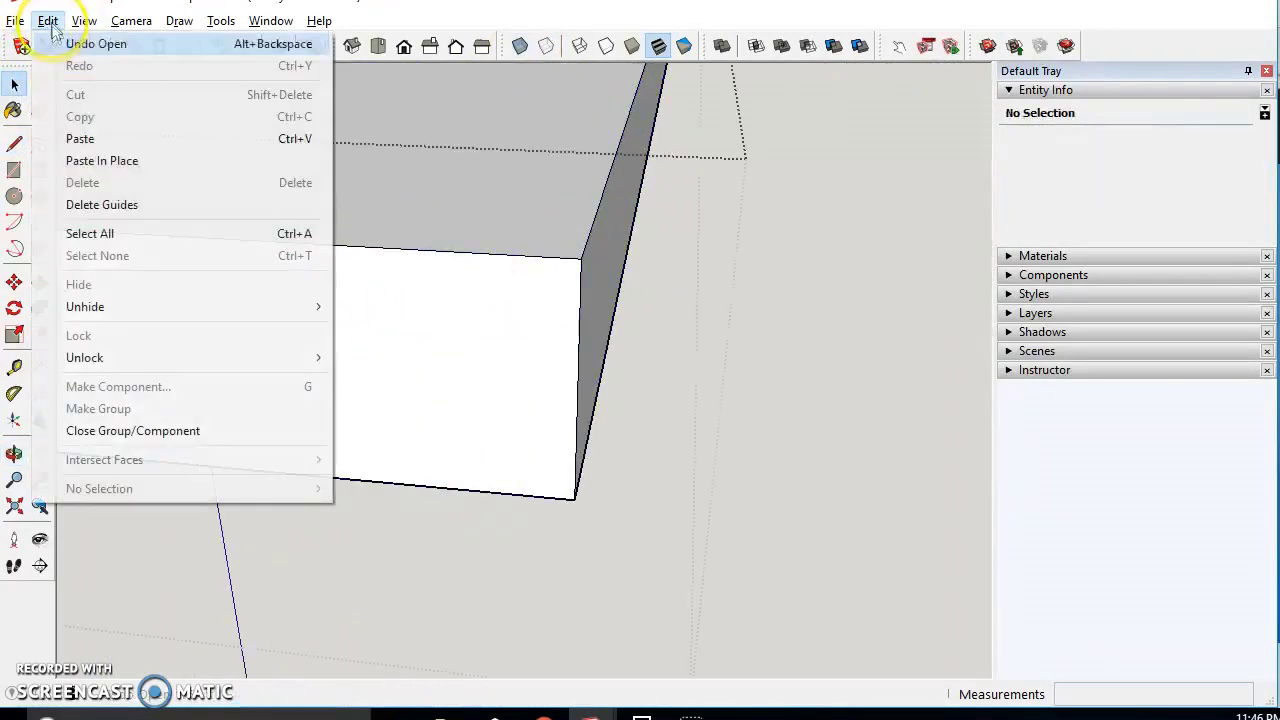
{"action": "left_click", "coordinate": [102, 161]}
Check whether the pasted line divides the plate's end face into separate faces
{"action": "left_click", "coordinate": [485, 287]}
{"action": "left_click", "coordinate": [402, 323]}
{"action": "left_click", "coordinate": [479, 285]}
{"action": "left_click", "coordinate": [426, 327]}
{"action": "left_click", "coordinate": [512, 283]}
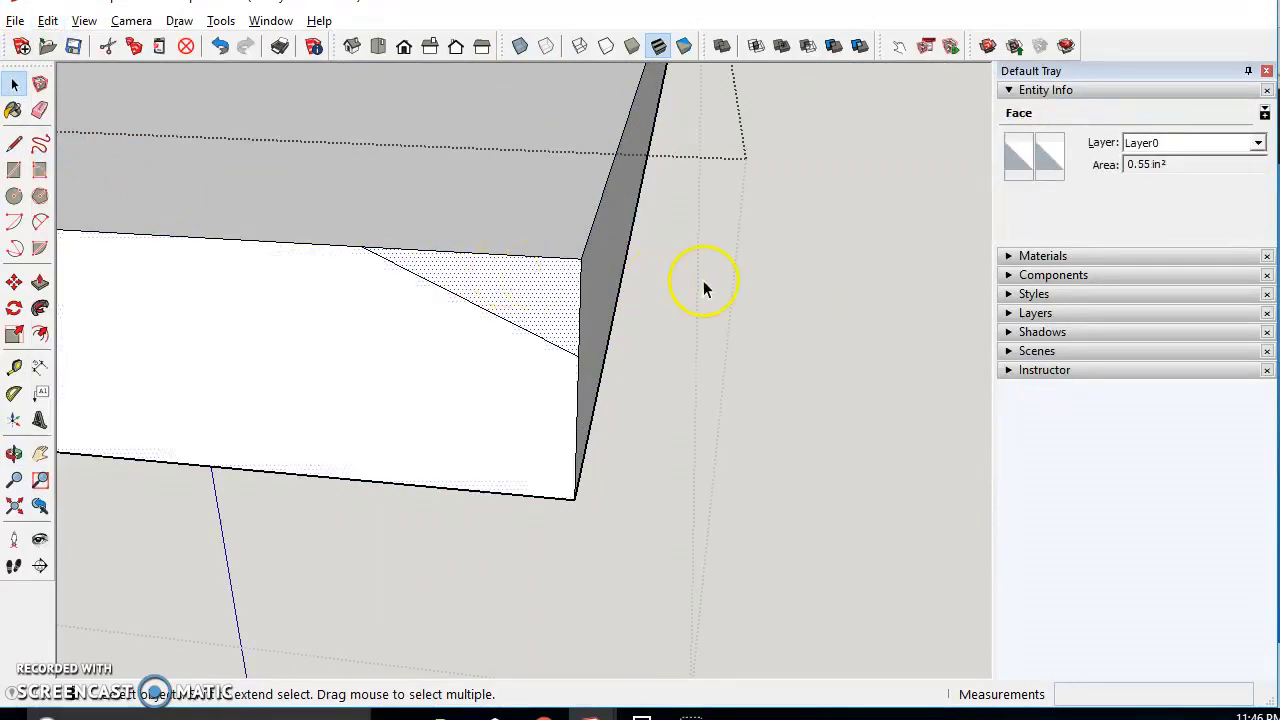
{"action": "left_click", "coordinate": [703, 281]}
{"action": "scroll", "coordinate": [695, 283], "scroll_direction": "down", "scroll_amount": 5}
{"action": "scroll", "coordinate": [669, 284], "scroll_direction": "up", "scroll_amount": 3}
{"action": "middle_click_drag", "start_coordinate": [669, 284], "coordinate": [700, 310]}
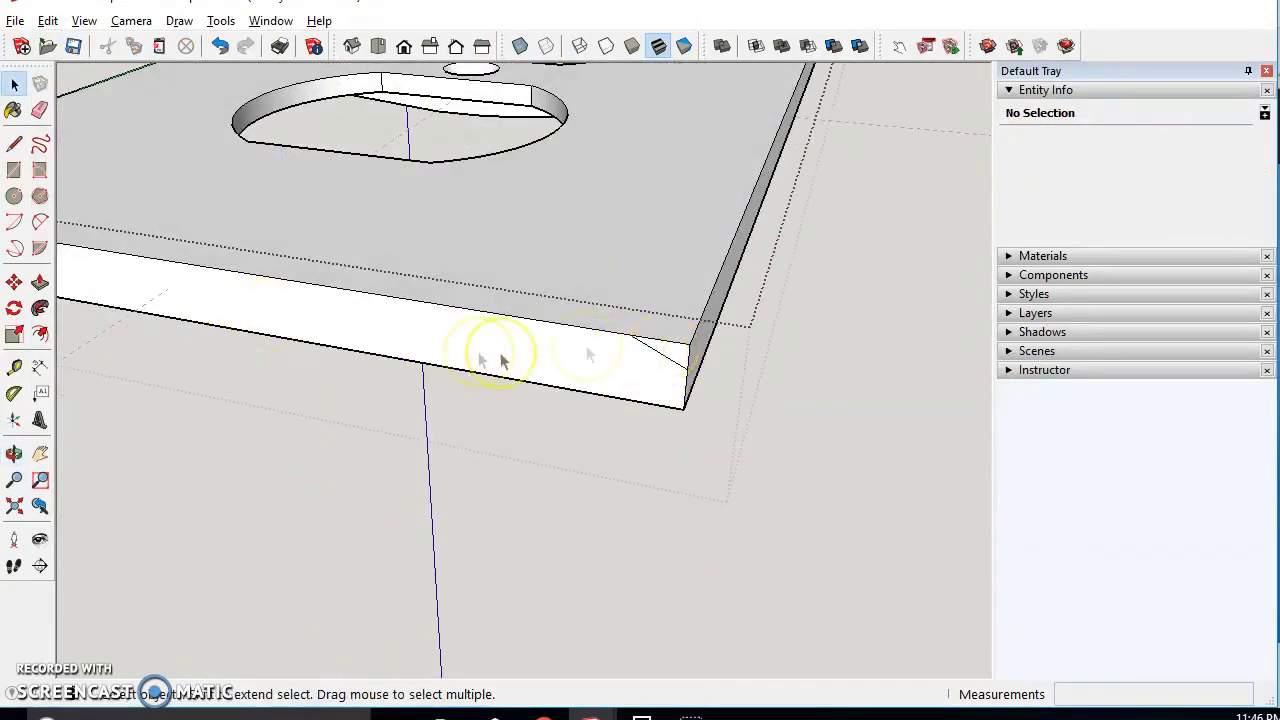
Bevel the plate's front border by sweeping the corner triangle along the front perimeter edges with Follow Me
{"action": "left_click", "coordinate": [640, 336]}
{"action": "left_click", "coordinate": [662, 345]}
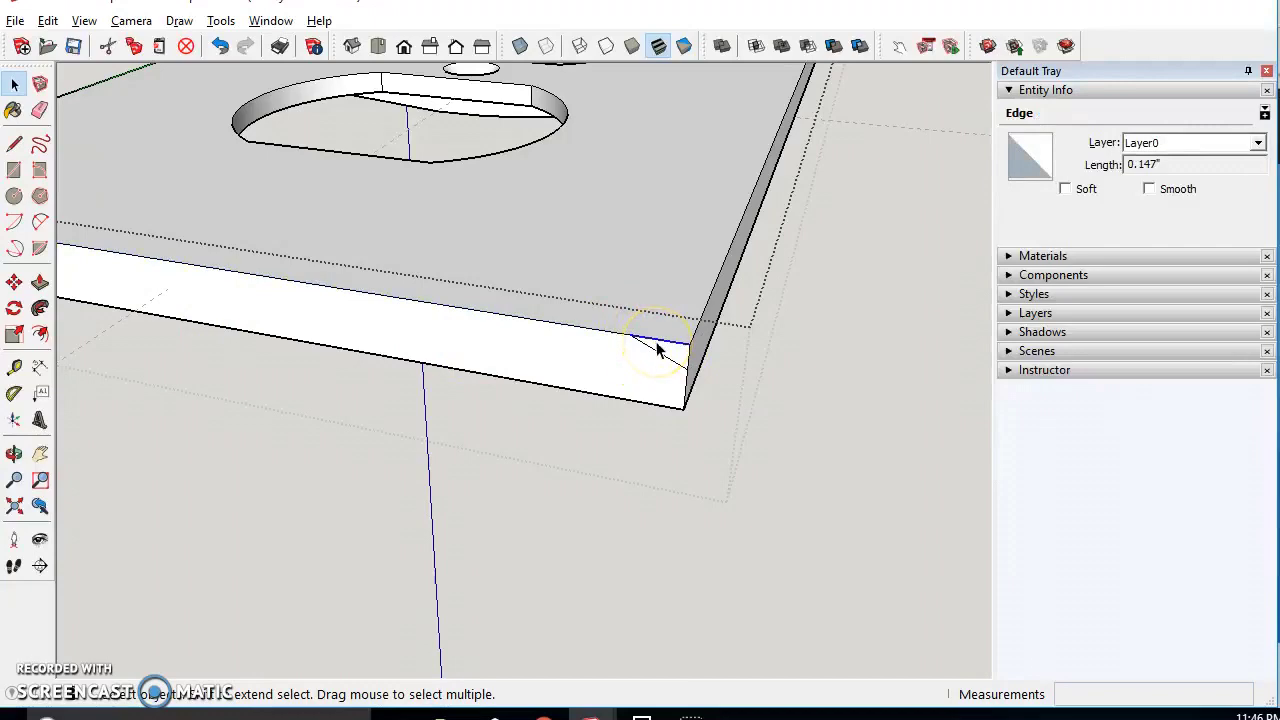
{"action": "scroll", "coordinate": [663, 348], "scroll_direction": "down", "scroll_amount": 4}
{"action": "scroll", "coordinate": [672, 528], "scroll_direction": "up", "scroll_amount": 3}
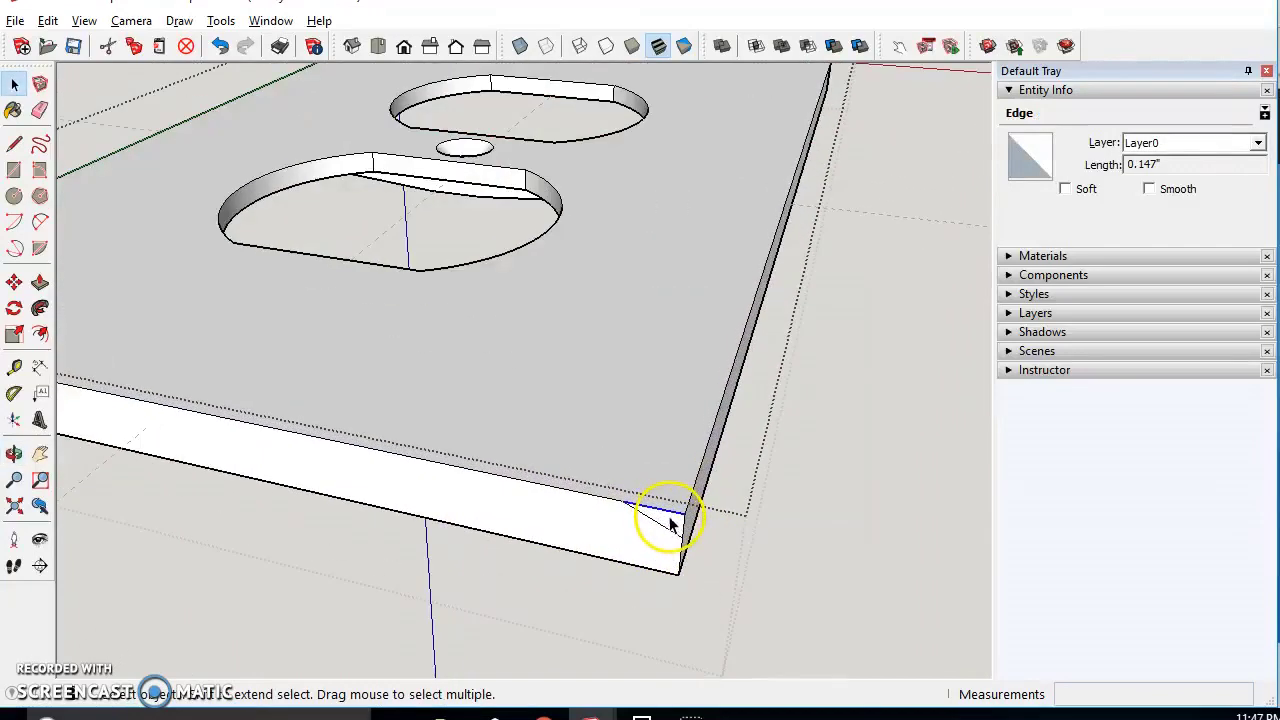
{"action": "left_click", "coordinate": [664, 518]}
{"action": "scroll", "coordinate": [601, 505], "scroll_direction": "down", "scroll_amount": 4}
{"action": "left_click", "coordinate": [667, 487]}
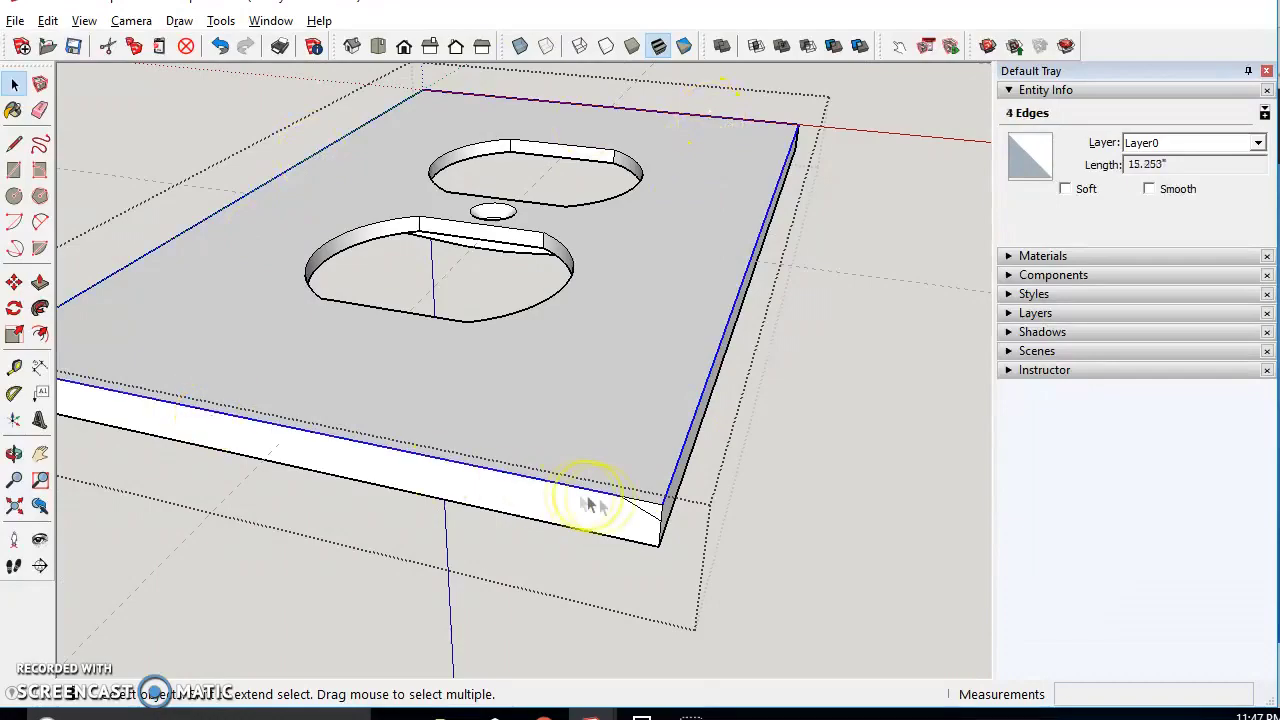
{"action": "scroll", "coordinate": [595, 506], "scroll_direction": "up", "scroll_amount": 2}
{"action": "left_click", "coordinate": [40, 308]}
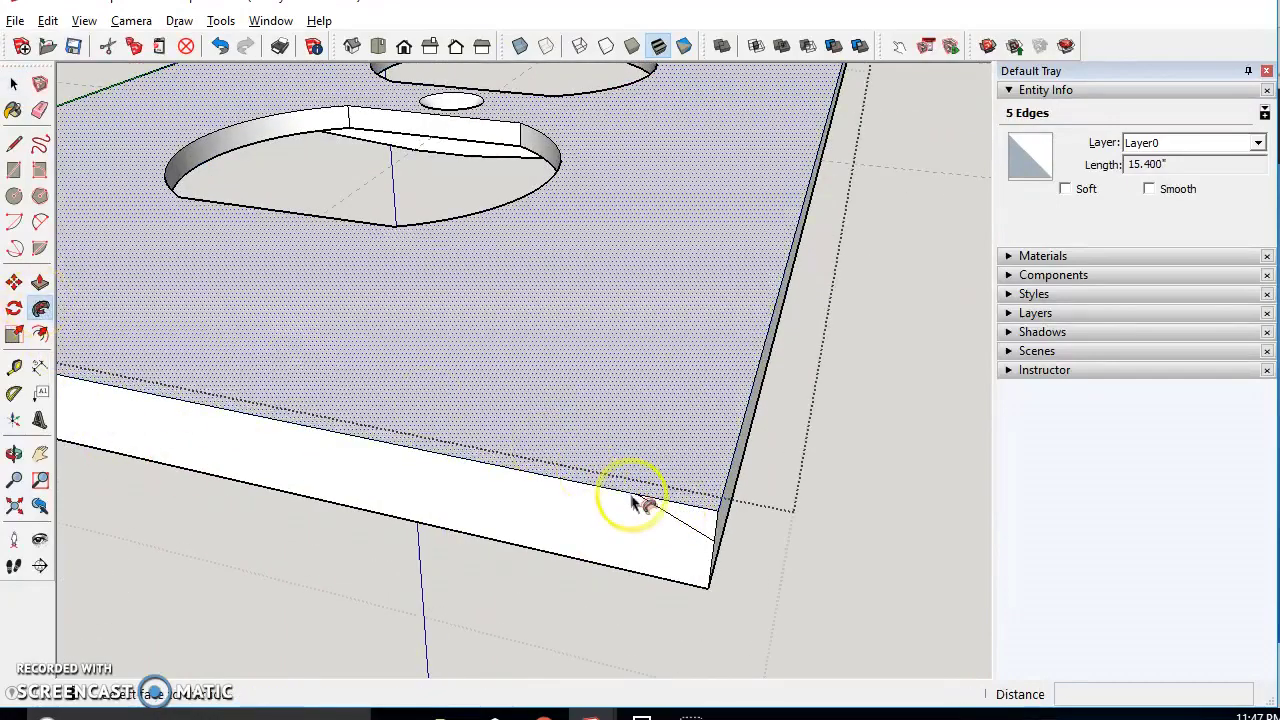
{"action": "left_click", "coordinate": [703, 510]}
{"action": "key", "text": "space"}
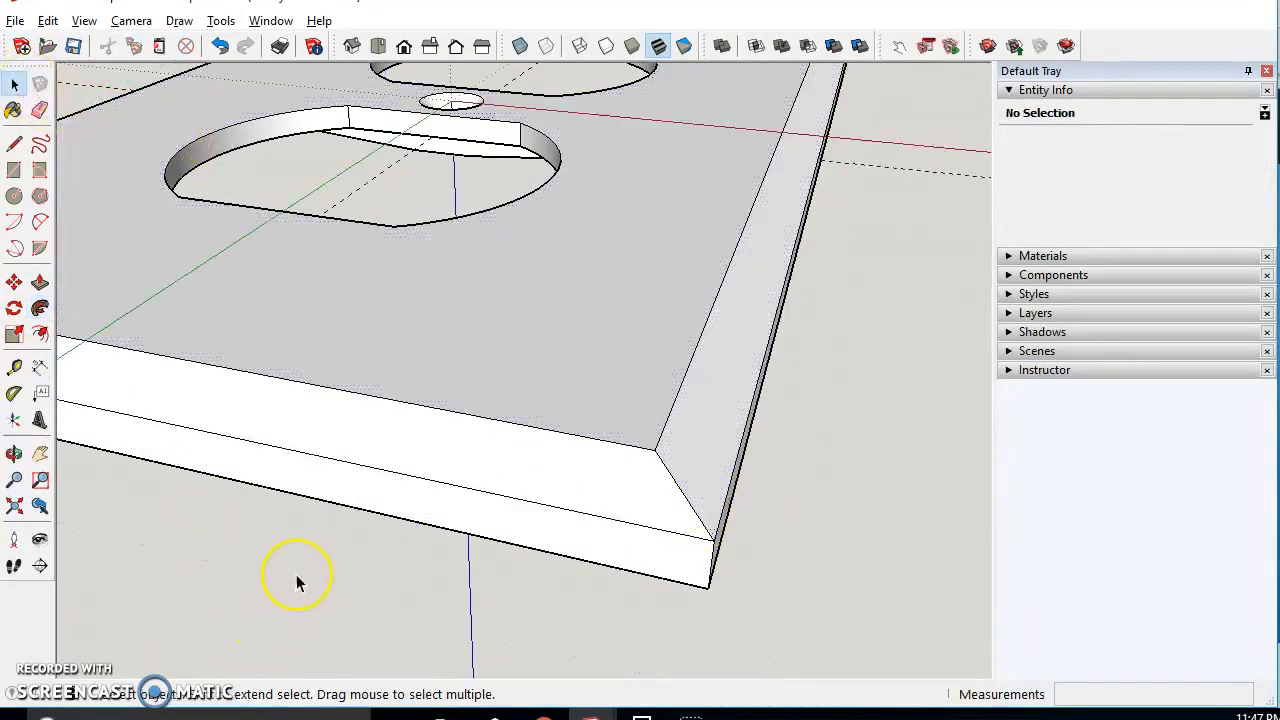
Place filled 3D text "DO" in Rockwell Extra Bold, 0.875" high and extruded 0.063", on the plate's front face above the upper opening
{"action": "middle_click_drag", "start_coordinate": [294, 580], "coordinate": [60, 545]}
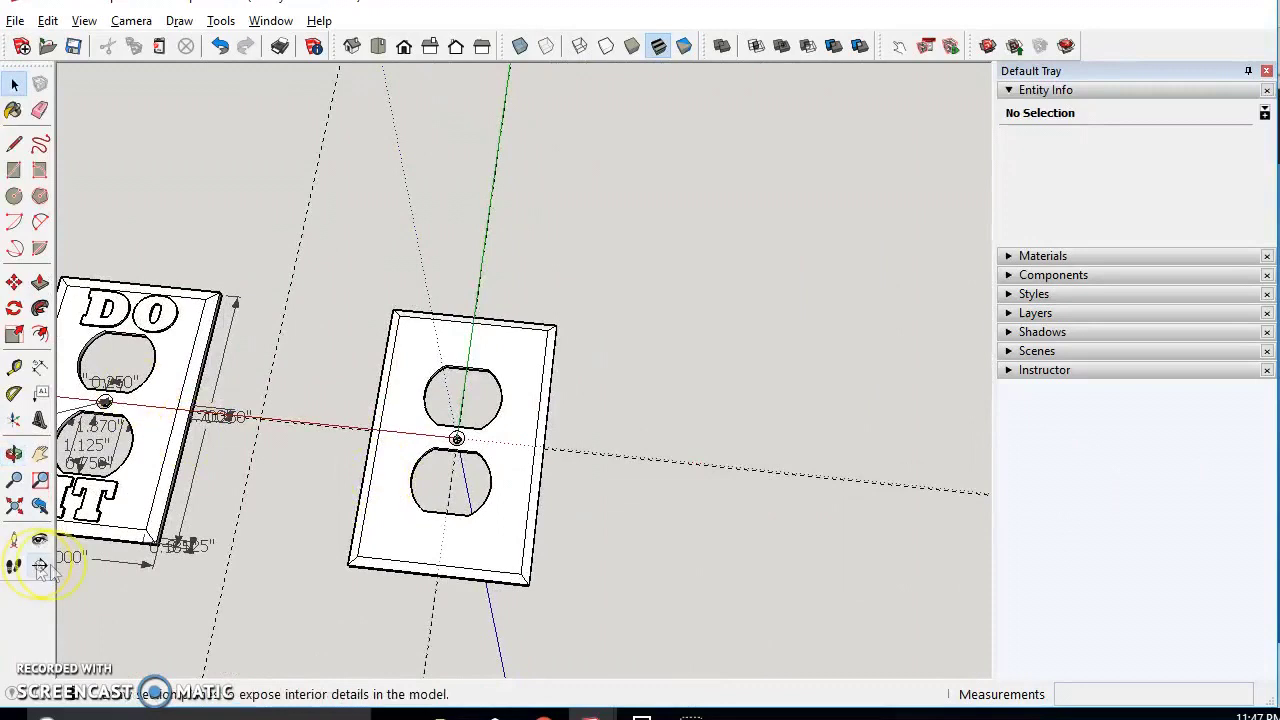
{"action": "left_click", "coordinate": [40, 421]}
{"action": "left_click", "coordinate": [452, 410]}
{"action": "left_click", "coordinate": [522, 416]}
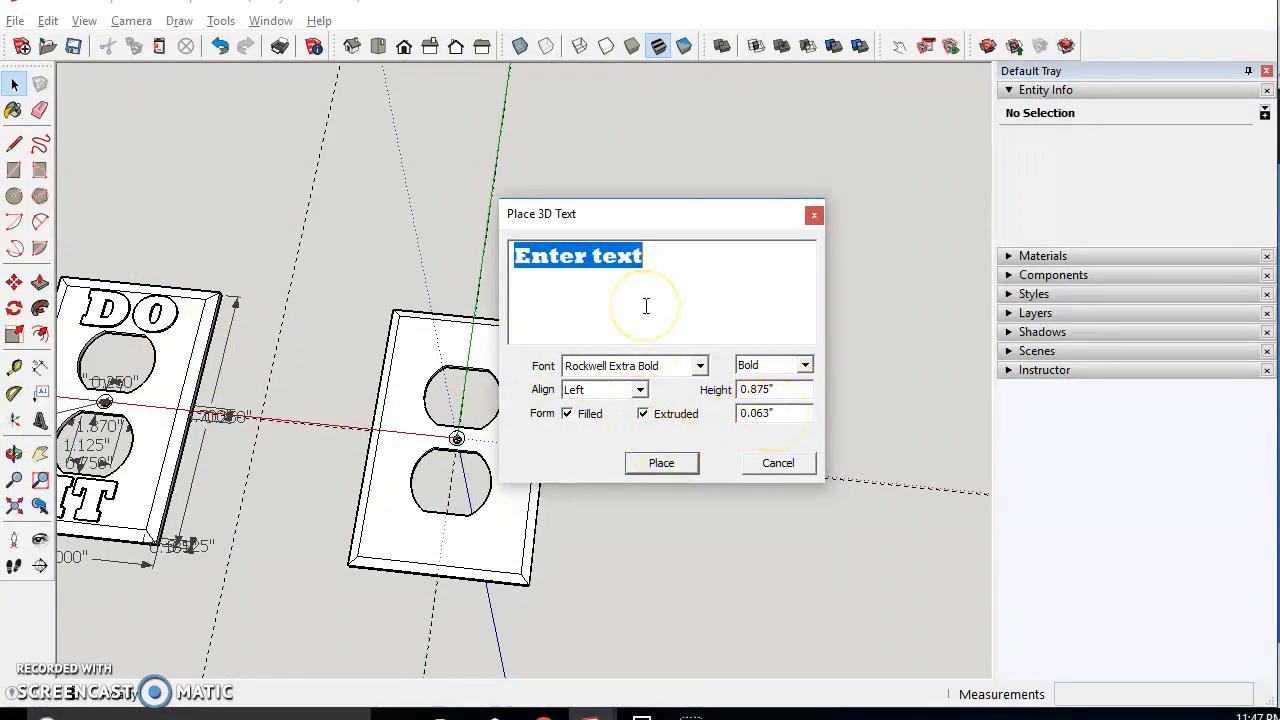
{"action": "type", "text": "DO"}
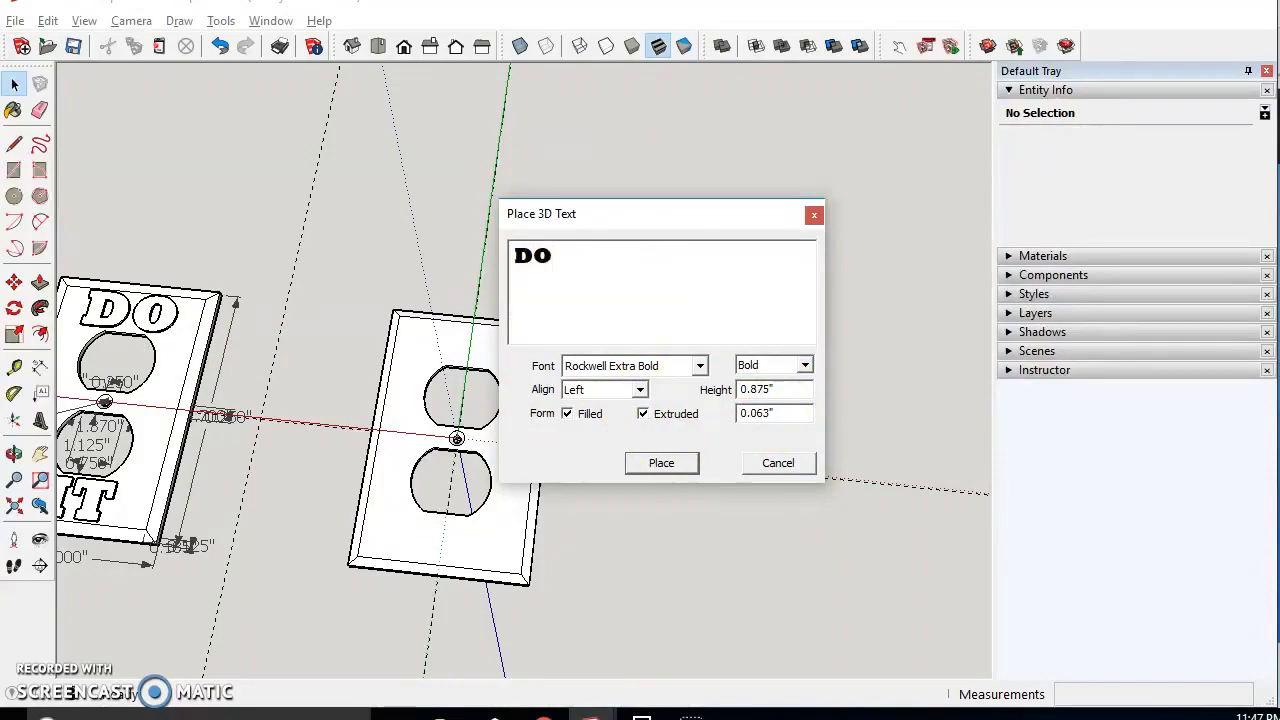
{"action": "left_click", "coordinate": [688, 465]}
{"action": "scroll", "coordinate": [500, 410], "scroll_direction": "up", "scroll_amount": 2}
{"action": "scroll", "coordinate": [357, 320], "scroll_direction": "up", "scroll_amount": 5}
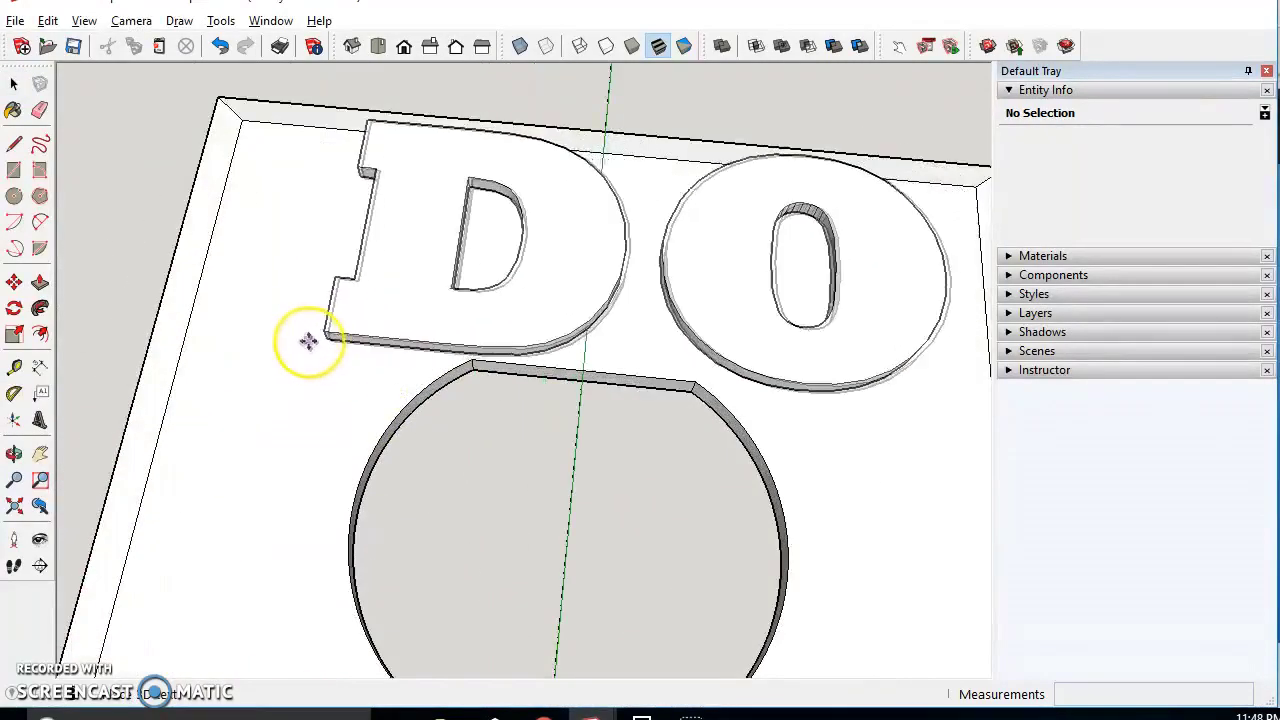
{"action": "left_click", "coordinate": [269, 331]}
Scale the DO lettering uniformly to 0.80 from its upper outer corner
{"action": "scroll", "coordinate": [269, 331], "scroll_direction": "down", "scroll_amount": 4}
{"action": "middle_click_drag", "start_coordinate": [447, 415], "coordinate": [484, 542]}
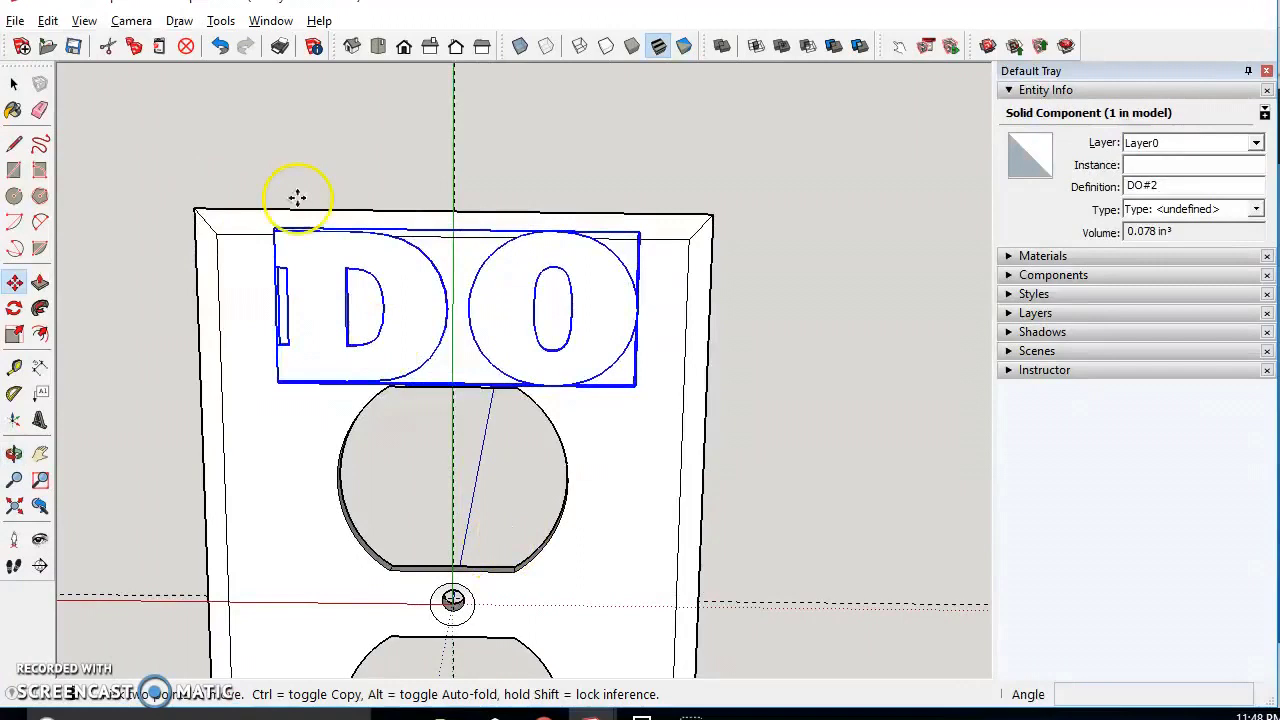
{"action": "left_click", "coordinate": [14, 334]}
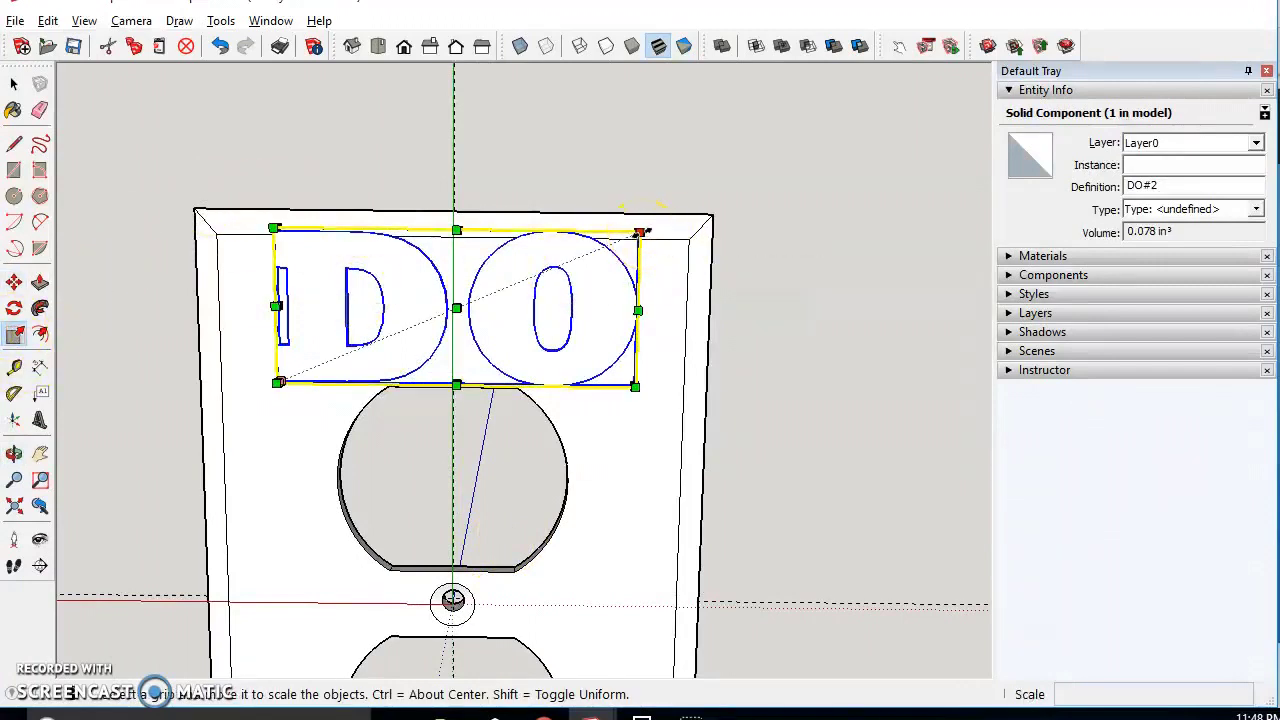
{"action": "left_click_drag", "start_coordinate": [638, 233], "coordinate": [587, 316]}
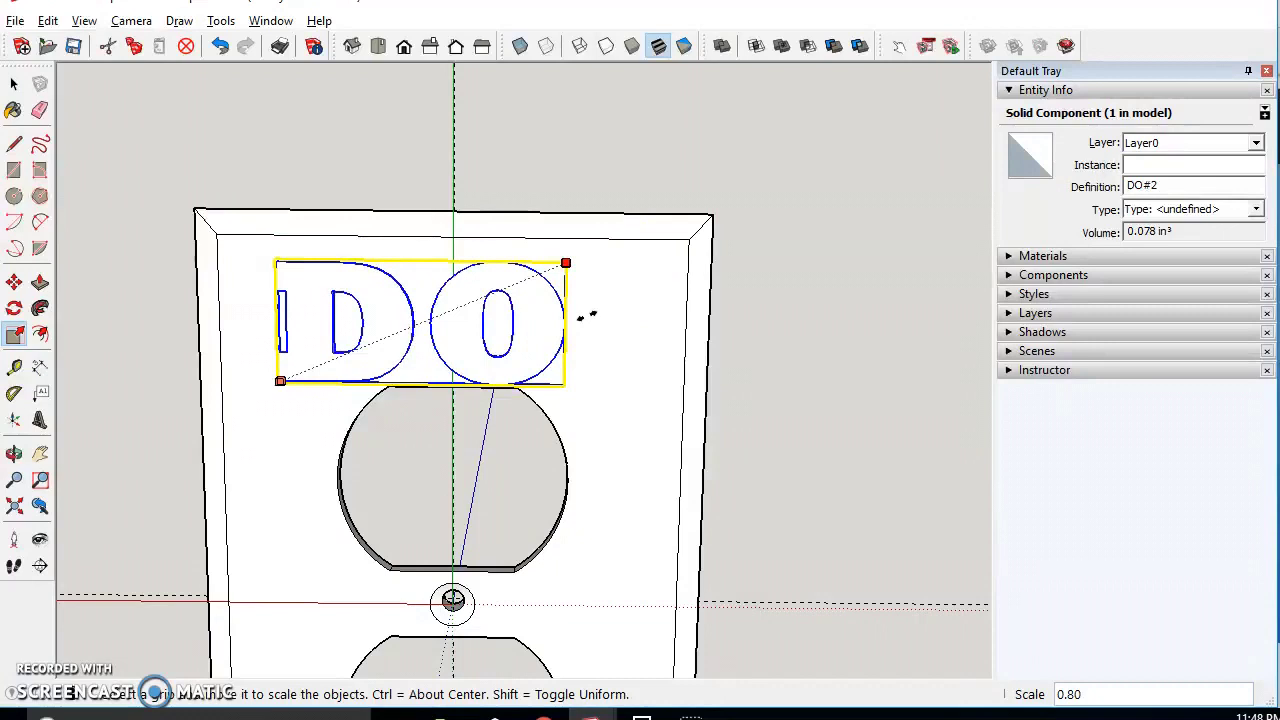
{"action": "left_click_drag", "start_coordinate": [587, 316], "coordinate": [588, 318]}
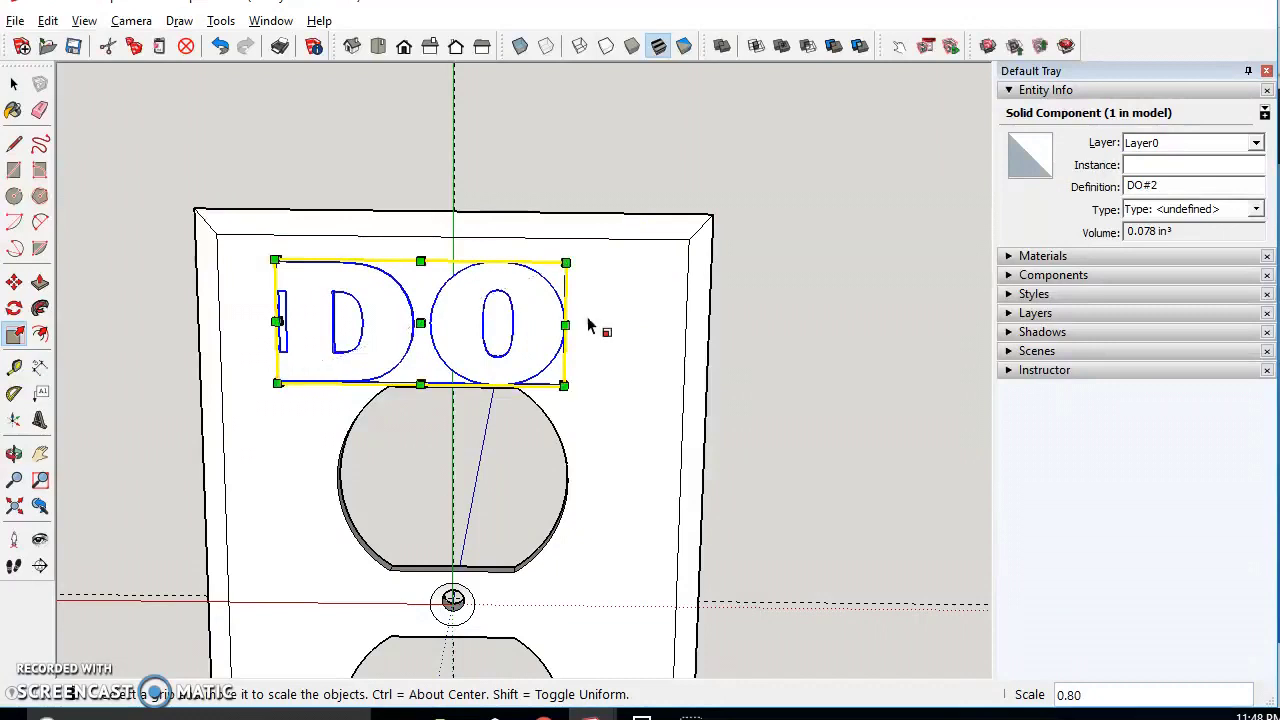
{"action": "left_click", "coordinate": [14, 84]}
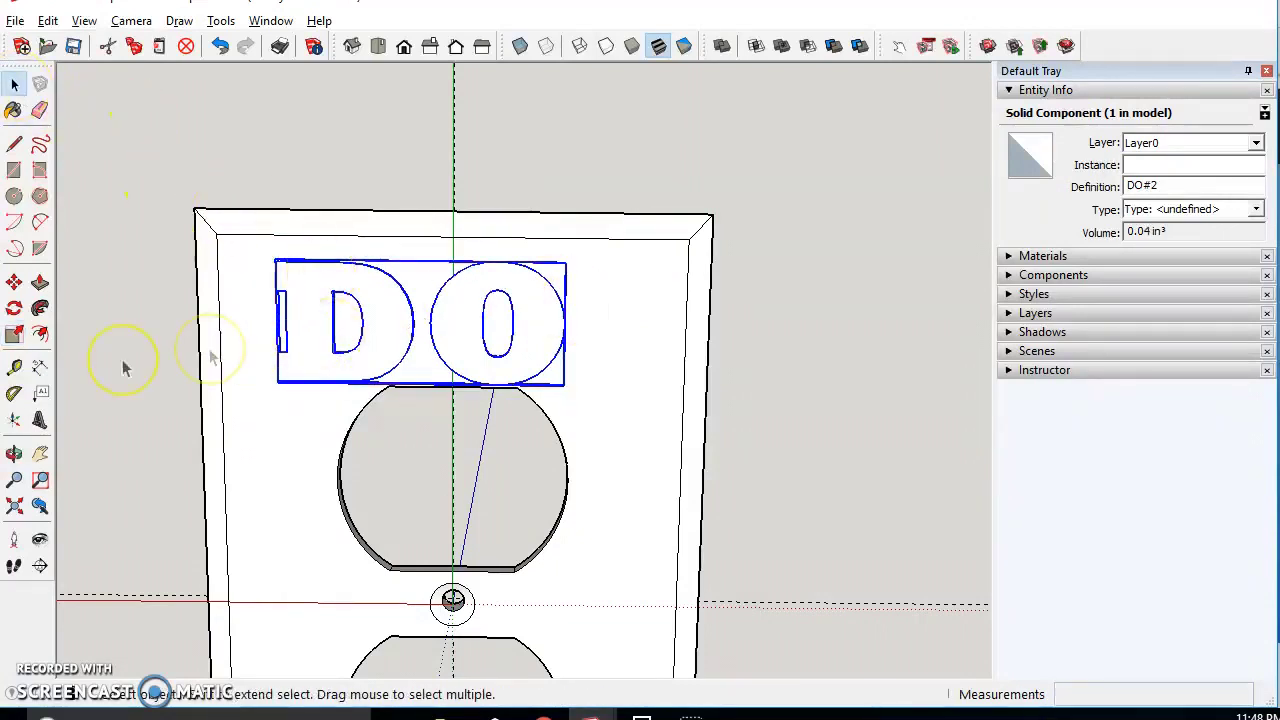
Move the DO lettering so it is centred across the plate between the upper opening and the beveled border
{"action": "left_click", "coordinate": [14, 283]}
{"action": "left_click_drag", "start_coordinate": [368, 333], "coordinate": [413, 320]}
{"action": "scroll", "coordinate": [413, 320], "scroll_direction": "down", "scroll_amount": 2}
{"action": "middle_click_drag", "start_coordinate": [460, 315], "coordinate": [584, 340]}
{"action": "scroll", "coordinate": [563, 466], "scroll_direction": "down", "scroll_amount": 3}
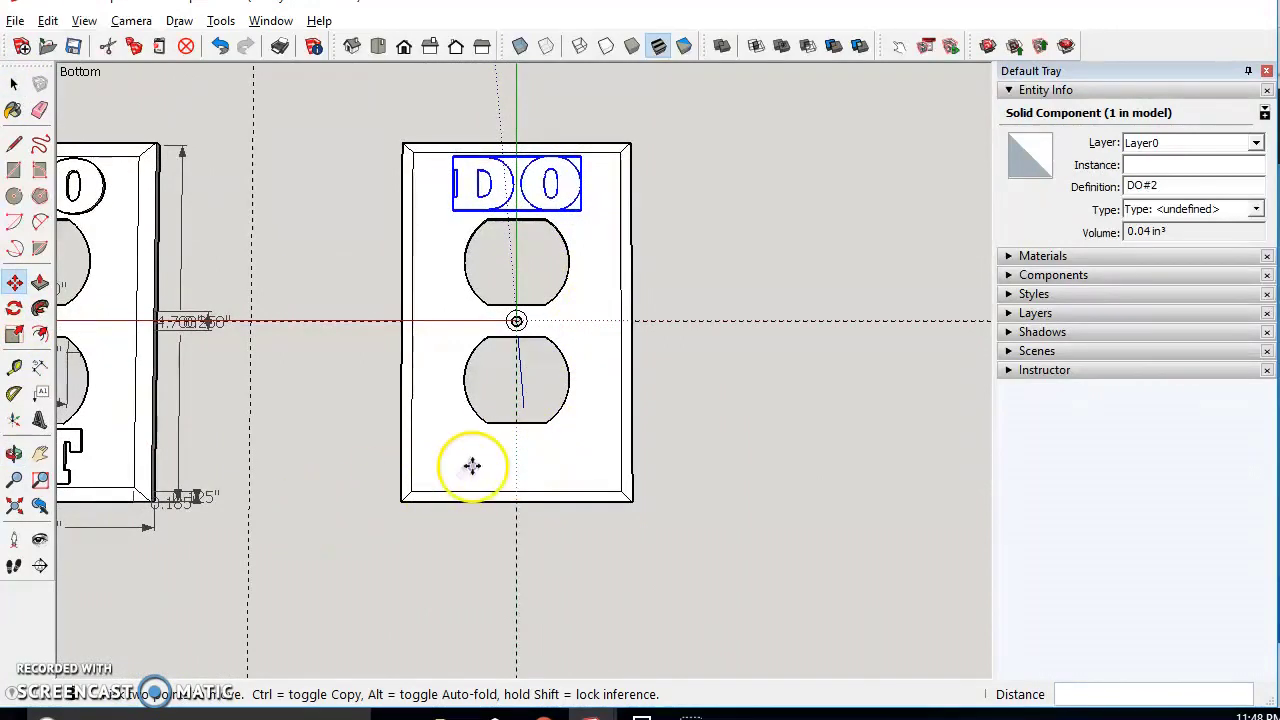
Examine from a low side angle how the DO lettering sits on the plate's front face
{"action": "left_click", "coordinate": [20, 415]}
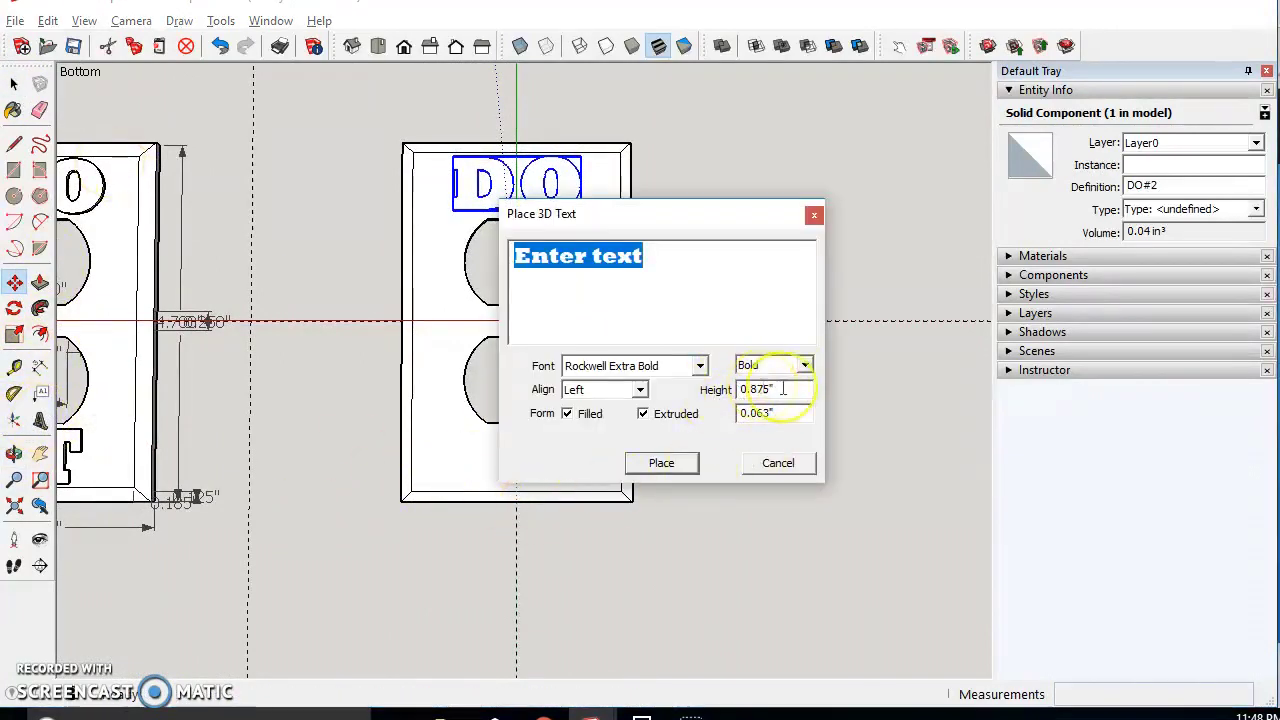
{"action": "left_click", "coordinate": [777, 464]}
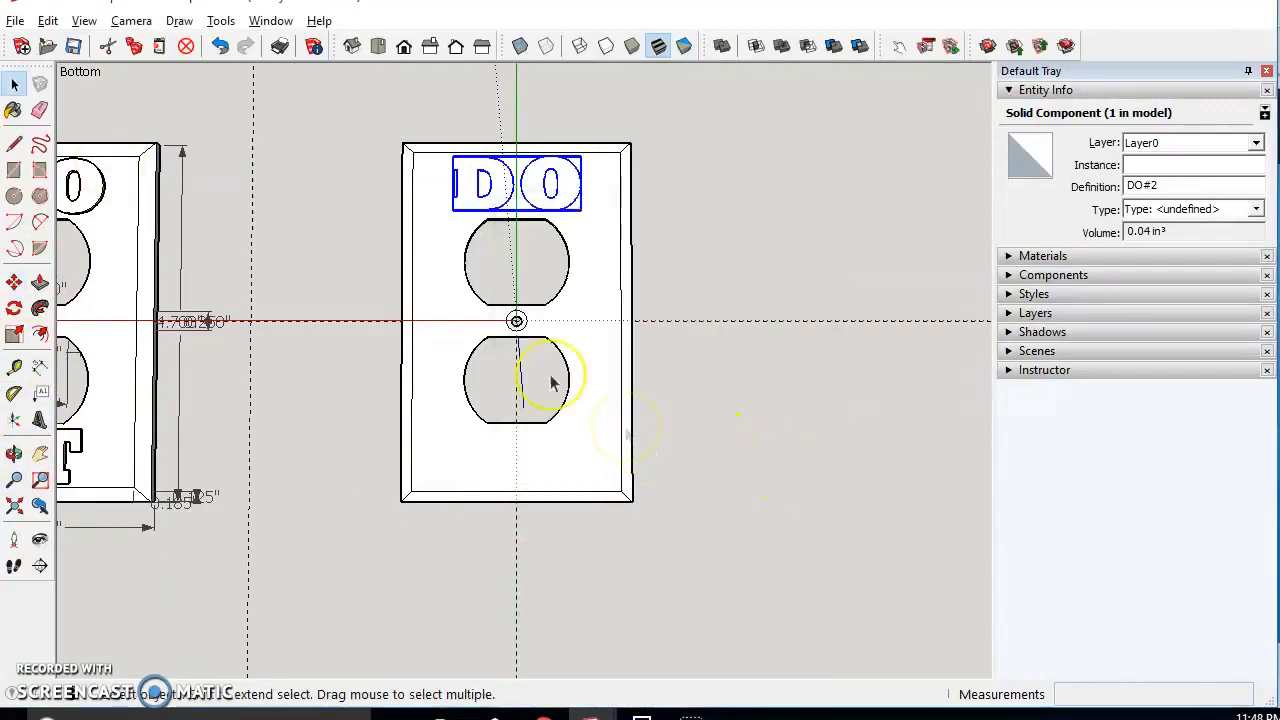
{"action": "middle_click_drag", "start_coordinate": [698, 334], "coordinate": [420, 110]}
{"action": "scroll", "coordinate": [712, 300], "scroll_direction": "up", "scroll_amount": 4}
{"action": "mouse_move", "coordinate": [712, 300]}
{"action": "middle_mouse_down"}
{"action": "mouse_move", "coordinate": [626, 207]}
{"action": "mouse_move", "coordinate": [620, 90]}
{"action": "middle_mouse_up"}
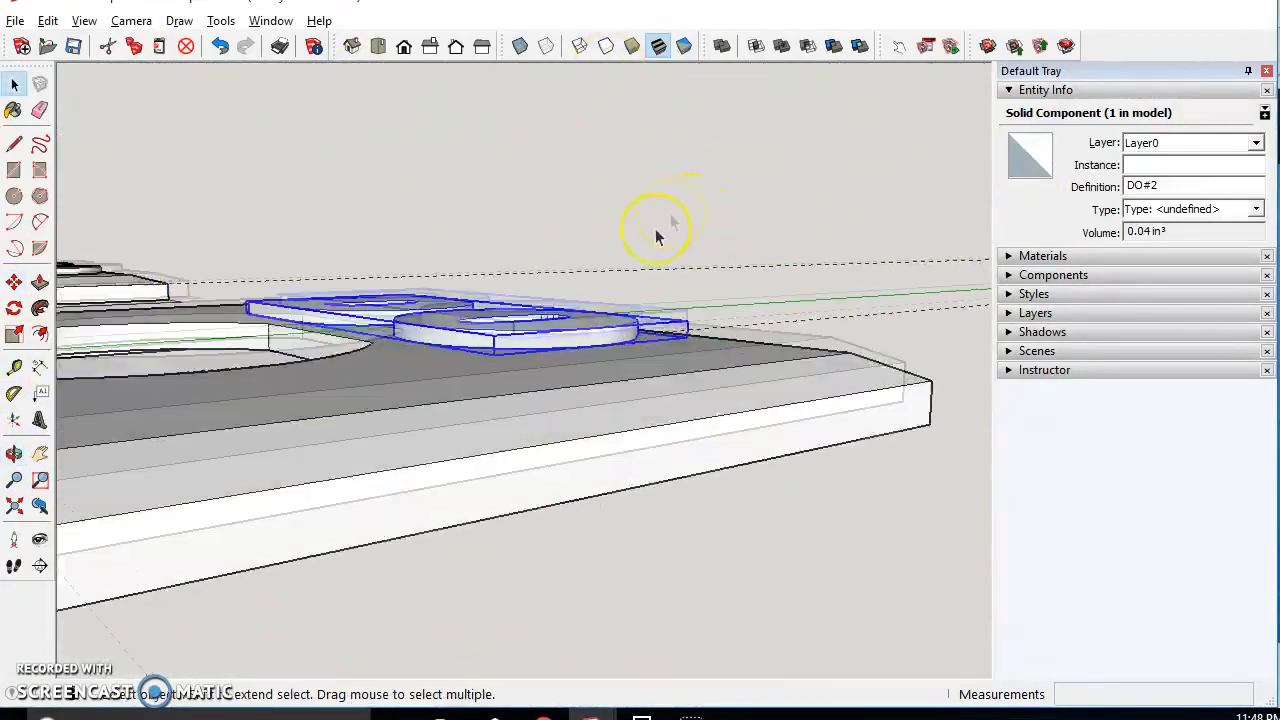
{"action": "middle_click_drag", "start_coordinate": [658, 237], "coordinate": [535, 397]}
{"action": "left_click", "coordinate": [522, 395]}
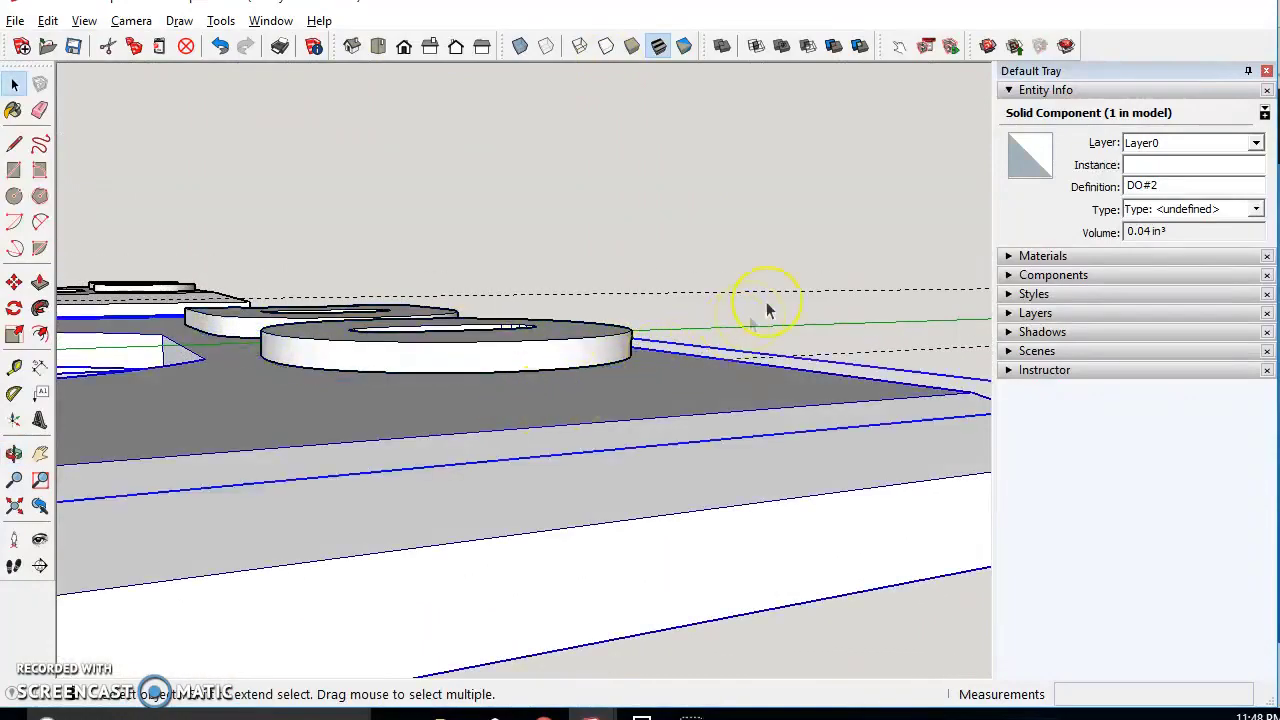
{"action": "middle_click_drag", "start_coordinate": [751, 297], "coordinate": [762, 403]}
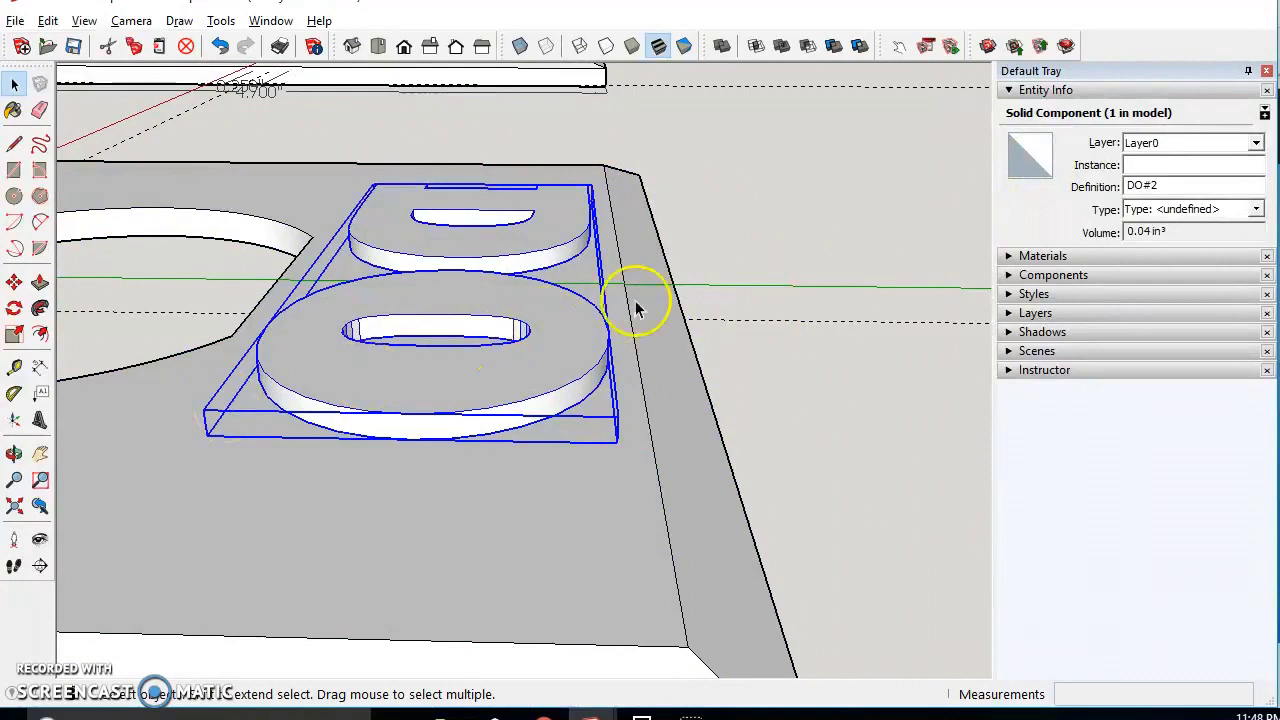
Combine the plate and the DO lettering into a single solid with Outer Shell
{"action": "left_click", "coordinate": [754, 221]}
{"action": "left_click", "coordinate": [724, 46]}
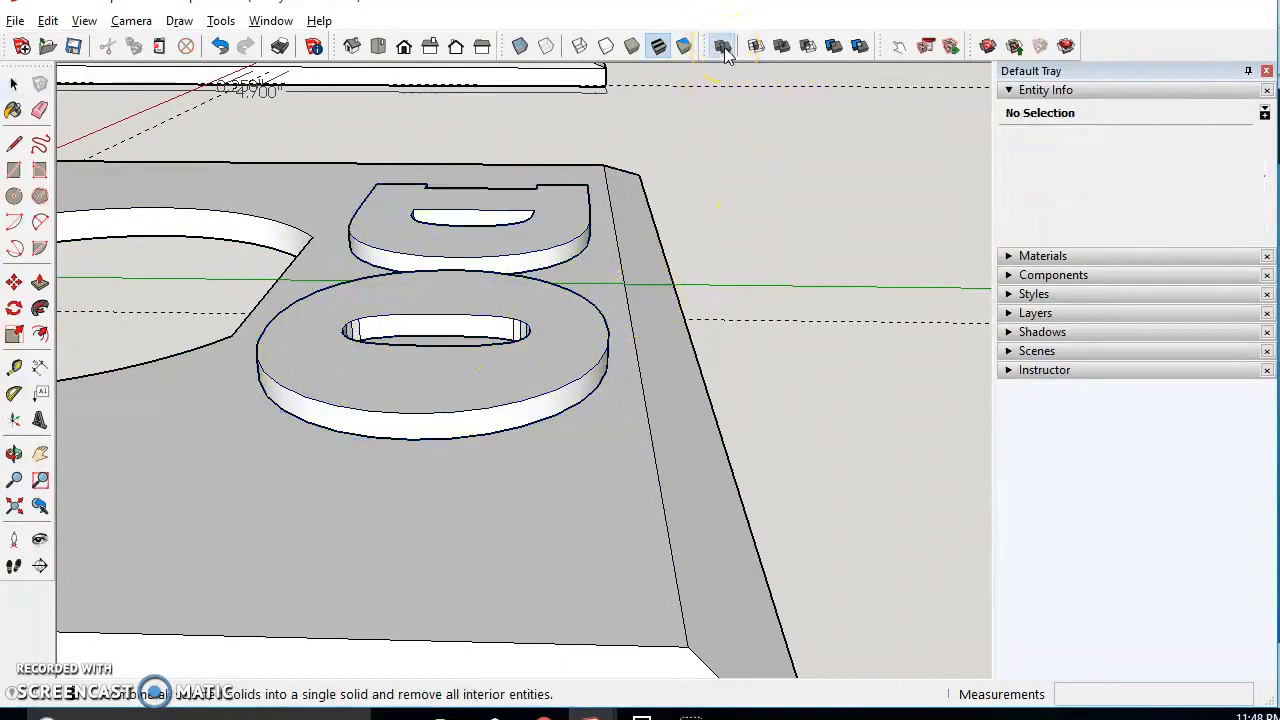
{"action": "left_click", "coordinate": [571, 543]}
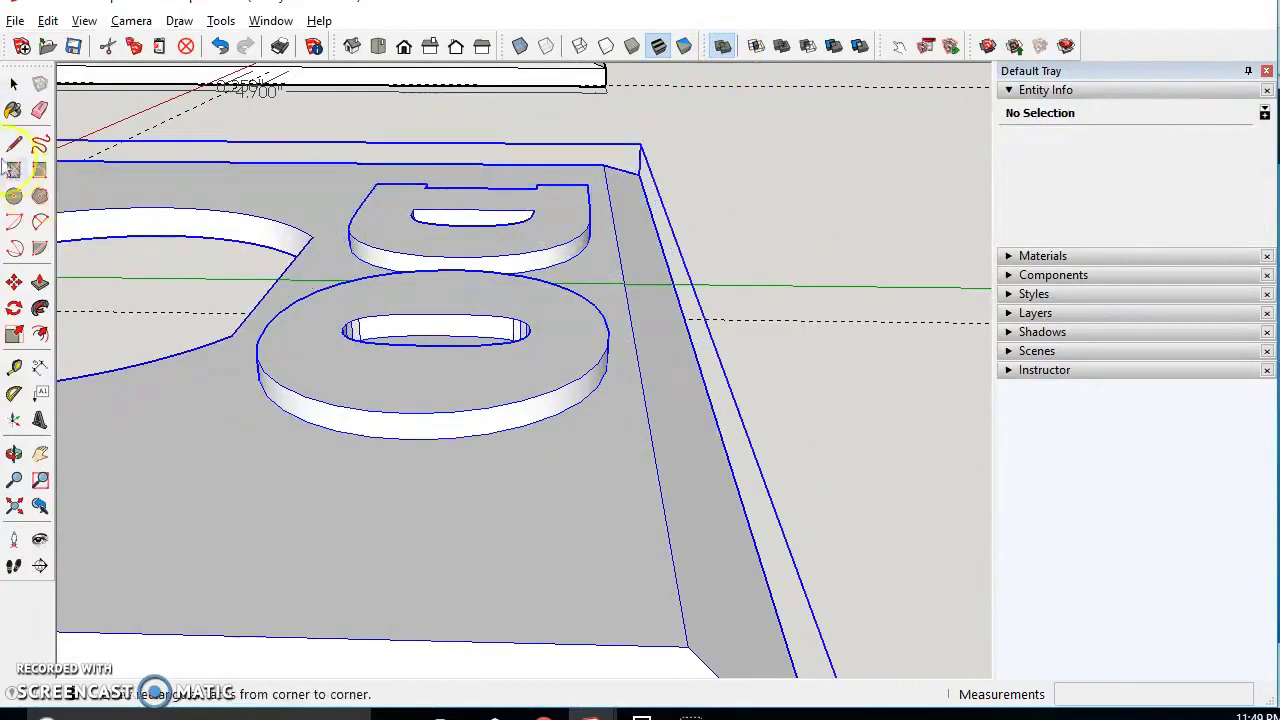
{"action": "left_click", "coordinate": [25, 88]}
{"action": "middle_click_drag", "start_coordinate": [820, 345], "coordinate": [846, 449]}
{"action": "left_click", "coordinate": [846, 449]}
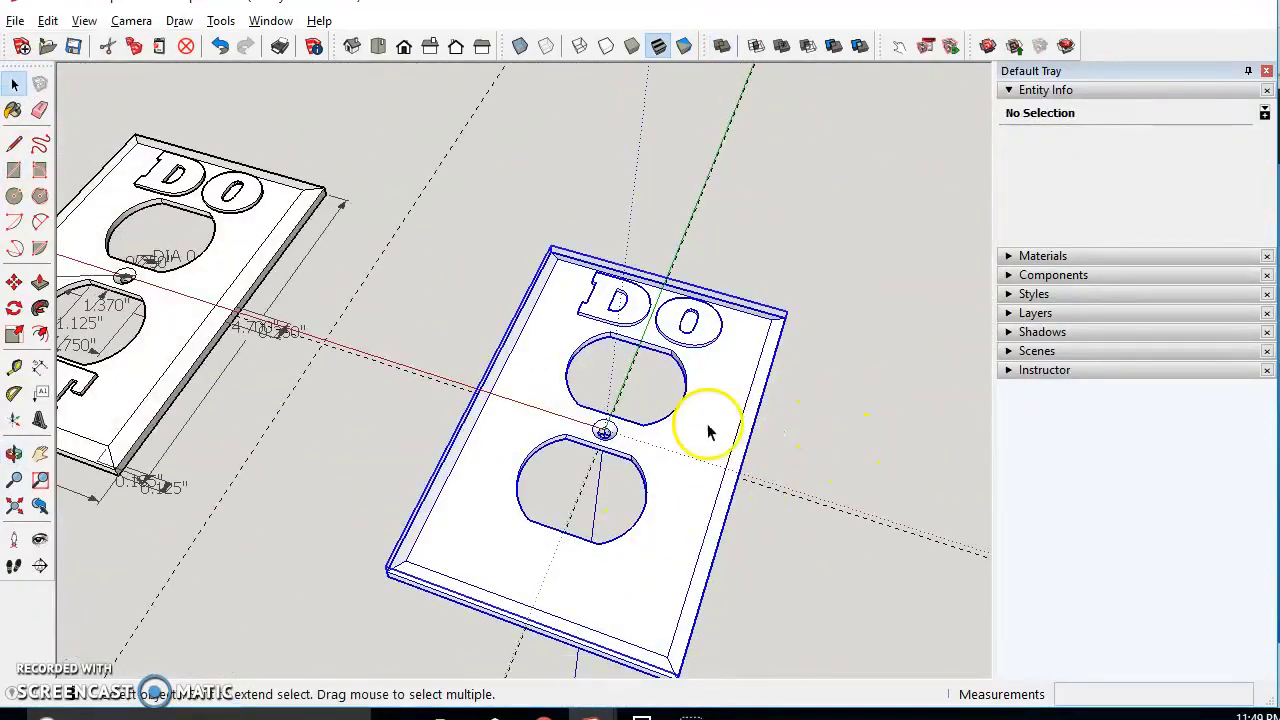
Select the merged plate and look at the 3D model export dialog without exporting
{"action": "left_click", "coordinate": [706, 426]}
{"action": "left_click", "coordinate": [15, 21]}
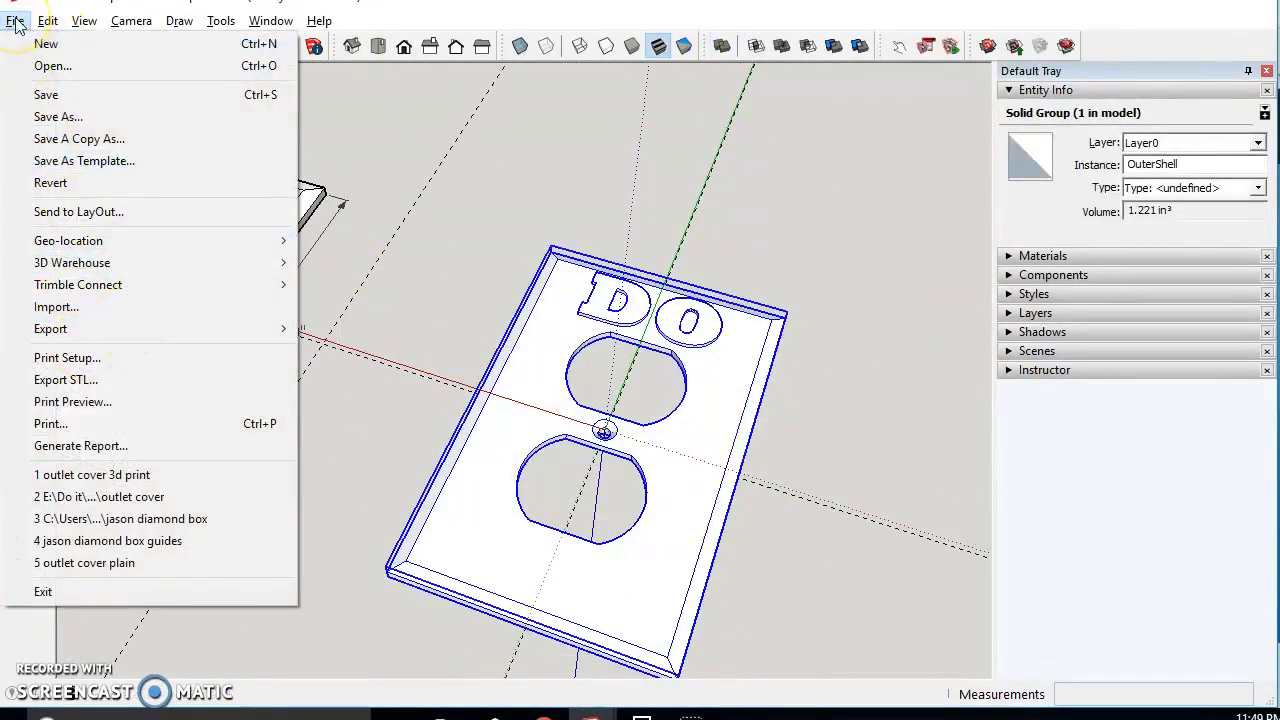
{"action": "left_click", "coordinate": [1066, 48]}
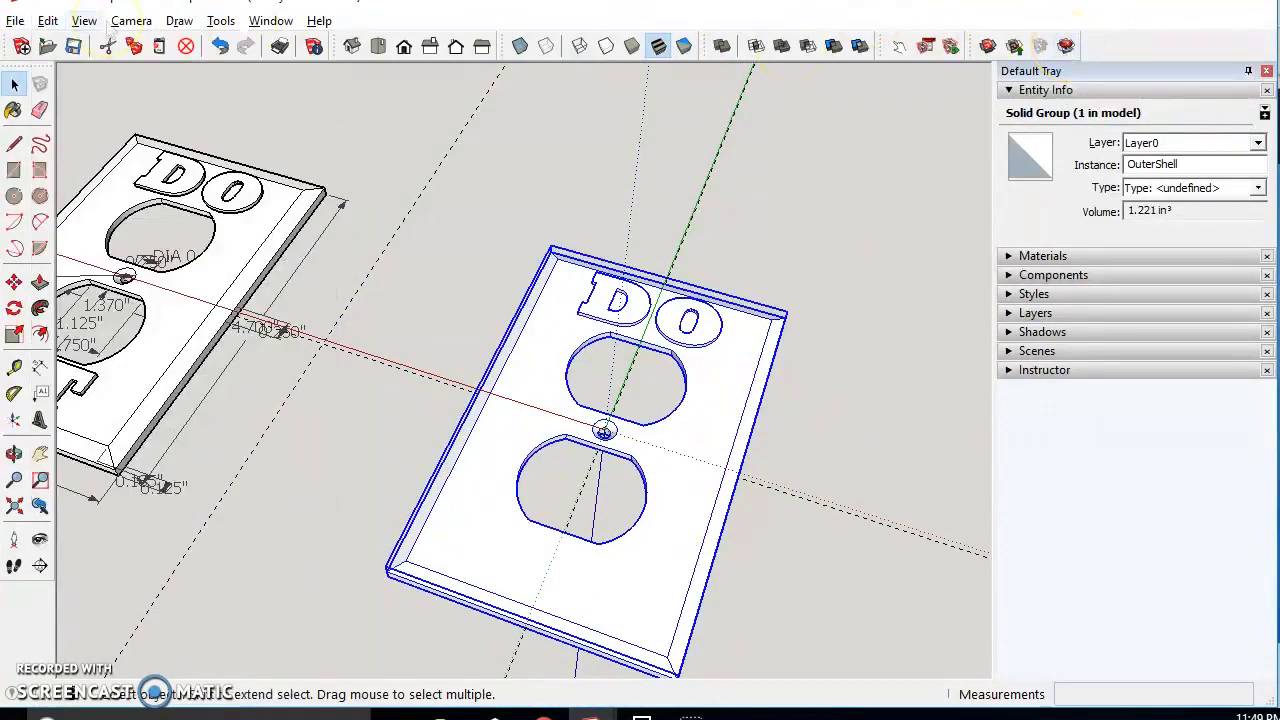
{"action": "left_click", "coordinate": [15, 21]}
{"action": "left_click", "coordinate": [491, 126]}
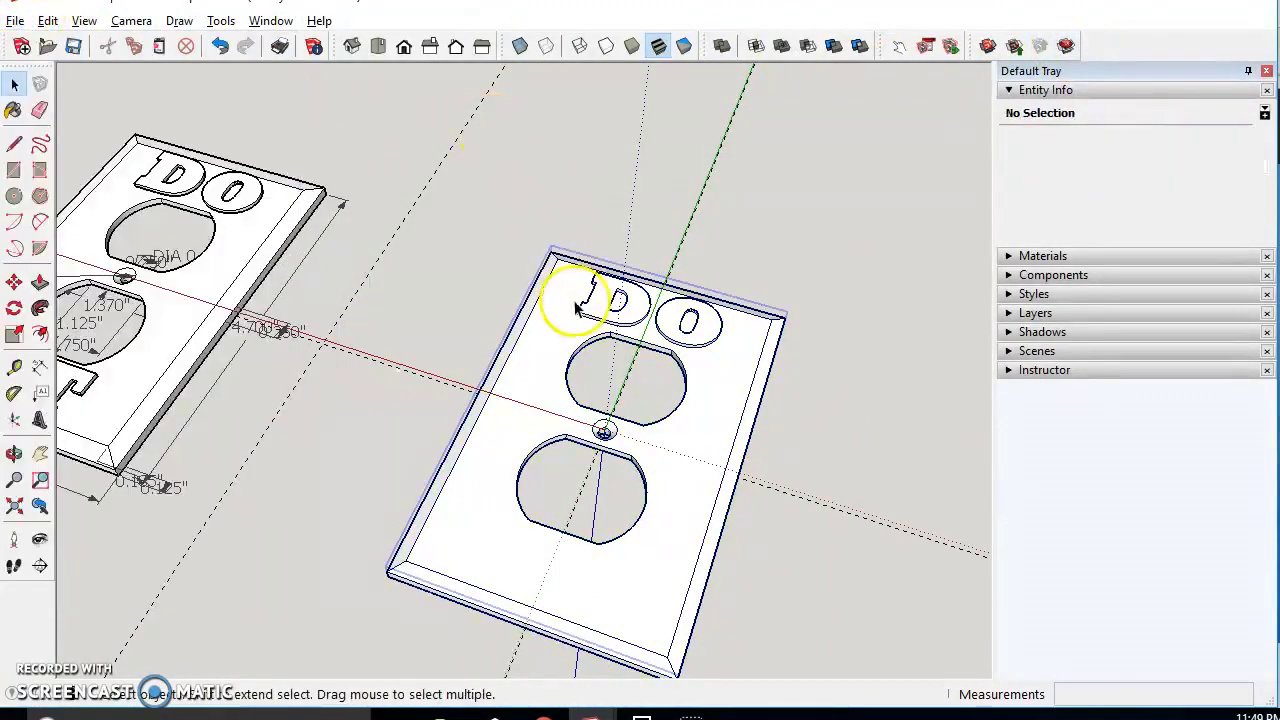
{"action": "left_click", "coordinate": [576, 308]}
{"action": "left_click", "coordinate": [15, 21]}
{"action": "mouse_move", "coordinate": [100, 328]}
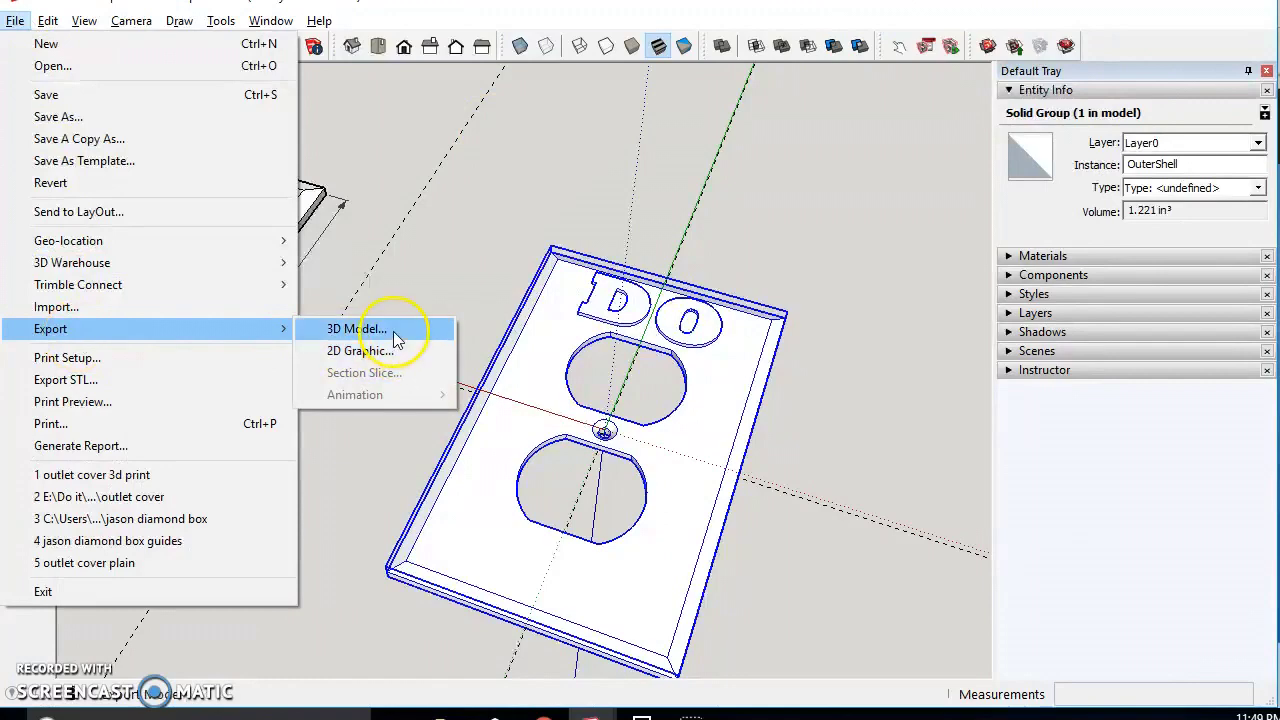
{"action": "left_click", "coordinate": [394, 334]}
{"action": "left_click", "coordinate": [906, 543]}
View the STL export options for the merged plate and close them without exporting
{"action": "left_click", "coordinate": [15, 21]}
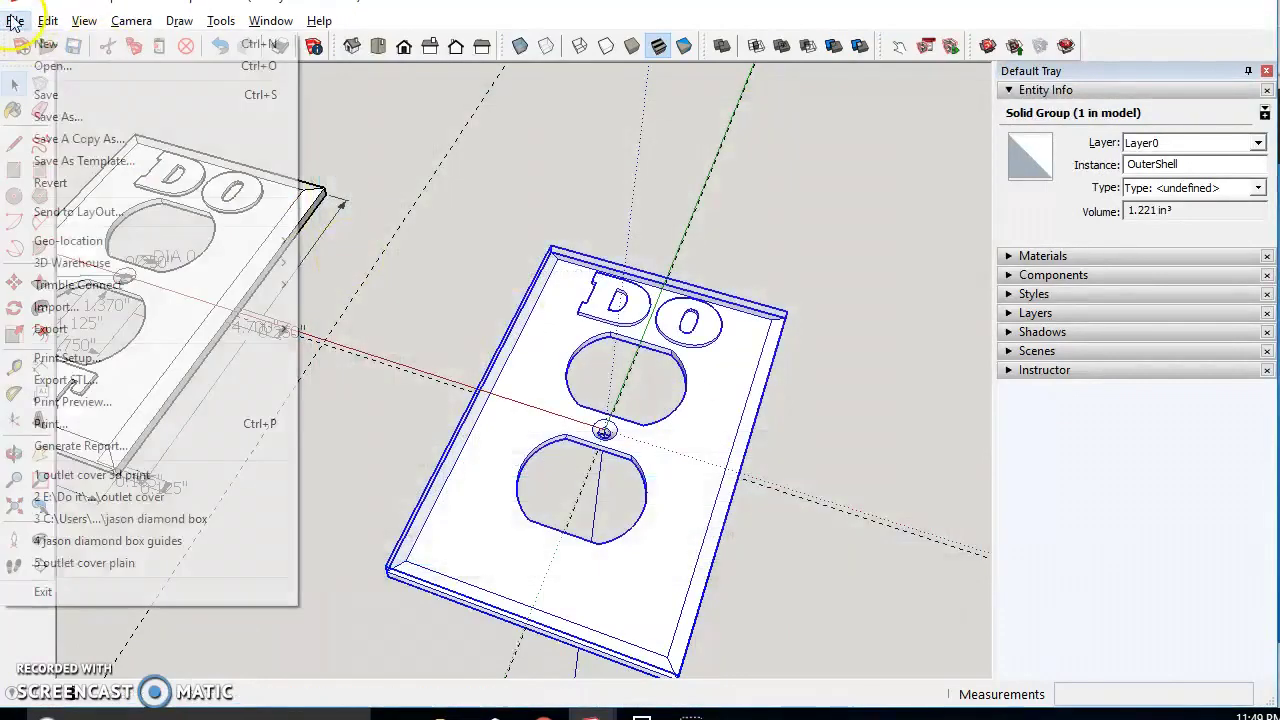
{"action": "left_click", "coordinate": [88, 383]}
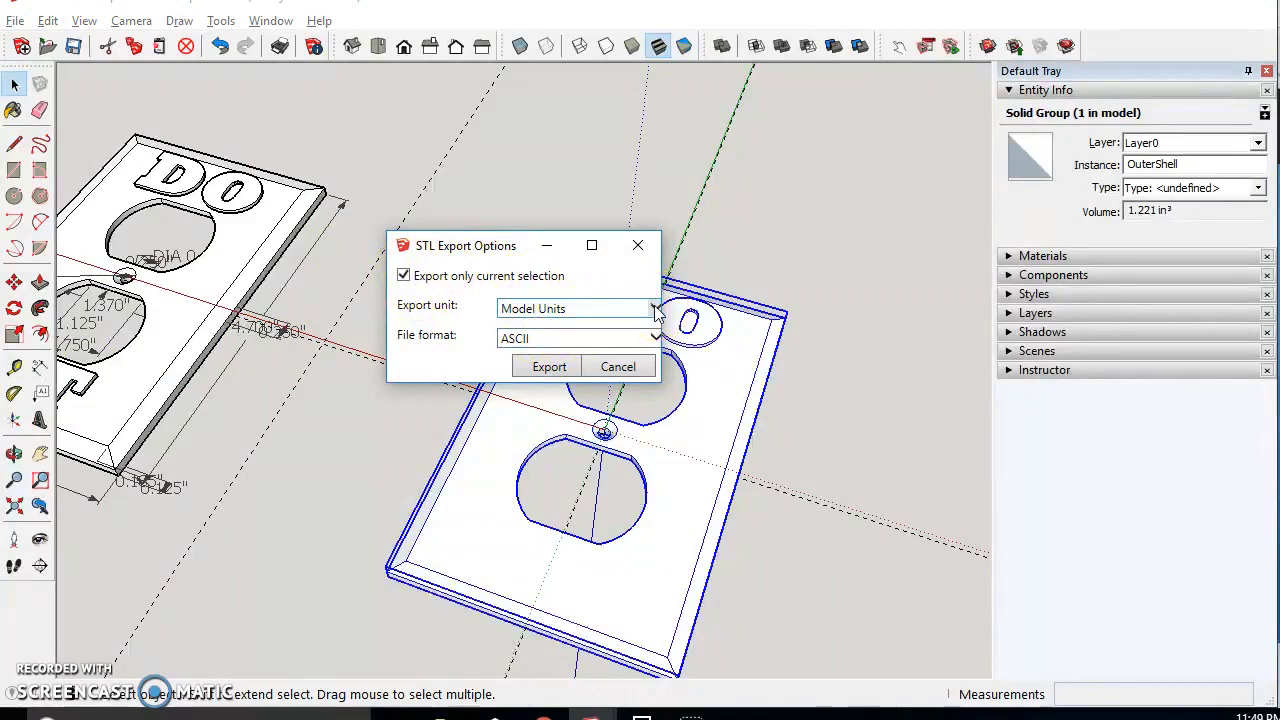
{"action": "left_click", "coordinate": [617, 368]}
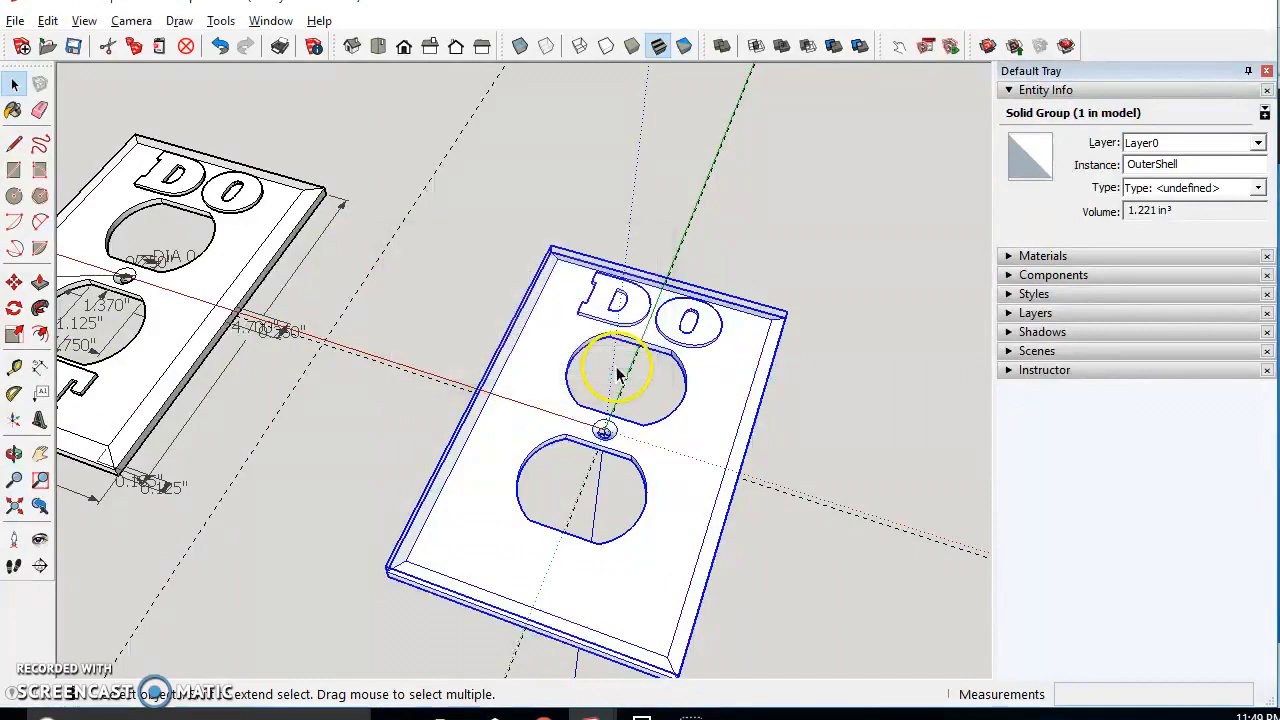
Review the file types available for exporting the 3D model, and cancel the export
{"action": "left_click", "coordinate": [487, 249]}
{"action": "left_click", "coordinate": [15, 21]}
{"action": "mouse_move", "coordinate": [95, 329]}
{"action": "left_click", "coordinate": [345, 330]}
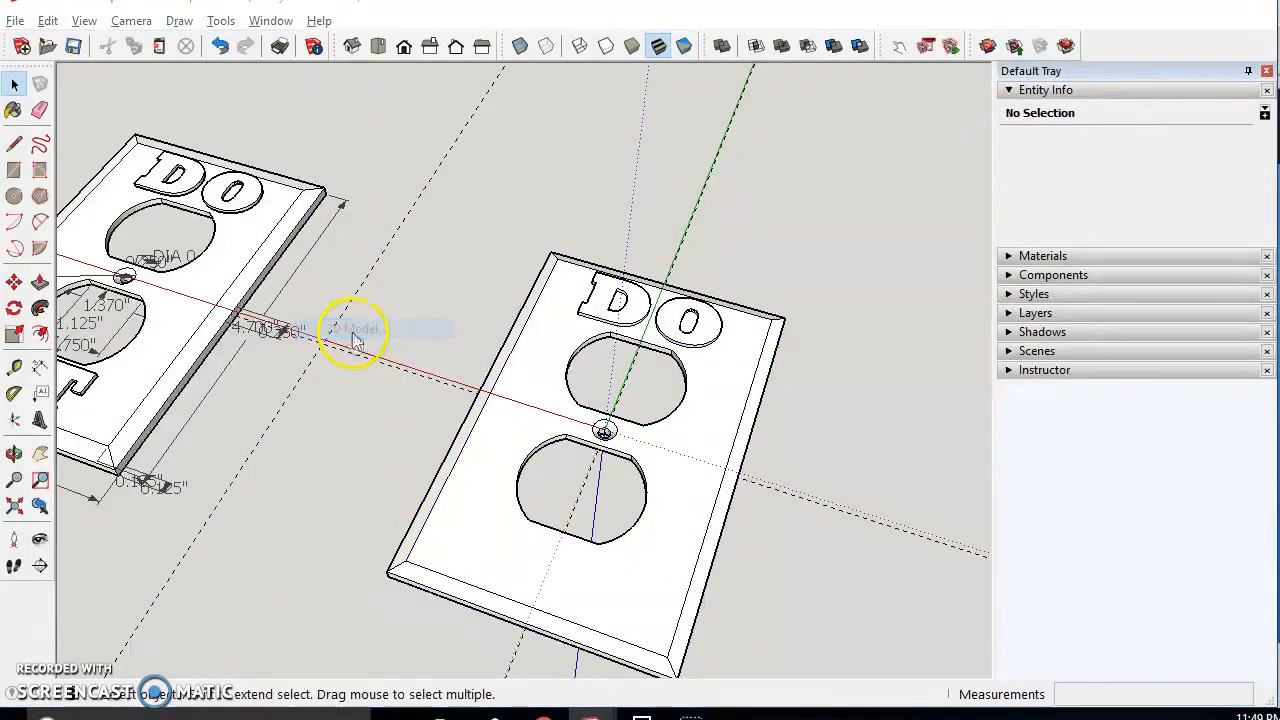
{"action": "left_click", "coordinate": [960, 497]}
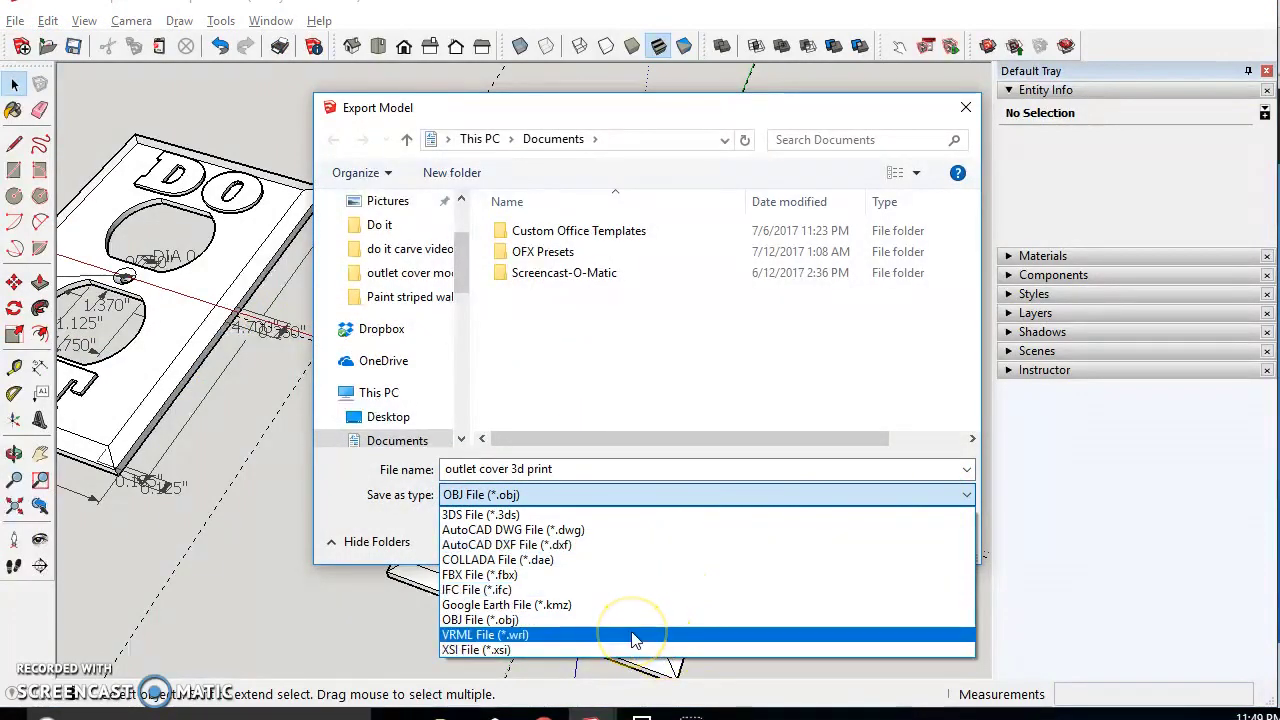
{"action": "left_click", "coordinate": [362, 519]}
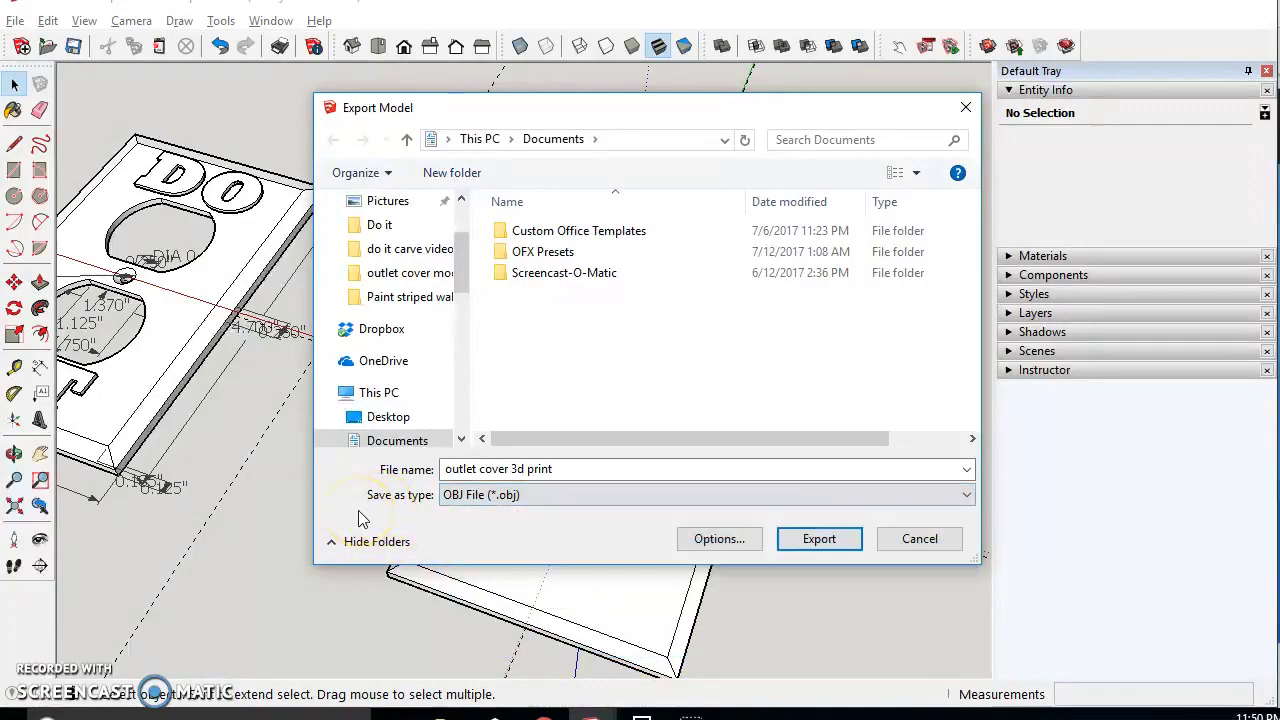
{"action": "left_click", "coordinate": [920, 539]}
Delete all guide lines and hide the drawing axes
{"action": "middle_click_drag", "start_coordinate": [816, 520], "coordinate": [508, 520]}
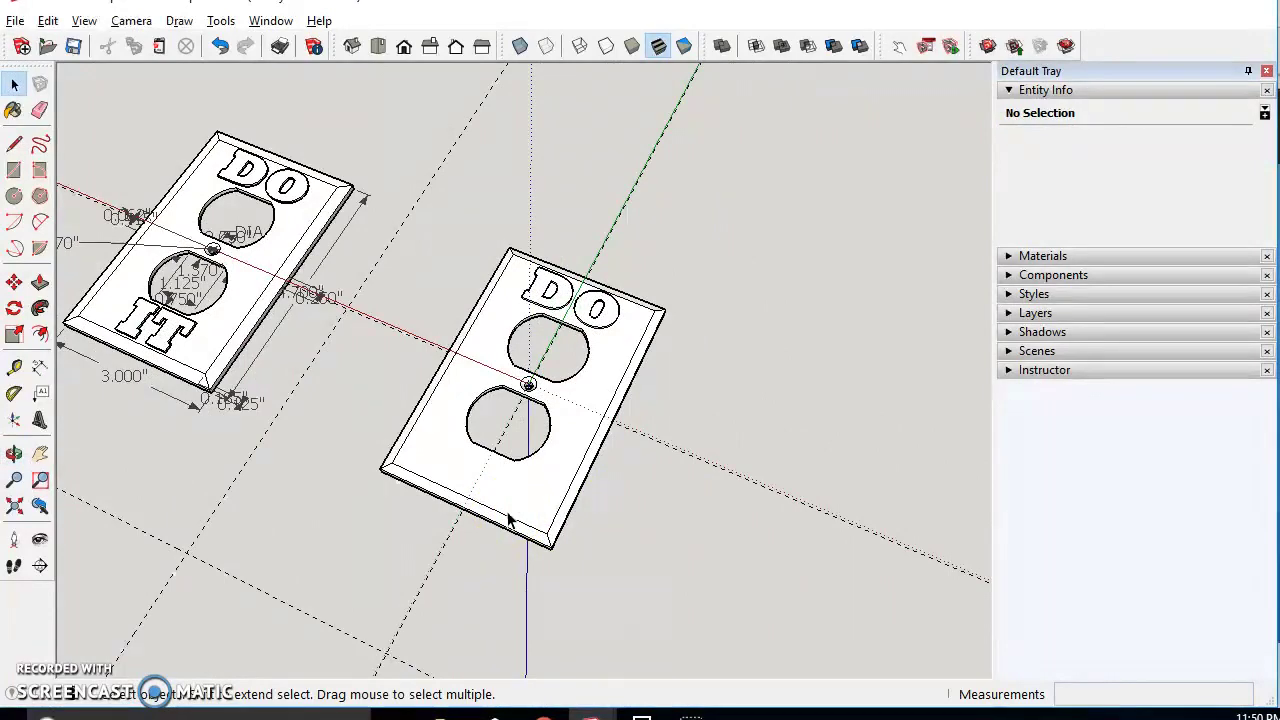
{"action": "left_click", "coordinate": [48, 20]}
{"action": "left_click", "coordinate": [180, 204]}
{"action": "left_click", "coordinate": [84, 20]}
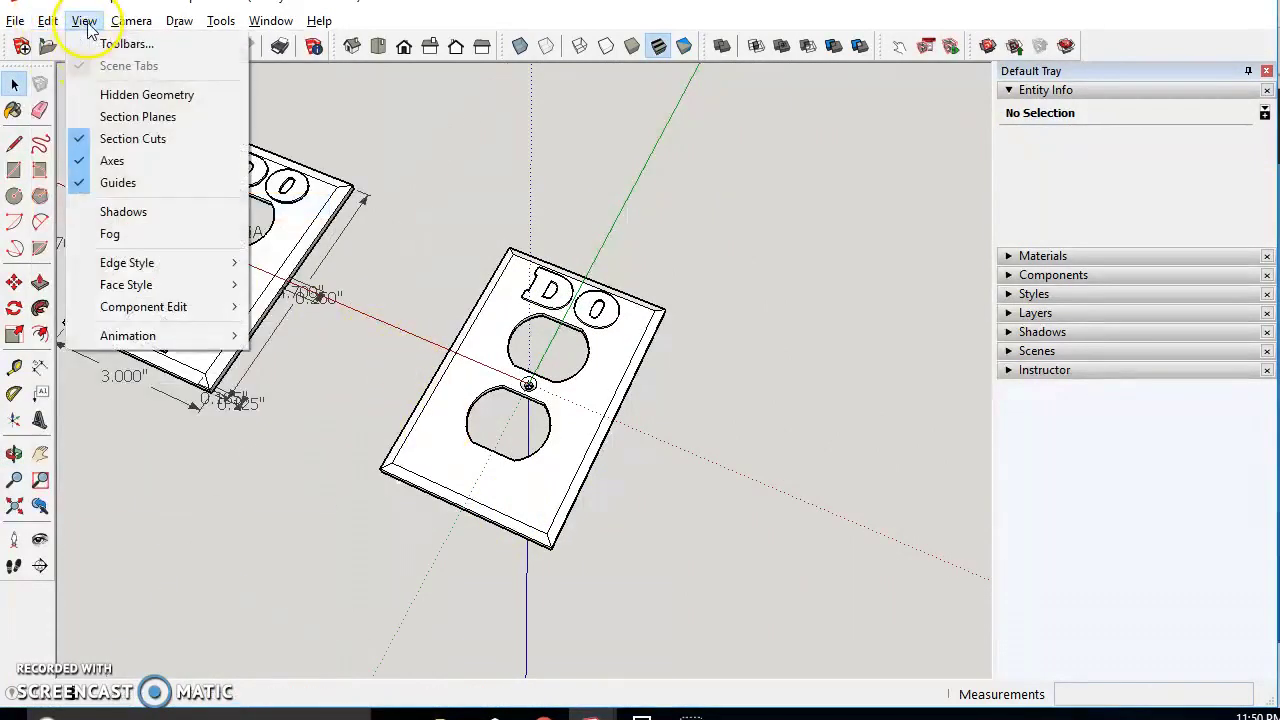
{"action": "mouse_move", "coordinate": [52, 24]}
{"action": "left_click", "coordinate": [112, 162]}
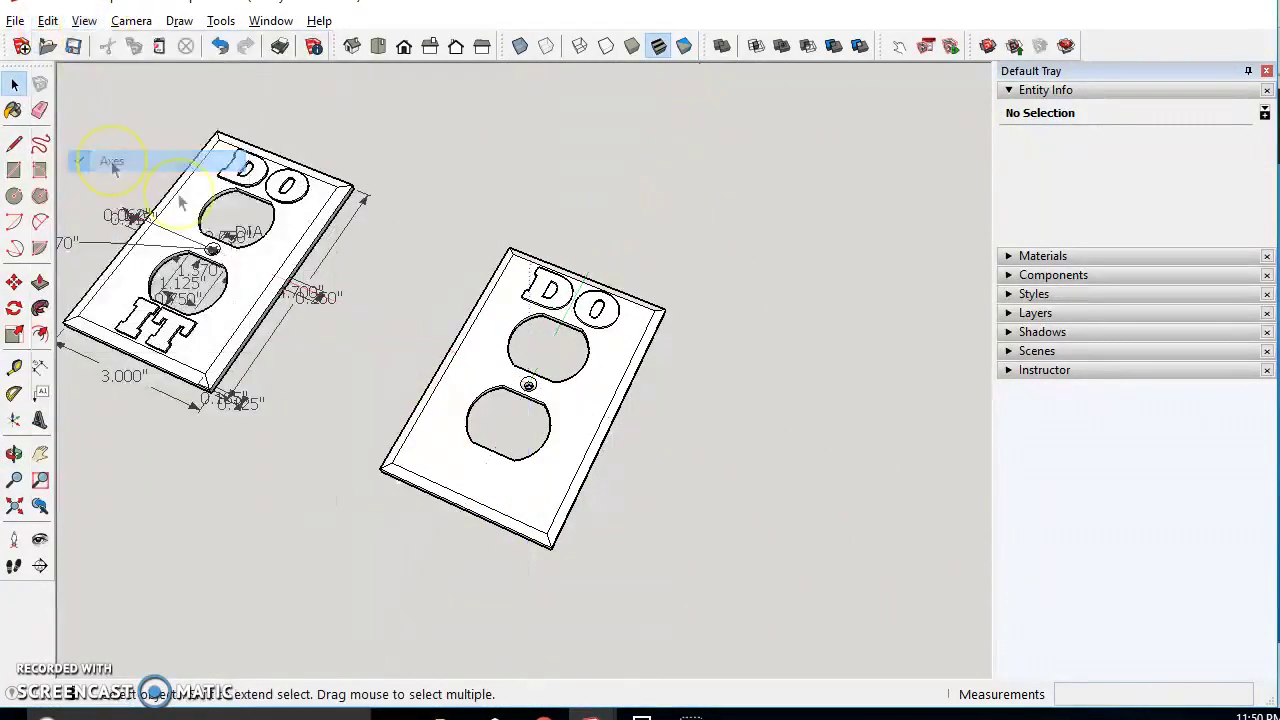
{"action": "scroll", "coordinate": [517, 331], "scroll_direction": "up", "scroll_amount": 4}
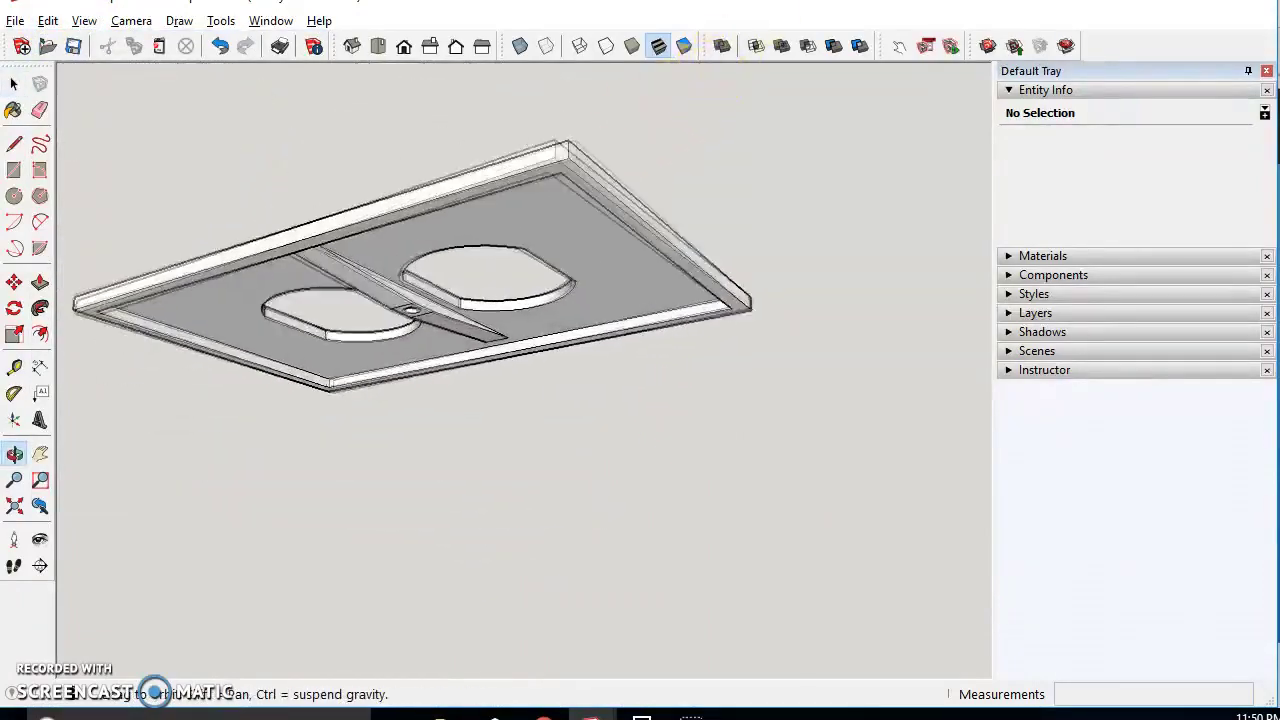